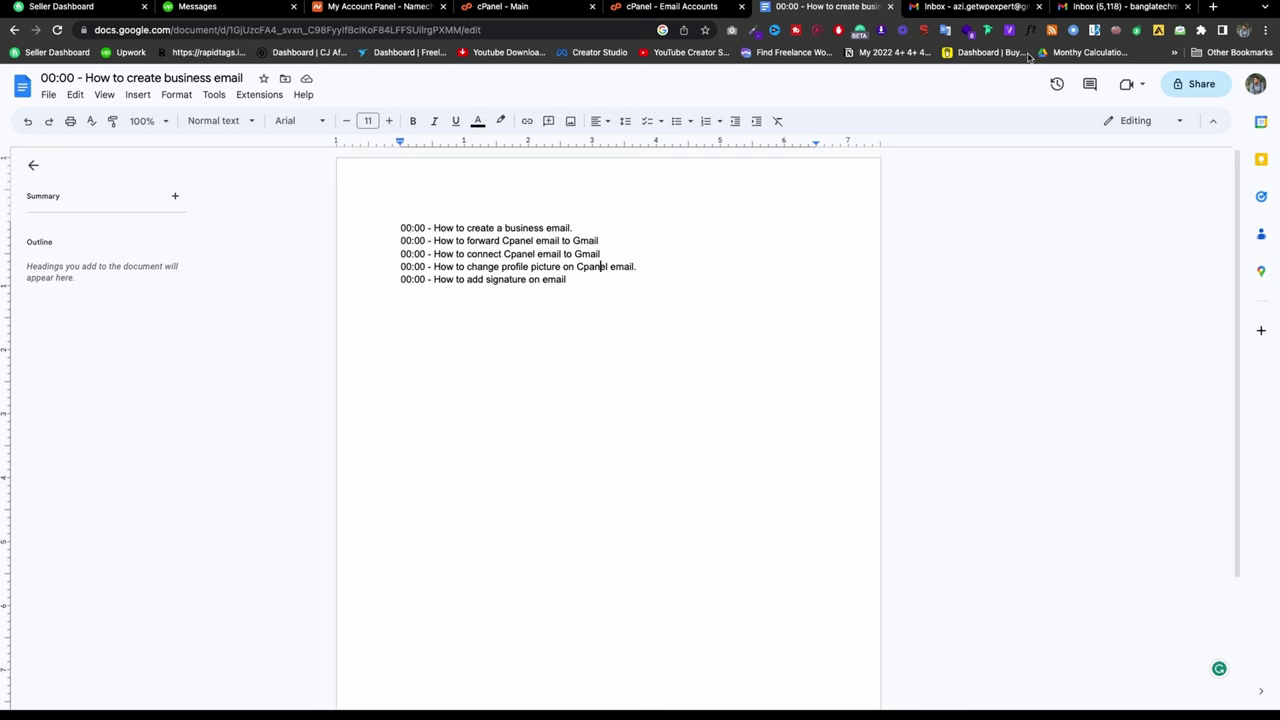
Step: Compare the Gmail inbox with the cPanel email accounts list, then return to the outline document
{"action": "left_click", "coordinate": [975, 7]}
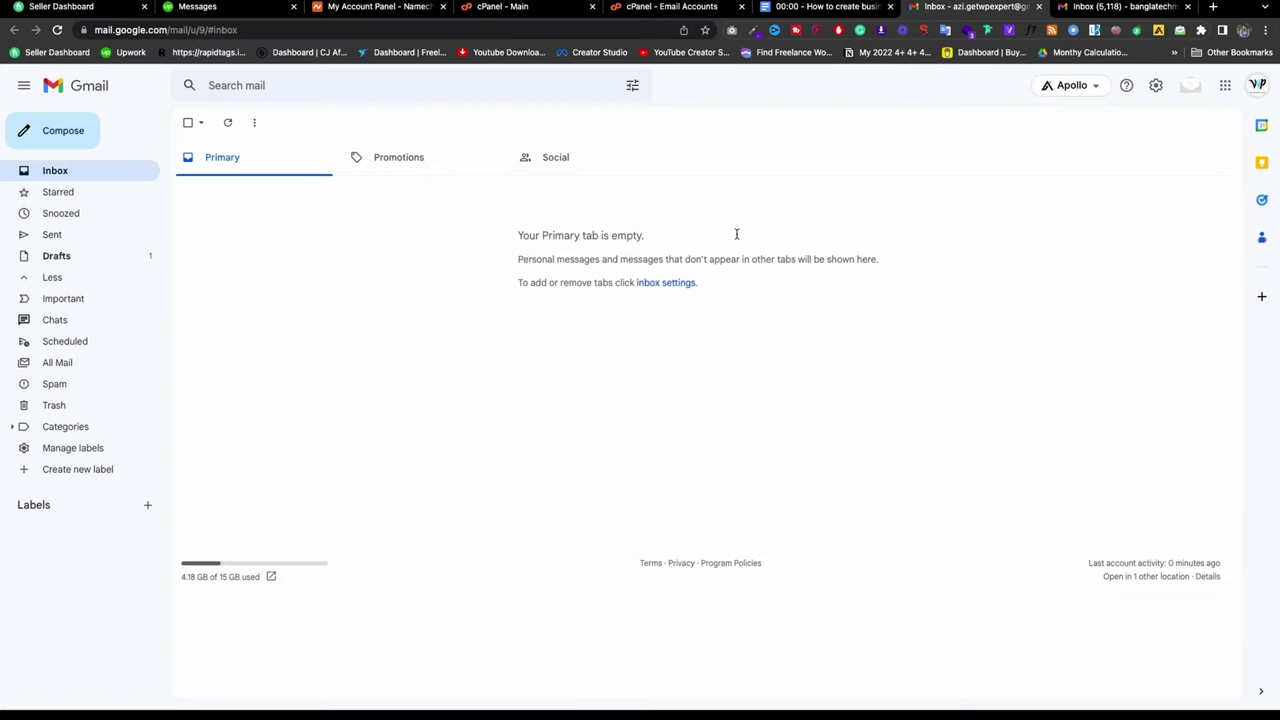
{"action": "left_click", "coordinate": [633, 8]}
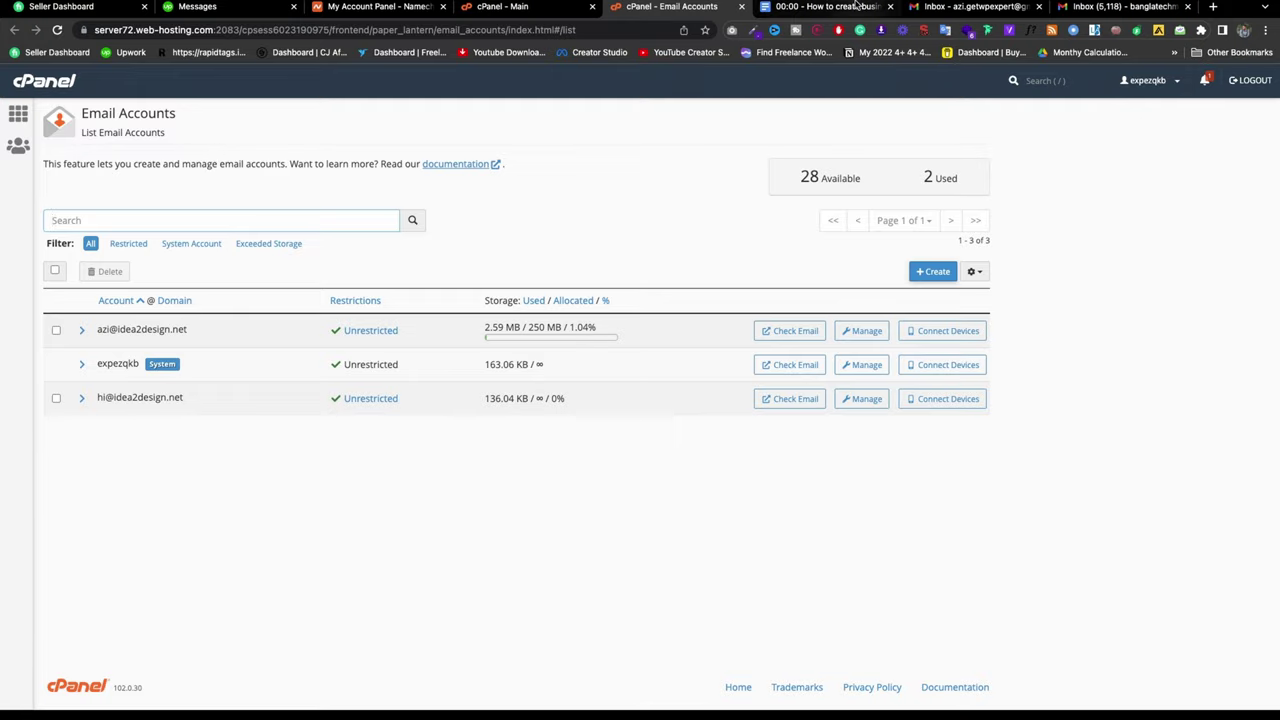
{"action": "left_click", "coordinate": [960, 7]}
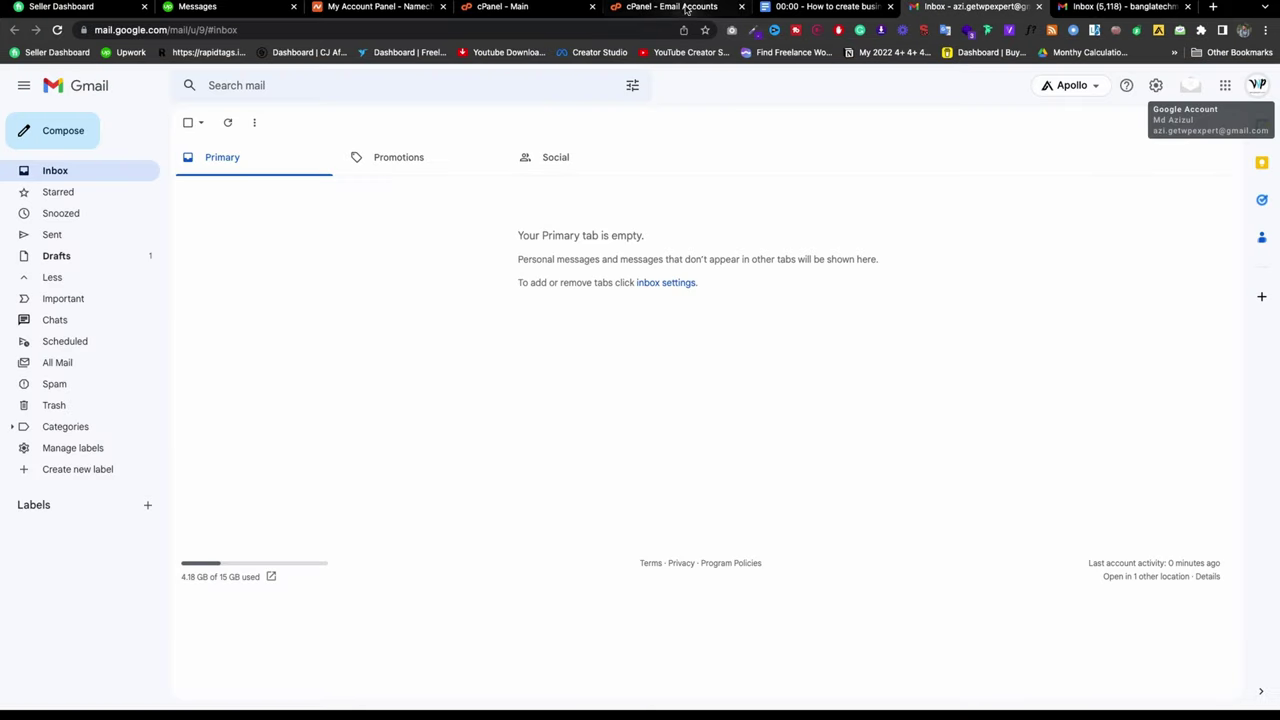
{"action": "left_click", "coordinate": [692, 8]}
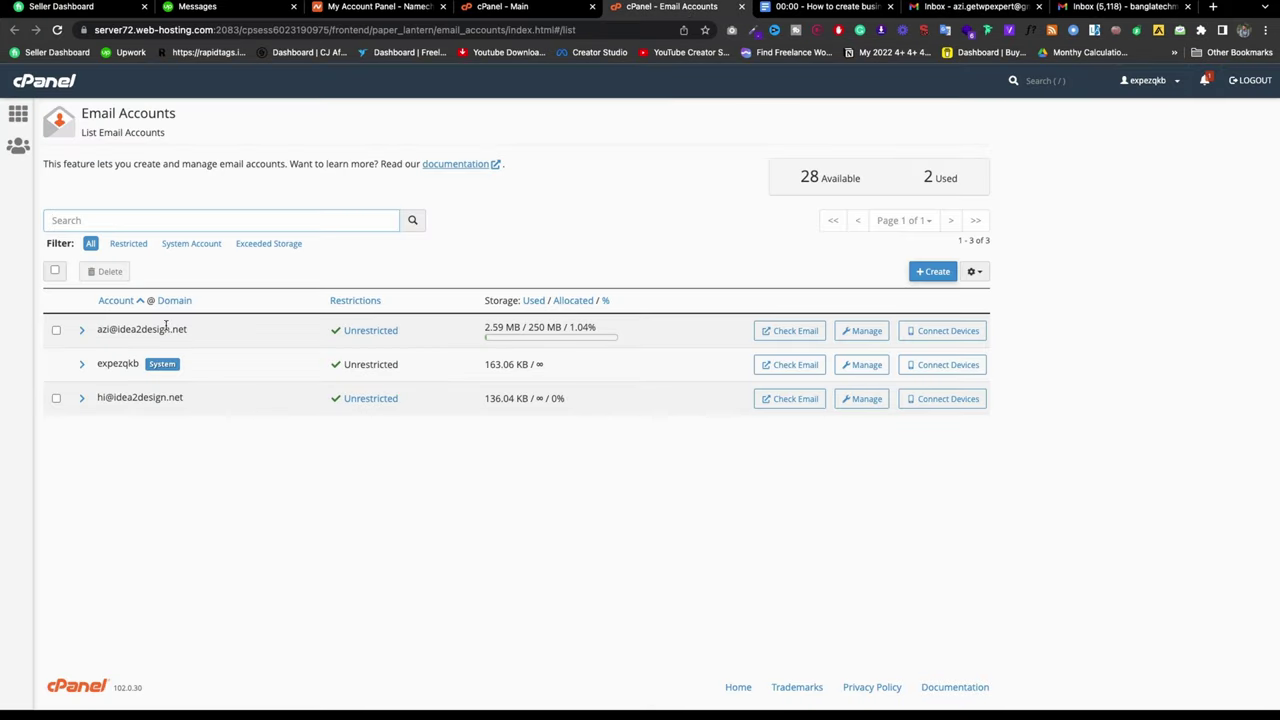
{"action": "left_click", "coordinate": [980, 8]}
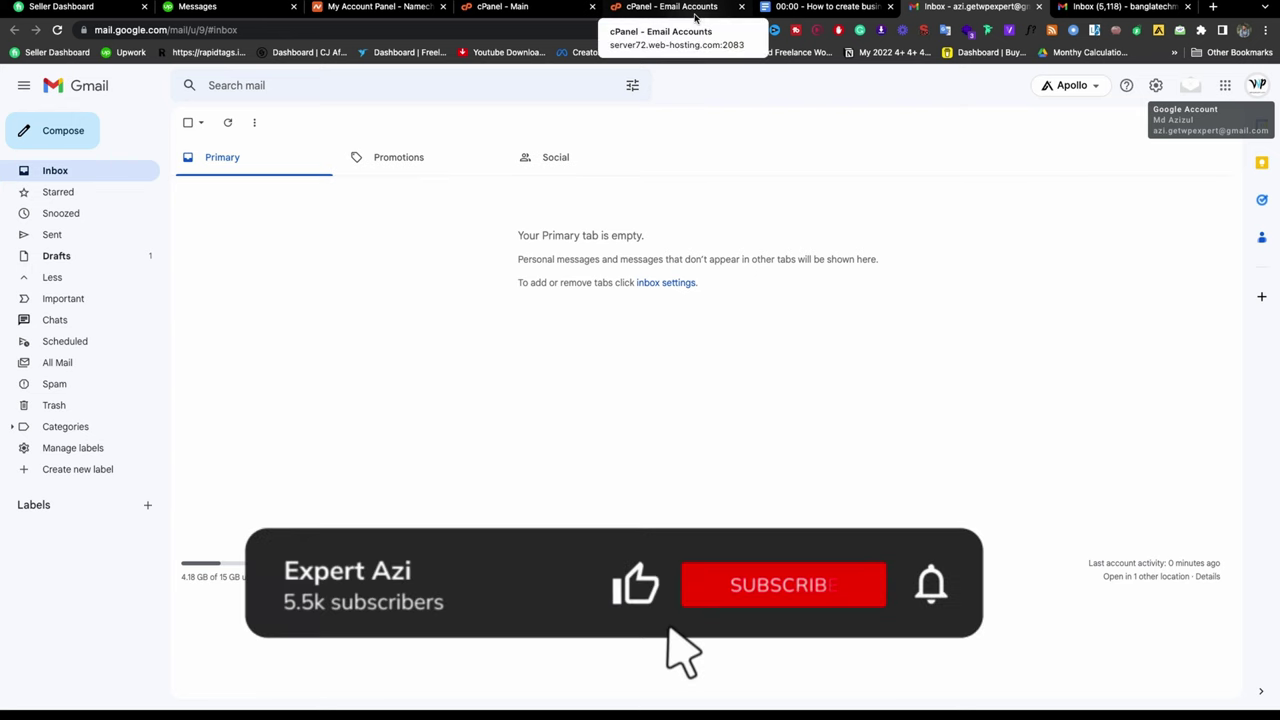
{"action": "left_click", "coordinate": [695, 17]}
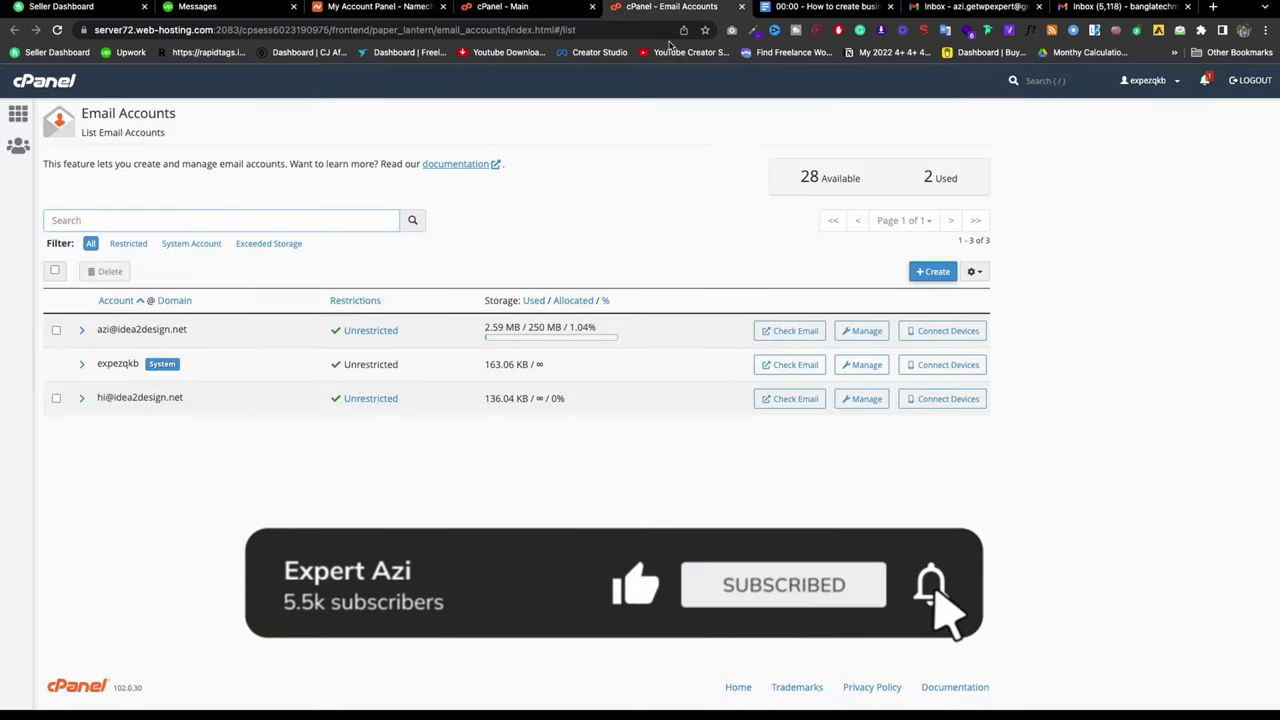
{"action": "left_click", "coordinate": [826, 6]}
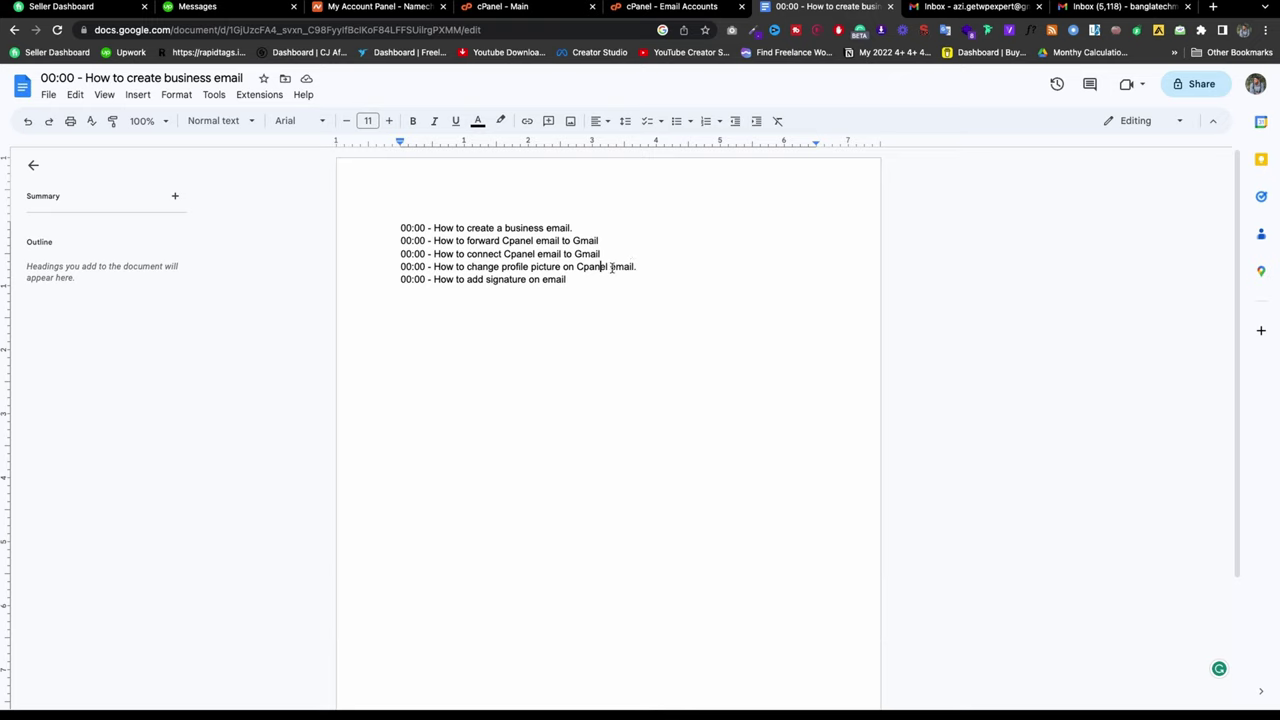
Step: Highlight the outline line 'How to connect Cpanel email to Gmail' and start a blank Gmail message
{"action": "left_click", "coordinate": [629, 254]}
{"action": "left_click_drag", "start_coordinate": [629, 254], "coordinate": [434, 254]}
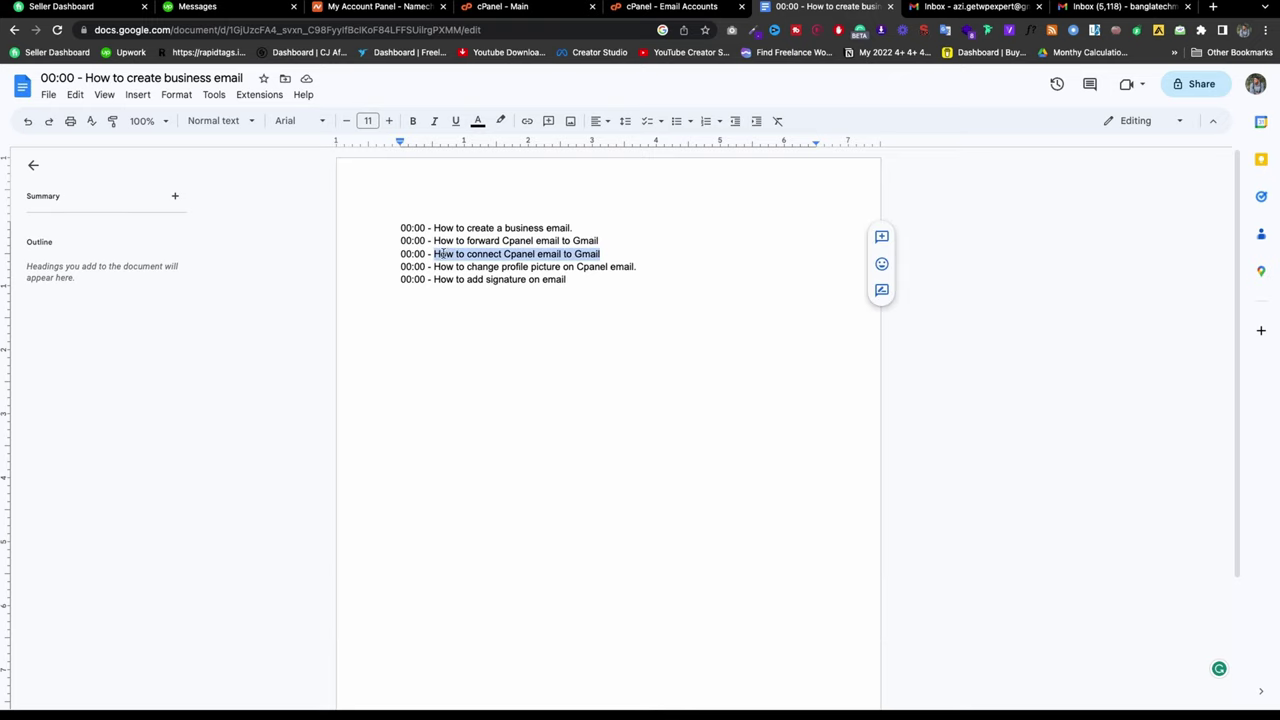
{"action": "left_click", "coordinate": [675, 7]}
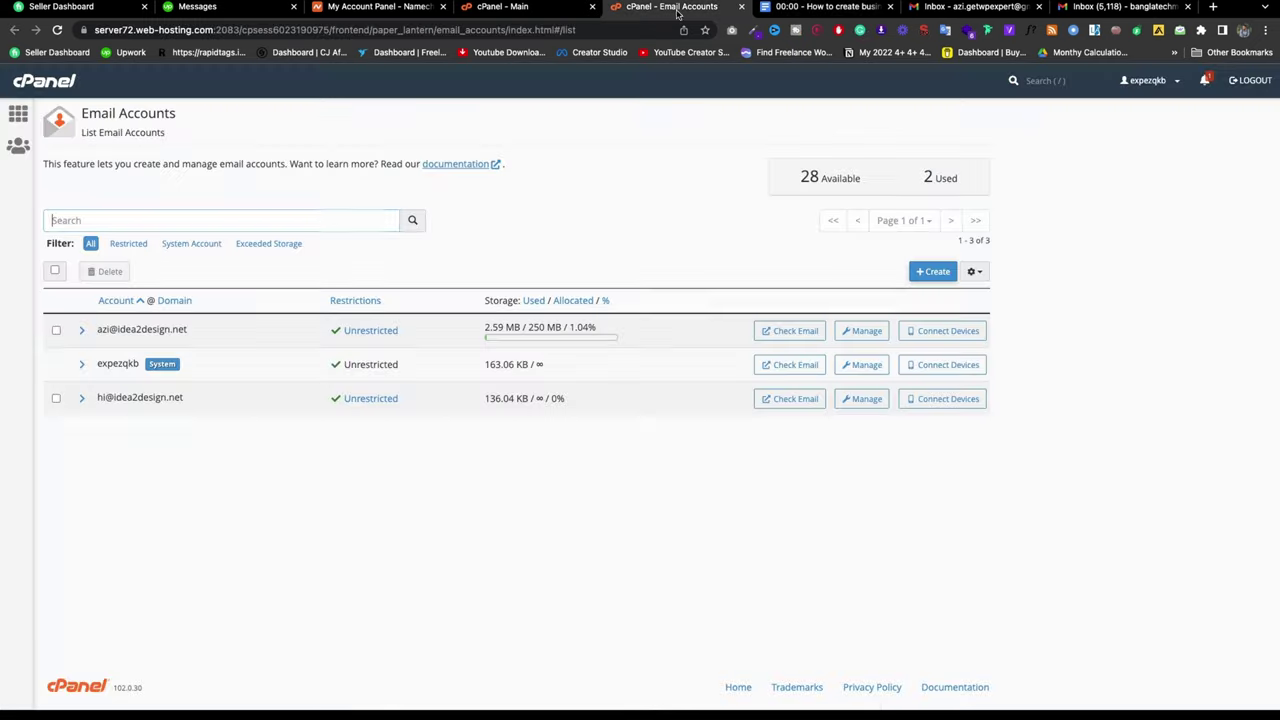
{"action": "left_click", "coordinate": [965, 7]}
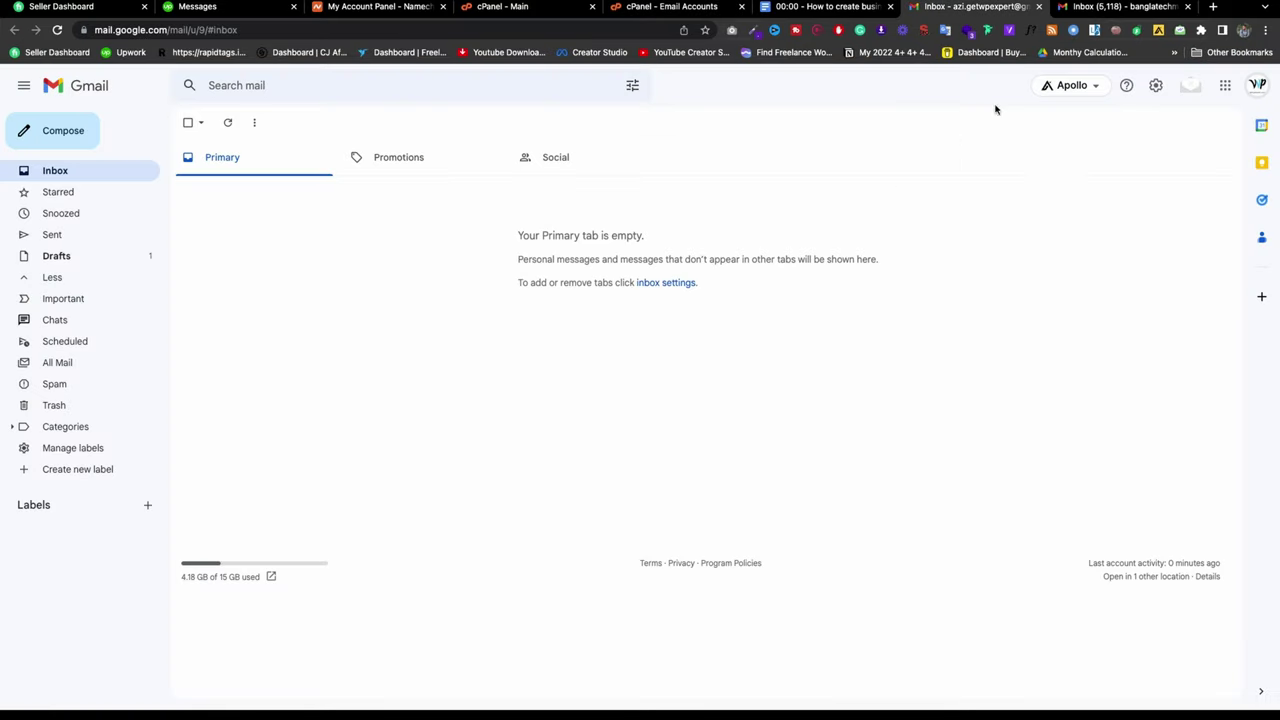
{"action": "left_click", "coordinate": [62, 133]}
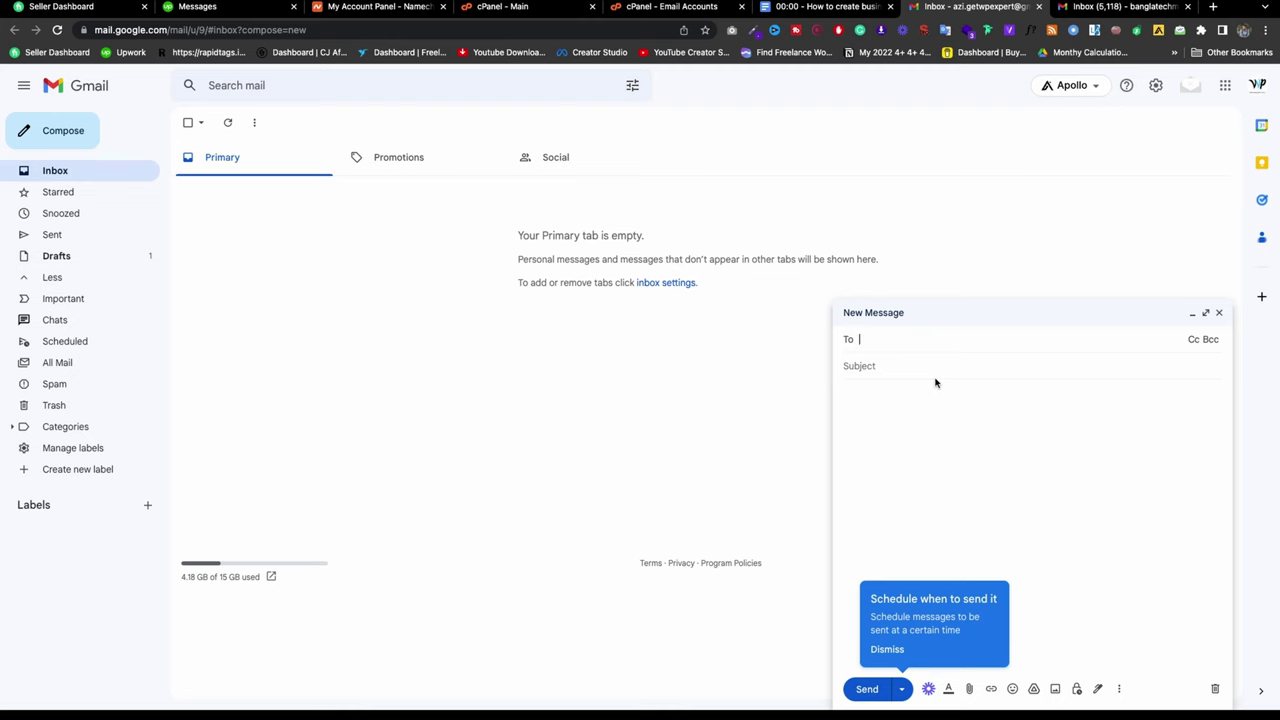
Step: Select the first cPanel account's address and the outline line 'How to add signature on email'
{"action": "left_click", "coordinate": [820, 7]}
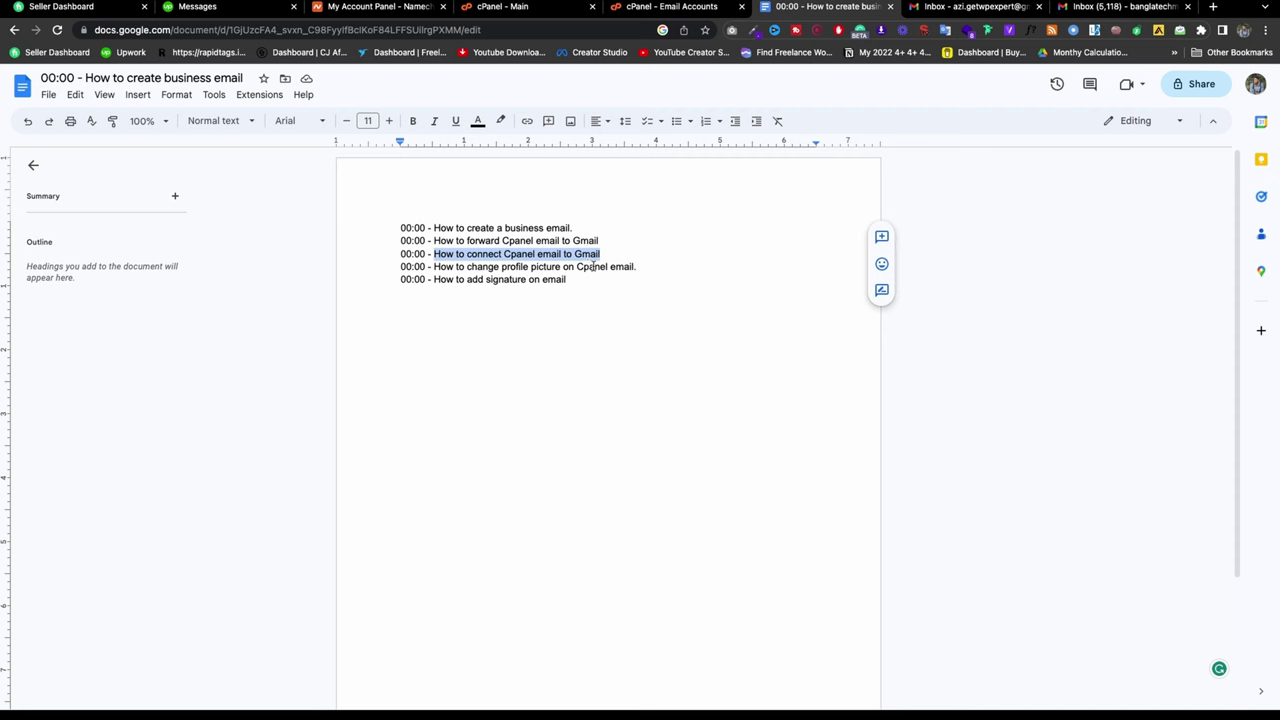
{"action": "left_click", "coordinate": [660, 7]}
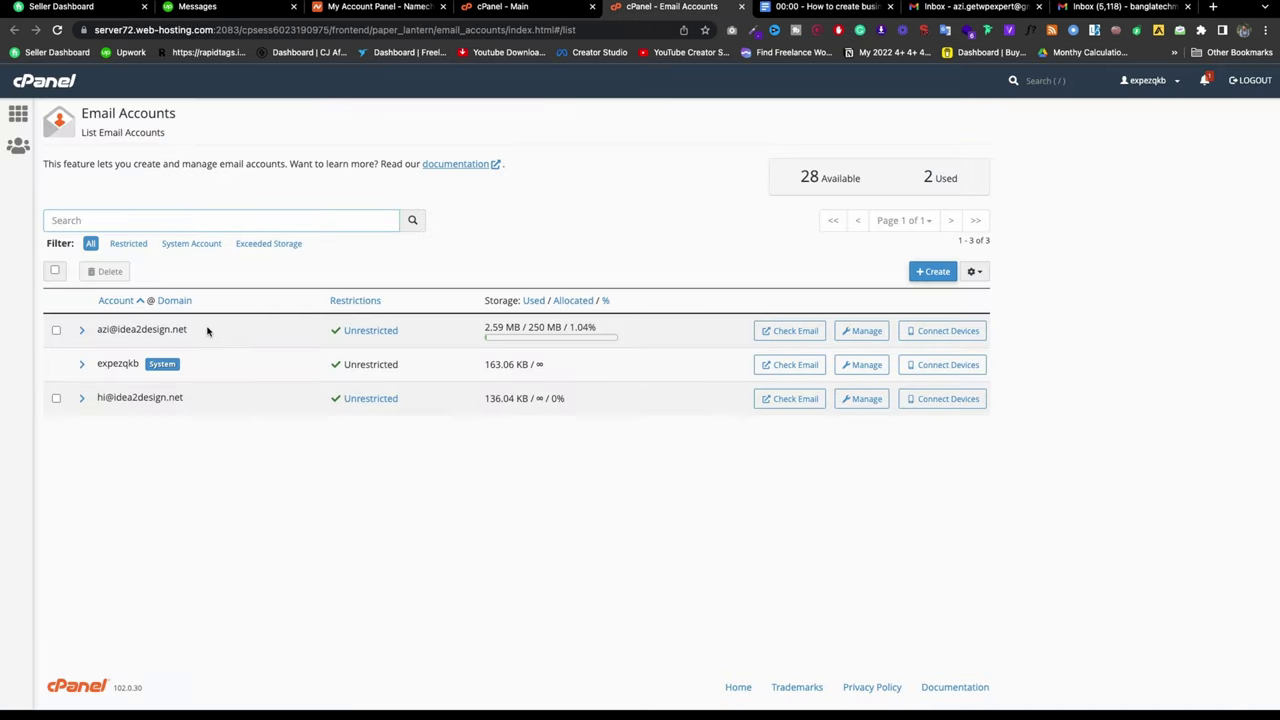
{"action": "left_click_drag", "start_coordinate": [206, 329], "coordinate": [91, 332]}
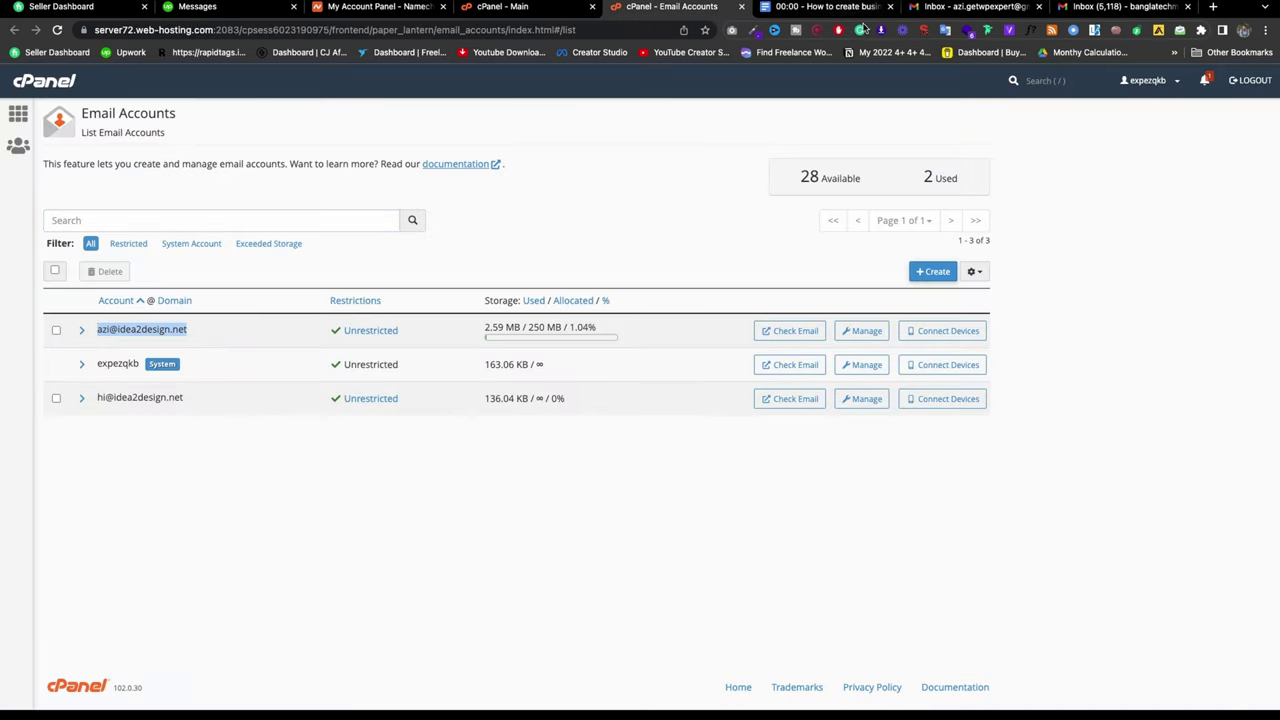
{"action": "left_click", "coordinate": [940, 7]}
{"action": "left_click", "coordinate": [768, 8]}
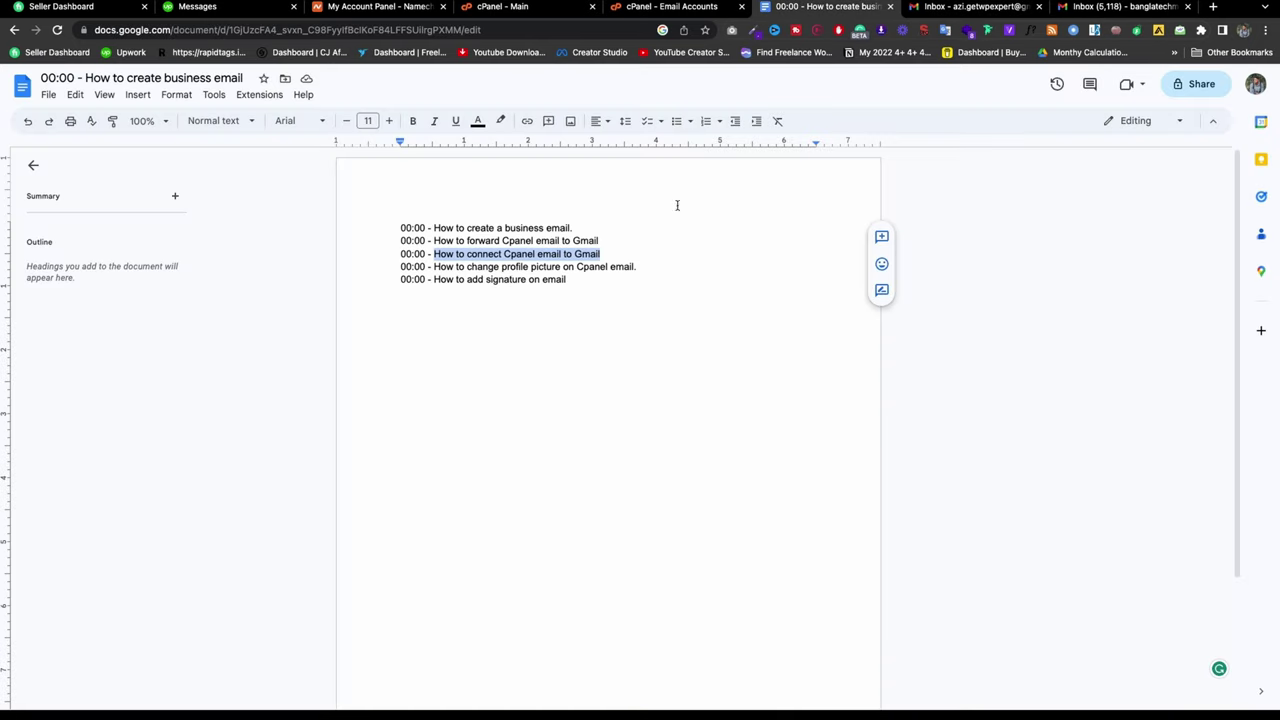
{"action": "left_click_drag", "start_coordinate": [545, 284], "coordinate": [421, 279]}
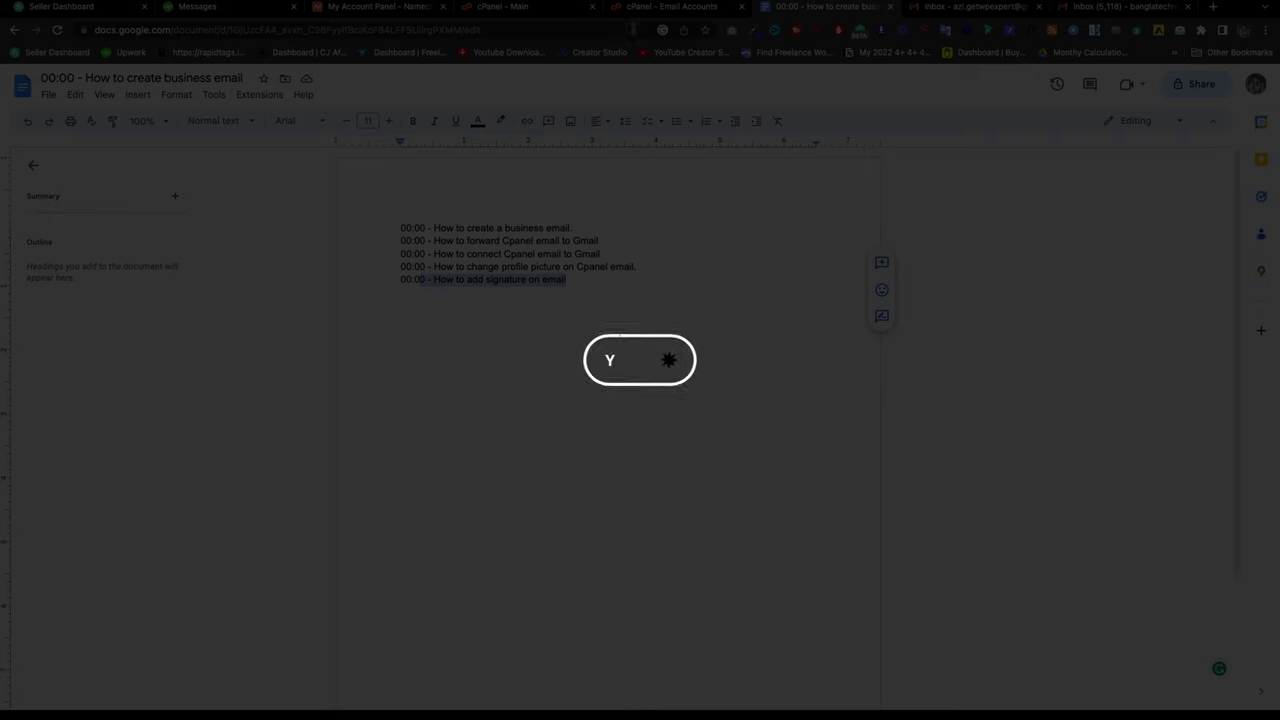
{"action": "left_click", "coordinate": [648, 10]}
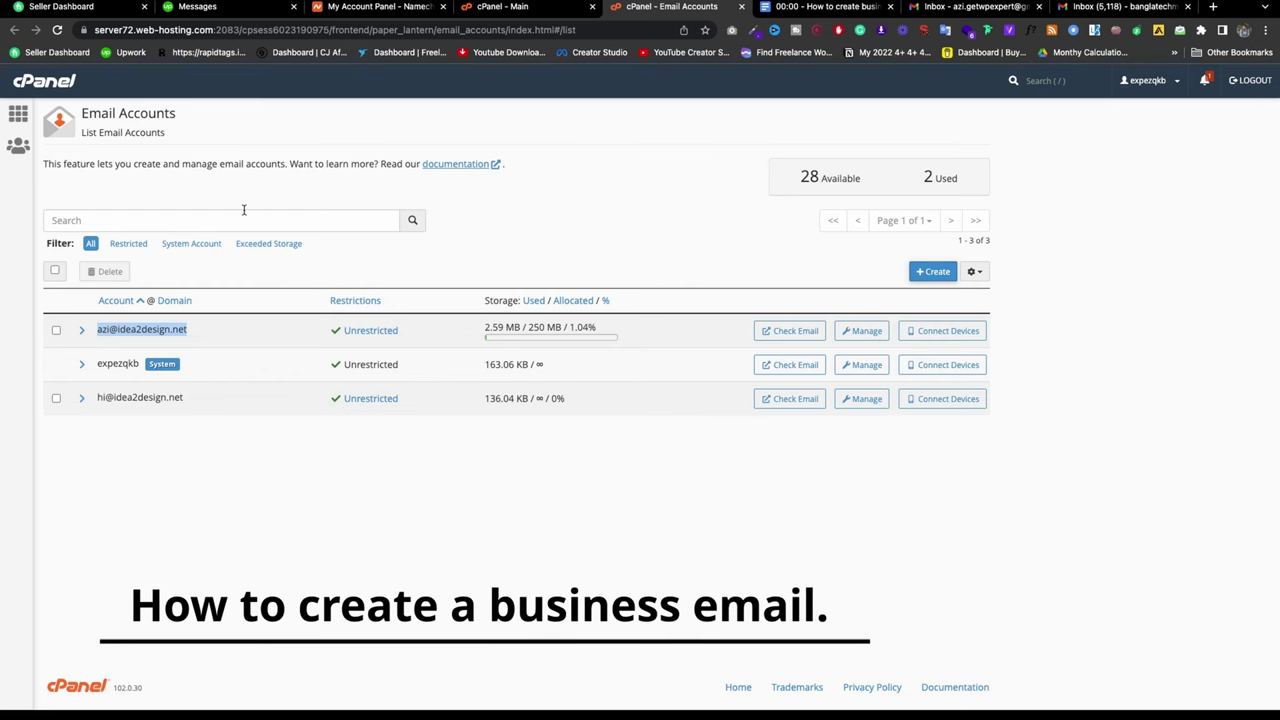
{"action": "left_click", "coordinate": [925, 272]}
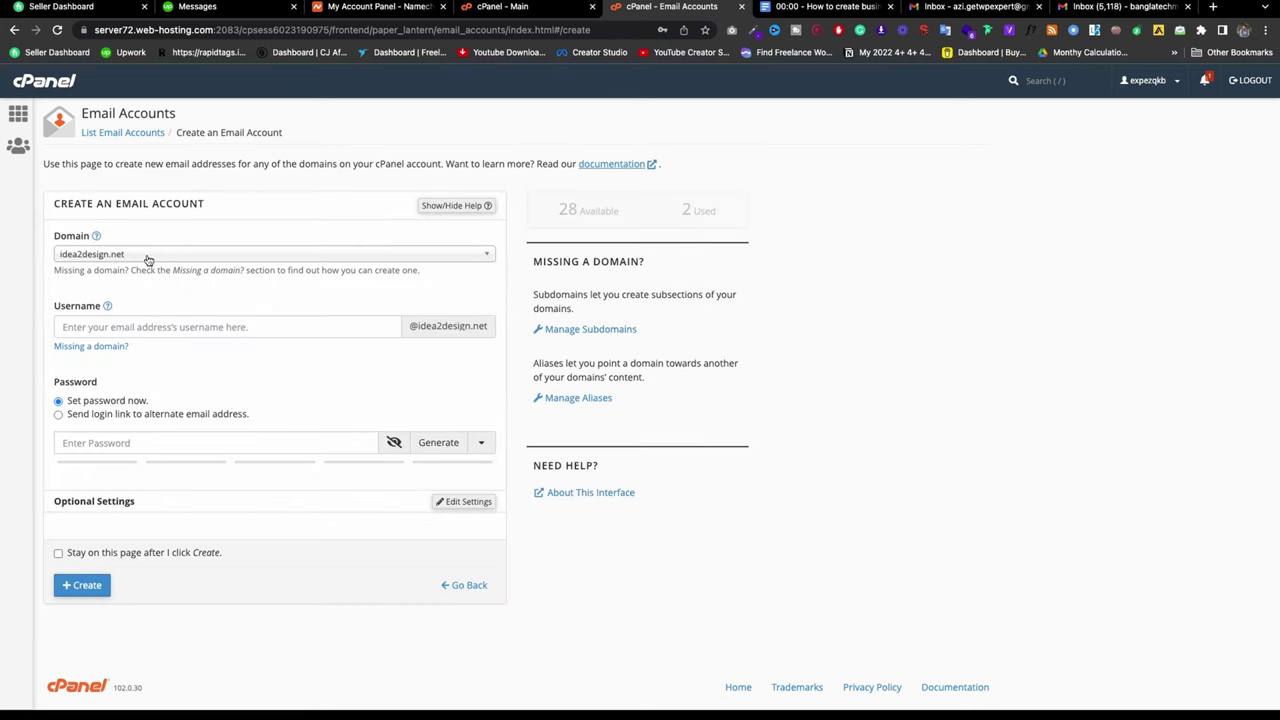
{"action": "left_click", "coordinate": [150, 258]}
{"action": "left_click", "coordinate": [116, 410]}
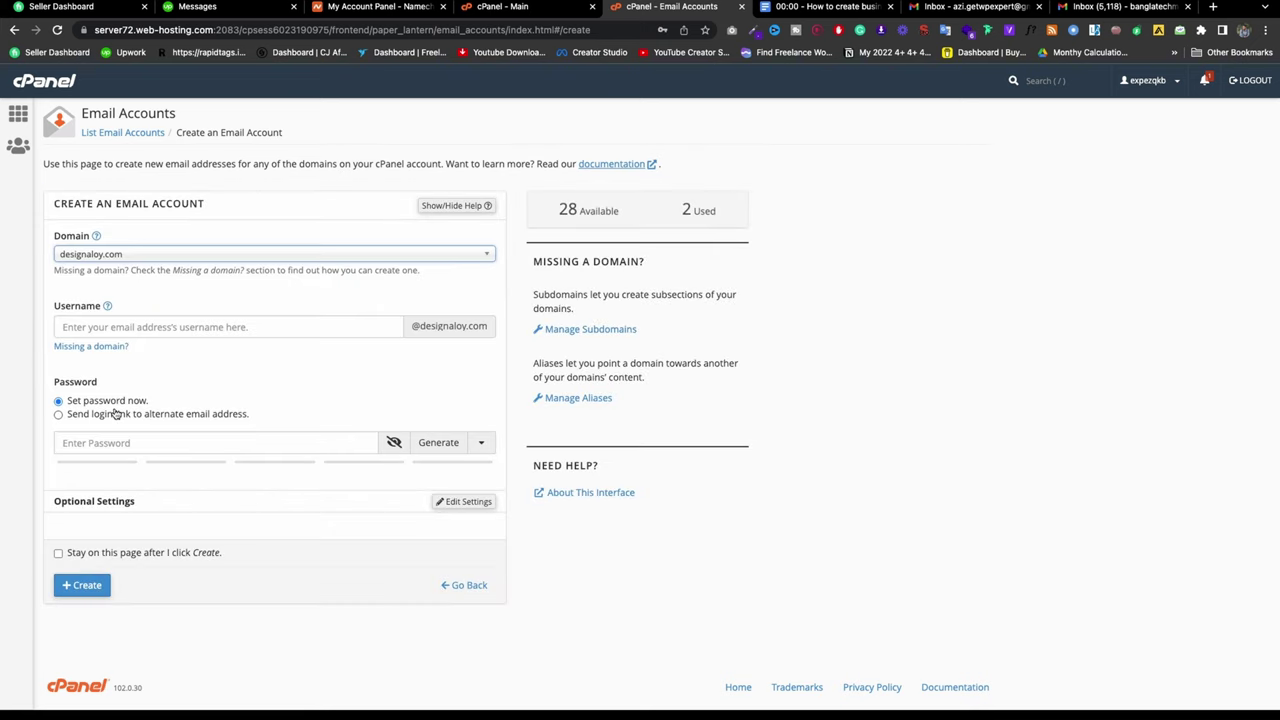
{"action": "left_click", "coordinate": [187, 324]}
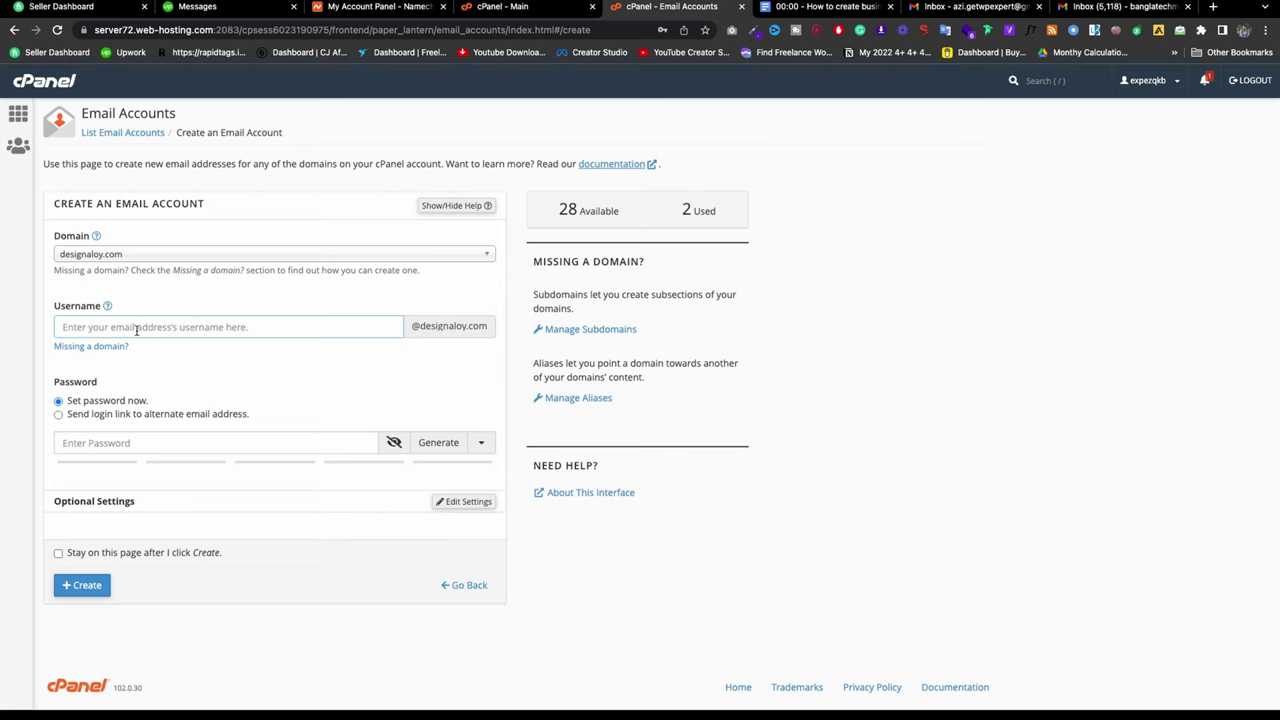
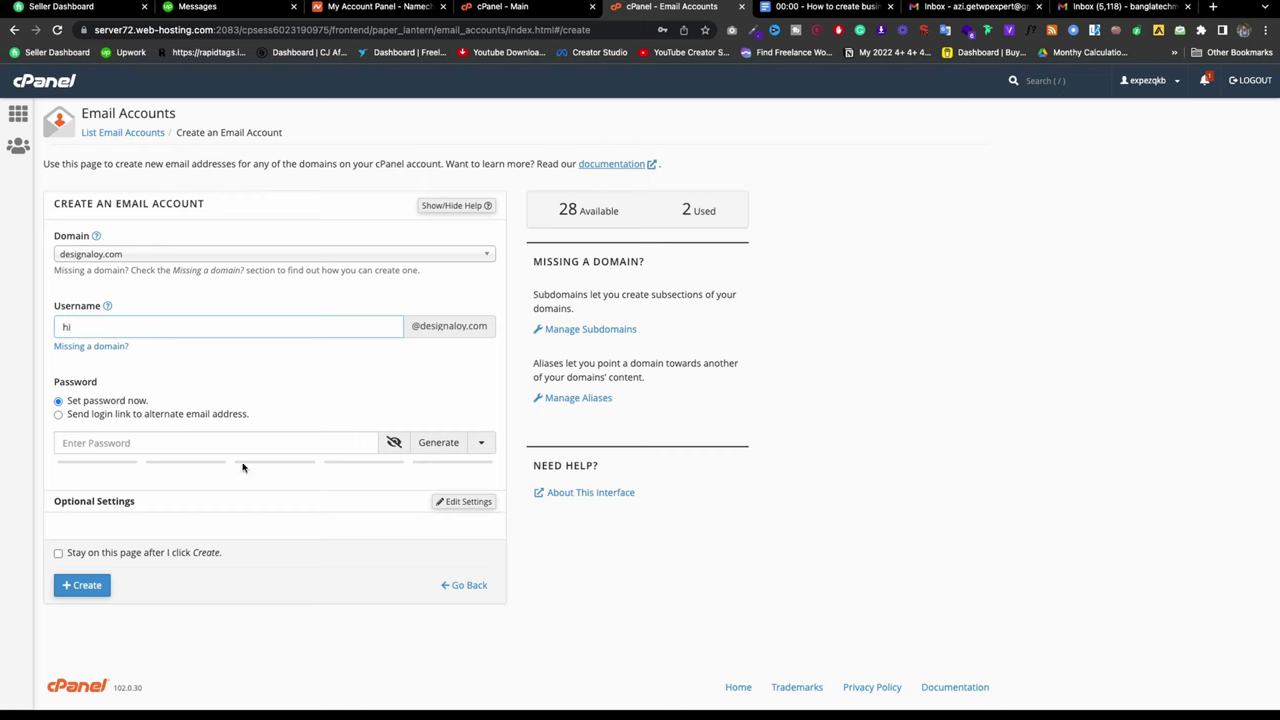
{"action": "left_click", "coordinate": [175, 440]}
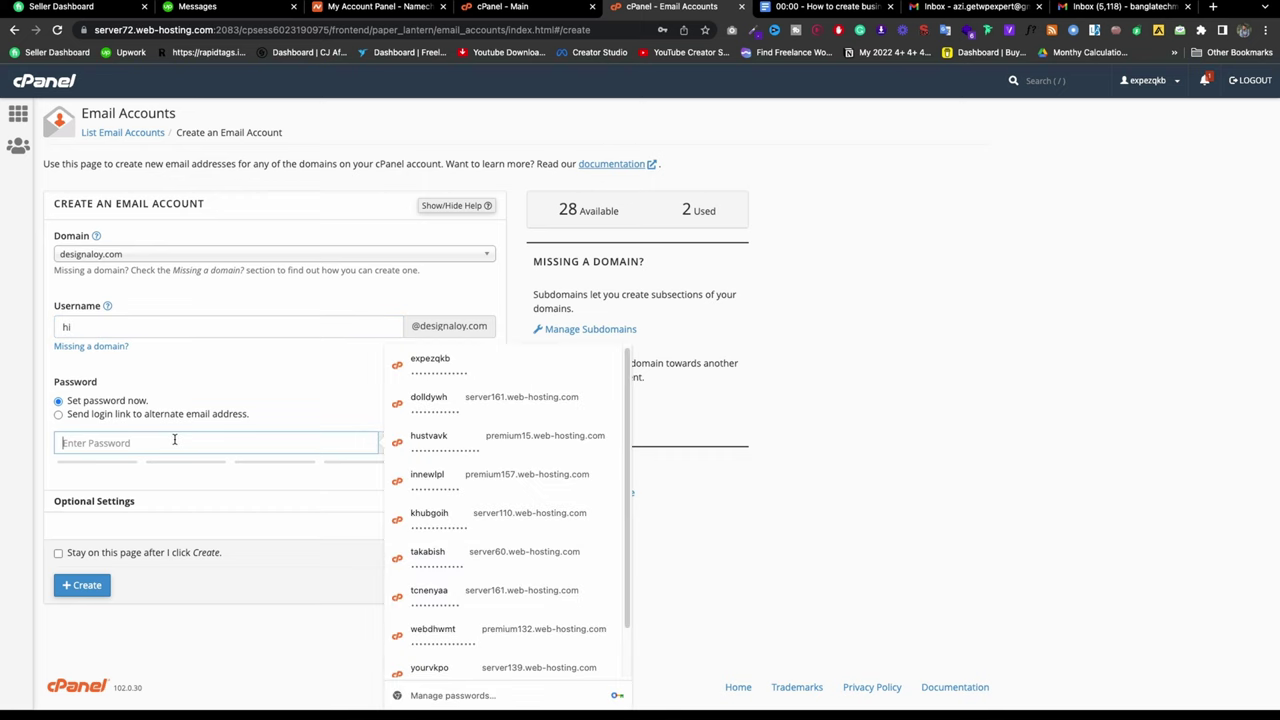
{"action": "type", "text": "********"}
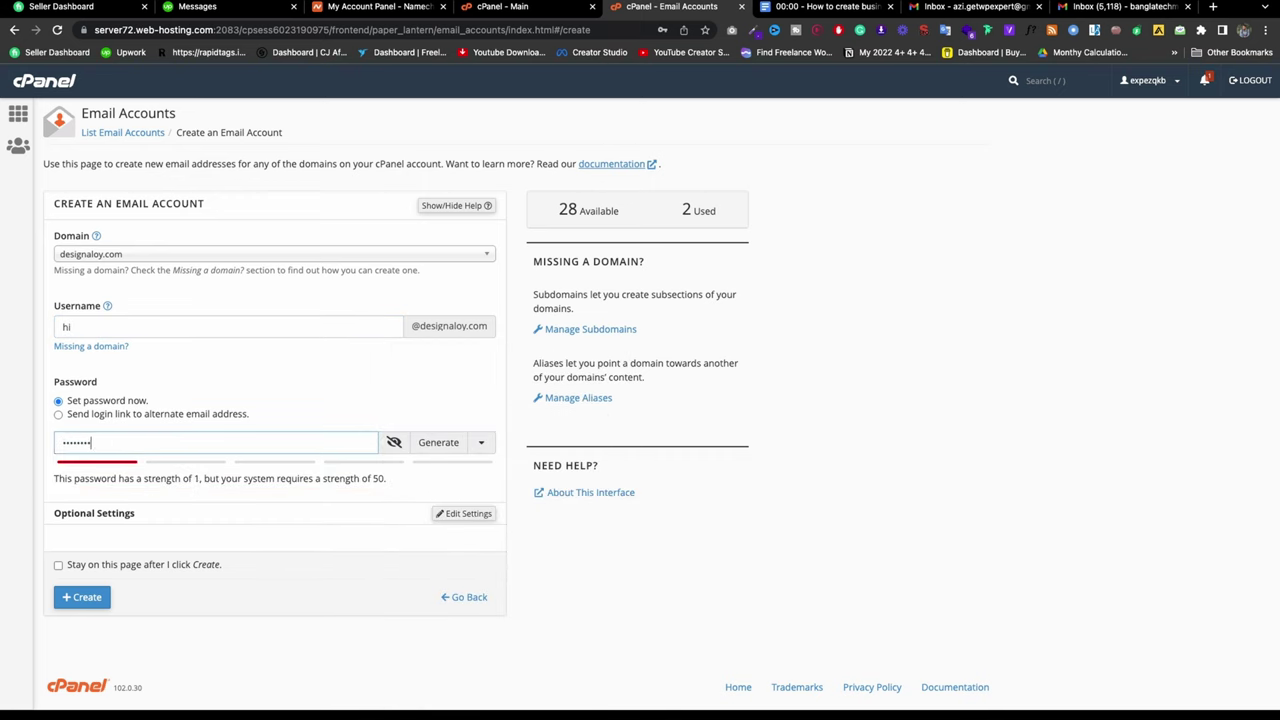
{"action": "type", "text": "******"}
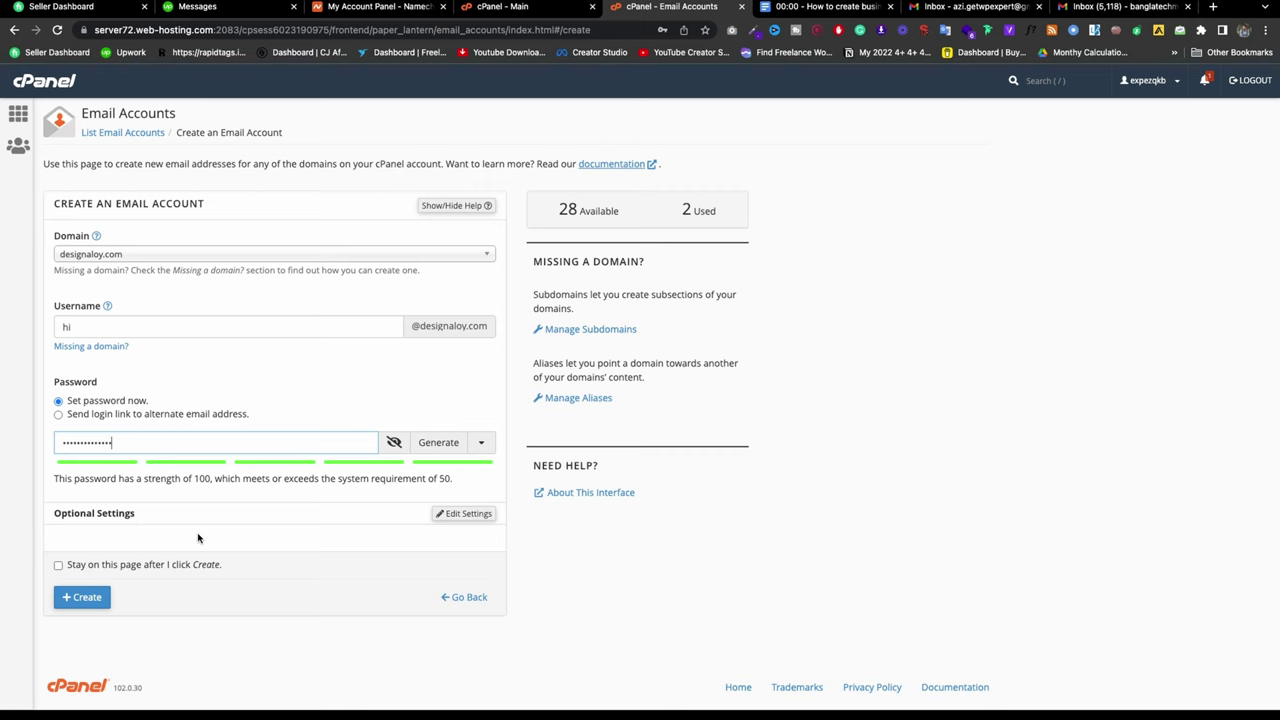
{"action": "left_click", "coordinate": [88, 599]}
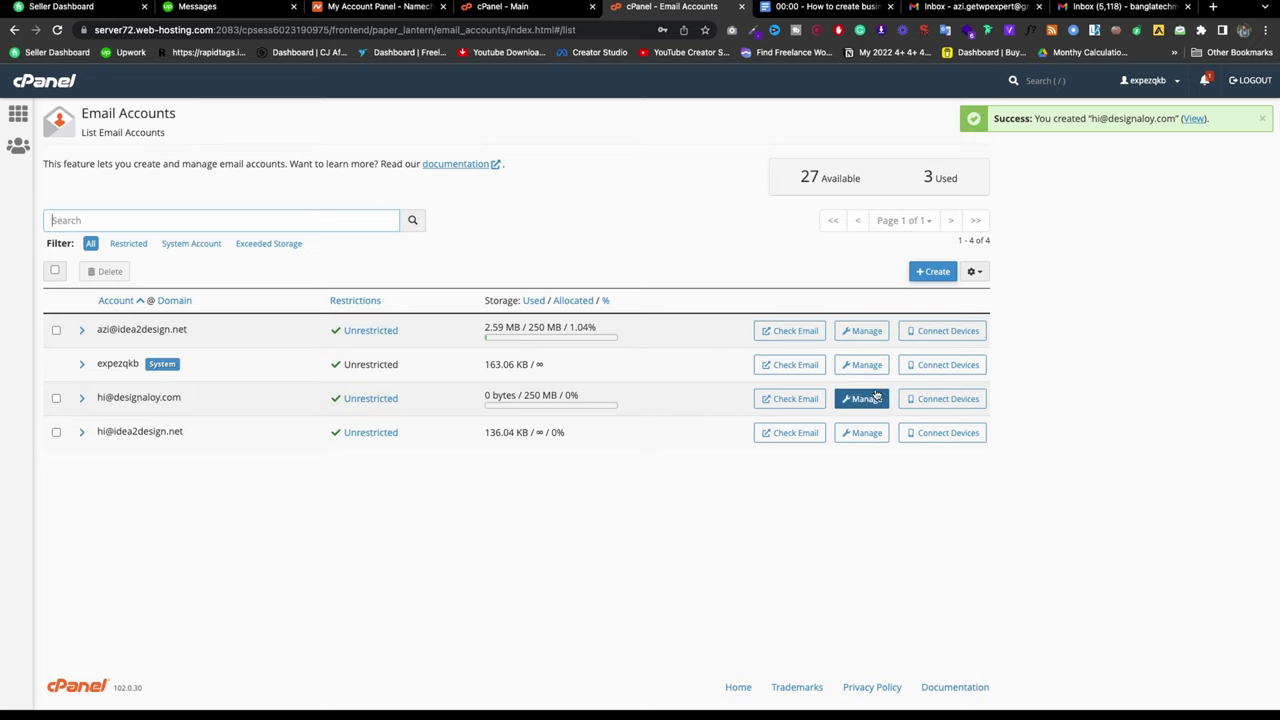
Step: Open webmail for the new hi mailbox in its own tab, review its Manage page, and go back
{"action": "left_click", "coordinate": [810, 398]}
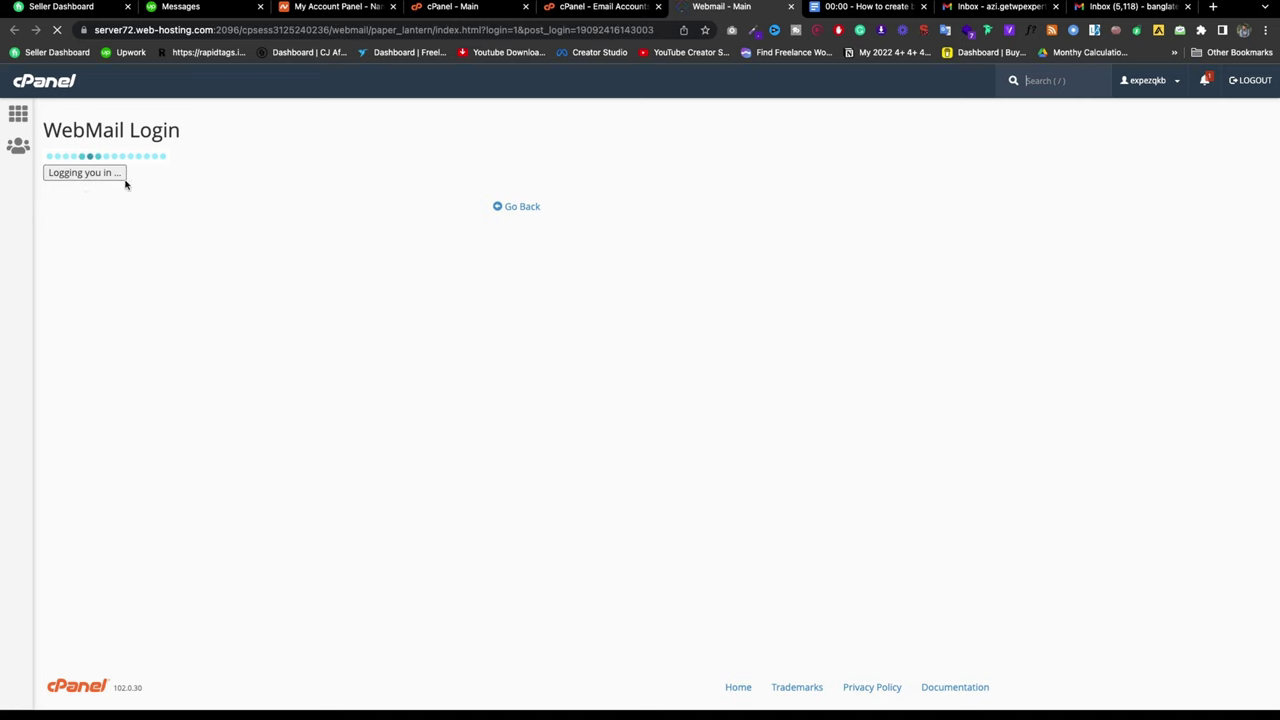
{"action": "left_click", "coordinate": [605, 7]}
{"action": "left_click", "coordinate": [859, 397]}
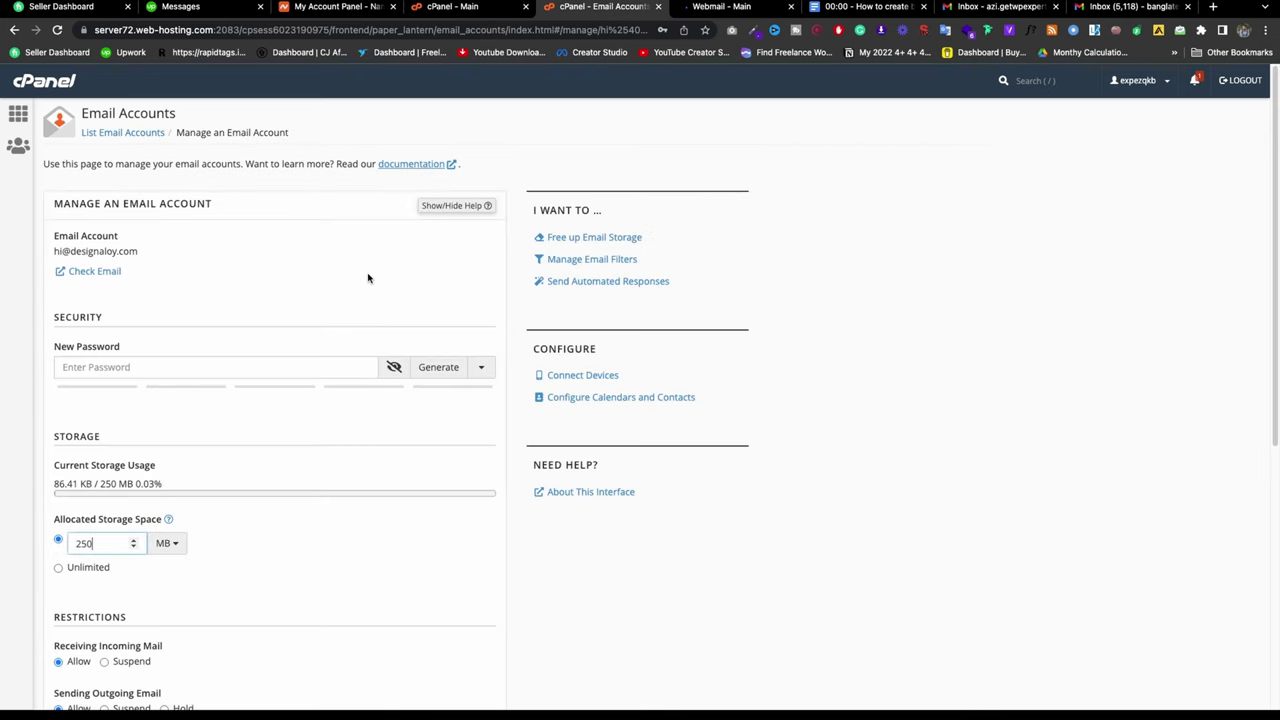
{"action": "scroll", "coordinate": [317, 330], "scroll_direction": "down", "scroll_amount": 3}
{"action": "scroll", "coordinate": [315, 323], "scroll_direction": "up", "scroll_amount": 3}
{"action": "left_click", "coordinate": [14, 29]}
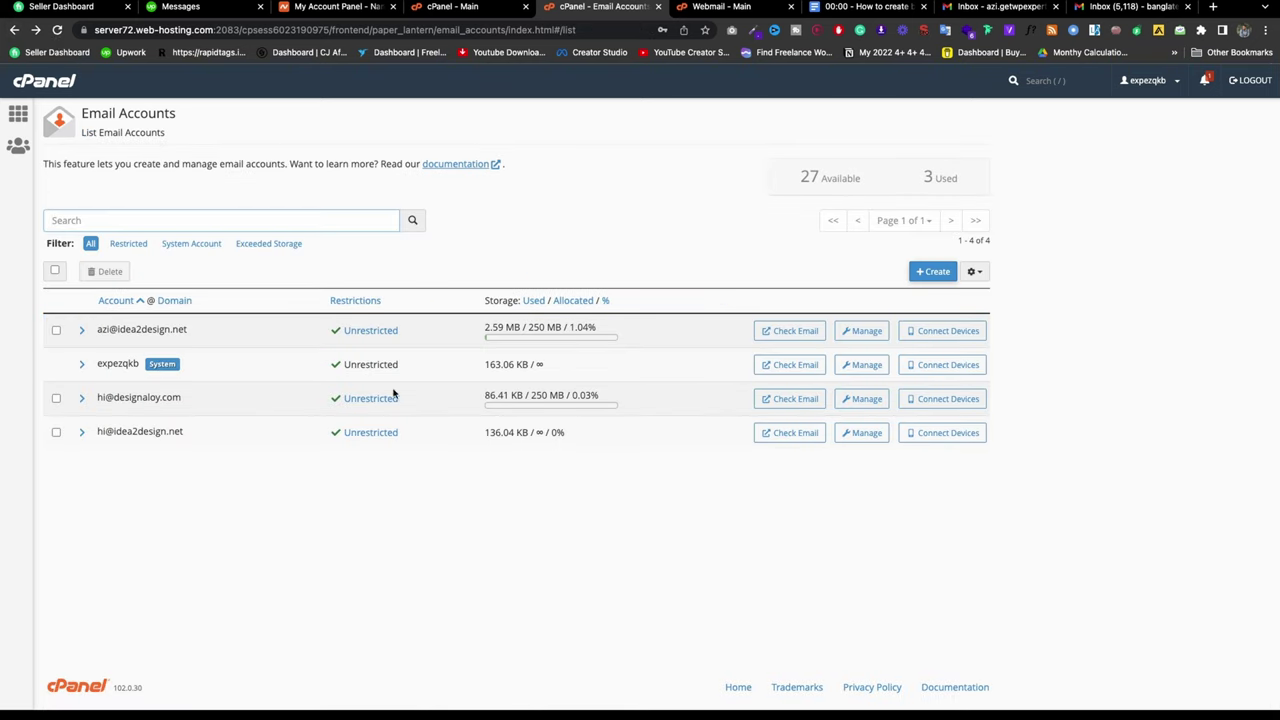
Step: Open the new account's mail client setup page and review its introduction
{"action": "left_click", "coordinate": [952, 399]}
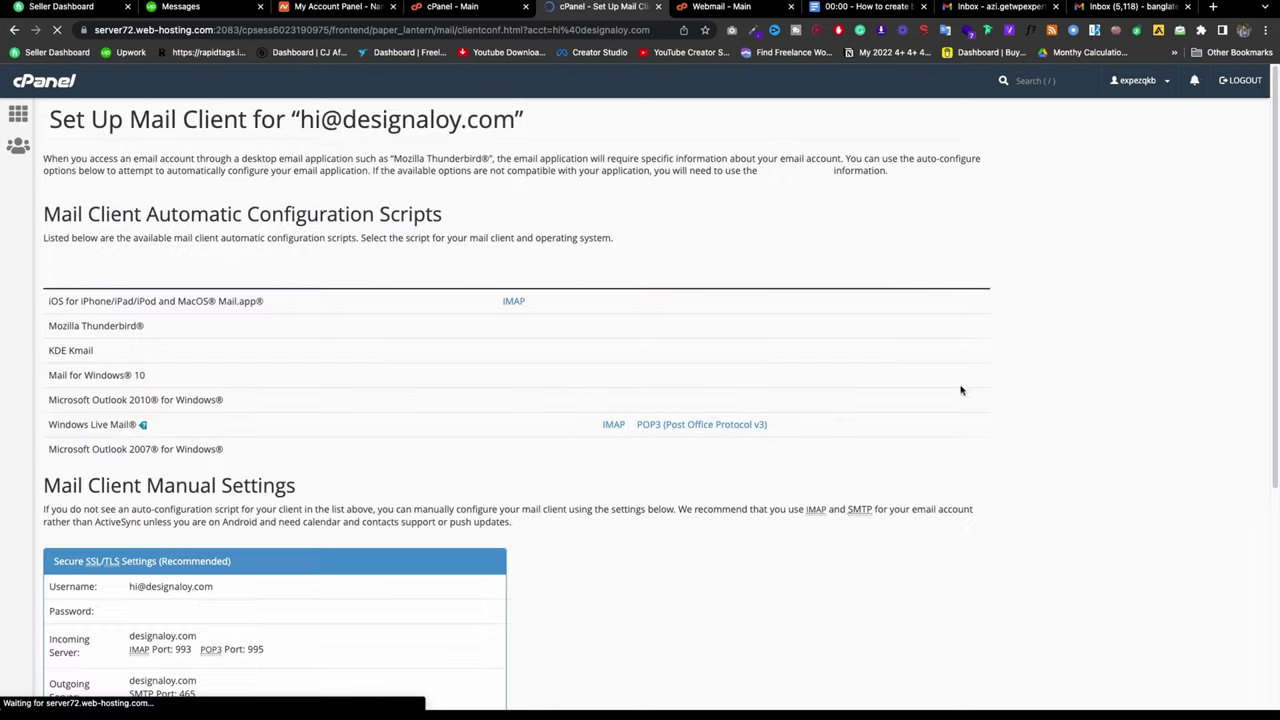
{"action": "scroll", "coordinate": [280, 363], "scroll_direction": "down", "scroll_amount": 2}
{"action": "scroll", "coordinate": [453, 331], "scroll_direction": "up", "scroll_amount": 2}
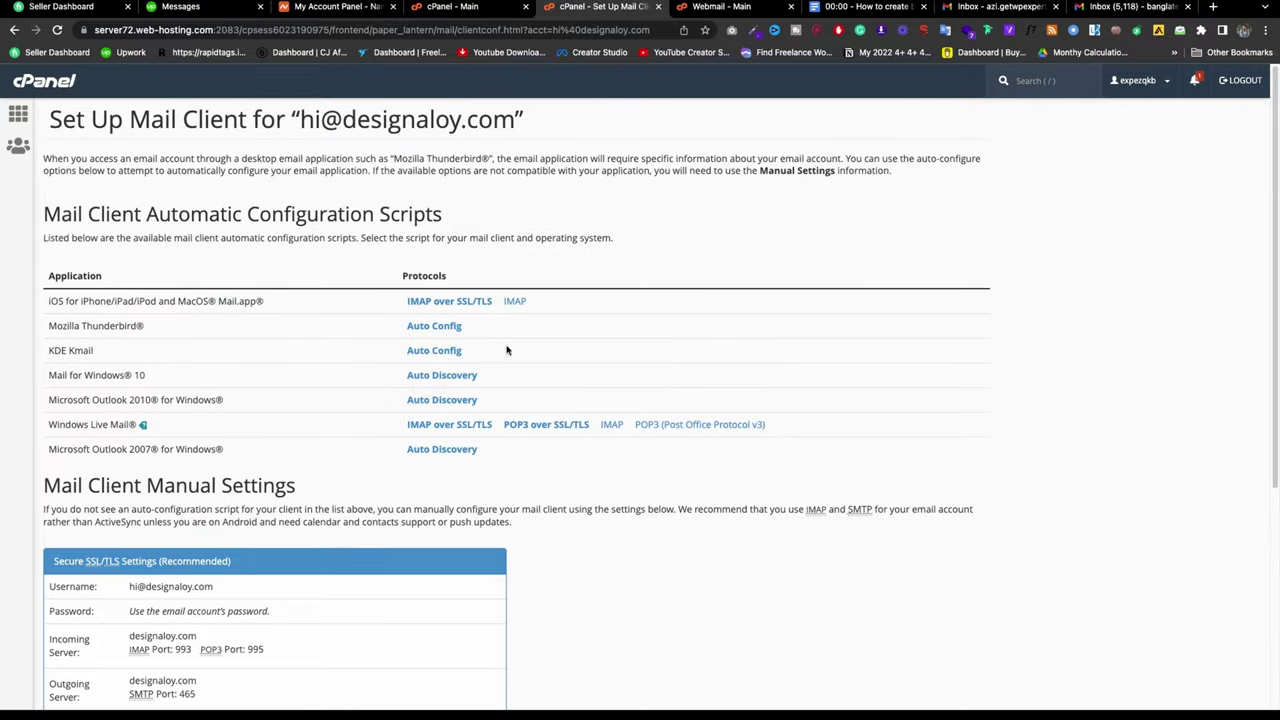
{"action": "left_click_drag", "start_coordinate": [144, 326], "coordinate": [90, 305]}
{"action": "left_click", "coordinate": [113, 301]}
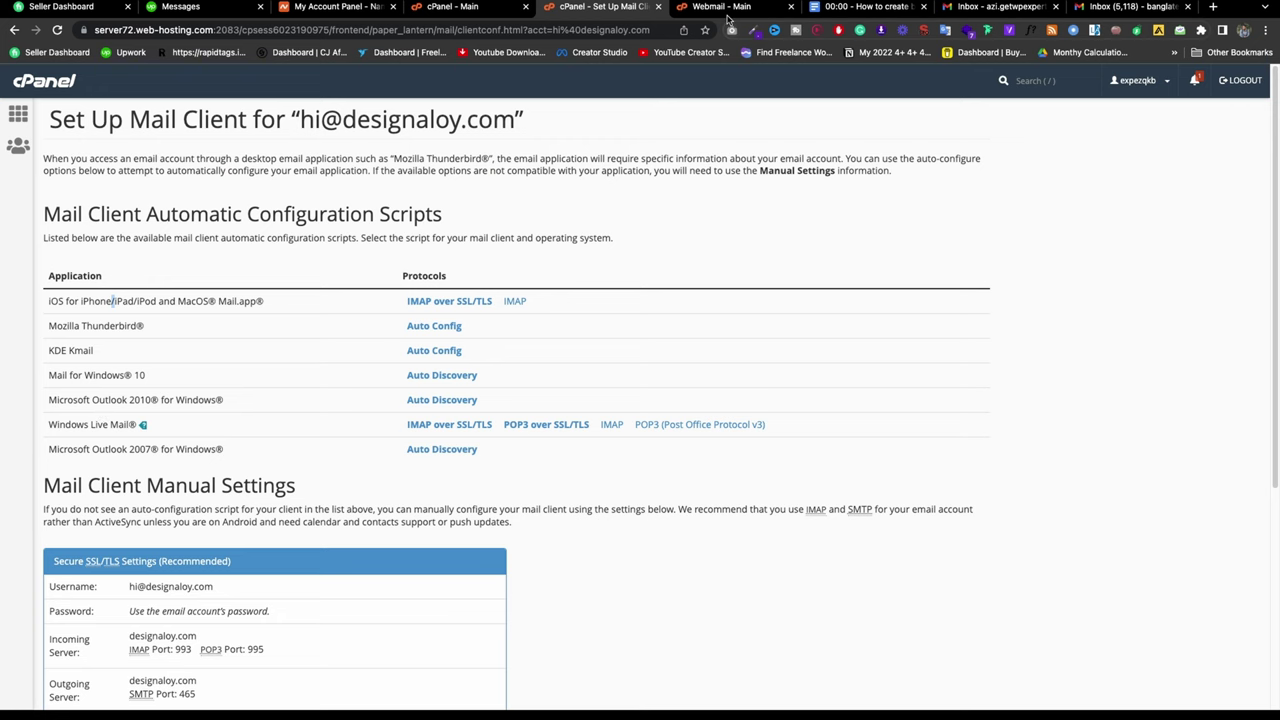
{"action": "left_click", "coordinate": [728, 9]}
{"action": "left_click", "coordinate": [41, 275]}
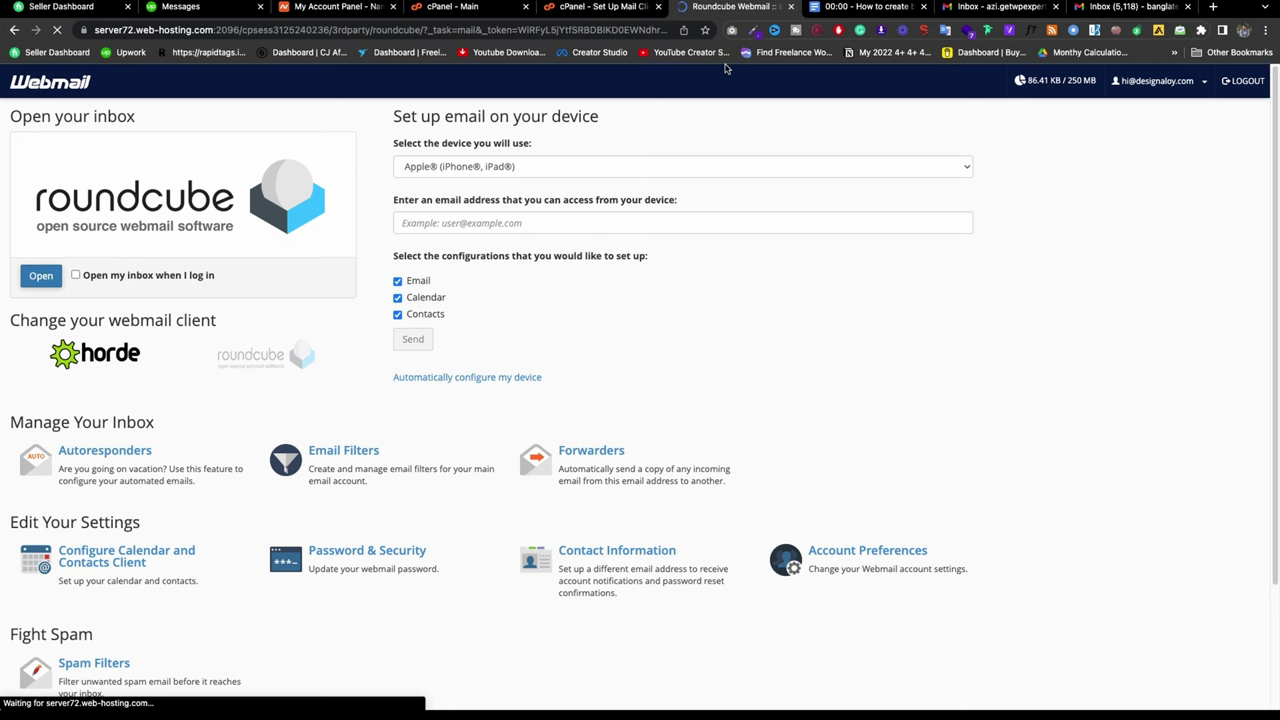
{"action": "left_click", "coordinate": [600, 6]}
{"action": "scroll", "coordinate": [414, 349], "scroll_direction": "down", "scroll_amount": 3}
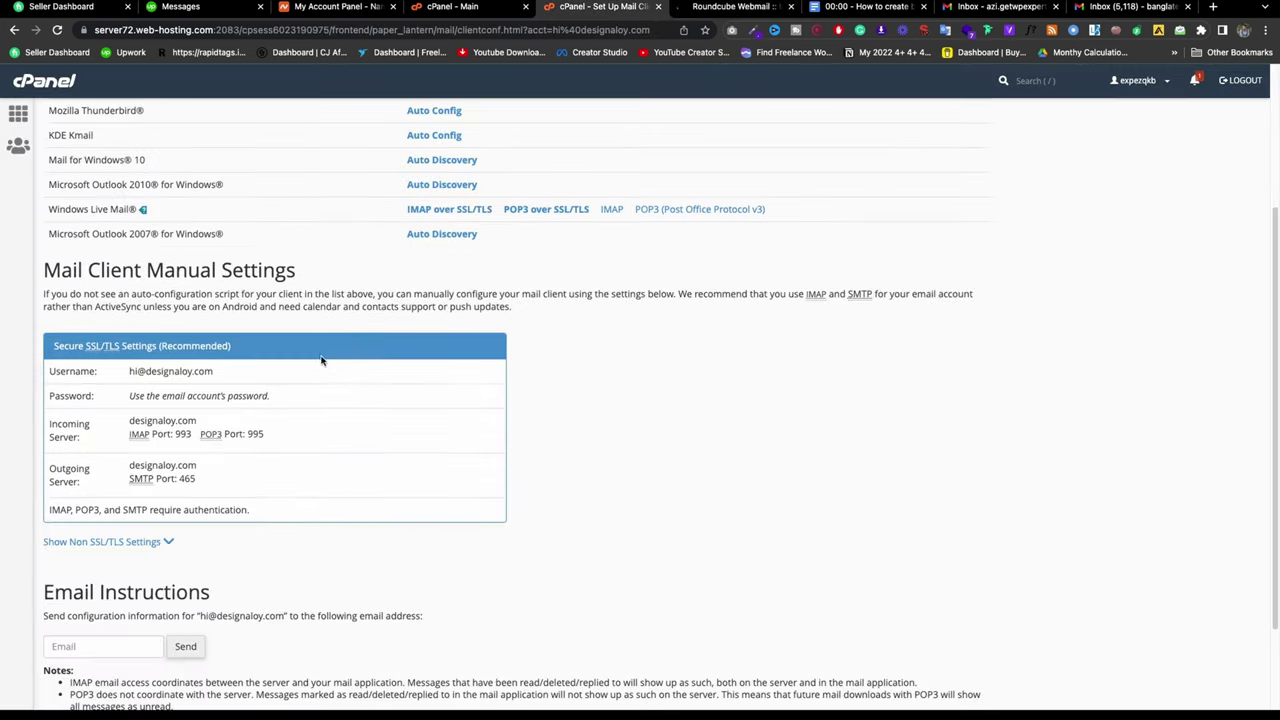
{"action": "left_click_drag", "start_coordinate": [237, 377], "coordinate": [93, 370]}
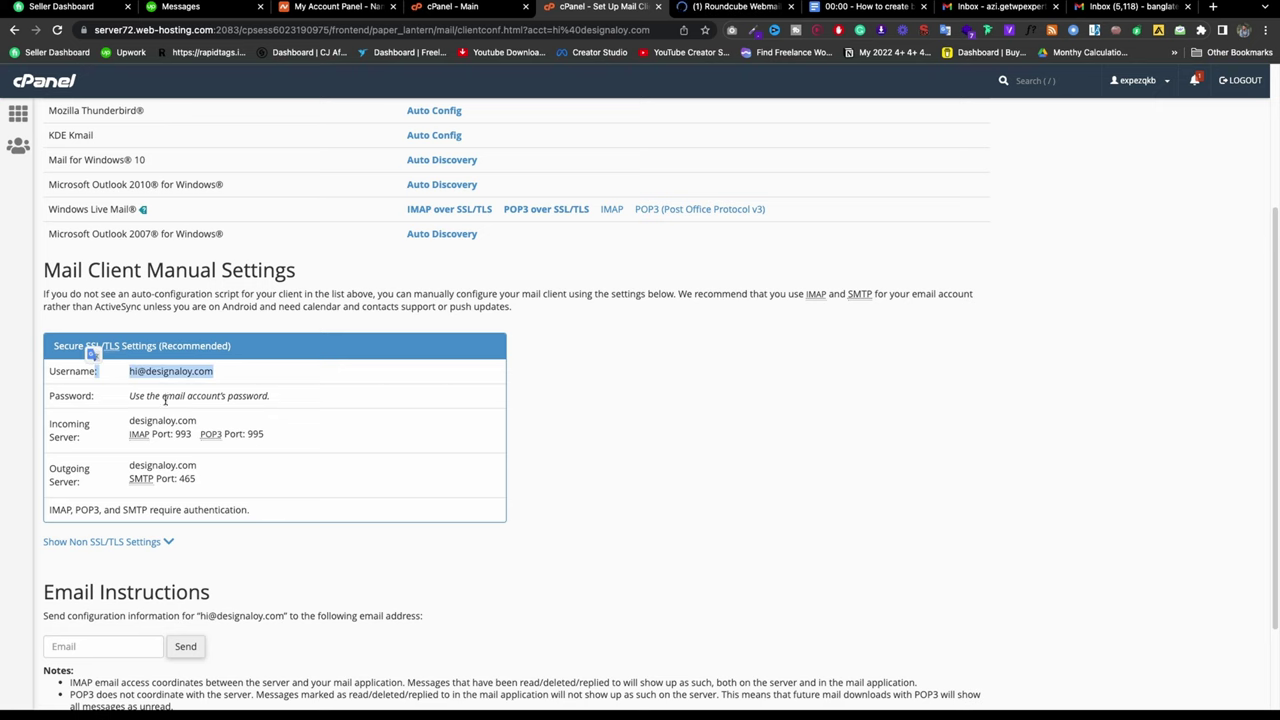
{"action": "left_click_drag", "start_coordinate": [234, 421], "coordinate": [106, 421]}
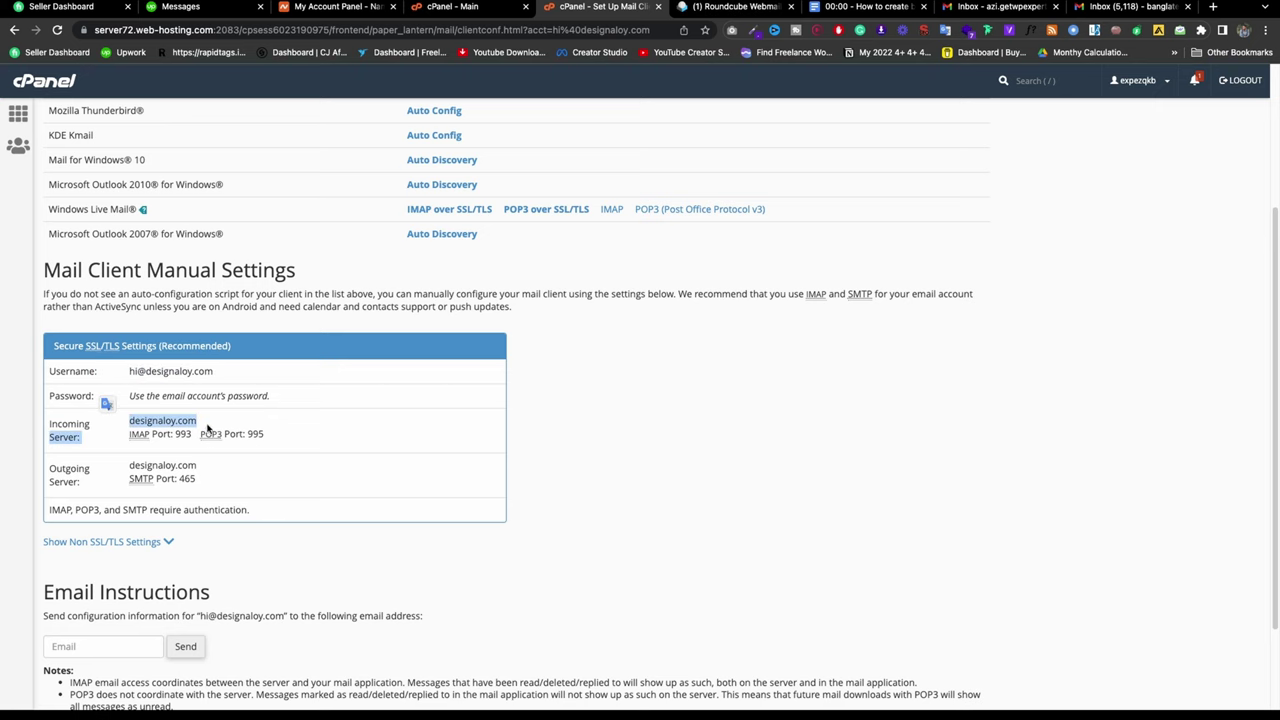
{"action": "left_click", "coordinate": [740, 7]}
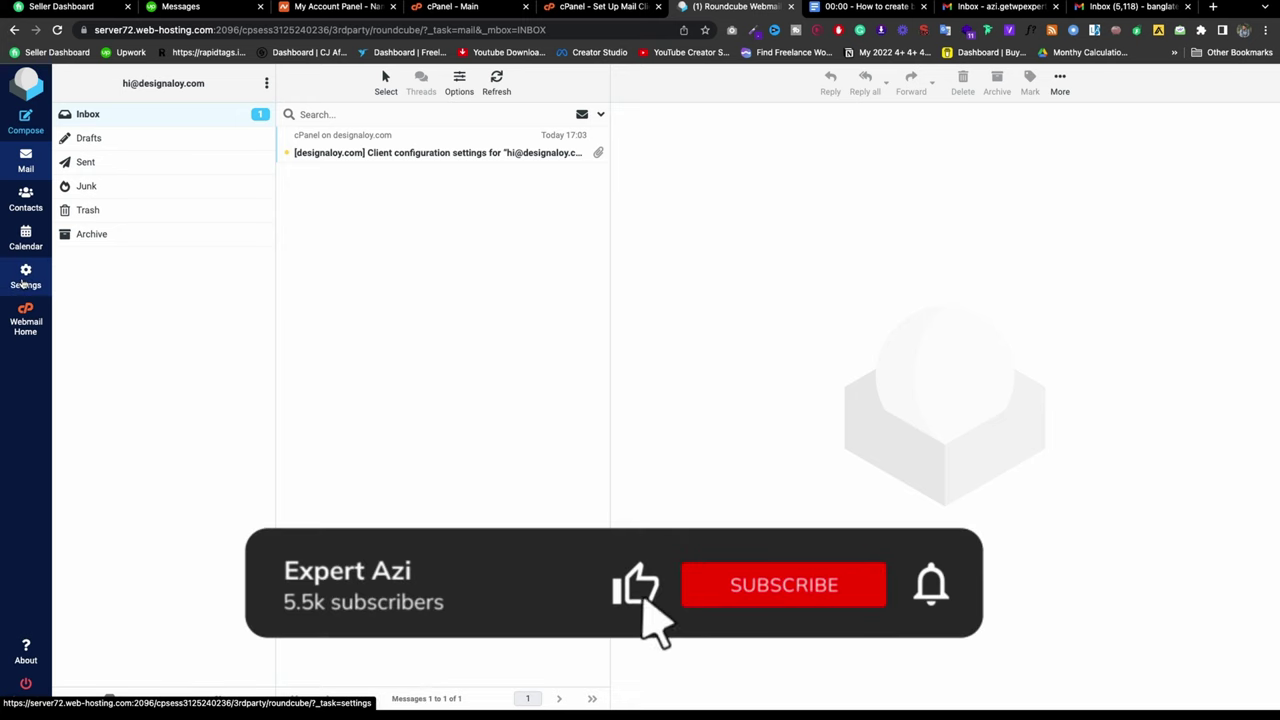
Step: Go to Roundcube Settings > Identities and start editing the designaloy.com identity's signature
{"action": "left_click", "coordinate": [23, 283]}
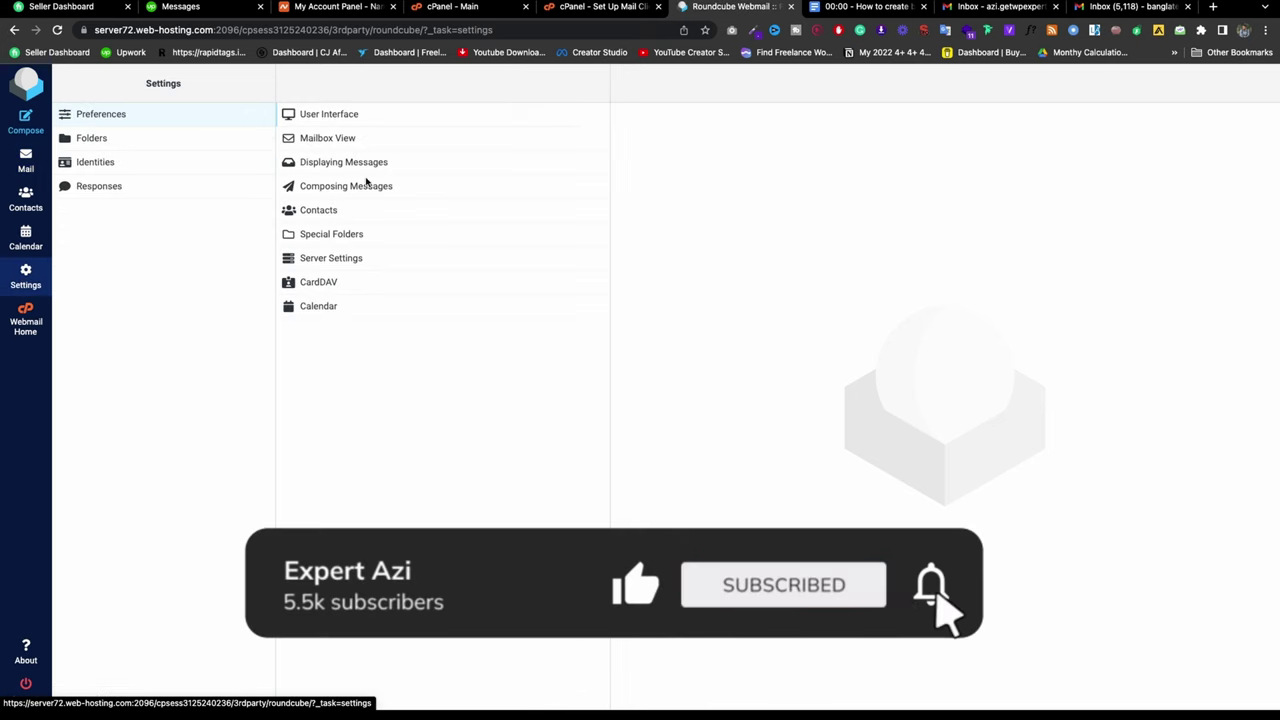
{"action": "left_click", "coordinate": [110, 165]}
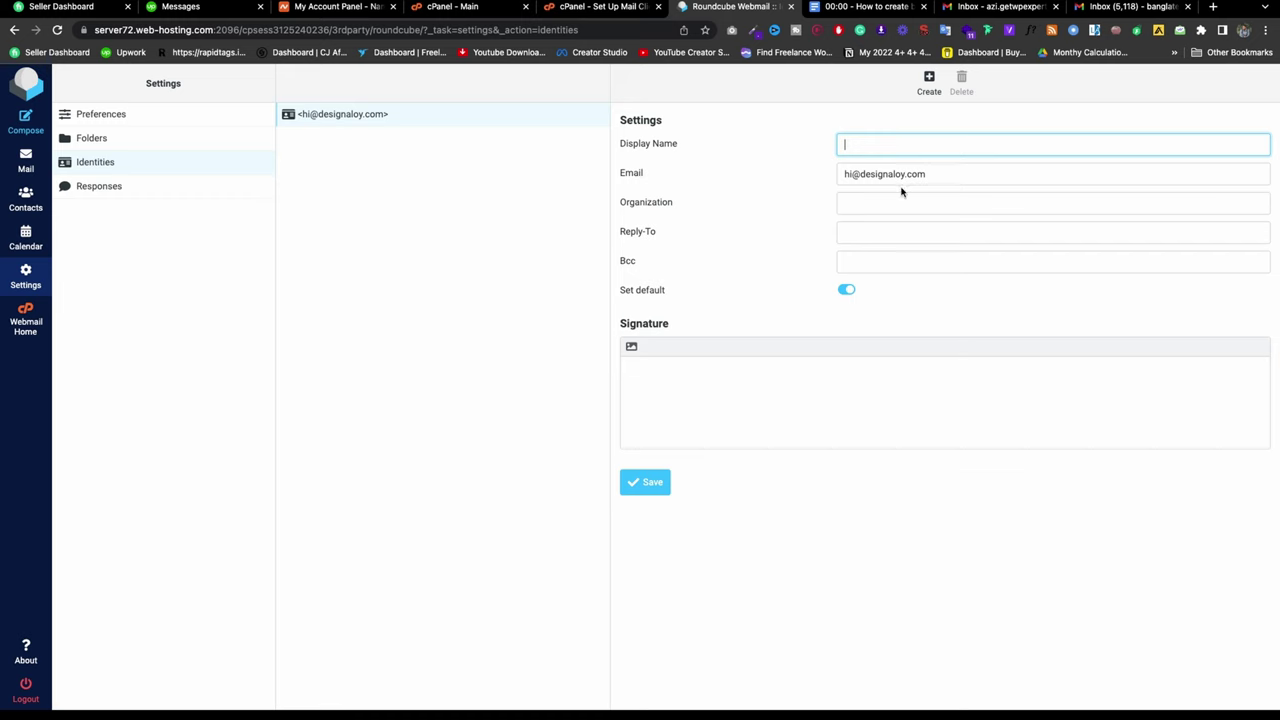
{"action": "left_click", "coordinate": [717, 367]}
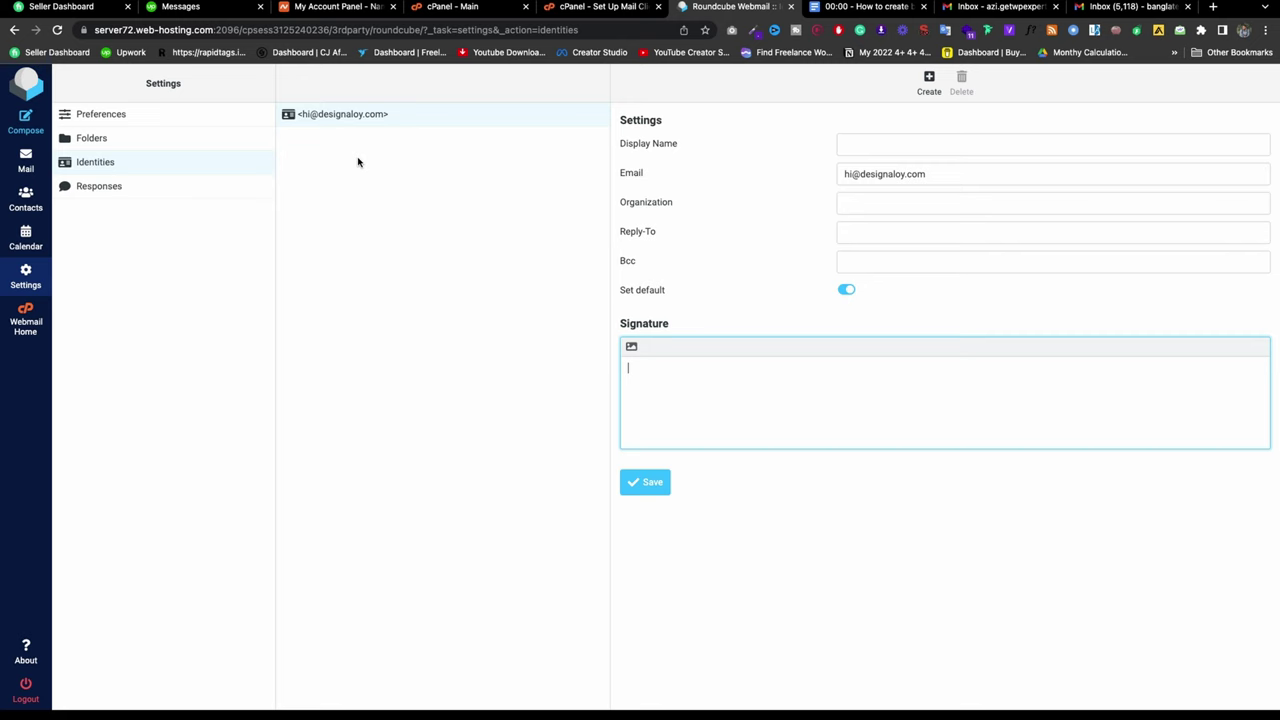
Step: Highlight the outline's topic about forwarding cPanel email to Gmail
{"action": "left_click", "coordinate": [829, 10]}
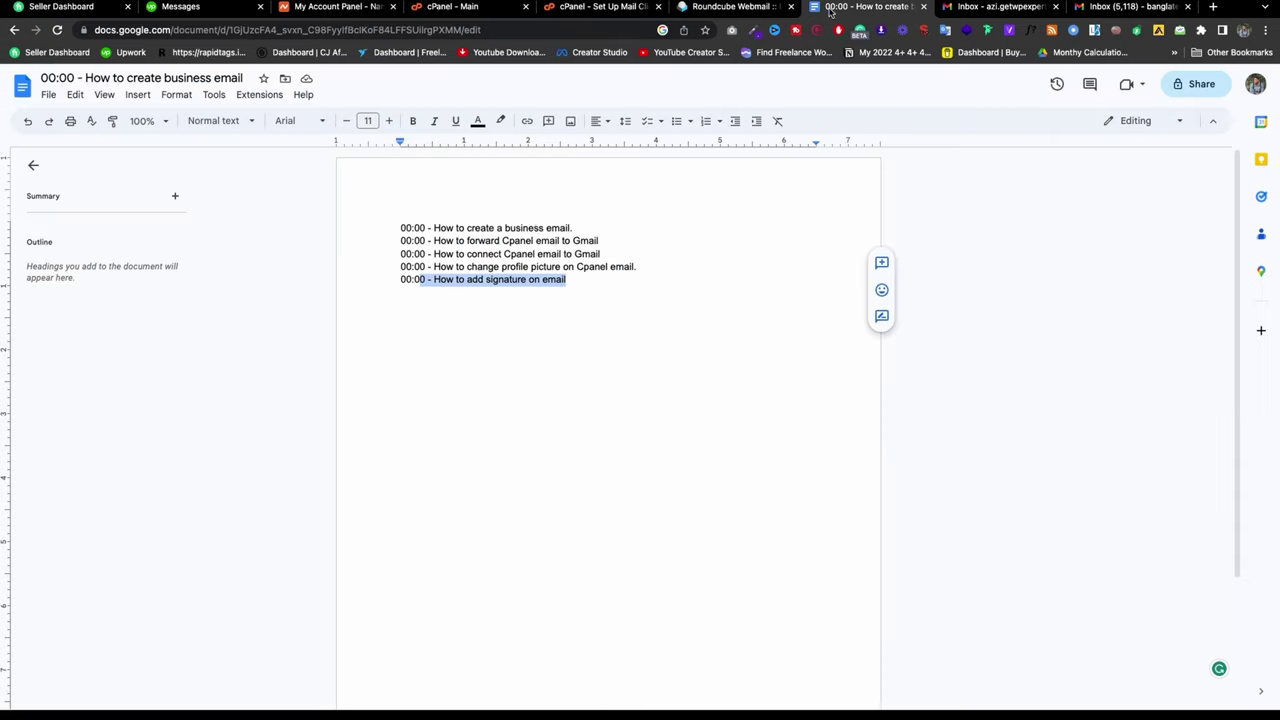
{"action": "left_click_drag", "start_coordinate": [567, 228], "coordinate": [434, 228]}
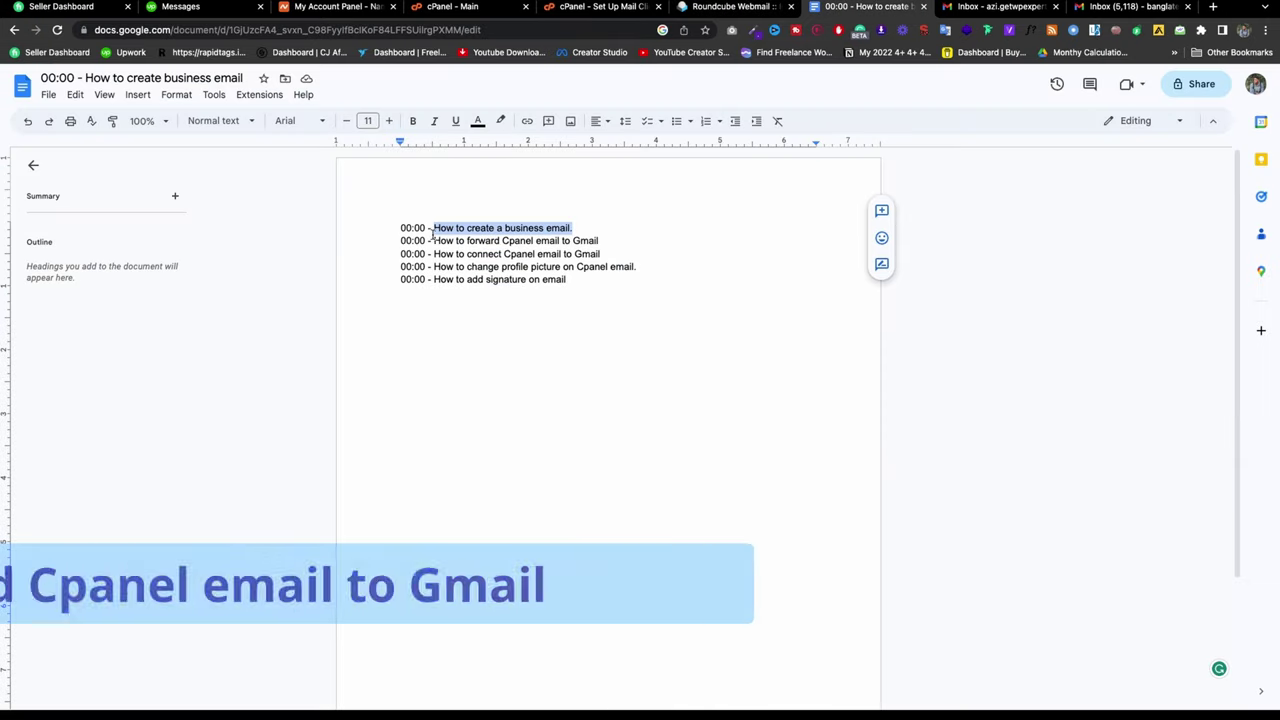
{"action": "left_click", "coordinate": [569, 228]}
{"action": "left_click_drag", "start_coordinate": [624, 242], "coordinate": [438, 242]}
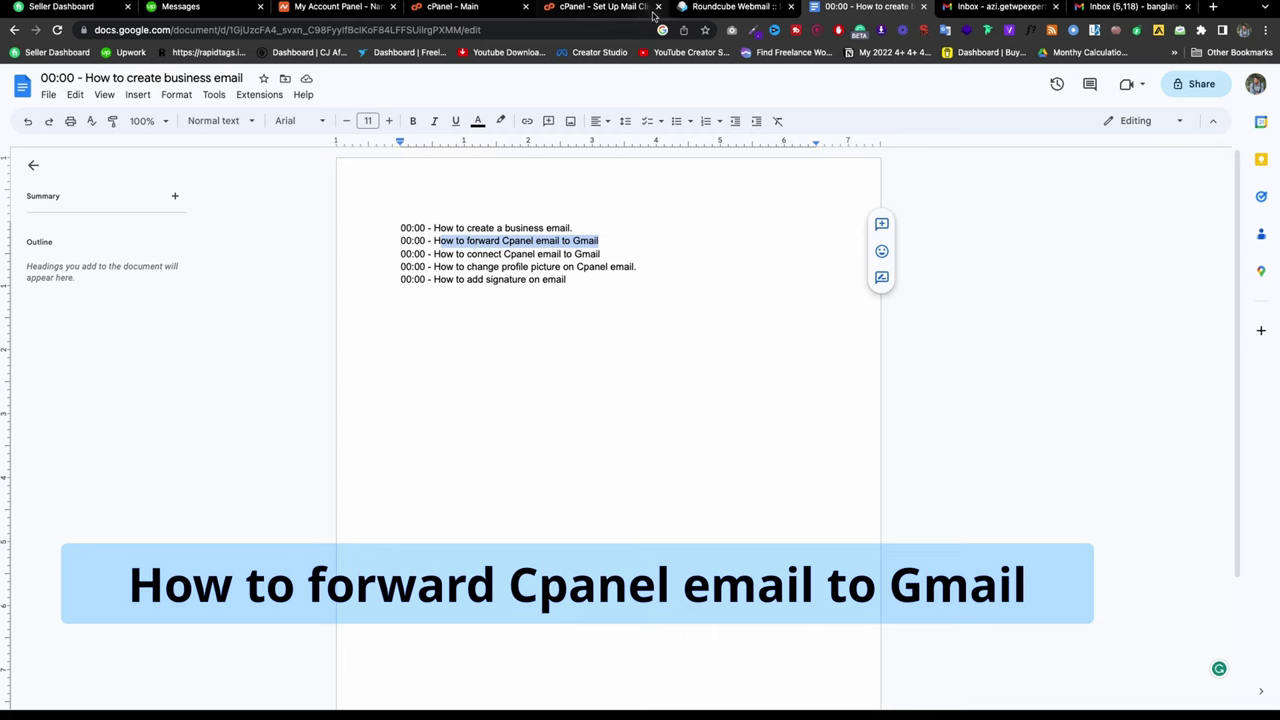
Step: Return to the cPanel home page and bring up the link options for Forwarders
{"action": "left_click", "coordinate": [605, 7]}
{"action": "left_click", "coordinate": [480, 15]}
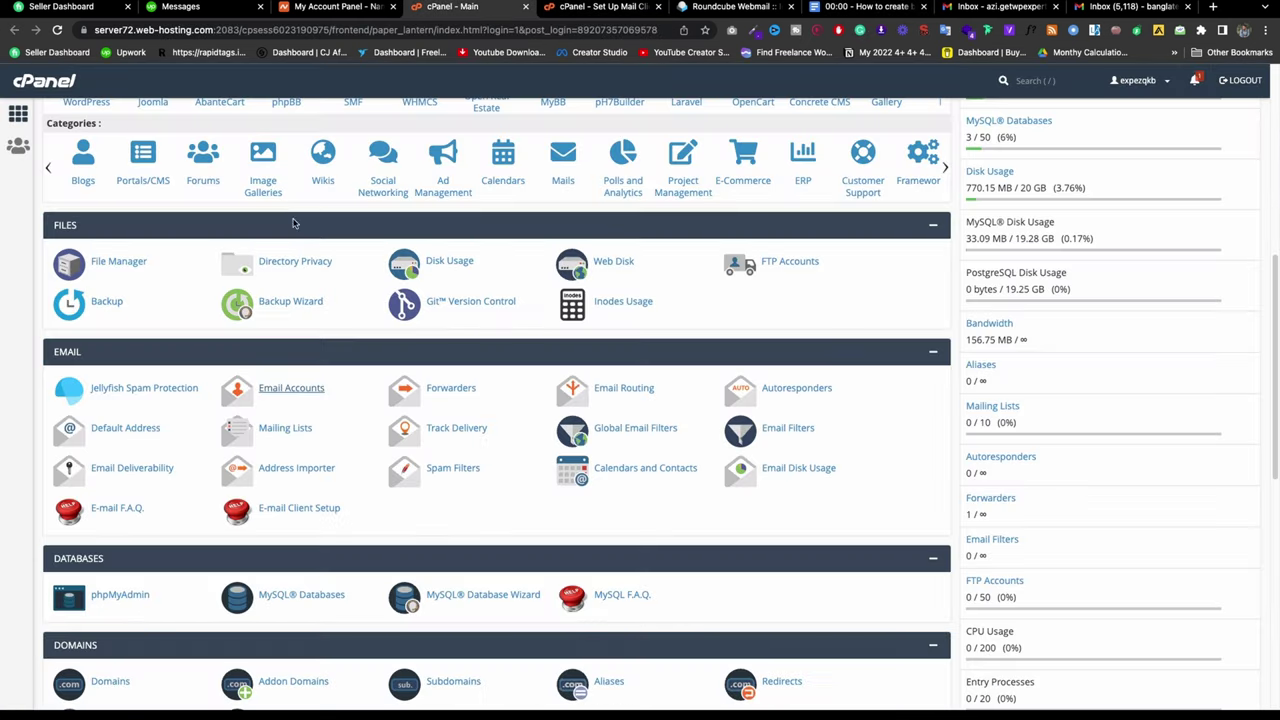
{"action": "scroll", "coordinate": [139, 199], "scroll_direction": "up", "scroll_amount": 3}
{"action": "scroll", "coordinate": [139, 199], "scroll_direction": "down", "scroll_amount": 3}
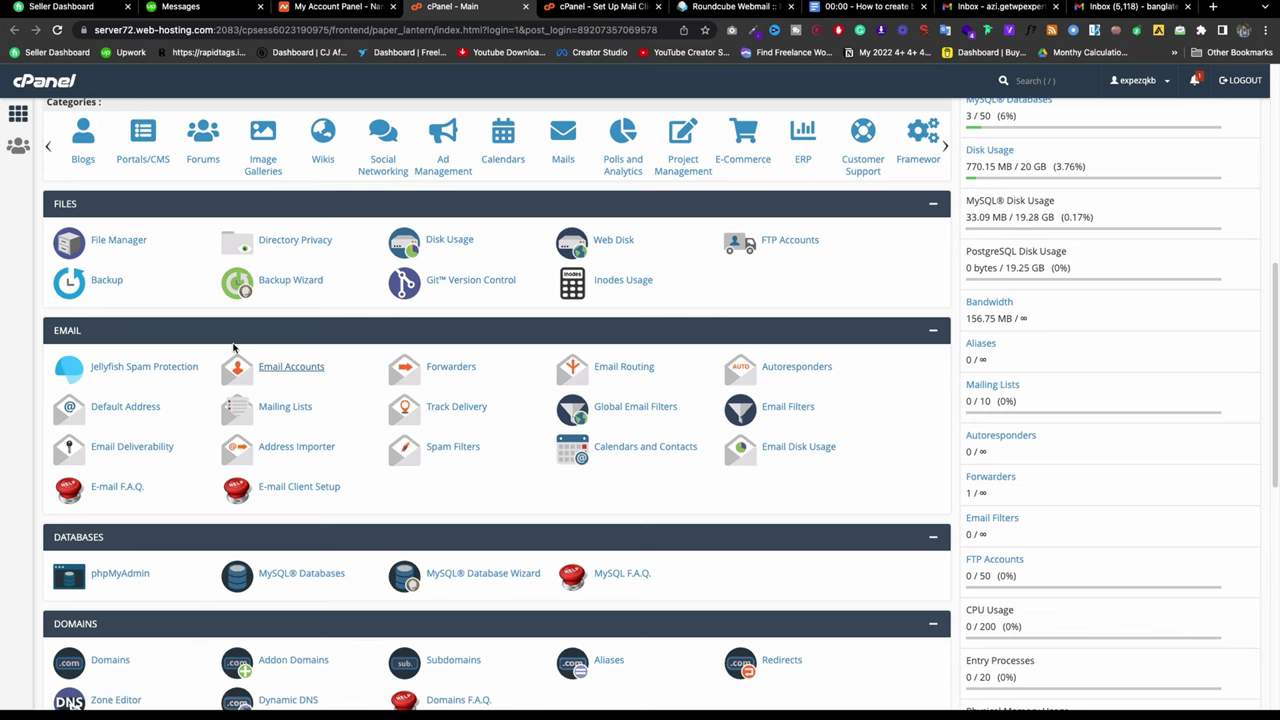
{"action": "right_click", "coordinate": [457, 368]}
Step: Open Forwarders in a new tab, manage designaloy.com, and begin adding a forwarder
{"action": "left_click", "coordinate": [468, 377]}
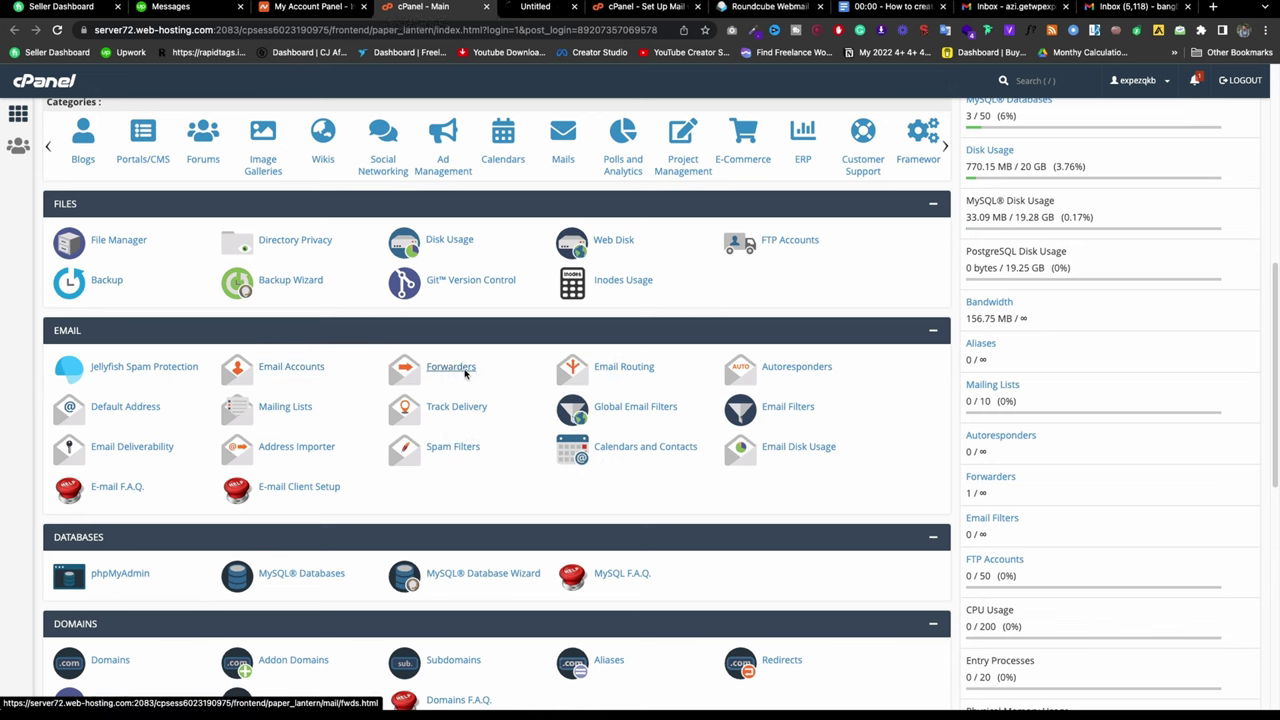
{"action": "key", "text": "ctrl+Tab"}
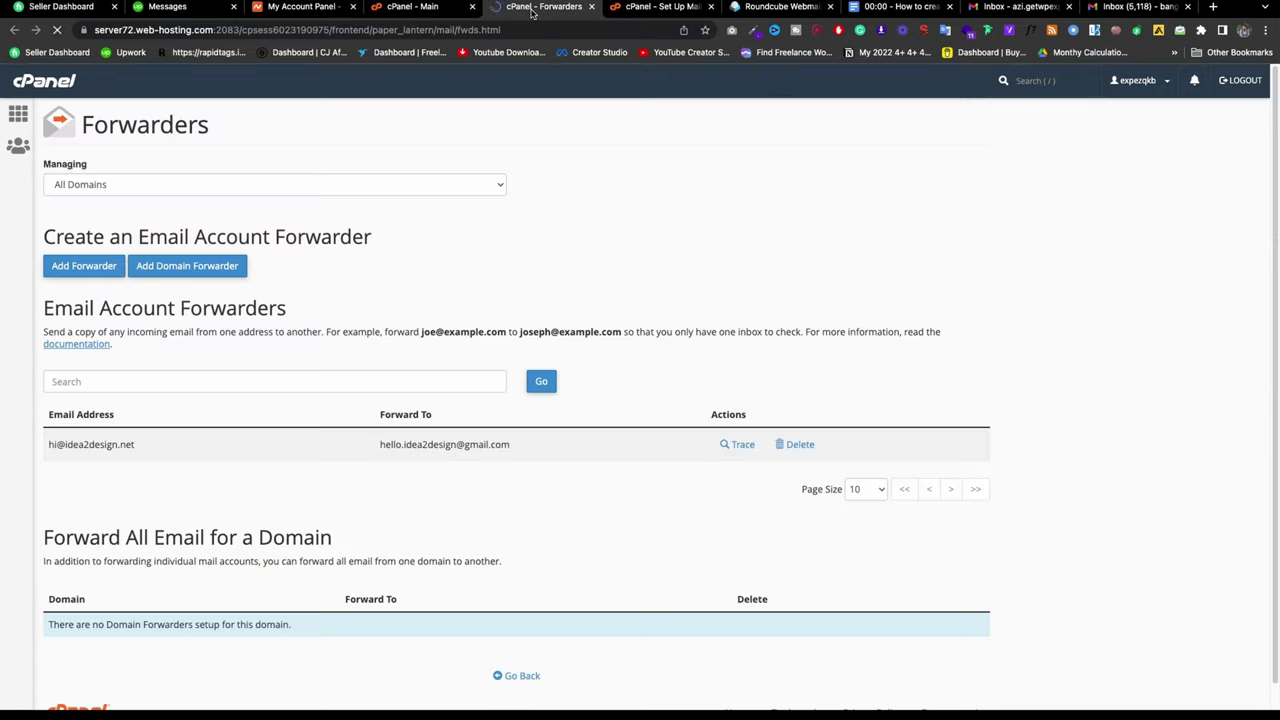
{"action": "left_click", "coordinate": [133, 181]}
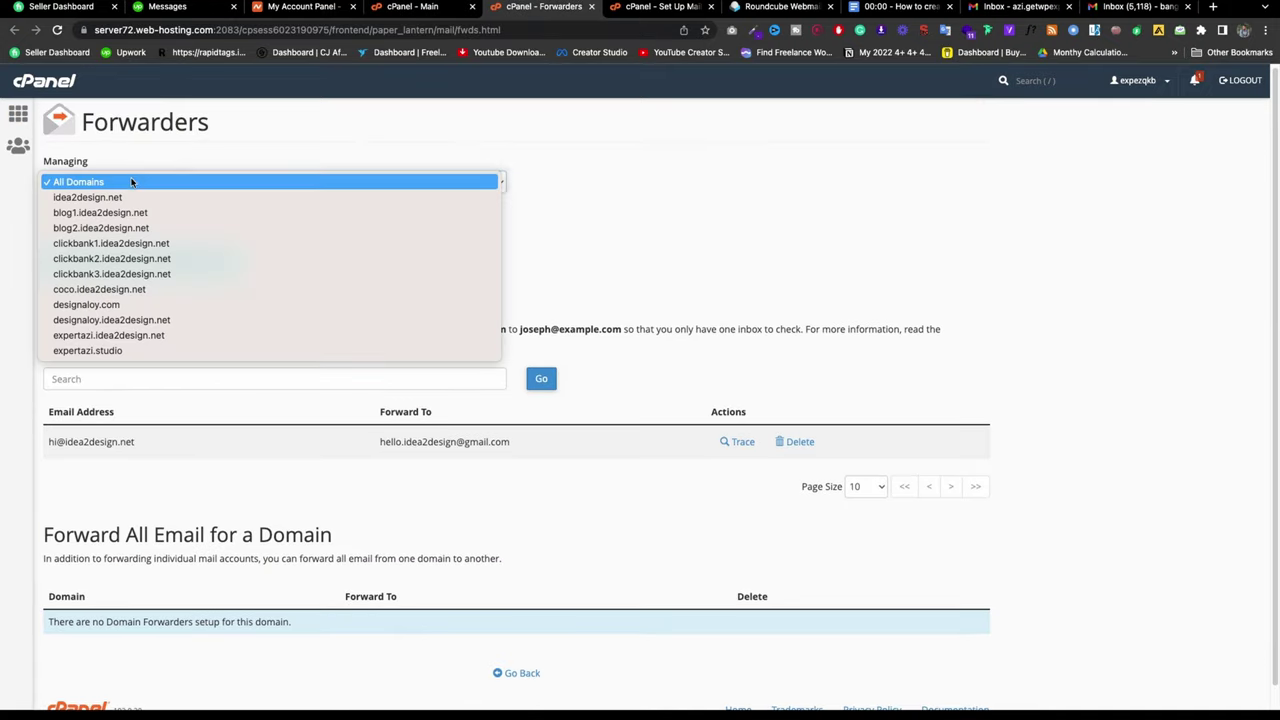
{"action": "left_click", "coordinate": [106, 308]}
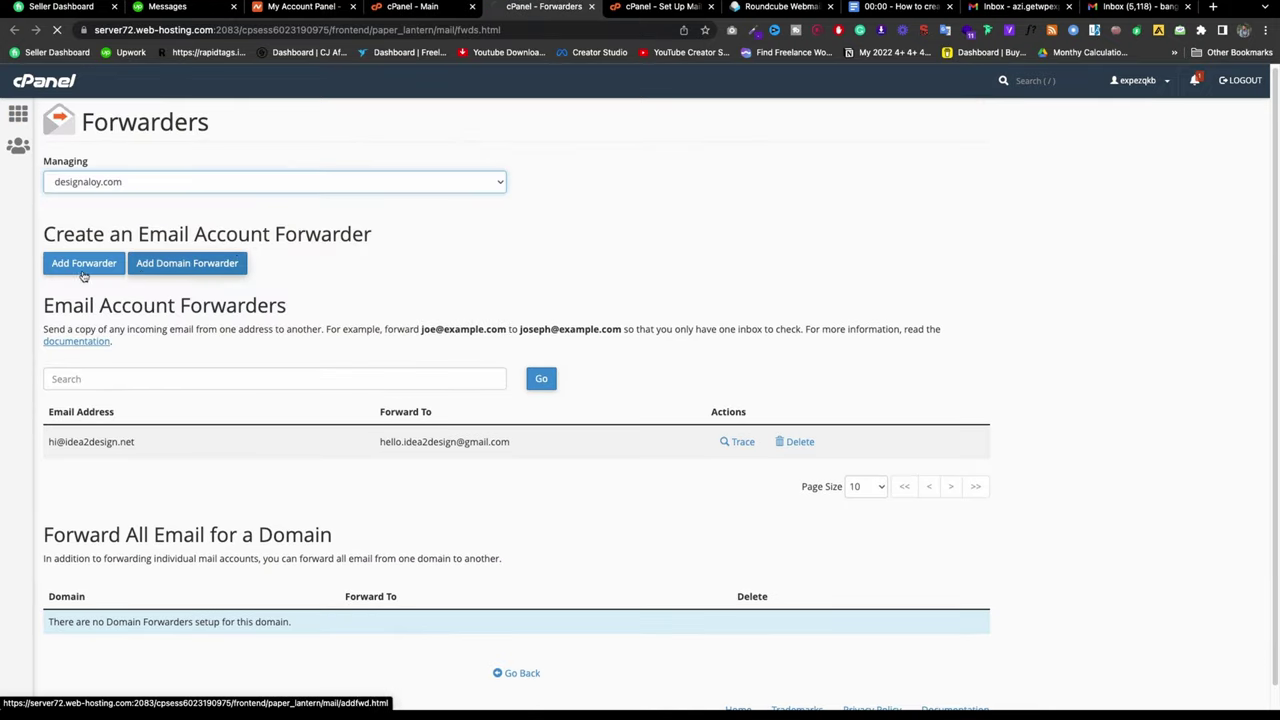
{"action": "left_click", "coordinate": [139, 186]}
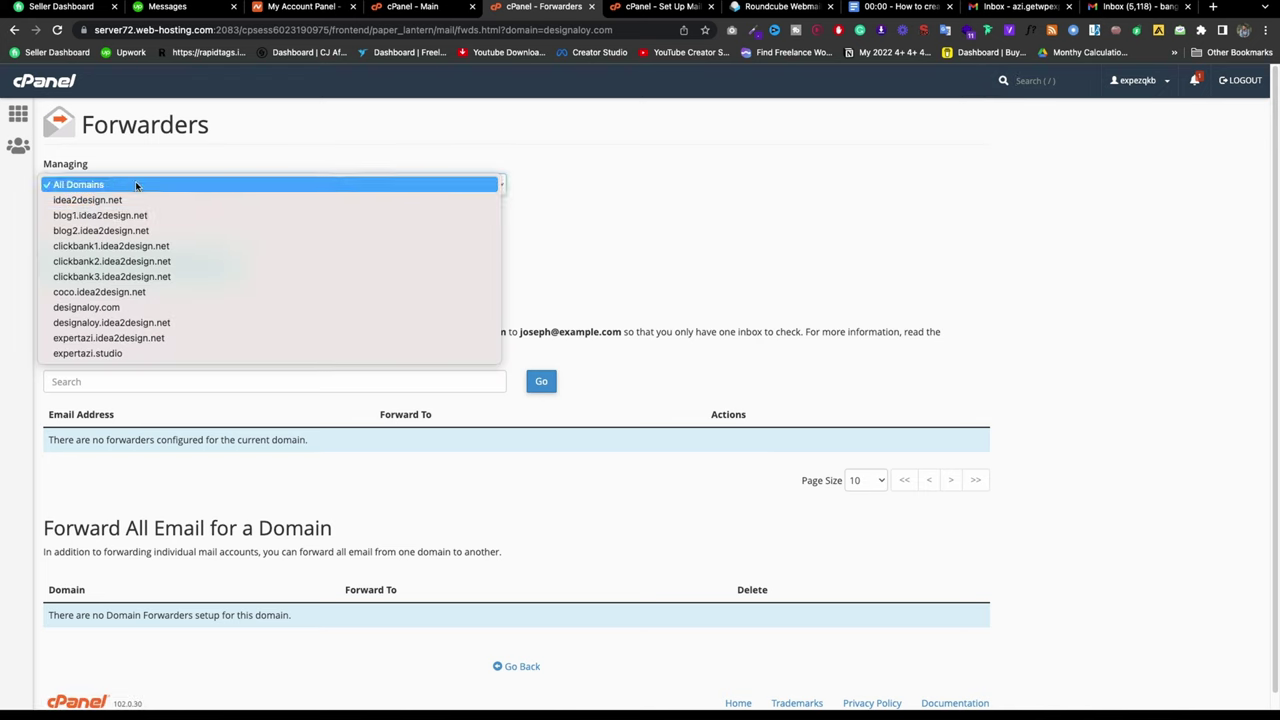
{"action": "left_click", "coordinate": [112, 307]}
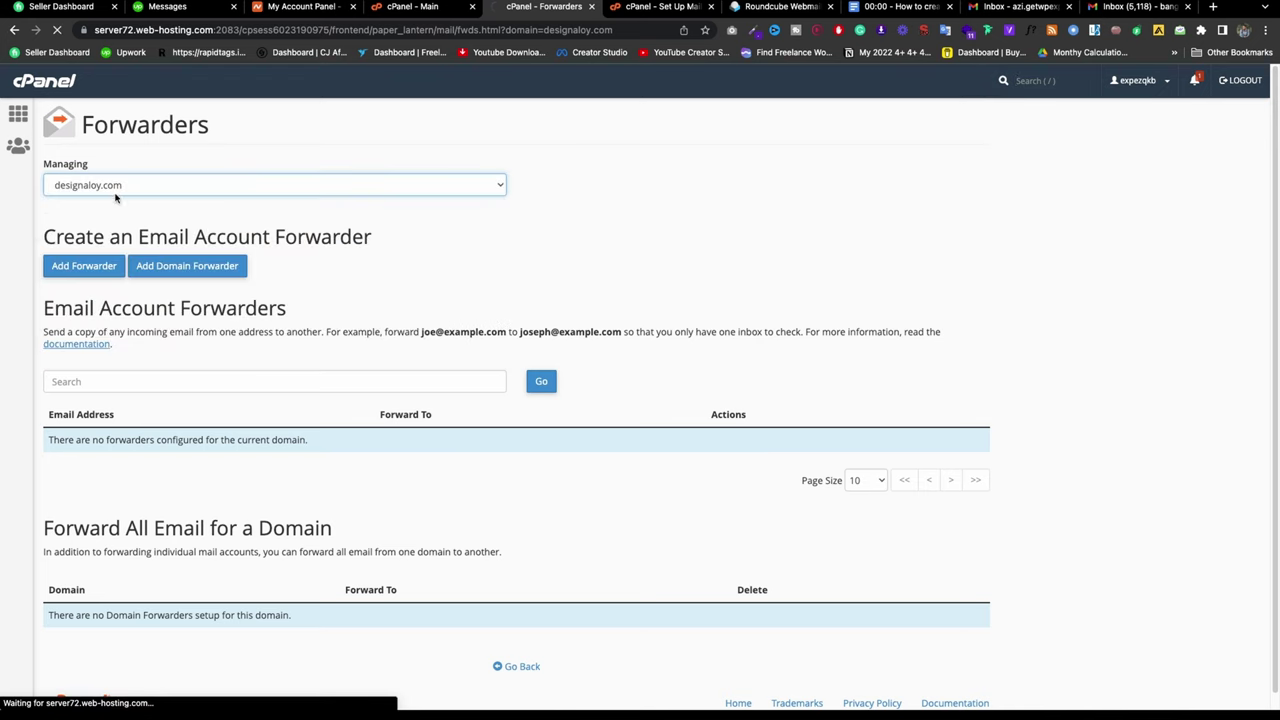
{"action": "left_click", "coordinate": [99, 268]}
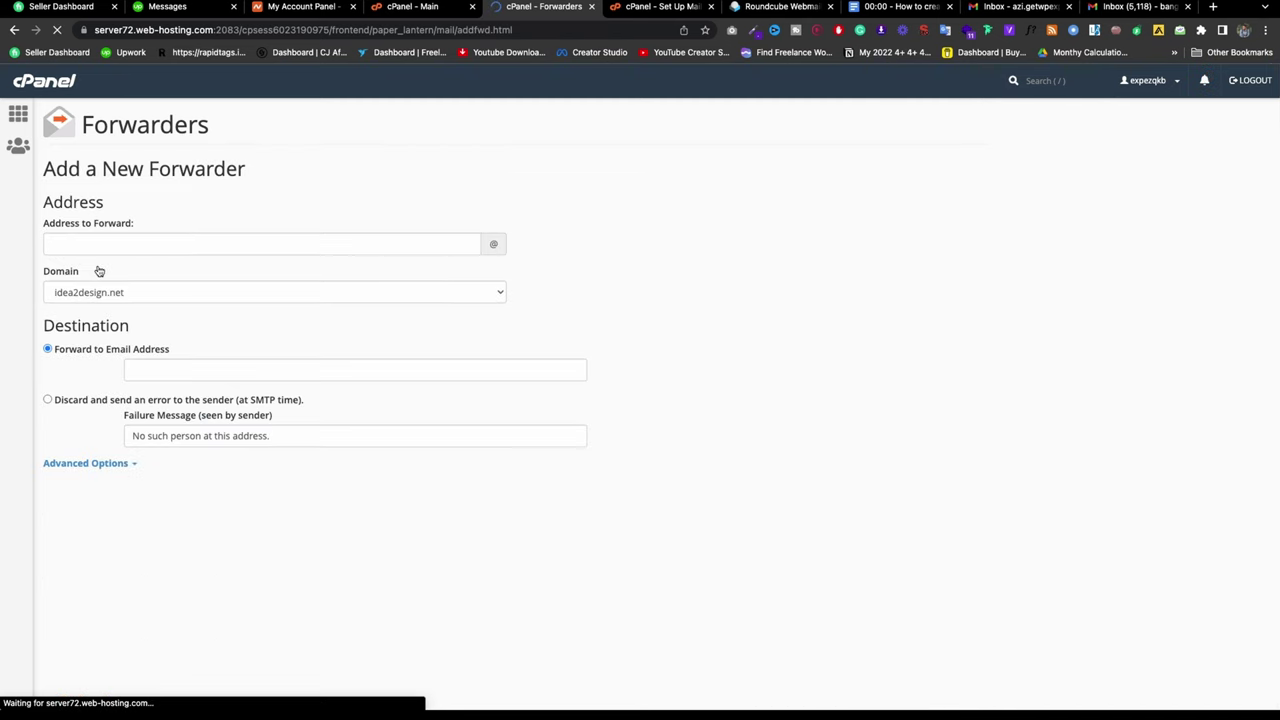
{"action": "left_click", "coordinate": [130, 245]}
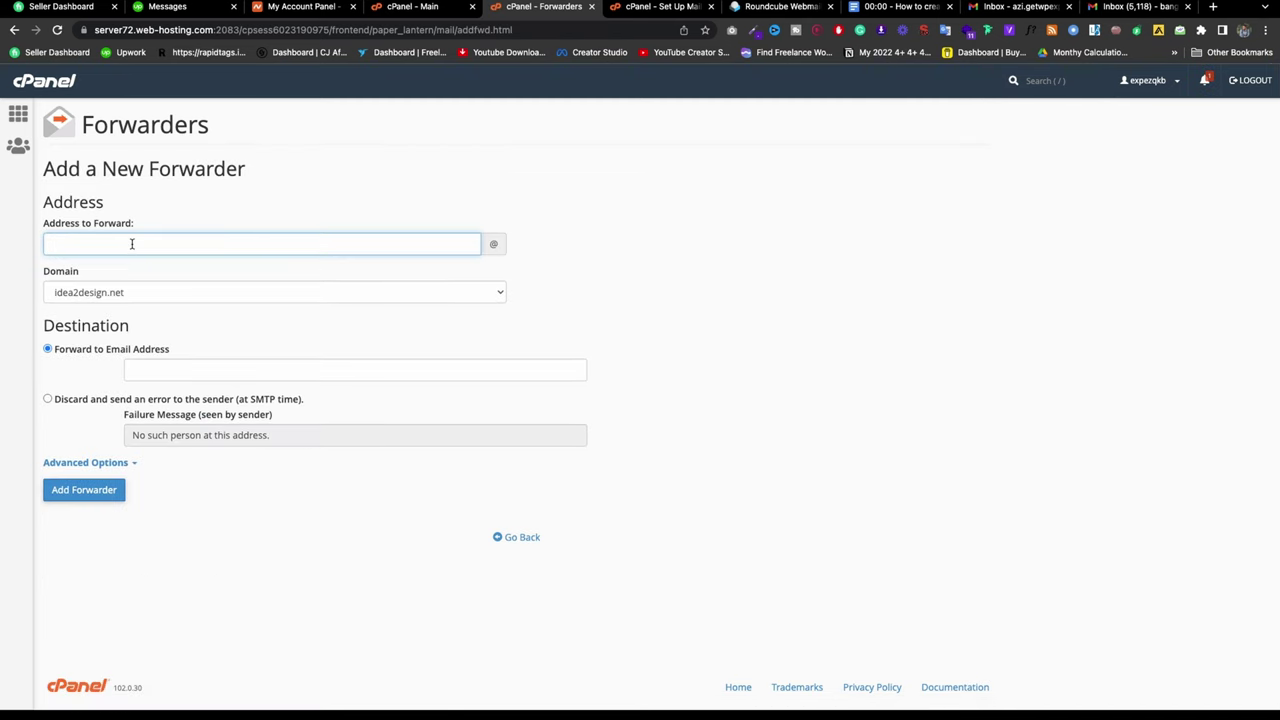
{"action": "left_click", "coordinate": [177, 290]}
{"action": "left_click", "coordinate": [104, 398]}
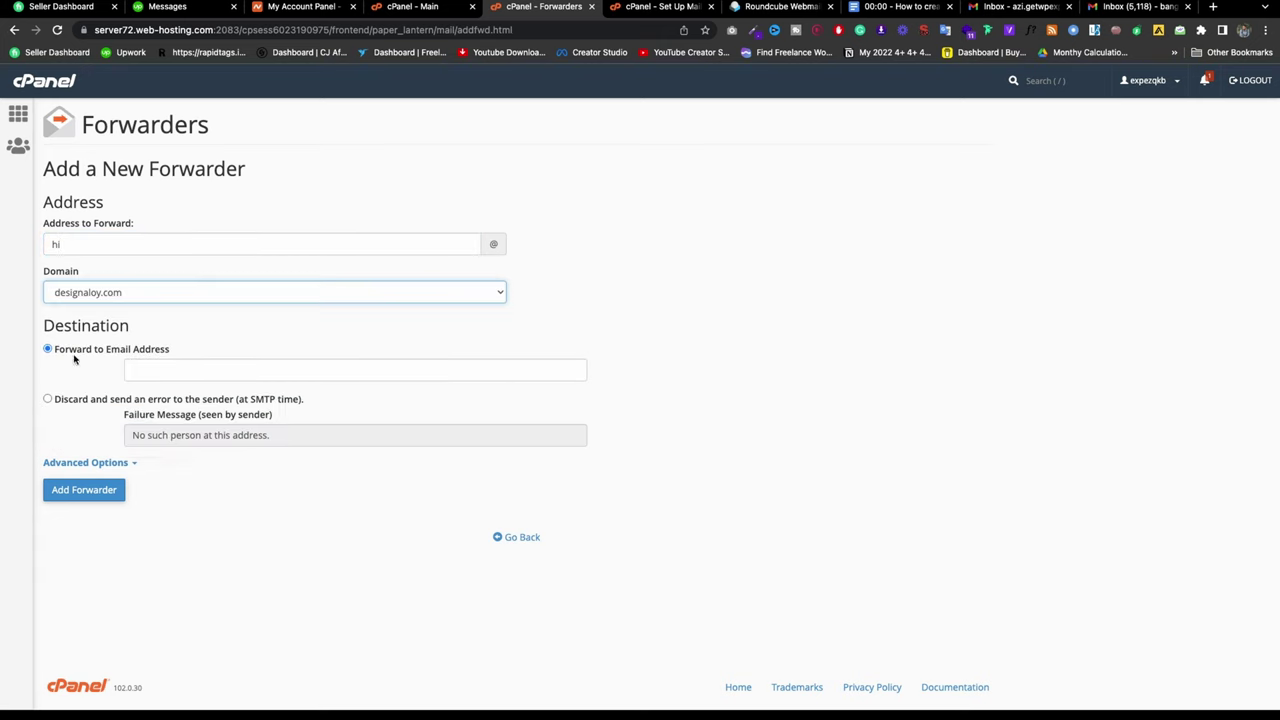
{"action": "left_click", "coordinate": [183, 371]}
{"action": "left_click", "coordinate": [263, 401]}
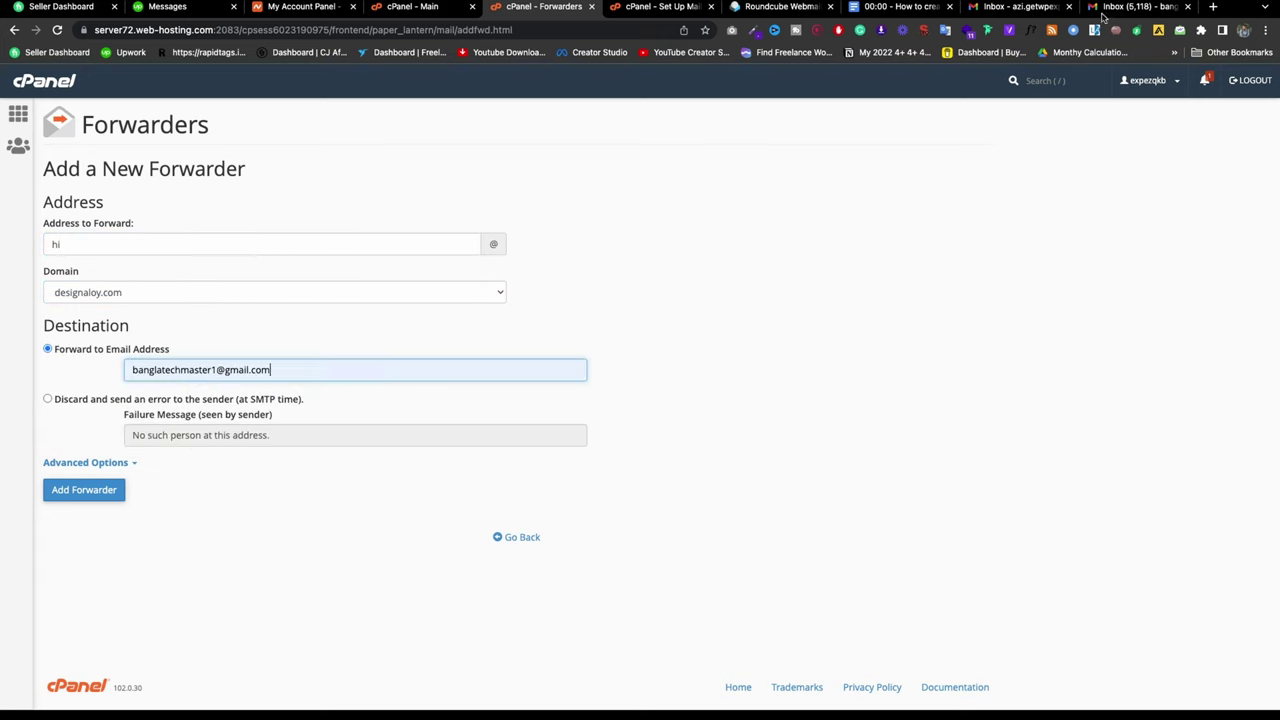
{"action": "left_click", "coordinate": [1020, 6]}
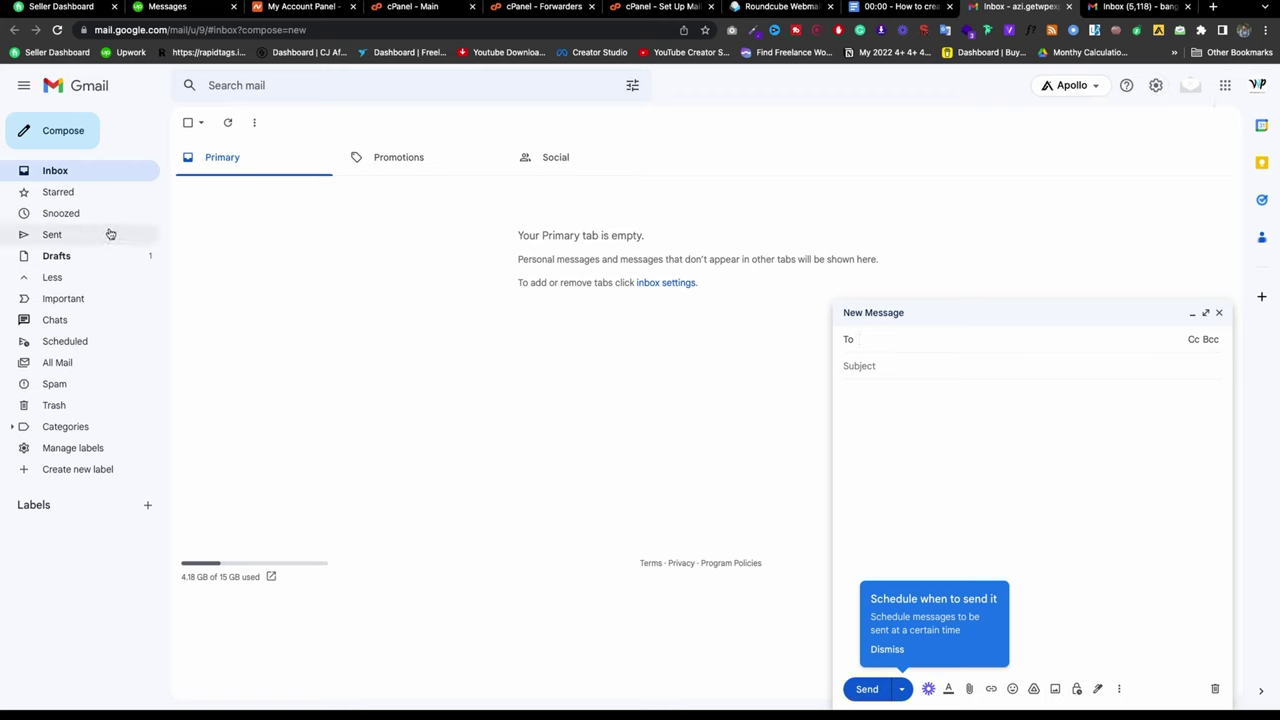
{"action": "left_click", "coordinate": [108, 234]}
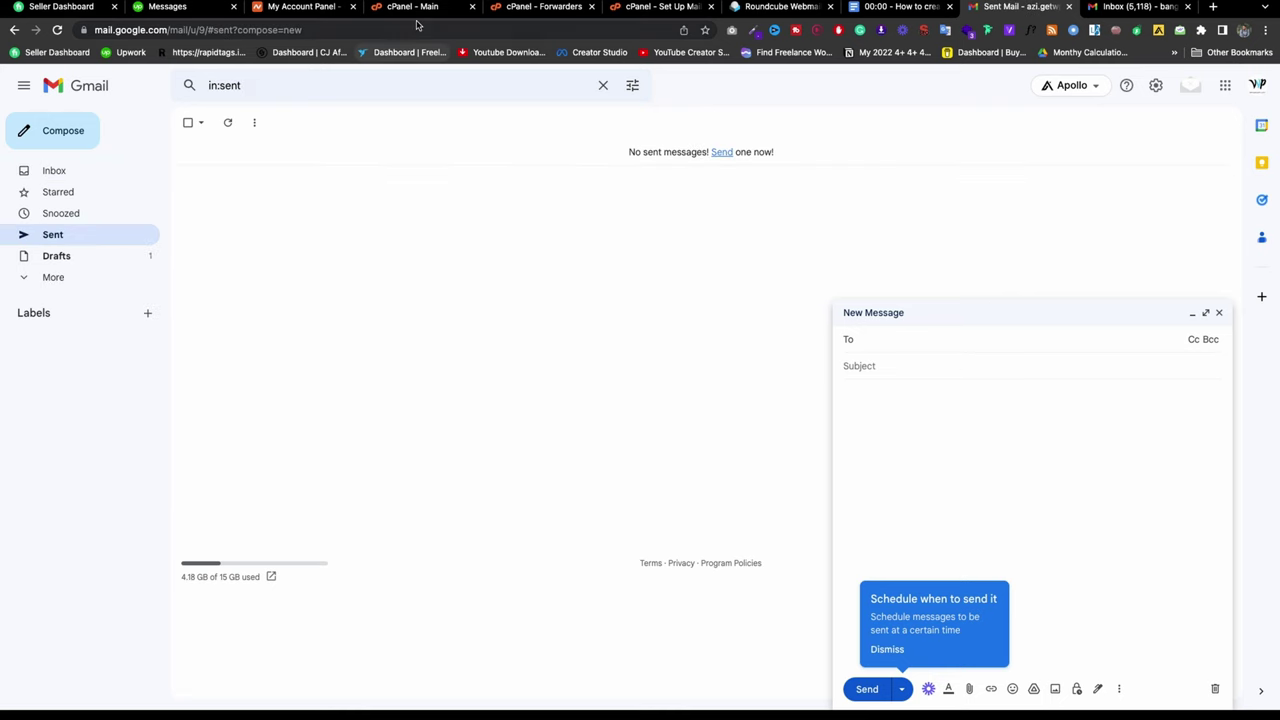
{"action": "left_click", "coordinate": [528, 10]}
Step: Correct the destination's Gmail username and add the forwarder
{"action": "left_click", "coordinate": [214, 373]}
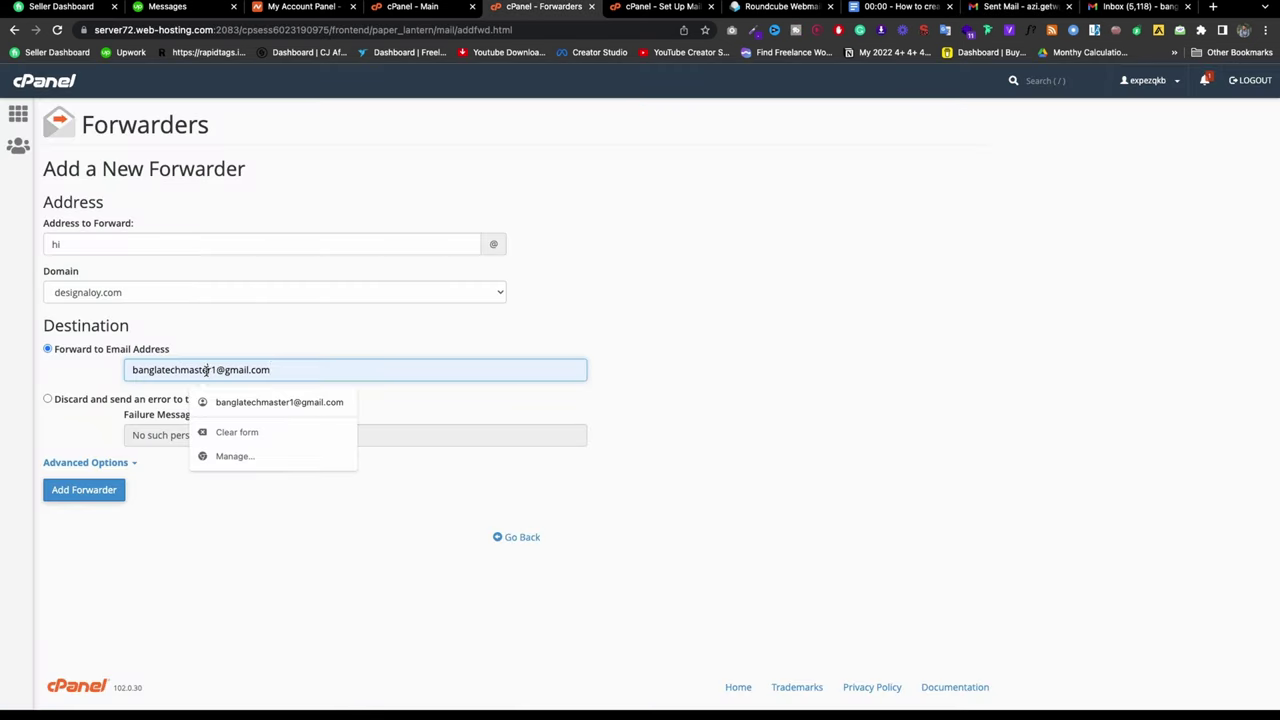
{"action": "double_click", "coordinate": [206, 372]}
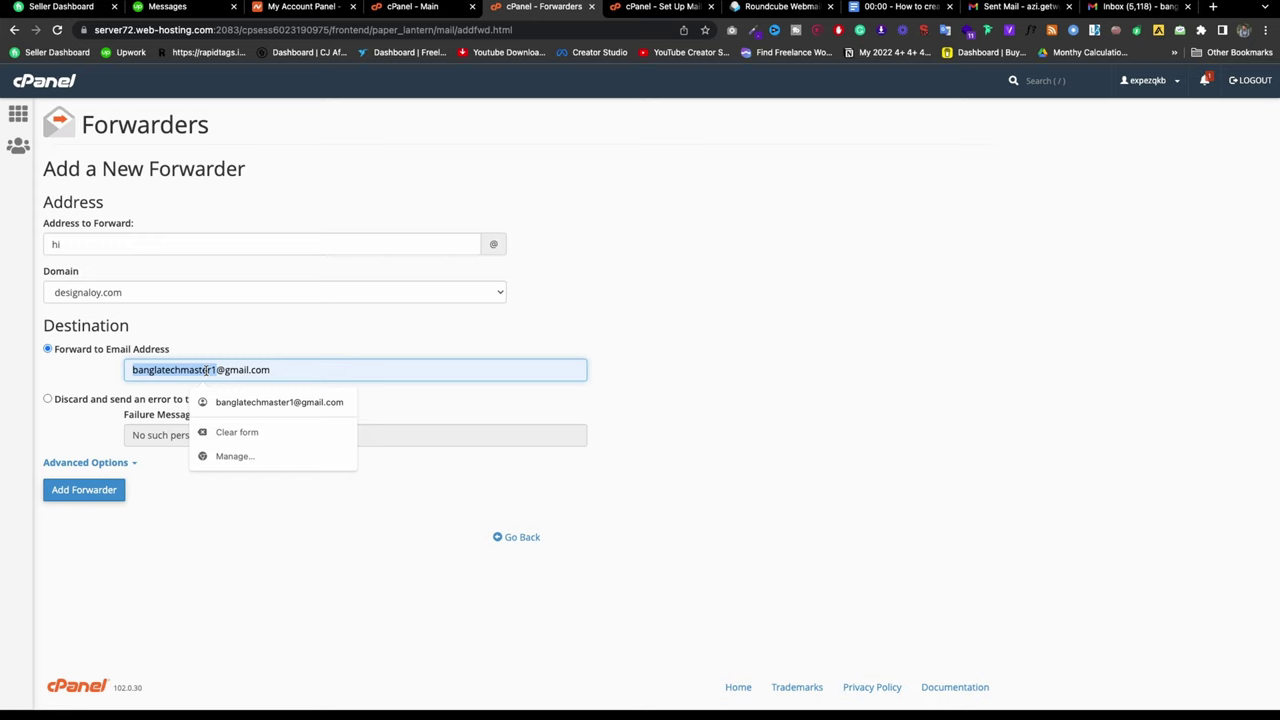
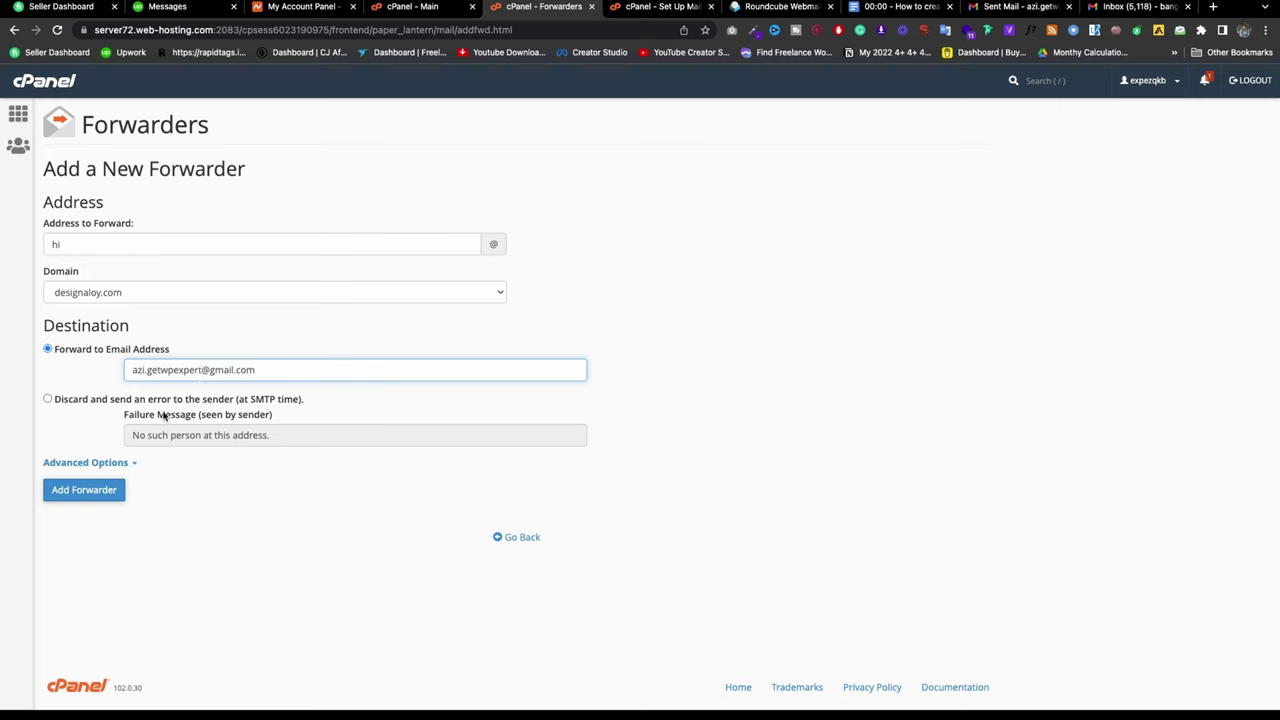
{"action": "left_click", "coordinate": [80, 500]}
{"action": "left_click", "coordinate": [83, 492]}
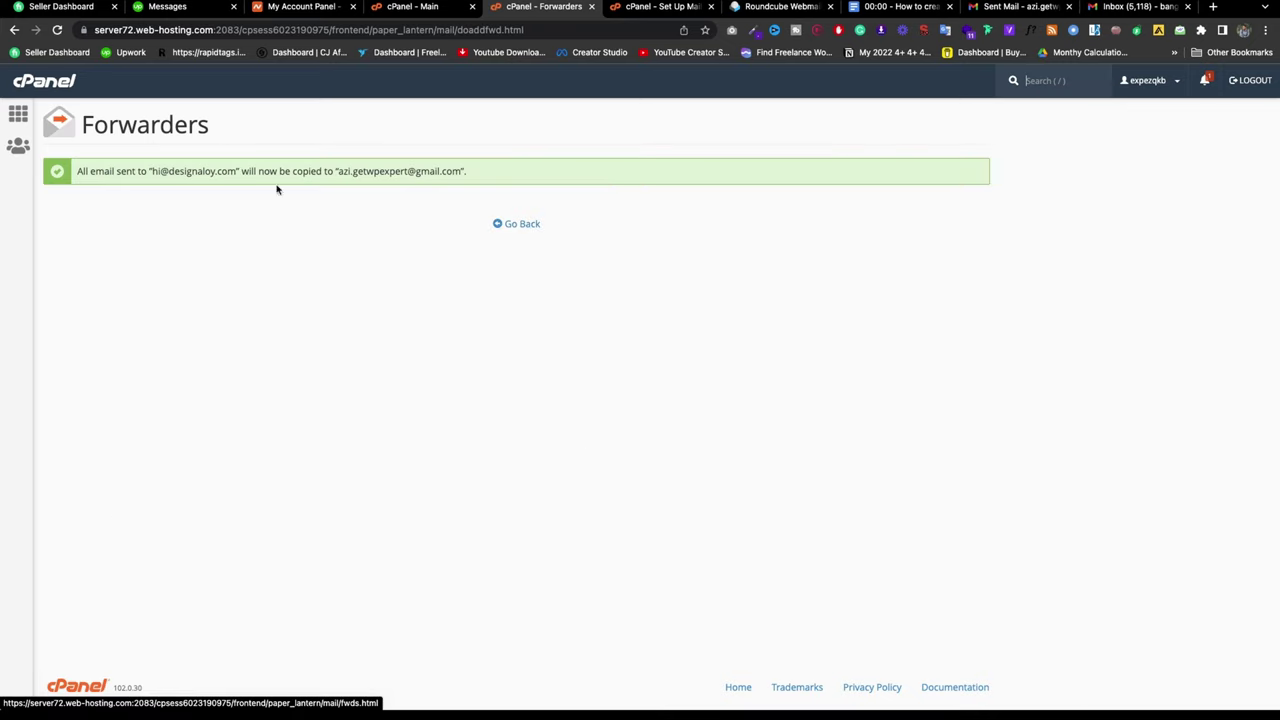
Step: Copy the business address from the confirmation and return to the Forwarders list
{"action": "left_click_drag", "start_coordinate": [240, 171], "coordinate": [151, 170]}
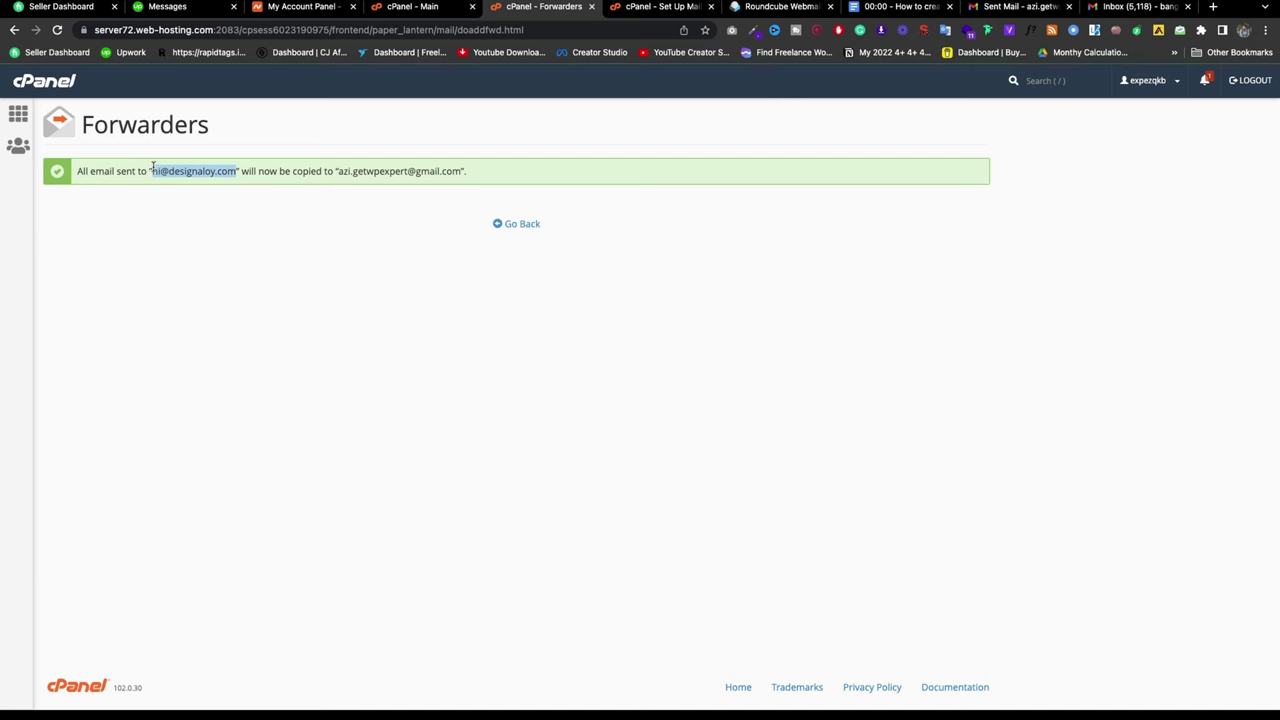
{"action": "right_click", "coordinate": [158, 166]}
{"action": "left_click", "coordinate": [185, 200]}
{"action": "left_click", "coordinate": [519, 228]}
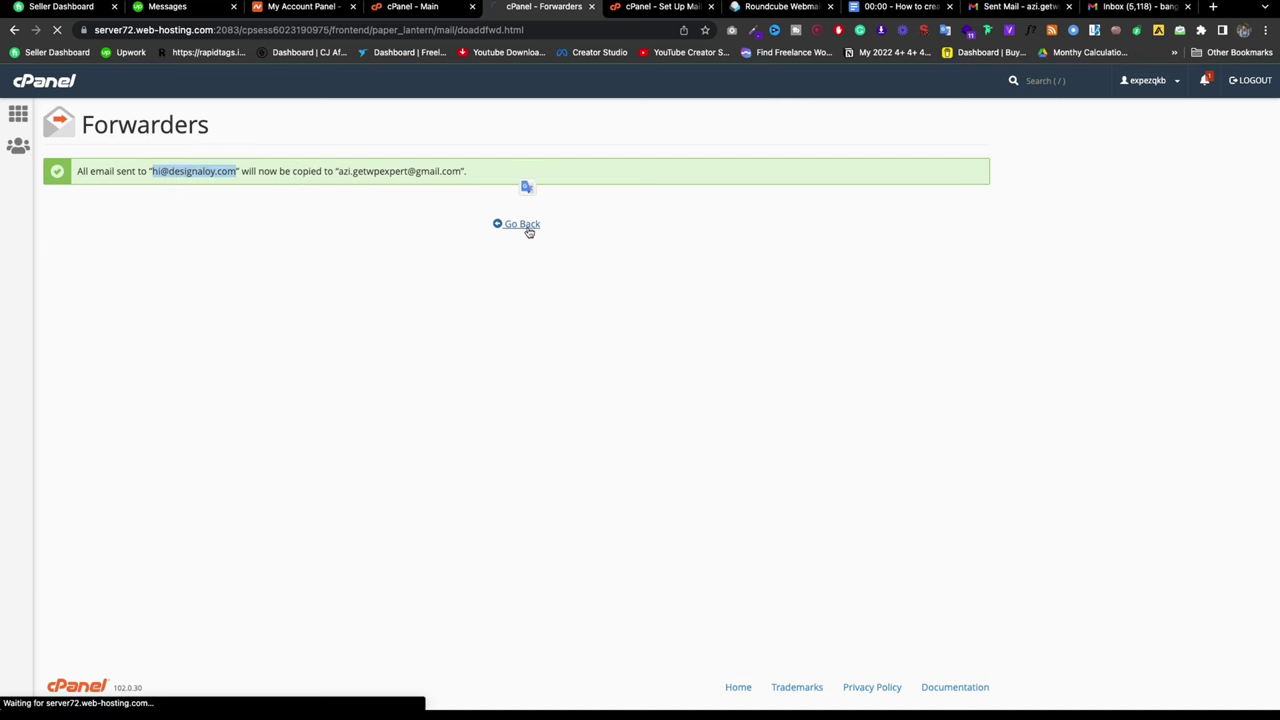
Step: Send a Gmail test email 'Hi test 1' with body '1' to the pasted business address
{"action": "left_click", "coordinate": [1140, 8]}
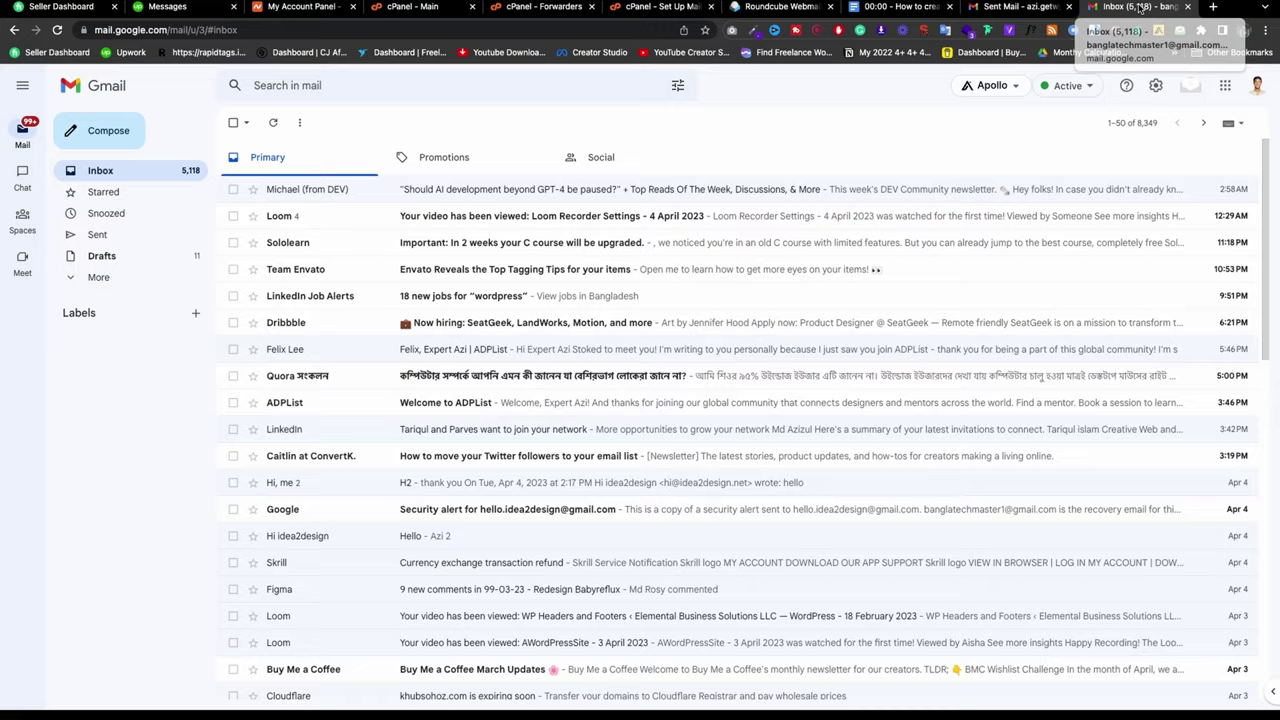
{"action": "left_click", "coordinate": [104, 135]}
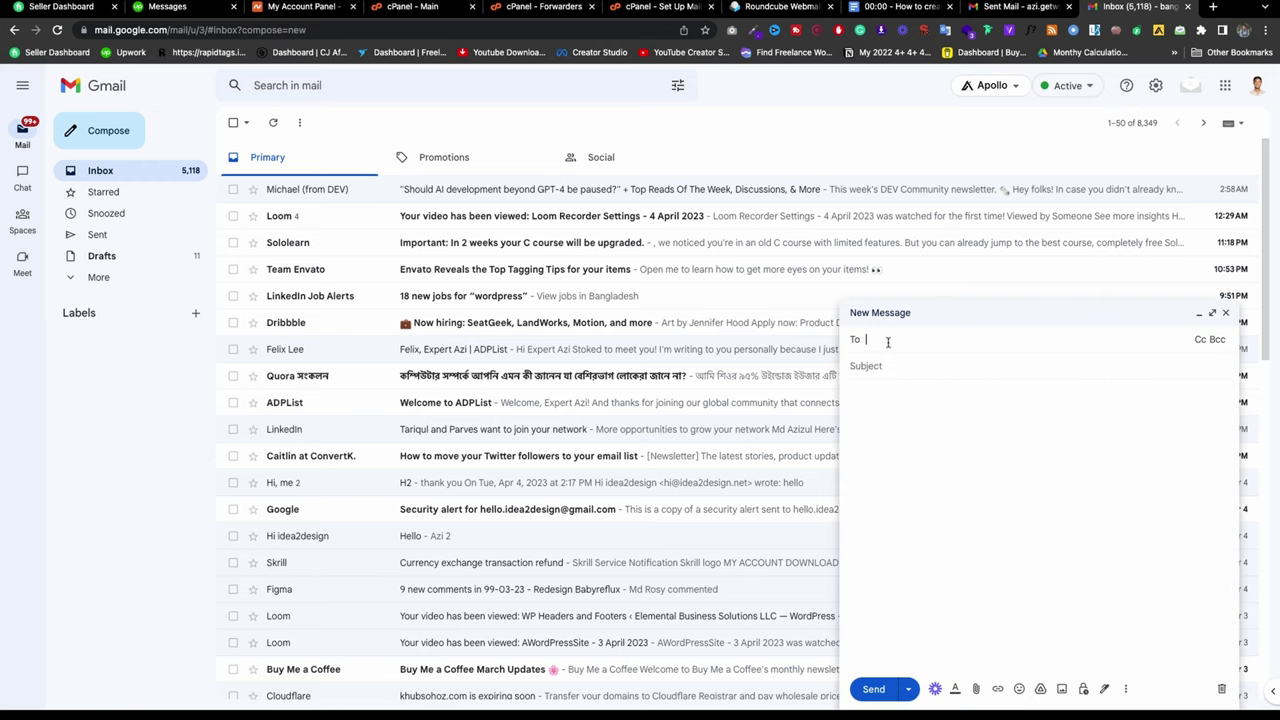
{"action": "key", "text": "ctrl+v"}
{"action": "left_click", "coordinate": [903, 380]}
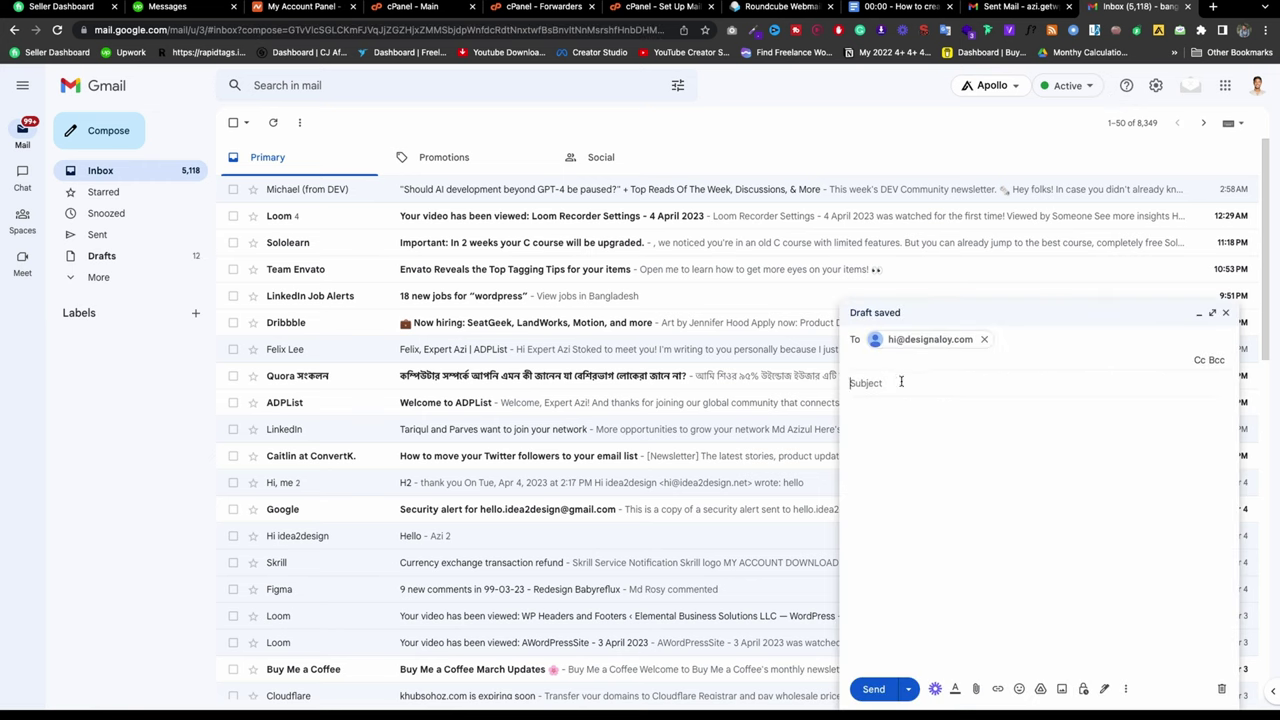
{"action": "type", "text": "Hi"}
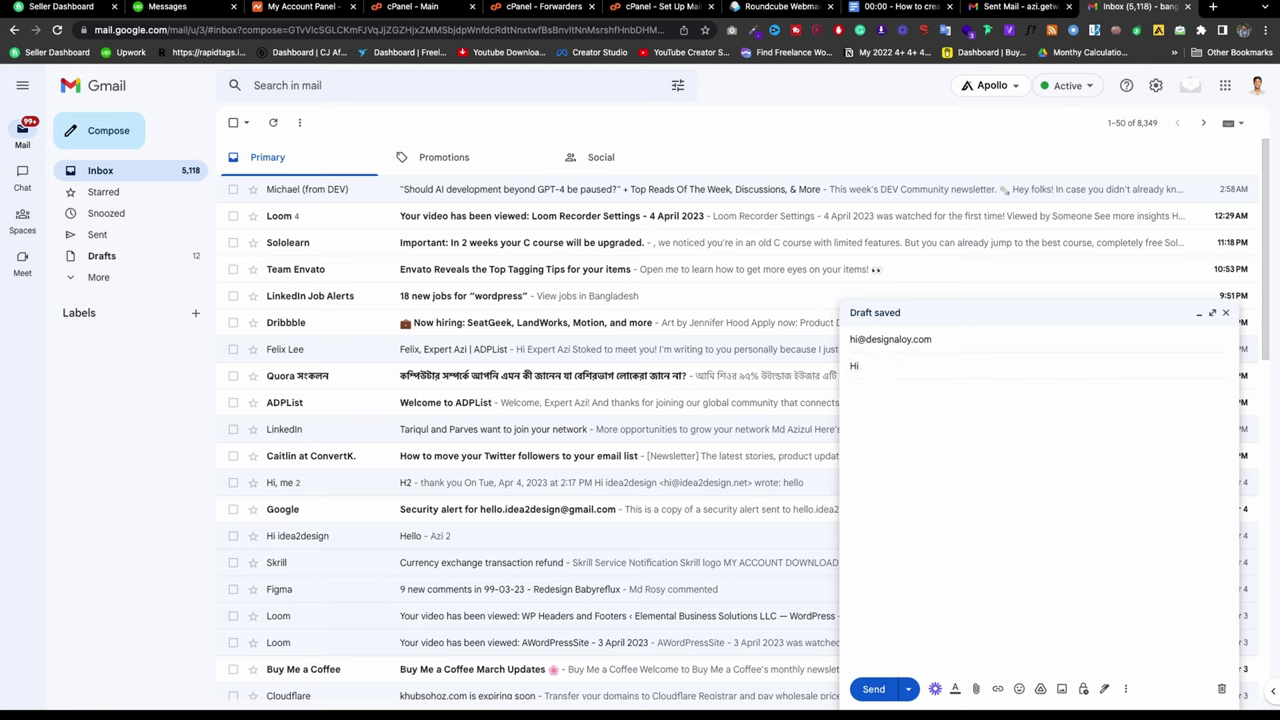
{"action": "type", "text": " test 1"}
{"action": "left_click", "coordinate": [903, 427]}
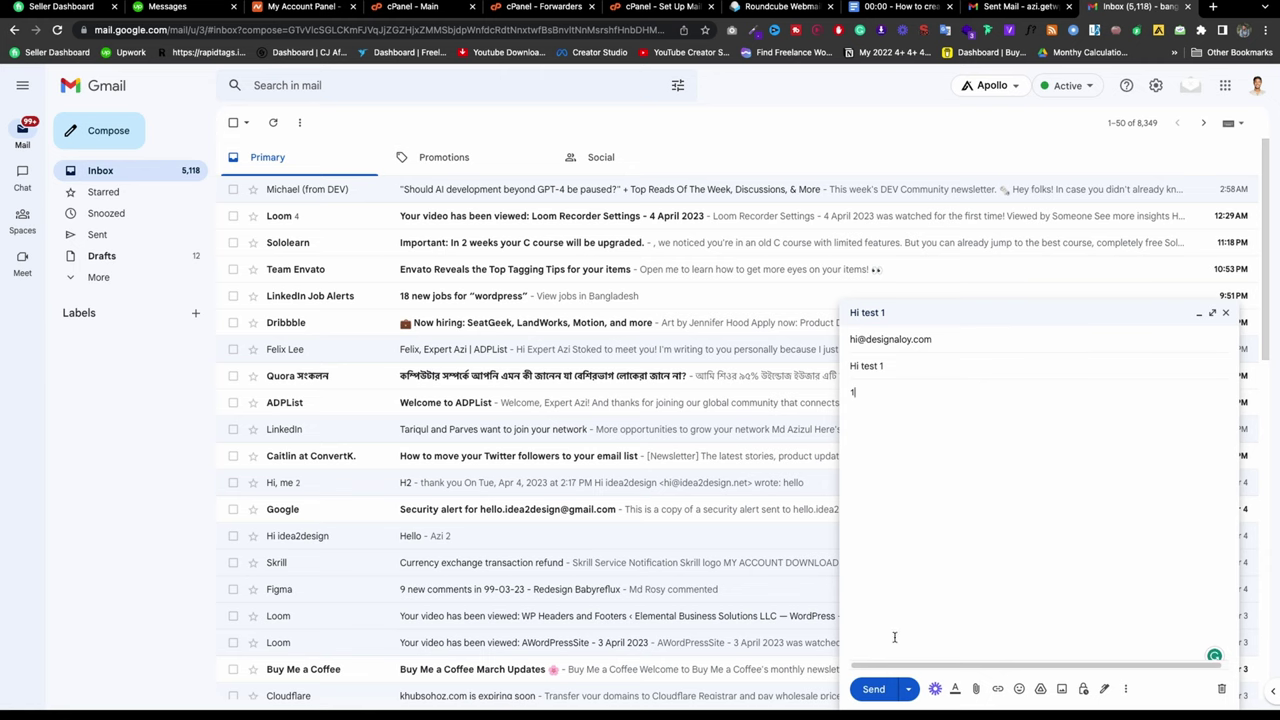
{"action": "type", "text": "1"}
{"action": "left_click", "coordinate": [873, 689]}
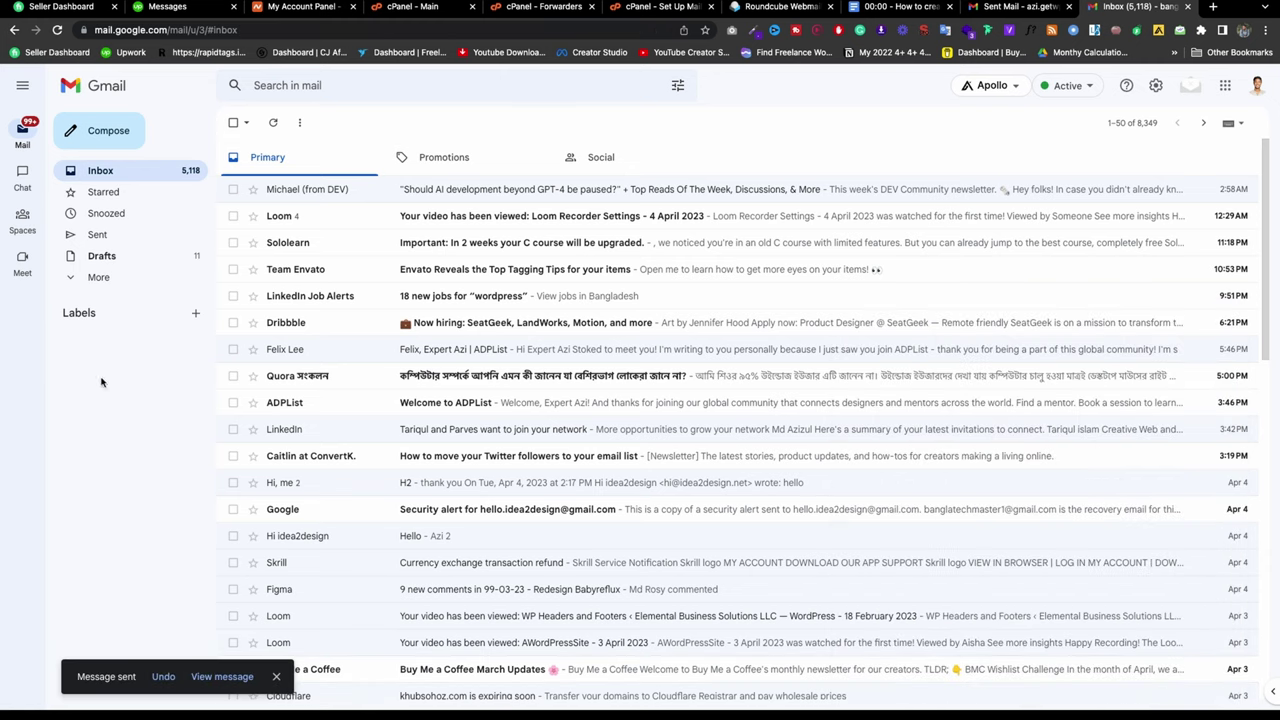
Step: In the receiving Gmail account, open the forwarded 'Hi test 1' email and send a reply
{"action": "left_click", "coordinate": [225, 677]}
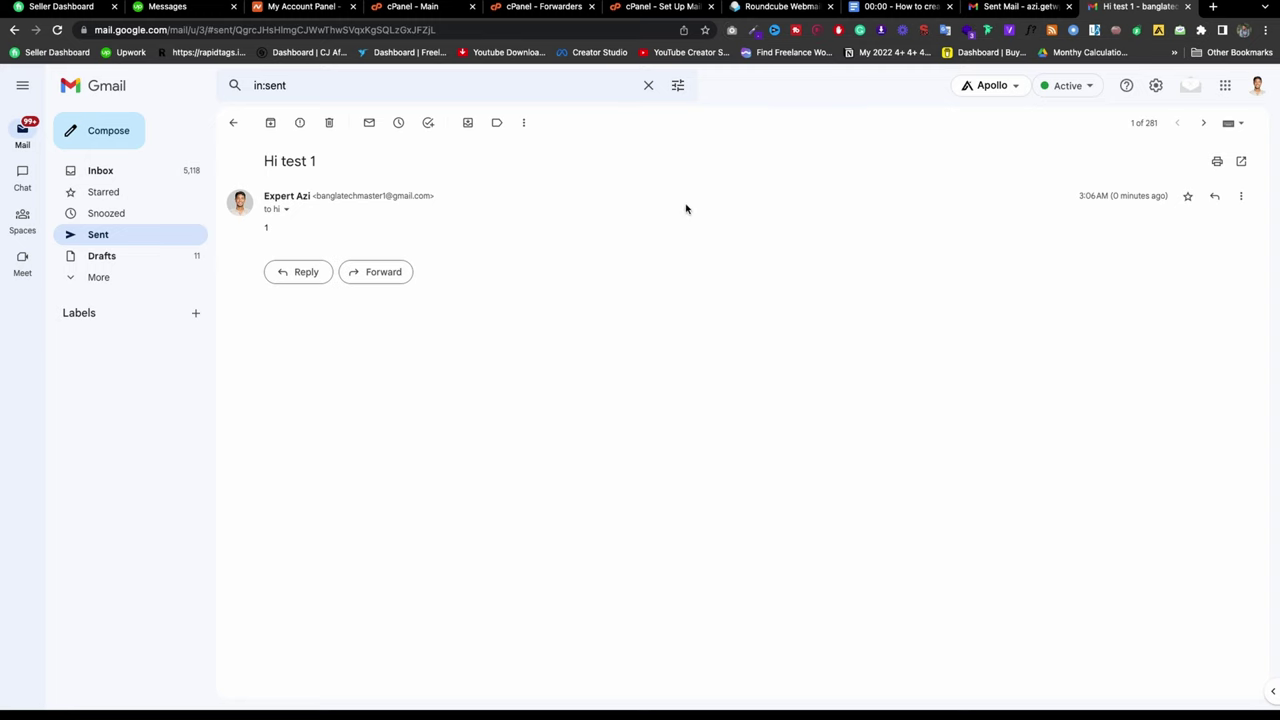
{"action": "left_click", "coordinate": [999, 8]}
{"action": "left_click", "coordinate": [150, 171]}
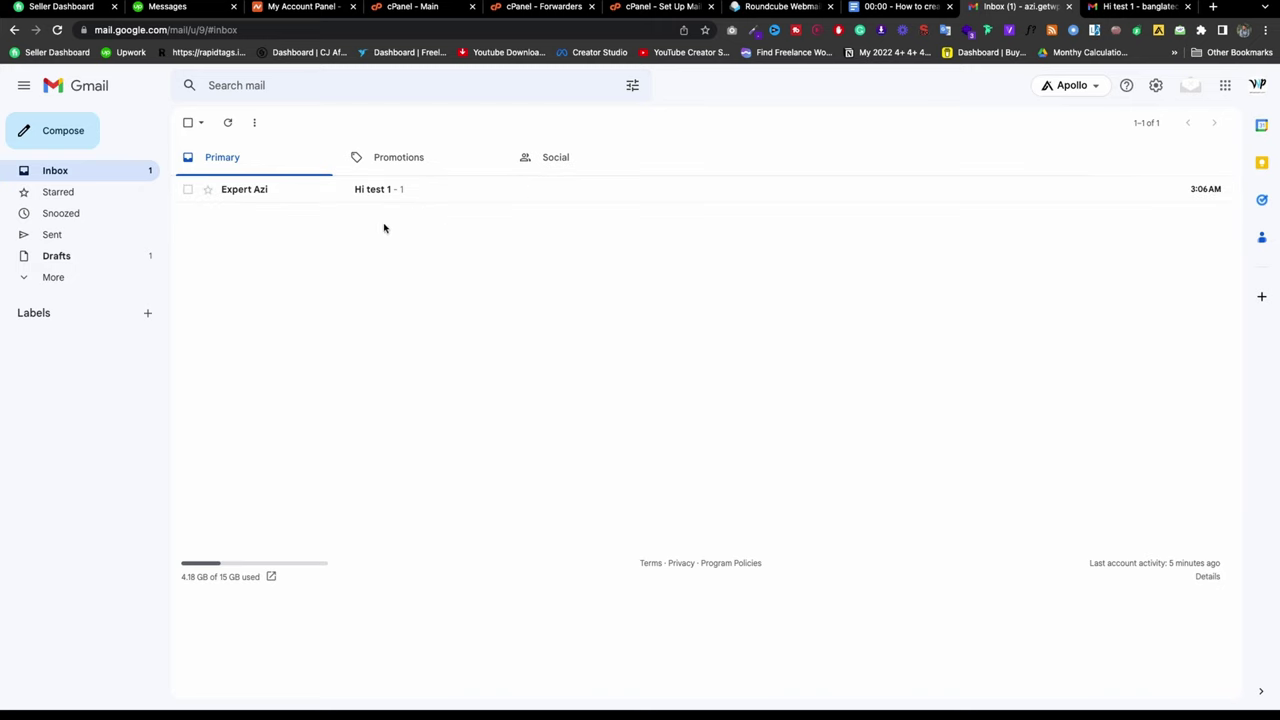
{"action": "left_click", "coordinate": [457, 196]}
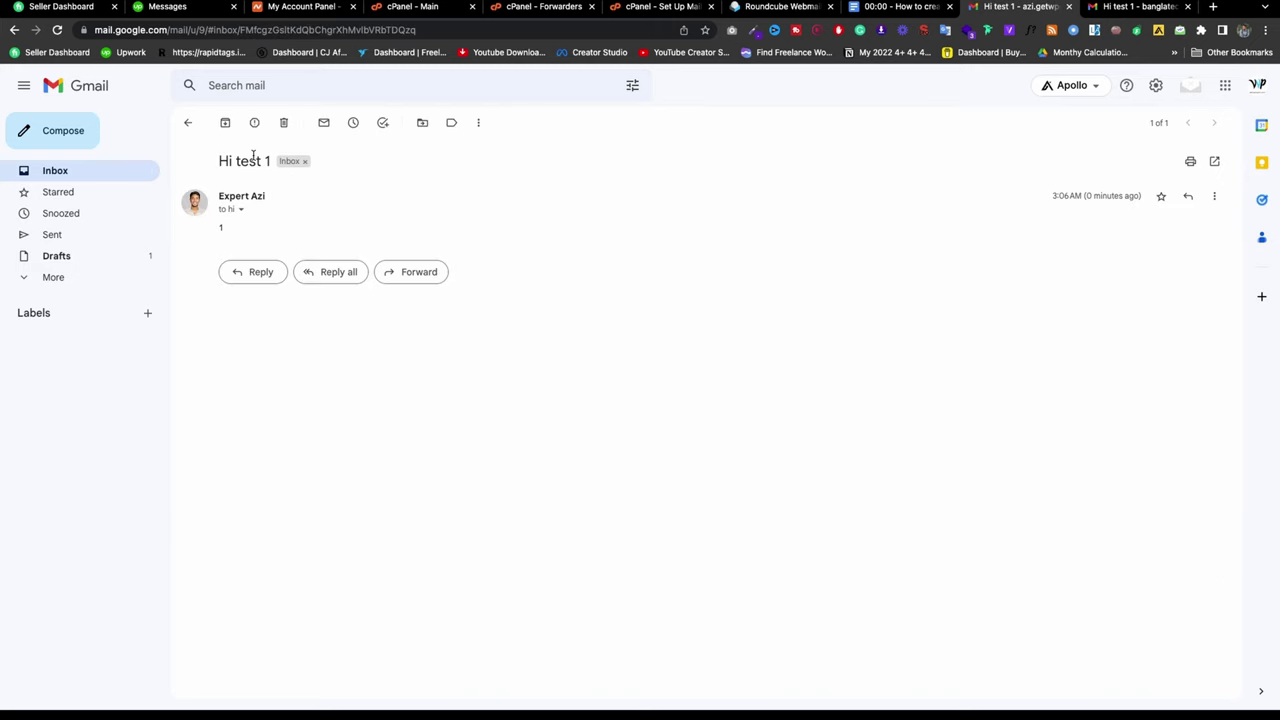
{"action": "left_click", "coordinate": [254, 273]}
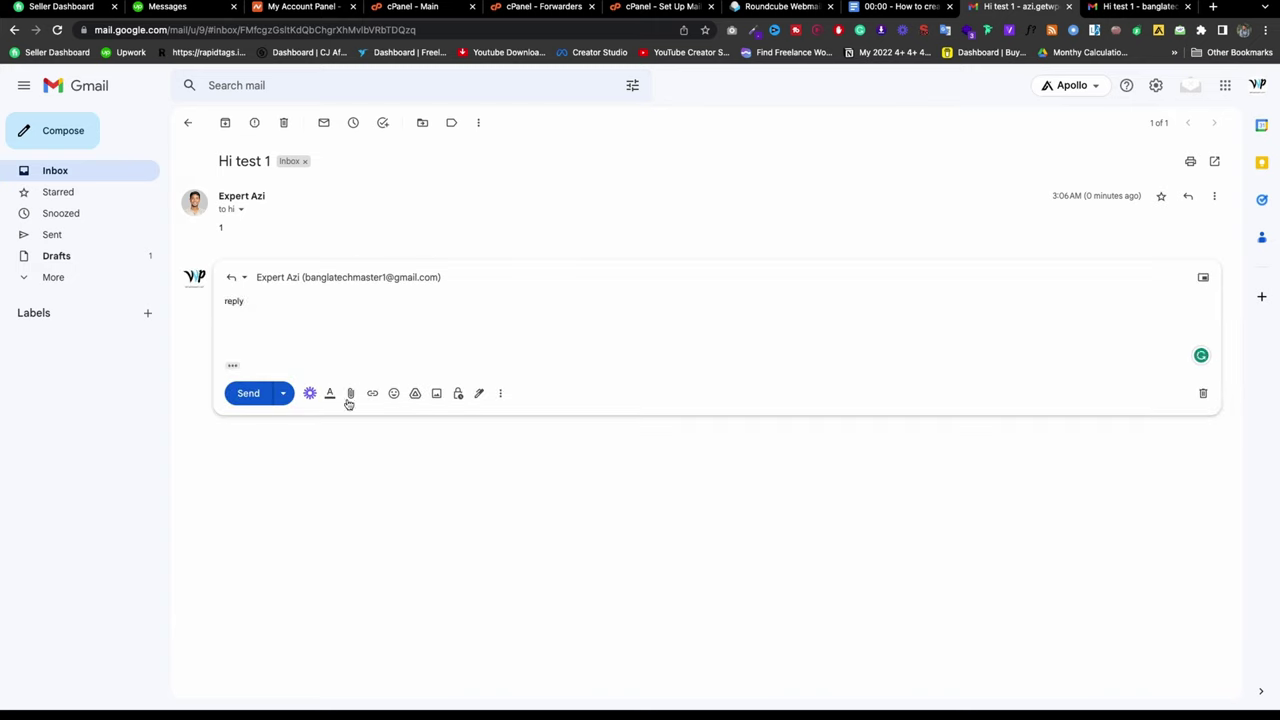
{"action": "left_click", "coordinate": [256, 395]}
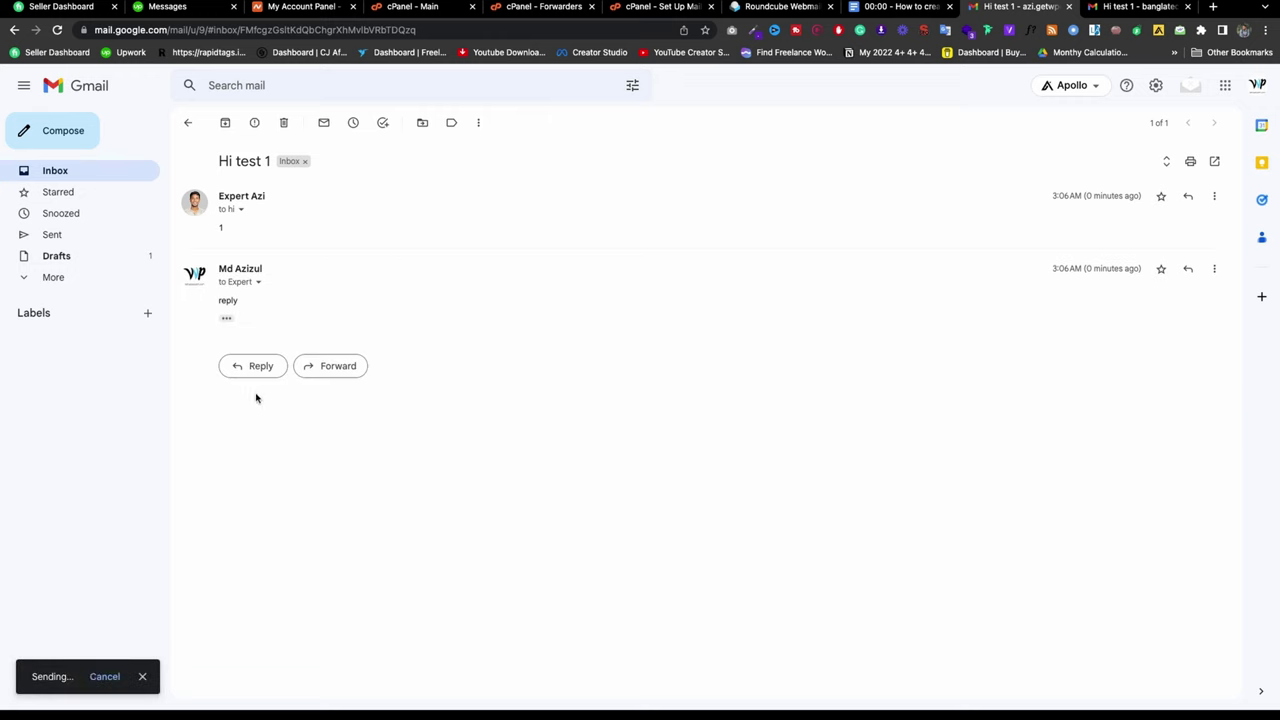
{"action": "left_click", "coordinate": [257, 282]}
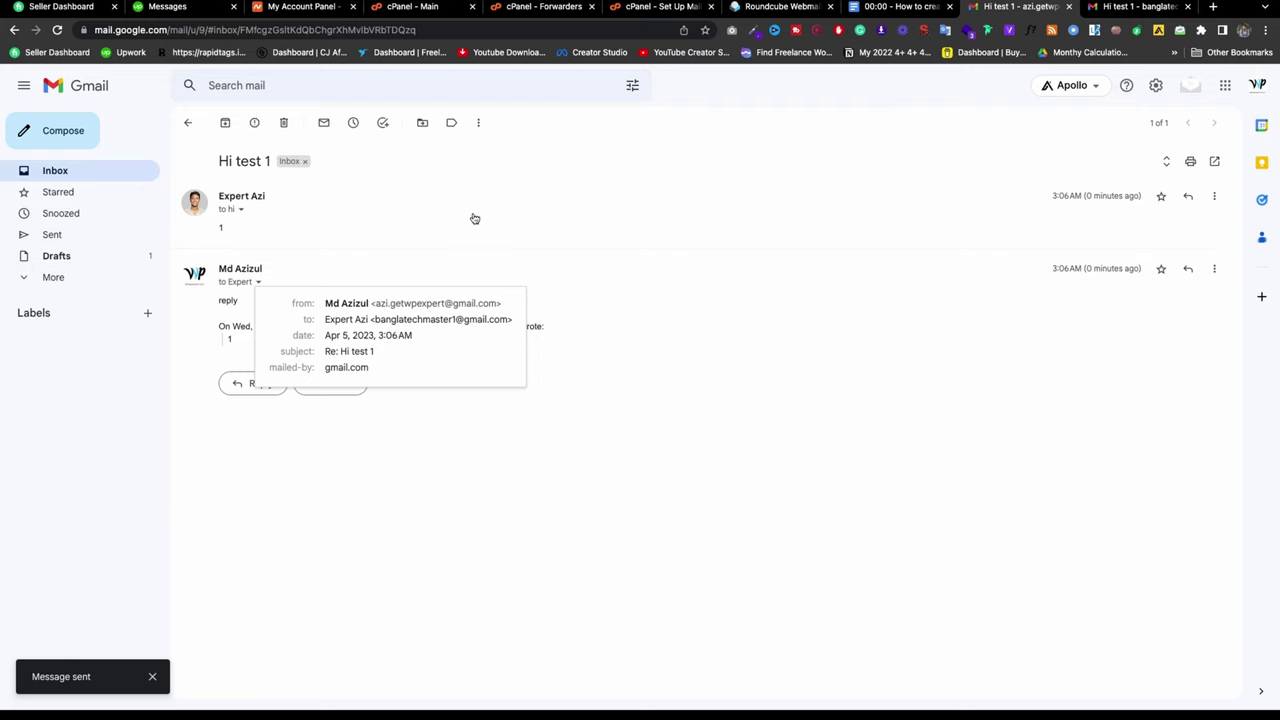
Step: Compare sender and recipient details in both accounts and open the 'Hi test 1' thread with the reply
{"action": "left_click", "coordinate": [1146, 8]}
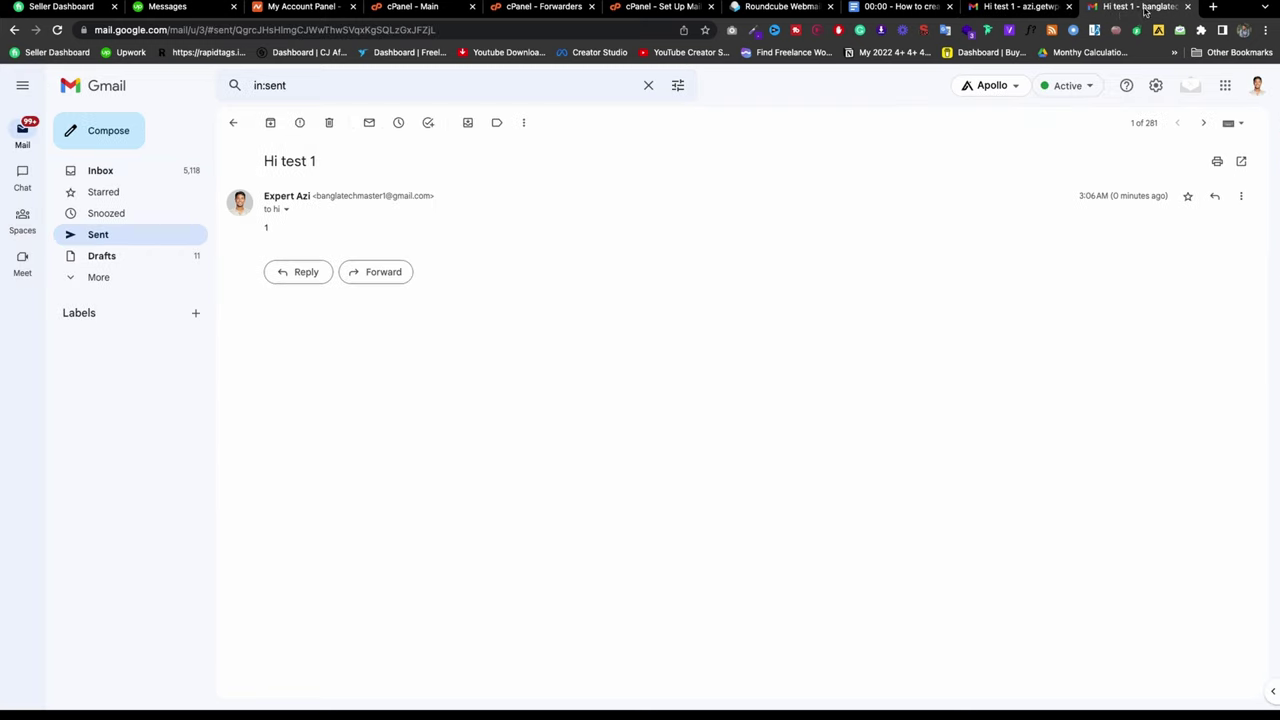
{"action": "left_click", "coordinate": [288, 211]}
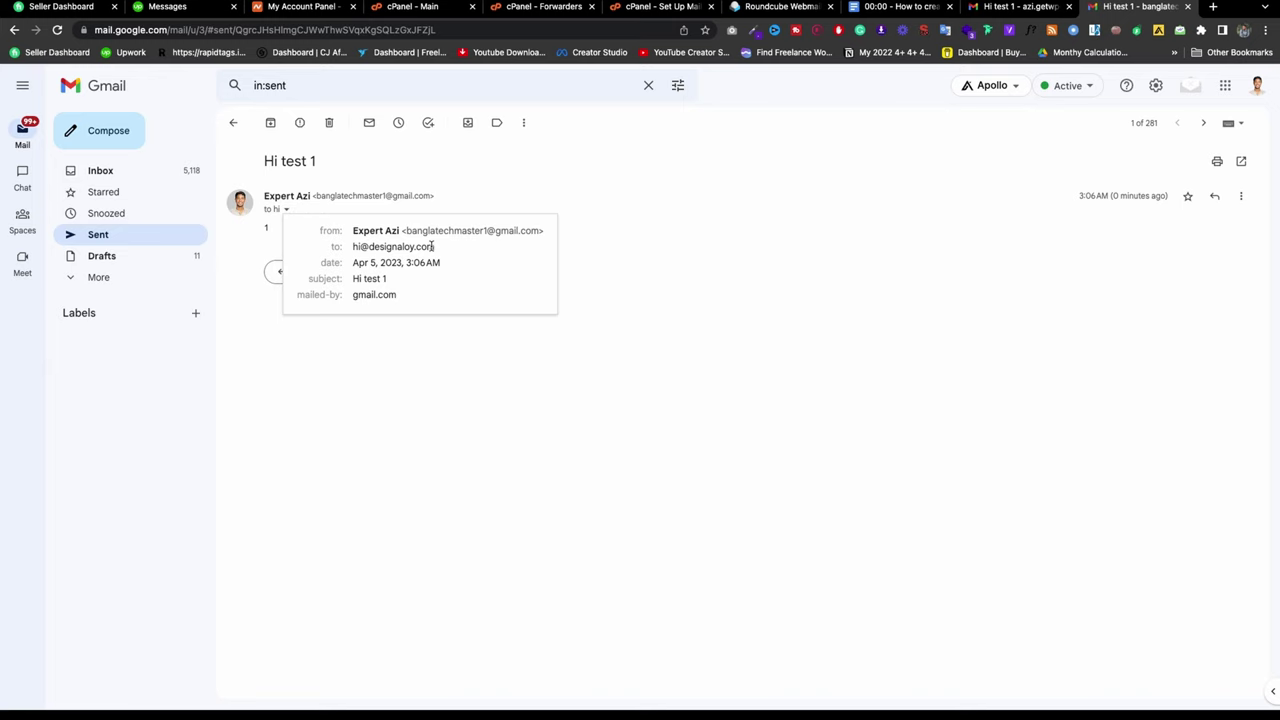
{"action": "mouse_move", "coordinate": [433, 247]}
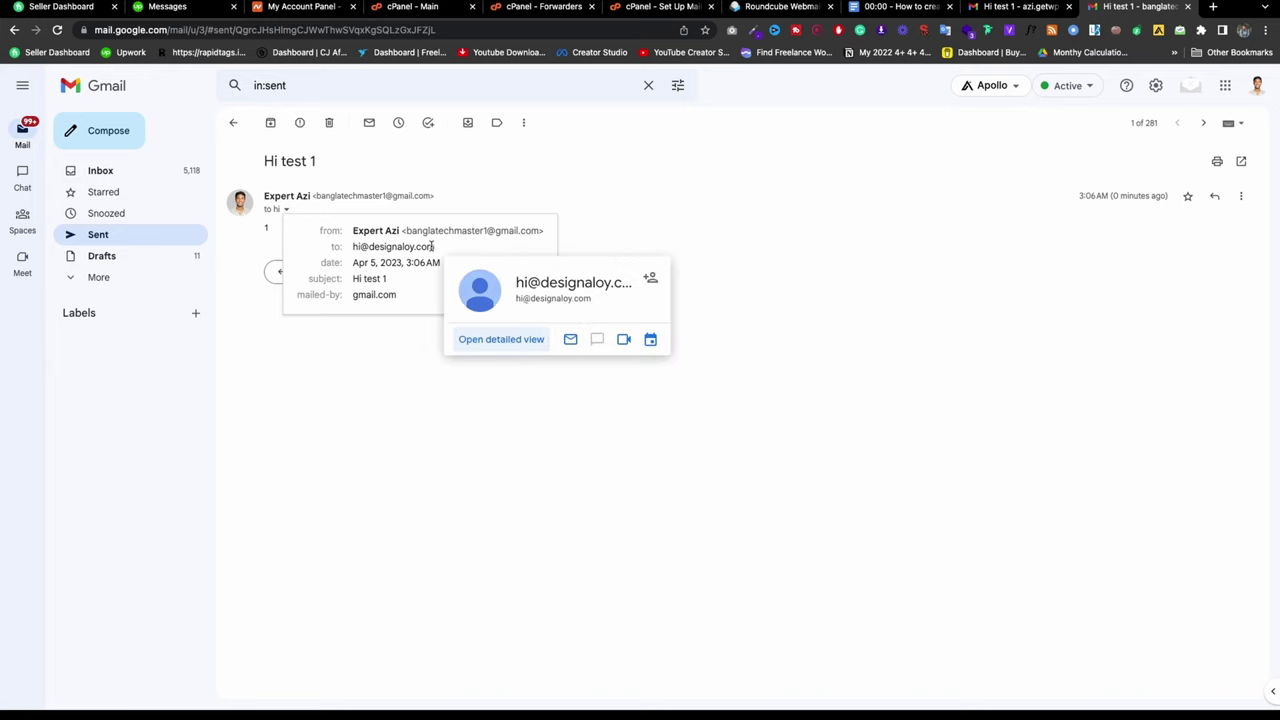
{"action": "key", "text": "ctrl+shift+Tab"}
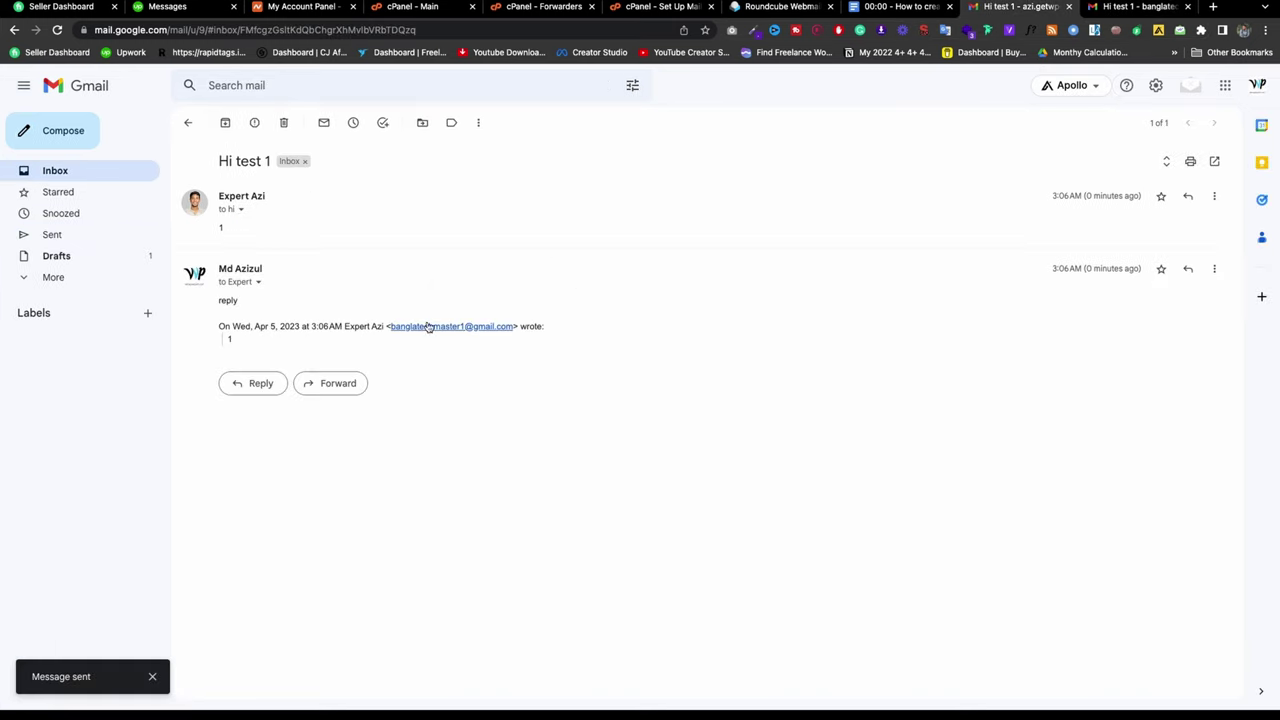
{"action": "left_click", "coordinate": [258, 283]}
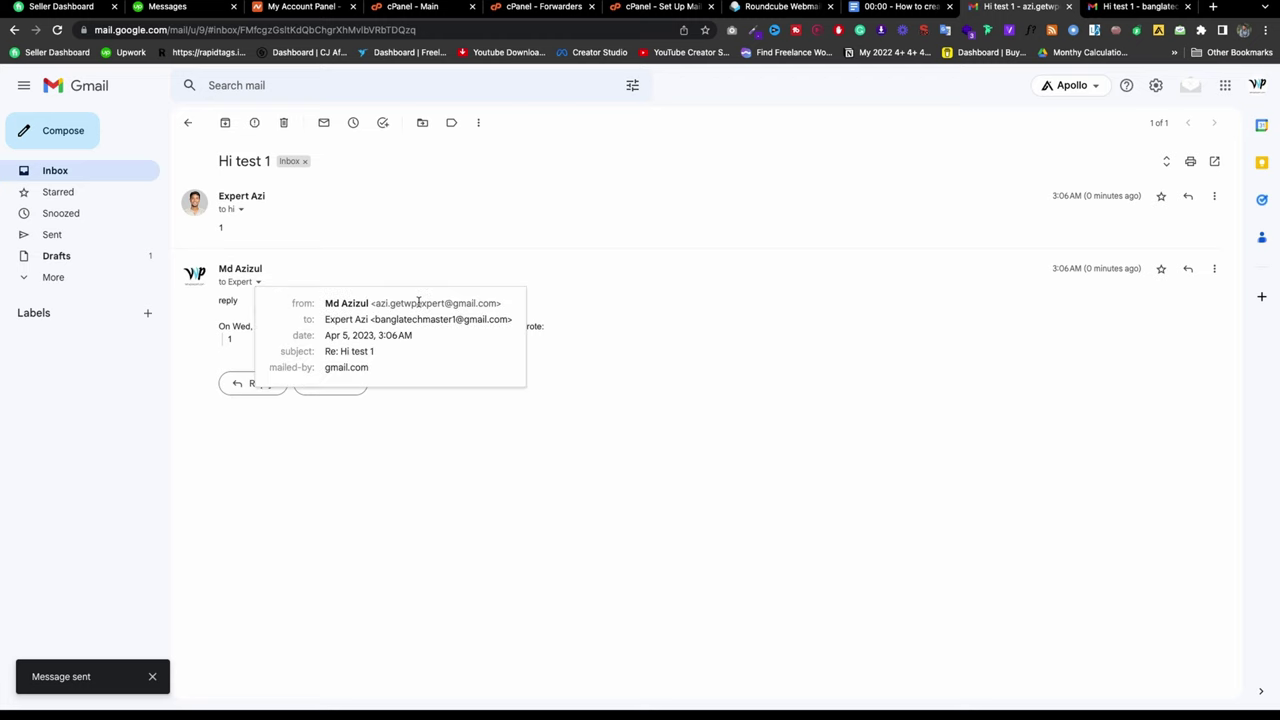
{"action": "left_click", "coordinate": [1147, 12]}
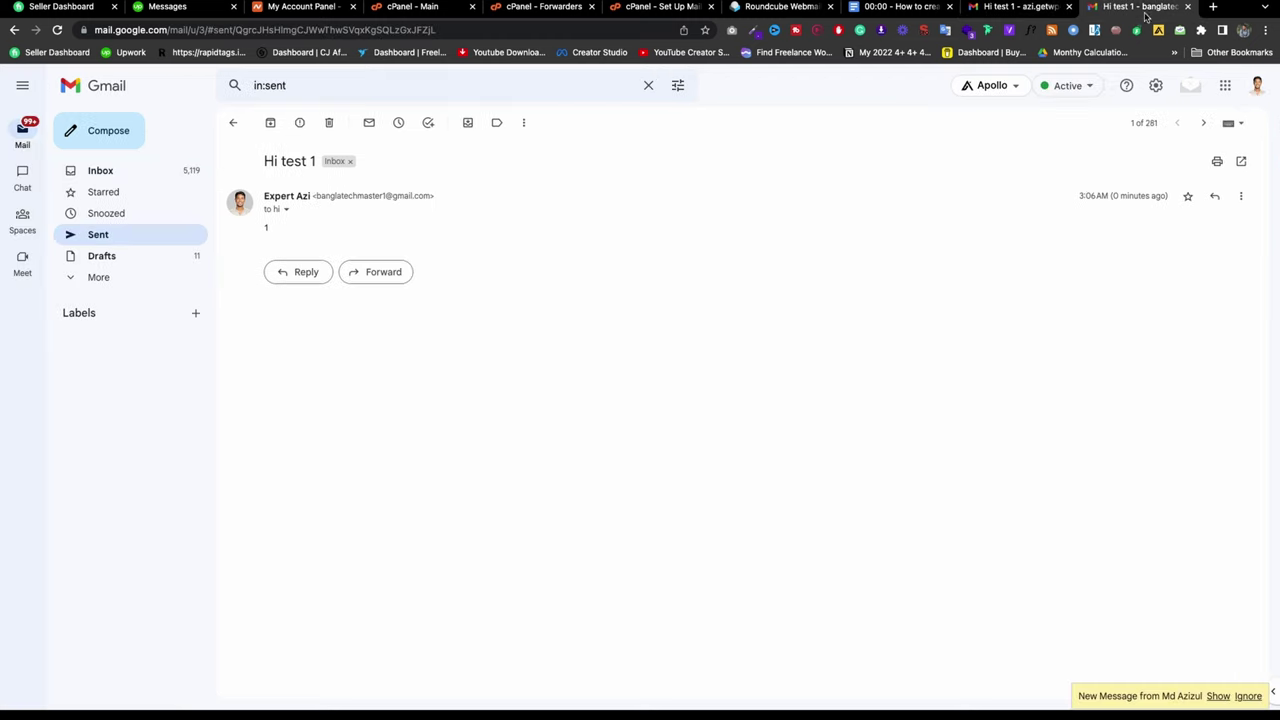
{"action": "left_click", "coordinate": [103, 176]}
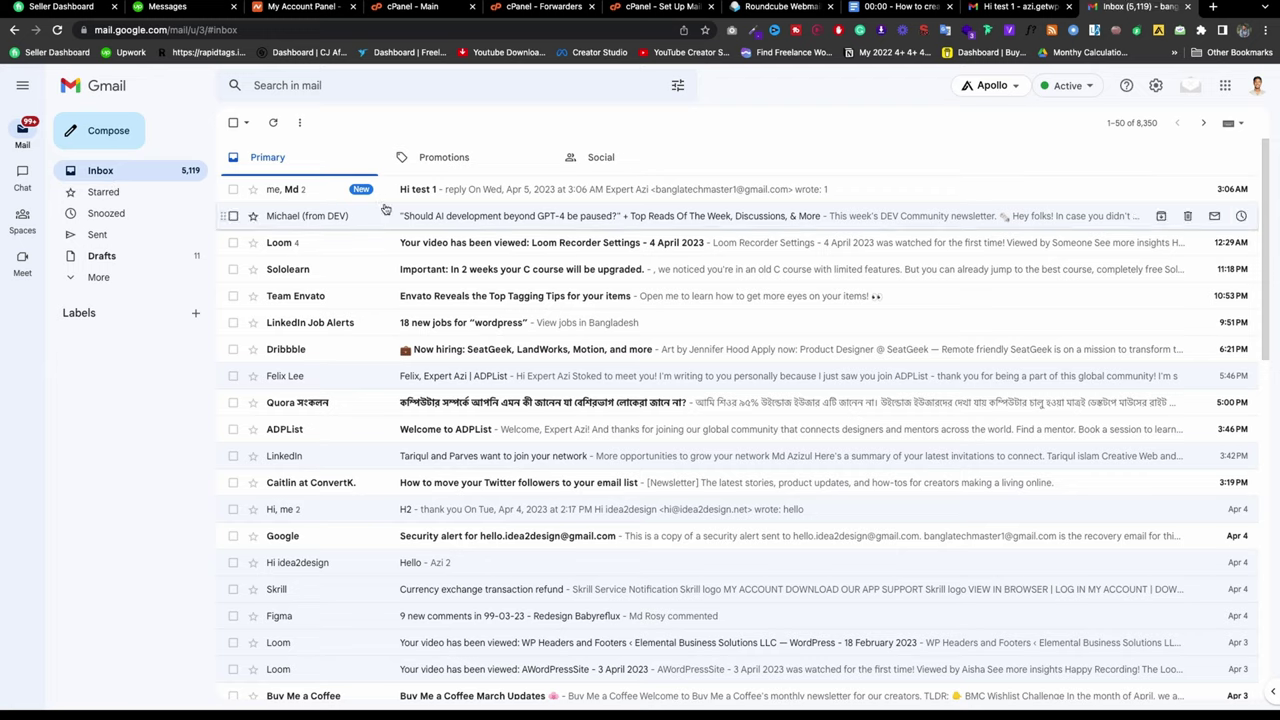
{"action": "left_click", "coordinate": [453, 195]}
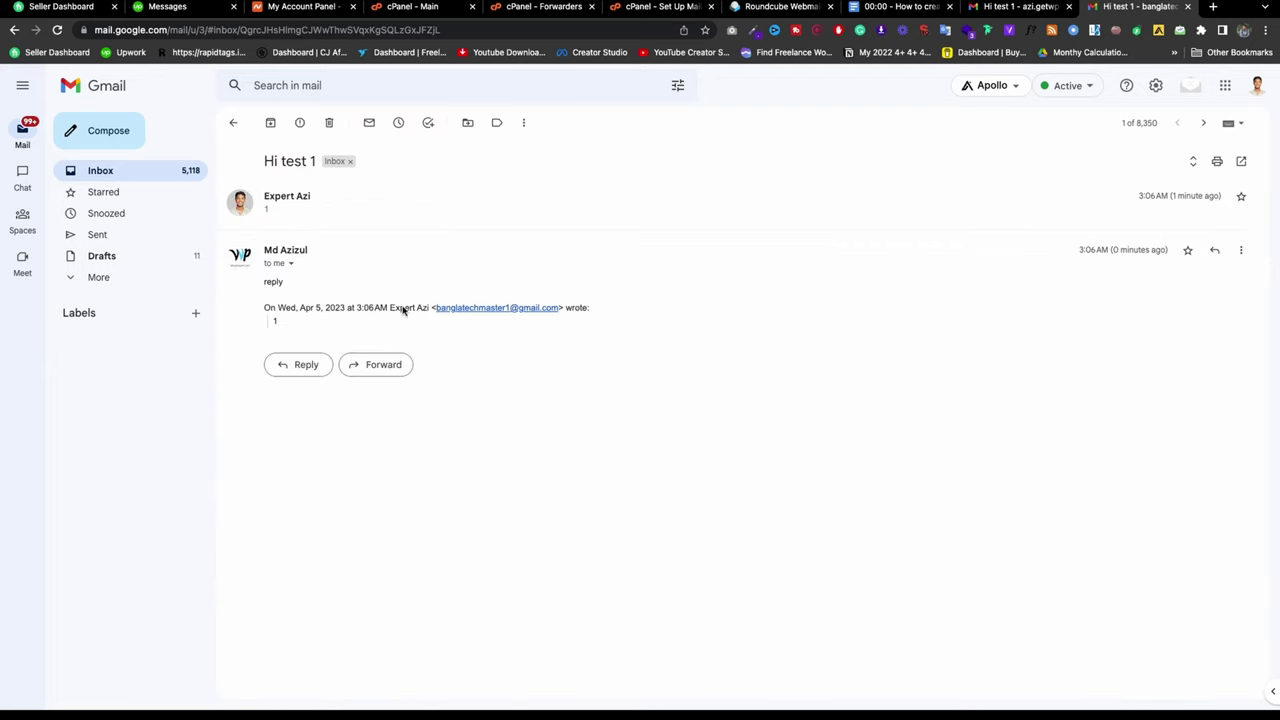
Step: Mark the outline topic on connecting cPanel email and go to the mail client setup page
{"action": "left_click", "coordinate": [877, 6]}
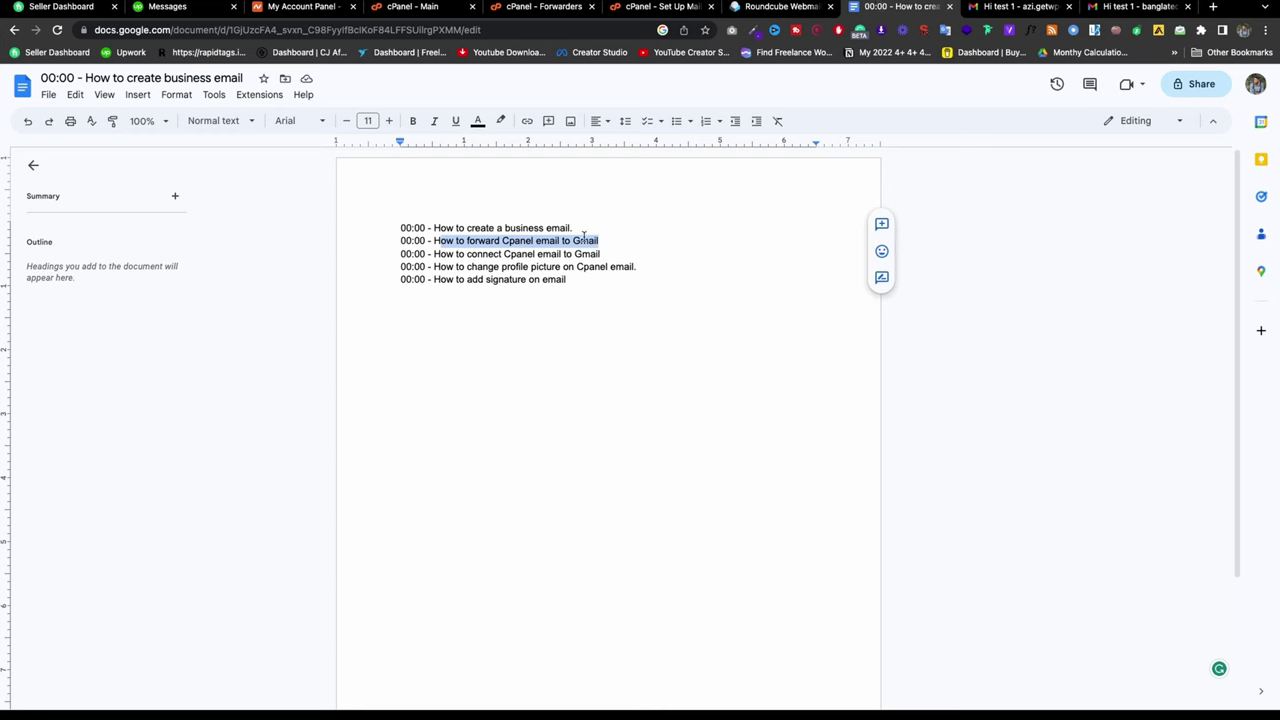
{"action": "left_click_drag", "start_coordinate": [600, 254], "coordinate": [437, 253]}
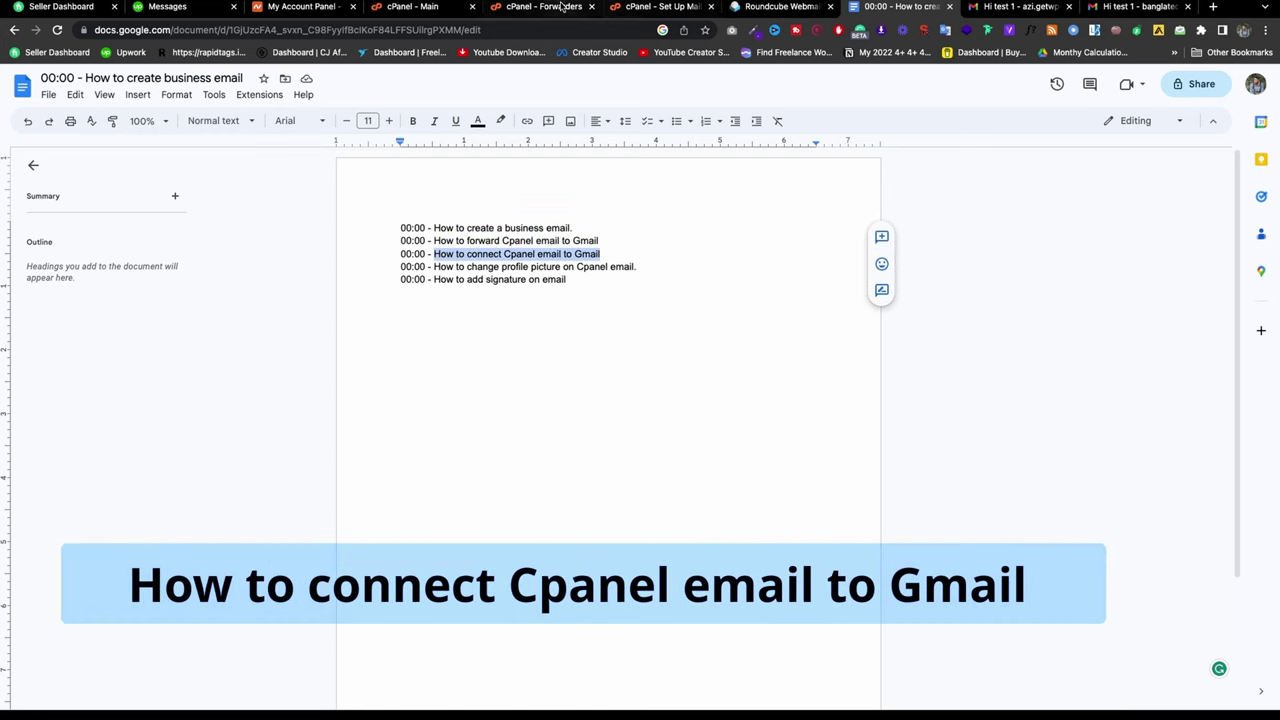
{"action": "left_click", "coordinate": [437, 8]}
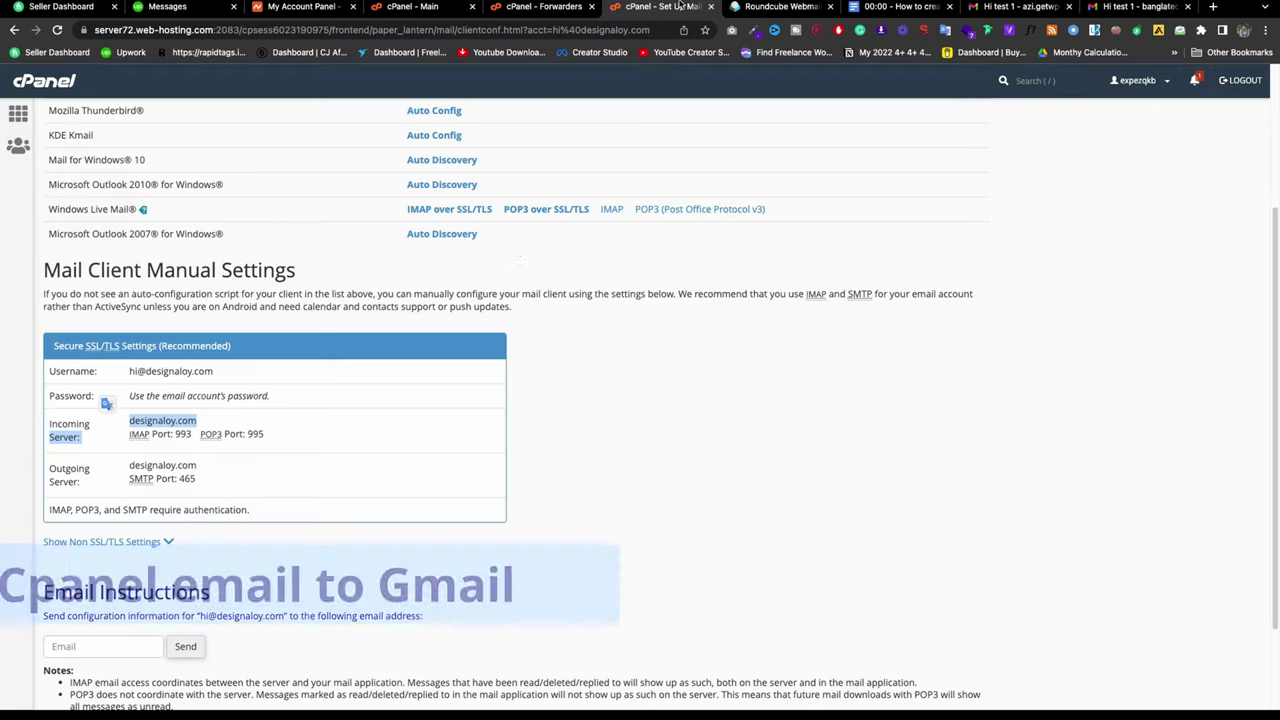
{"action": "scroll", "coordinate": [337, 325], "scroll_direction": "up", "scroll_amount": 3}
{"action": "scroll", "coordinate": [252, 366], "scroll_direction": "down", "scroll_amount": 3}
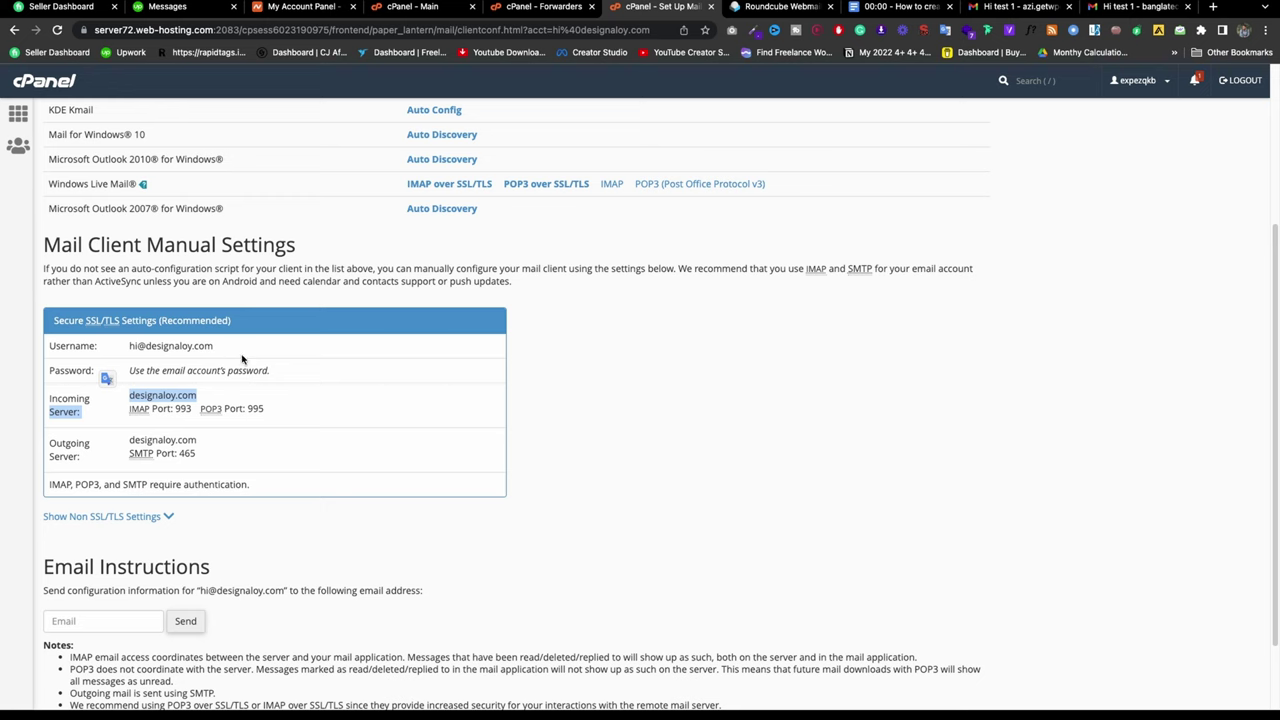
{"action": "left_click", "coordinate": [1005, 7]}
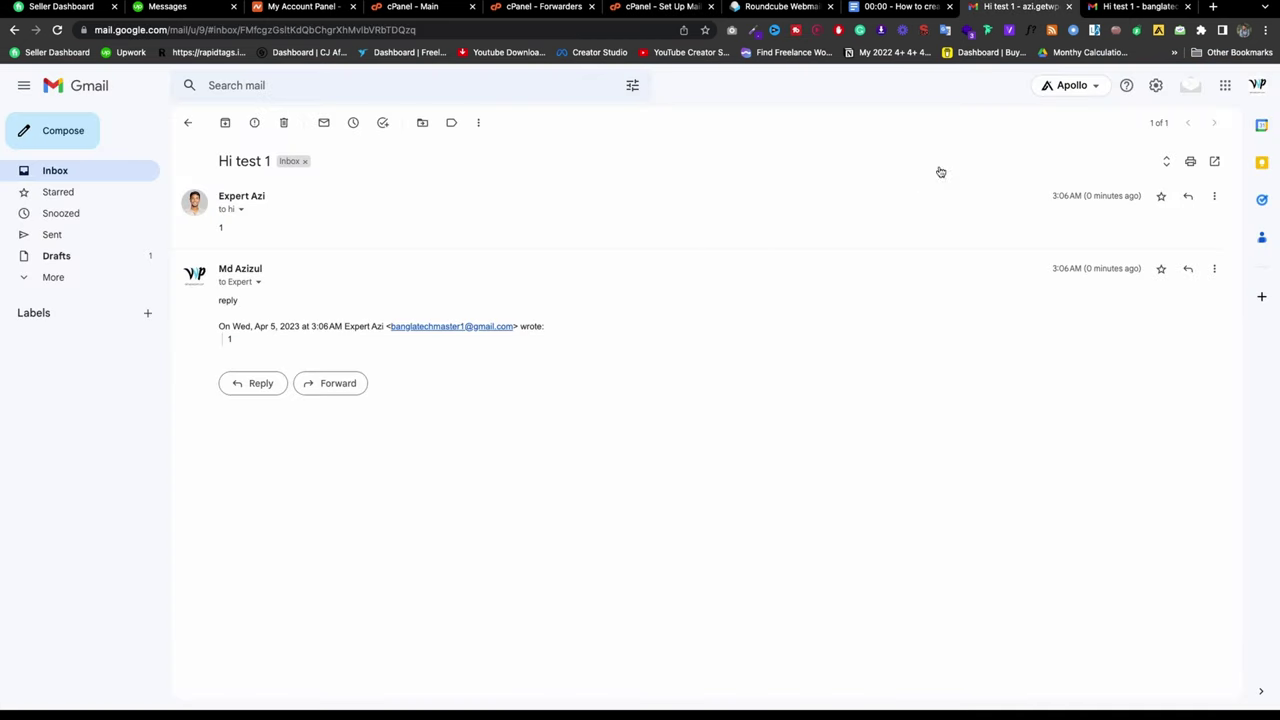
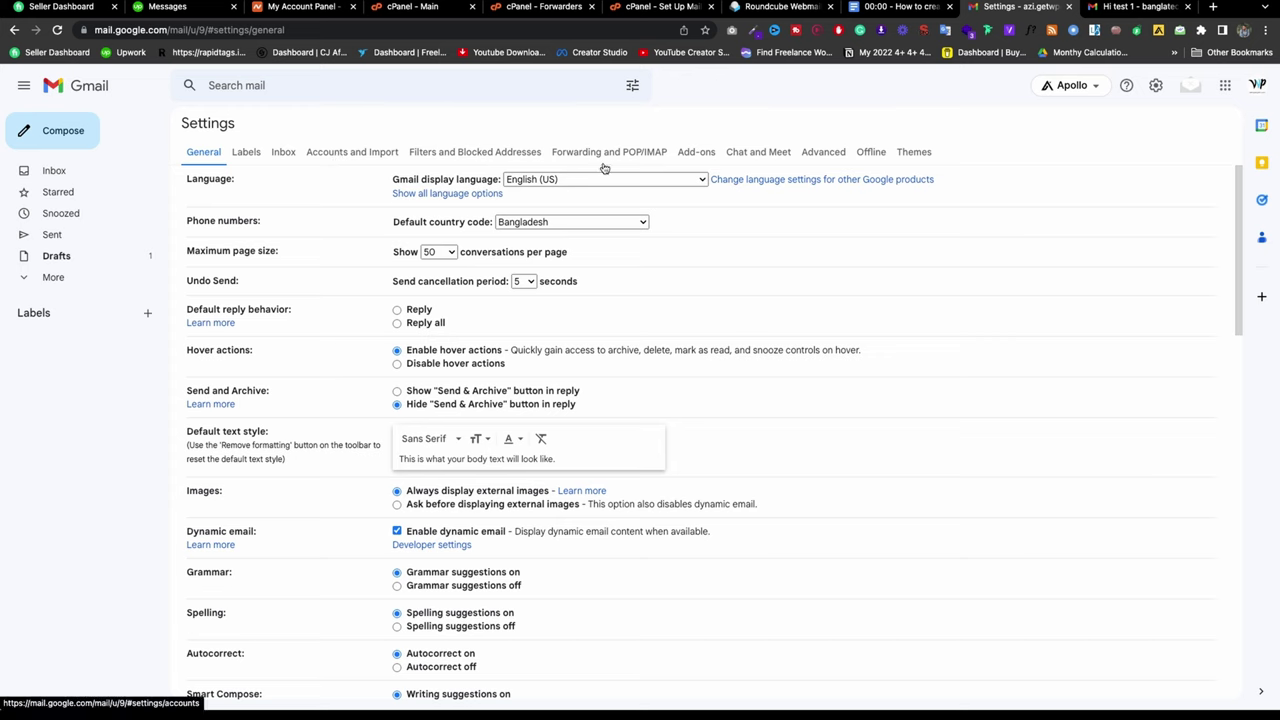
Step: Switch Gmail Settings to the Accounts and Import tab
{"action": "left_click", "coordinate": [352, 155]}
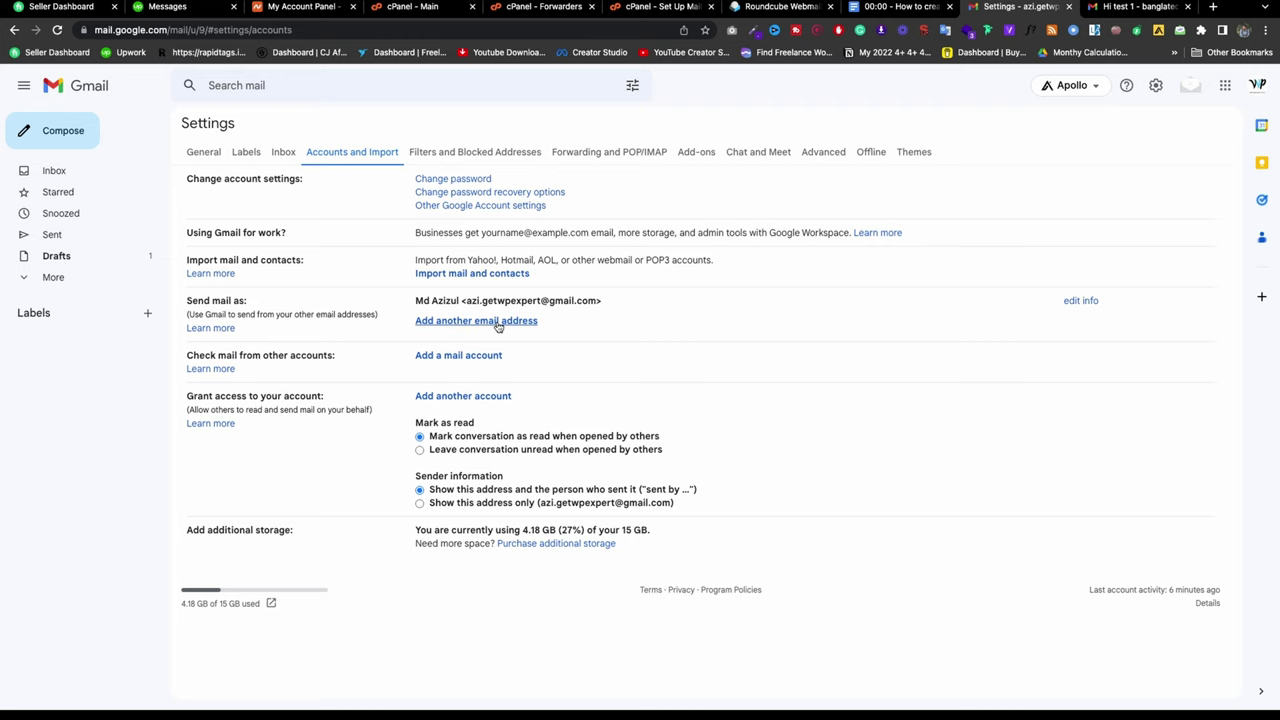
Step: Open the 'Add another email address' form, keeping Gmail settings open in a new tab
{"action": "left_click", "coordinate": [498, 322]}
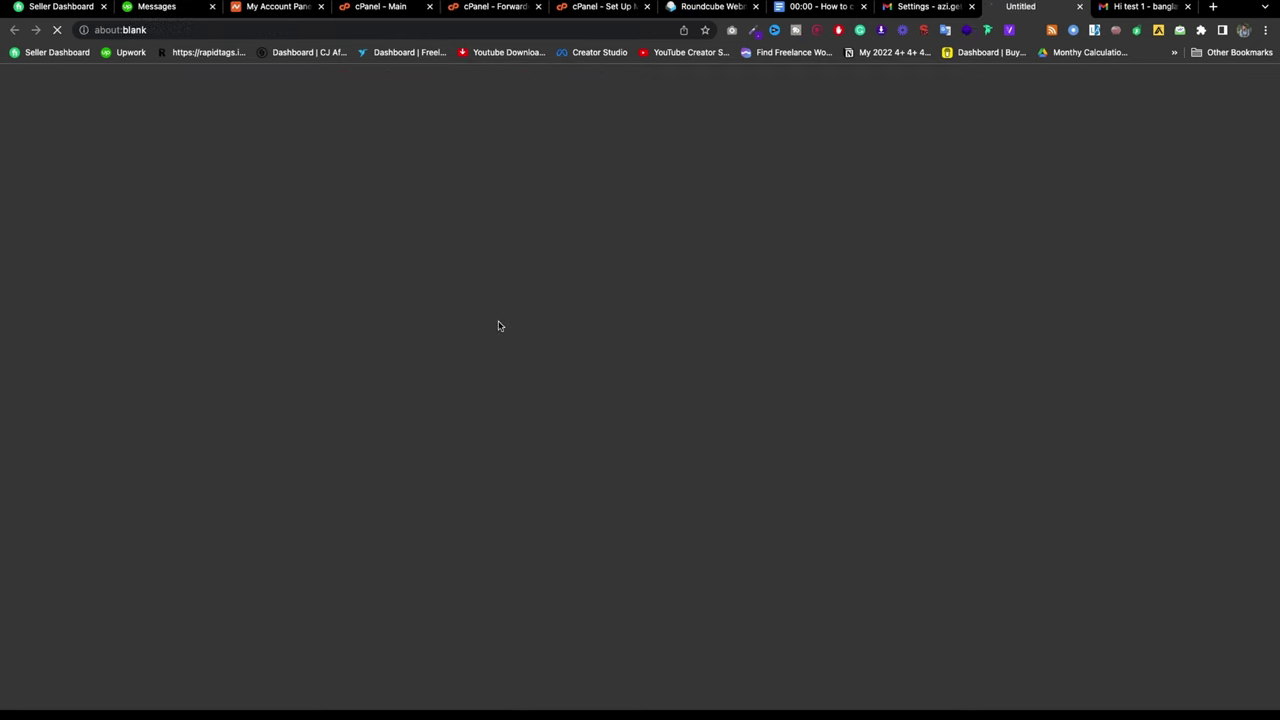
{"action": "left_click", "coordinate": [928, 14]}
{"action": "left_click", "coordinate": [548, 30]}
{"action": "key", "text": "ctrl+c"}
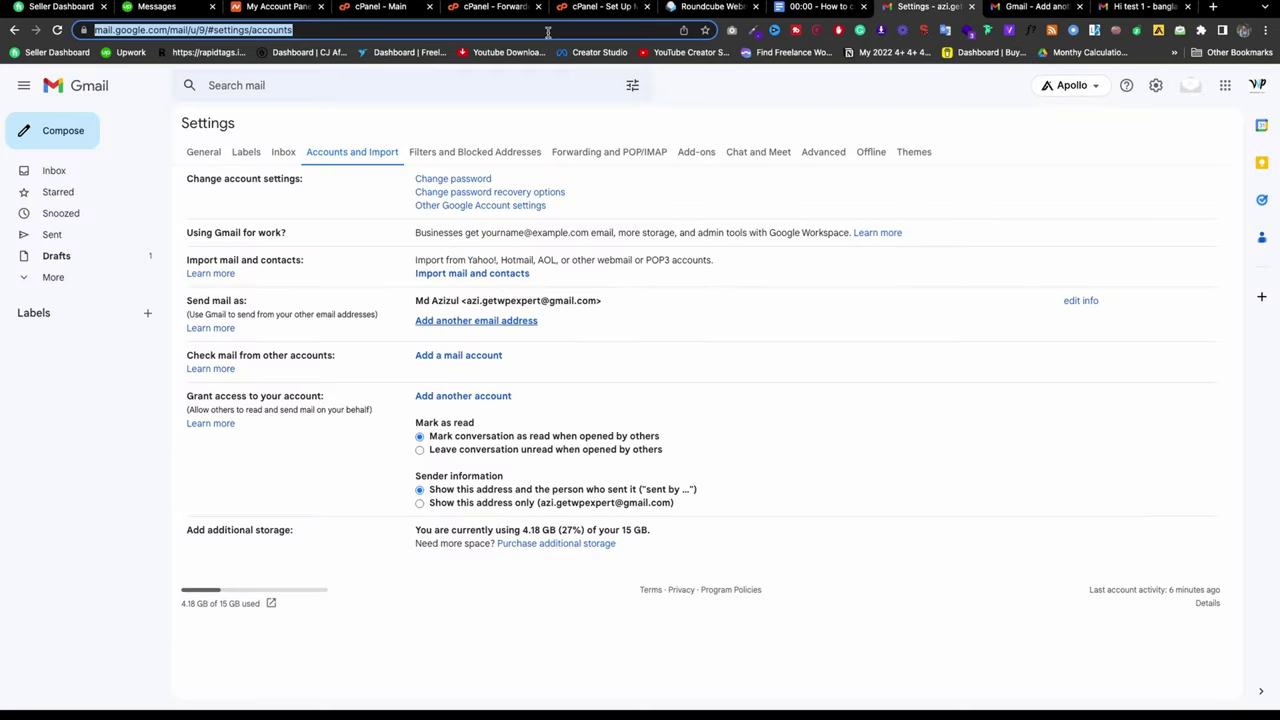
{"action": "left_click", "coordinate": [1213, 6]}
{"action": "key", "text": "ctrl+v"}
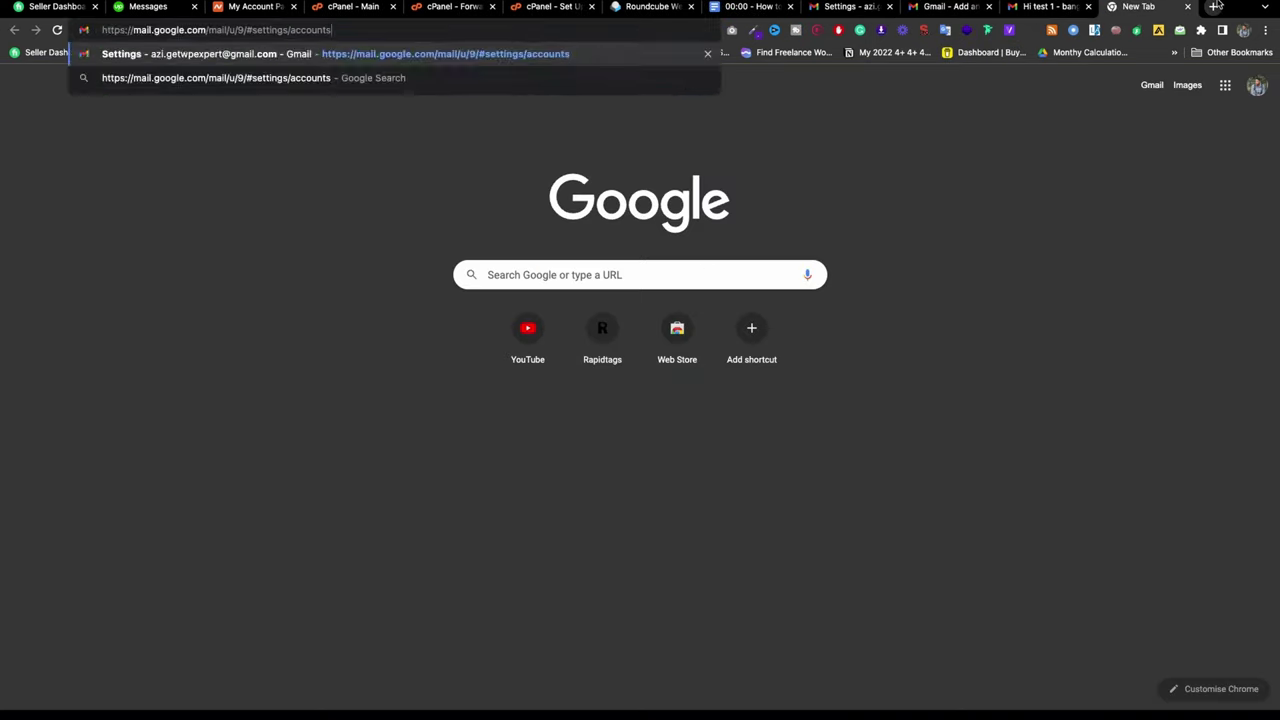
{"action": "key", "text": "Return"}
{"action": "left_click", "coordinate": [948, 7]}
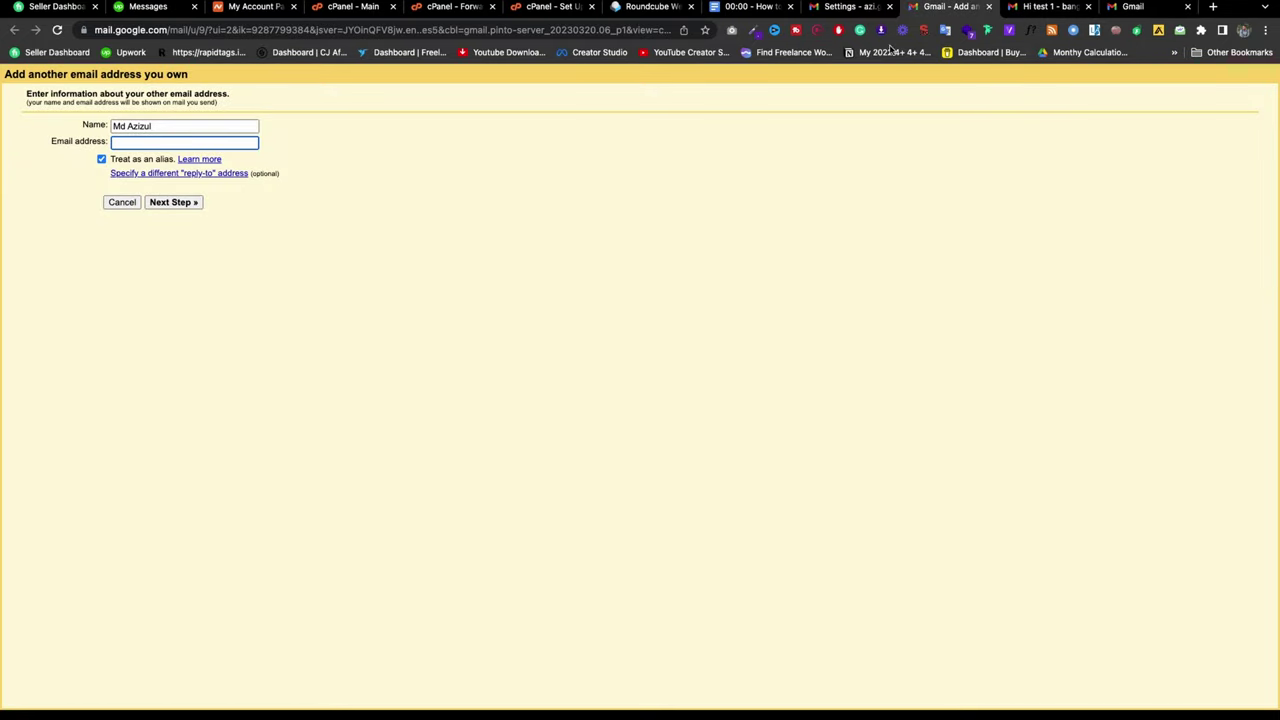
{"action": "left_click", "coordinate": [862, 12]}
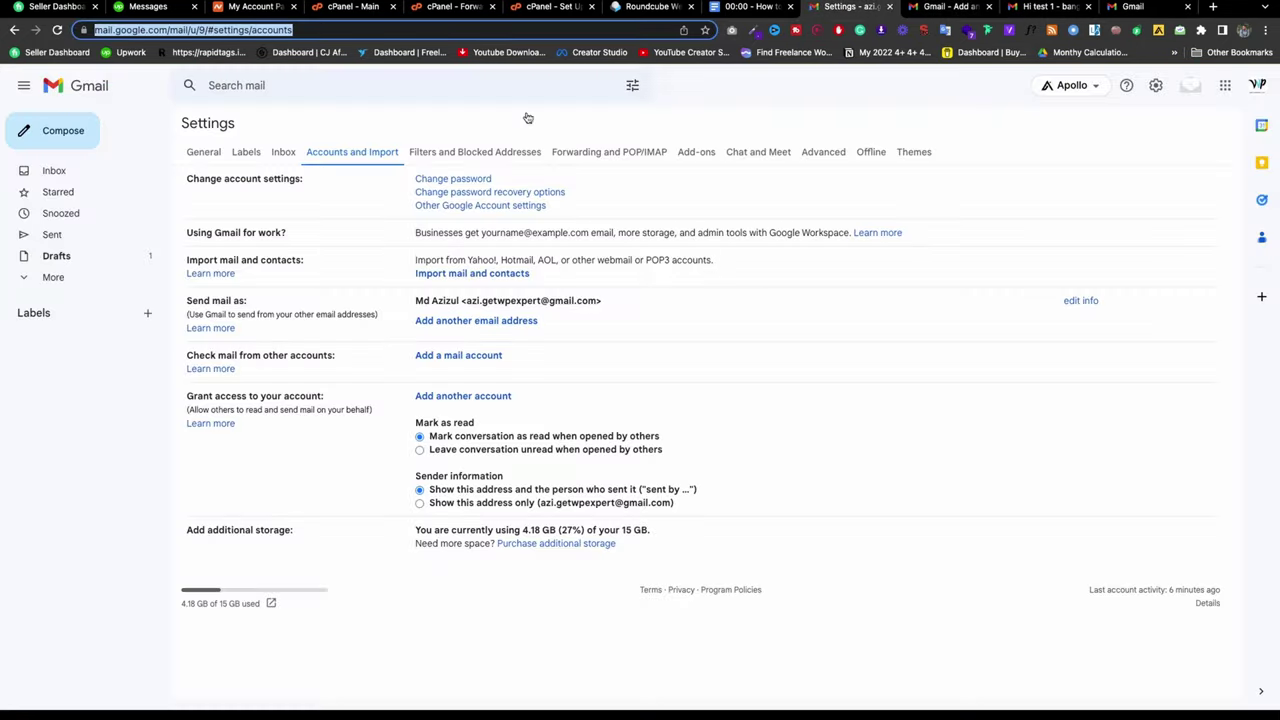
{"action": "left_click", "coordinate": [558, 7]}
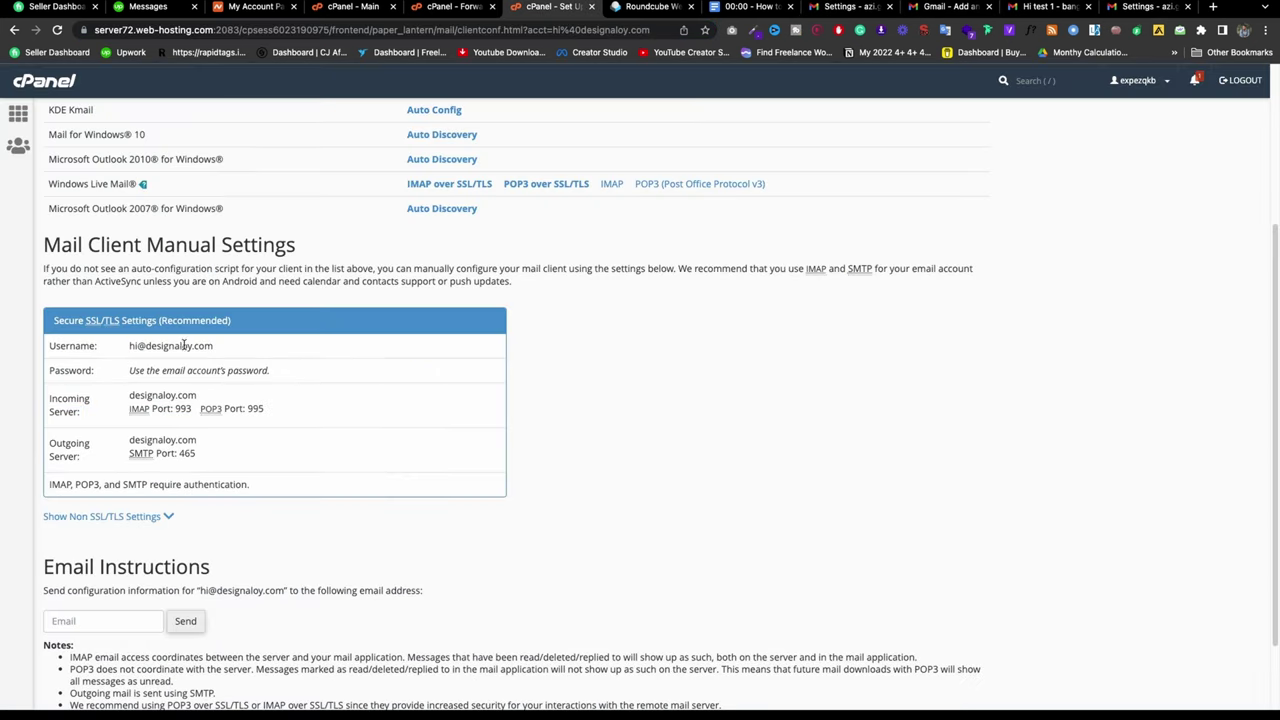
Step: Copy the account username from cPanel's mail settings into the Email address field
{"action": "triple_click", "coordinate": [181, 345]}
{"action": "right_click", "coordinate": [182, 344]}
{"action": "left_click", "coordinate": [230, 374]}
{"action": "left_click", "coordinate": [1046, 10]}
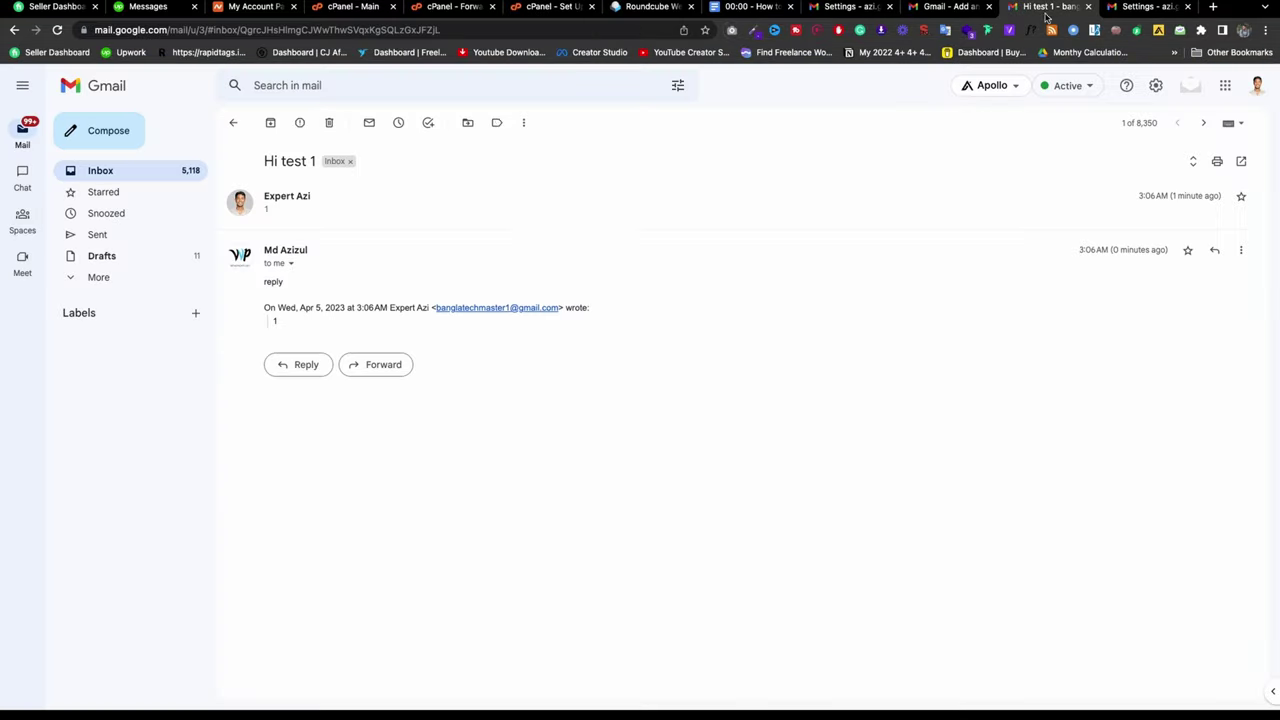
{"action": "left_click", "coordinate": [960, 8]}
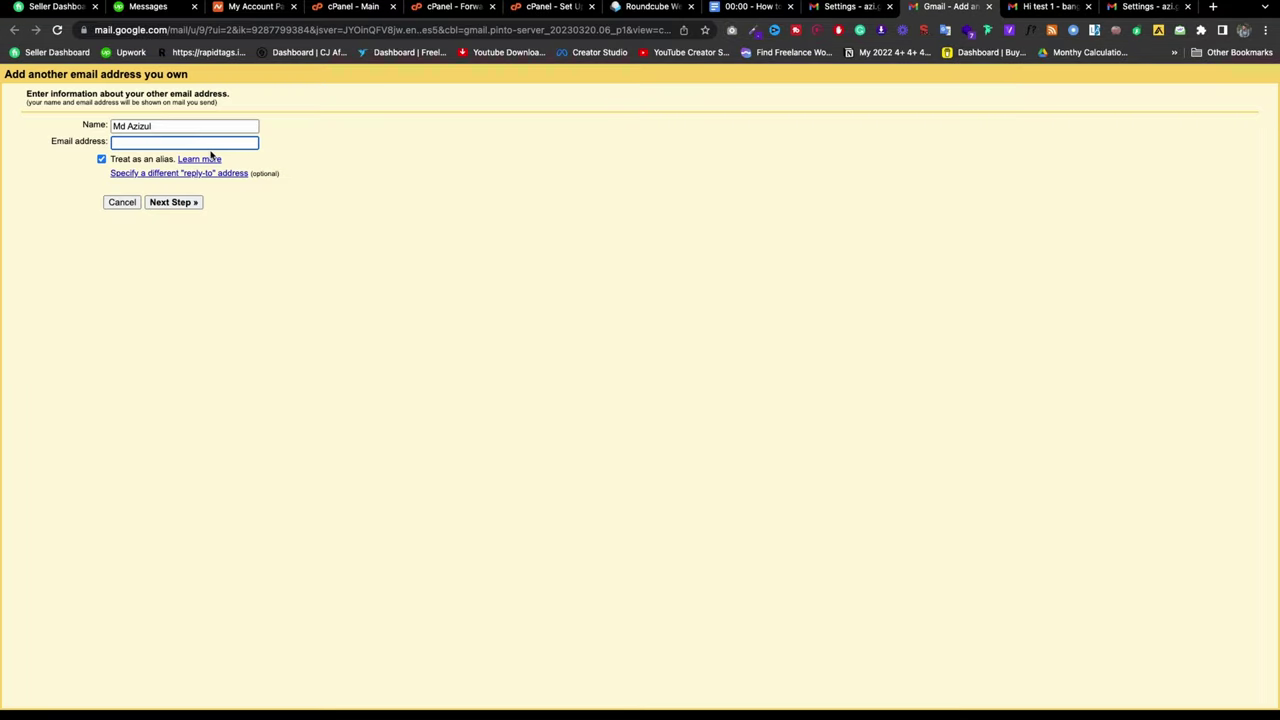
{"action": "key", "text": "super+v"}
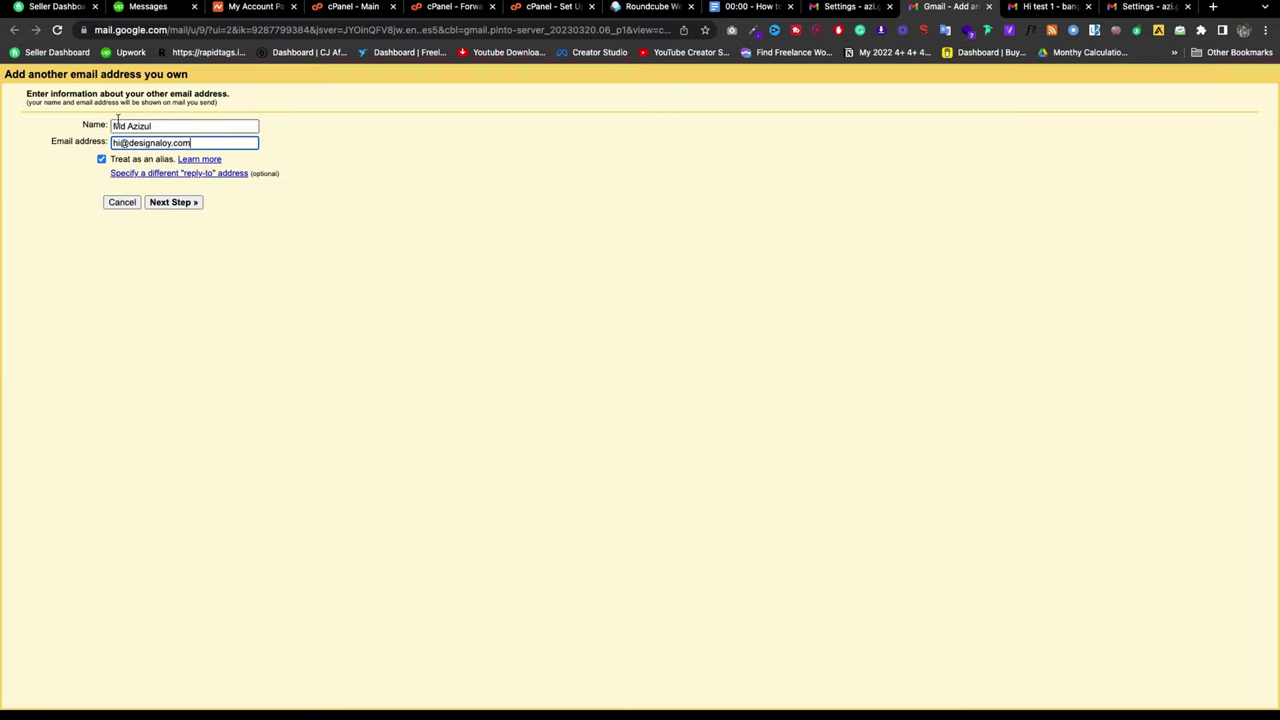
Step: Change the sender name to 'Hi designaloy' using the domain from the address
{"action": "triple_click", "coordinate": [129, 124]}
{"action": "type", "text": "Hi"}
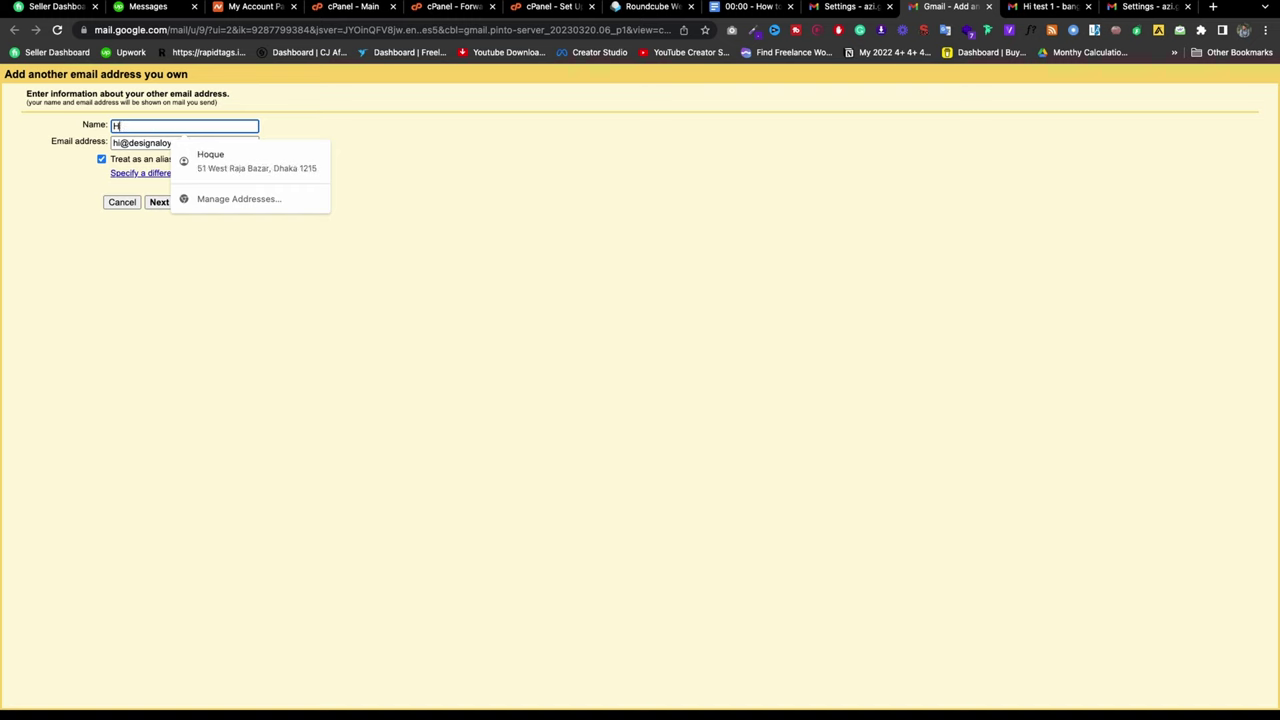
{"action": "left_click", "coordinate": [200, 154]}
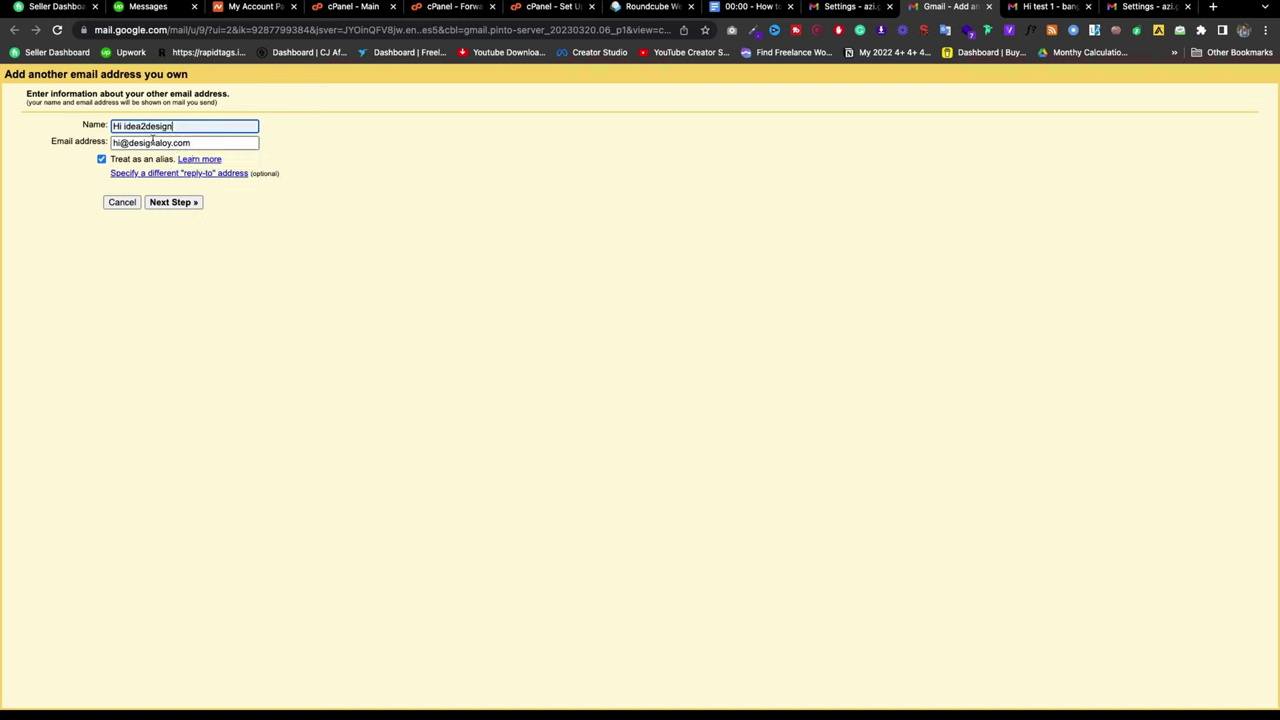
{"action": "double_click", "coordinate": [150, 143]}
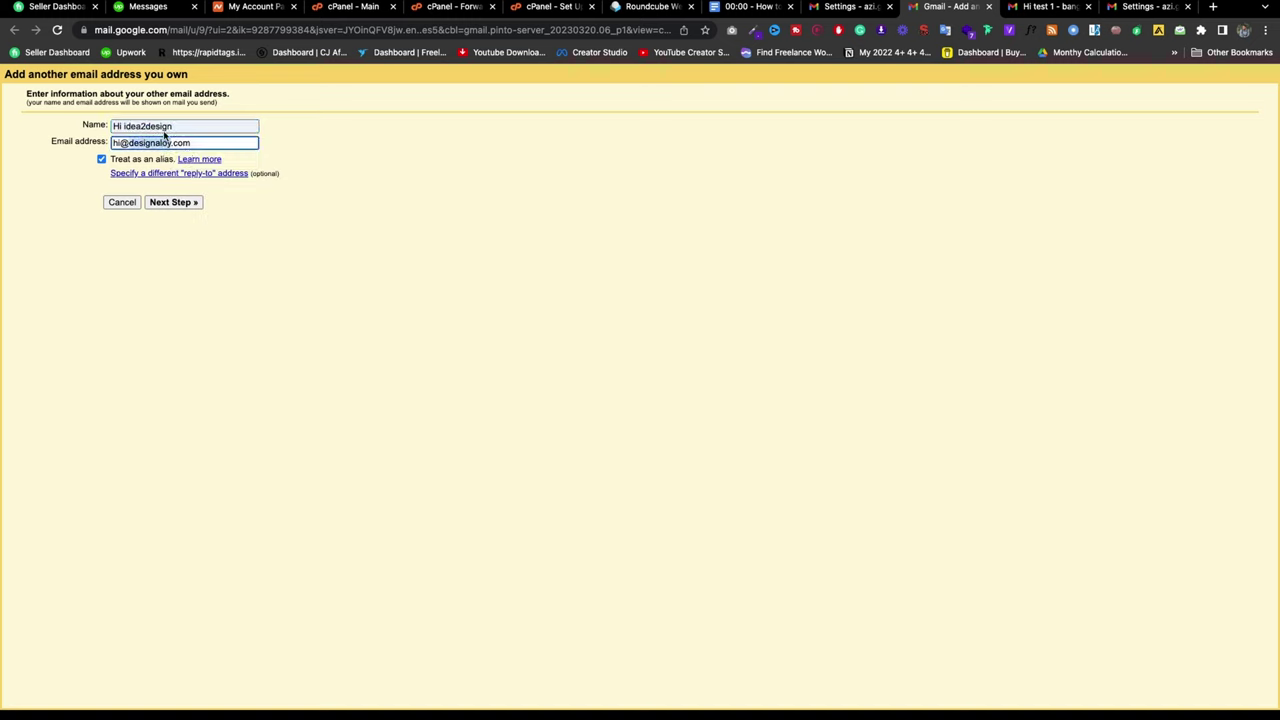
{"action": "key", "text": "ctrl+c"}
{"action": "double_click", "coordinate": [150, 126]}
{"action": "key", "text": "ctrl+v"}
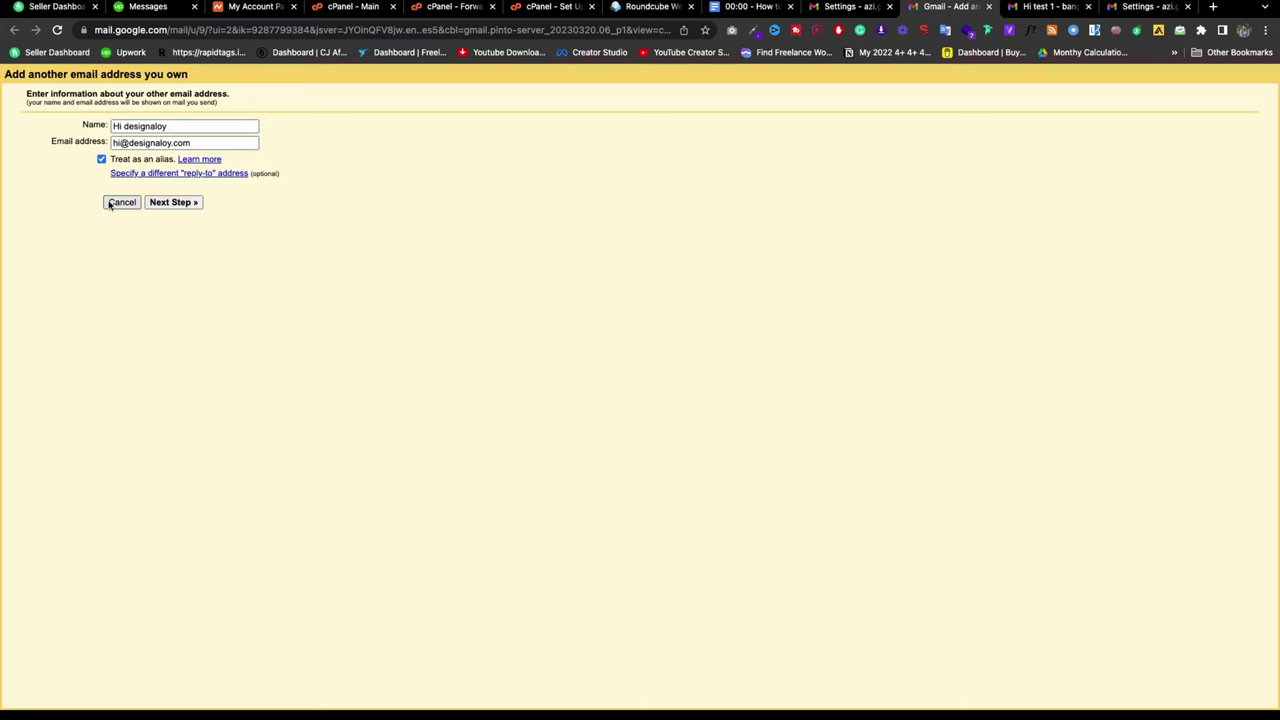
Step: On the SMTP step, set the server to designaloy.com, copied from cPanel
{"action": "left_click", "coordinate": [190, 202]}
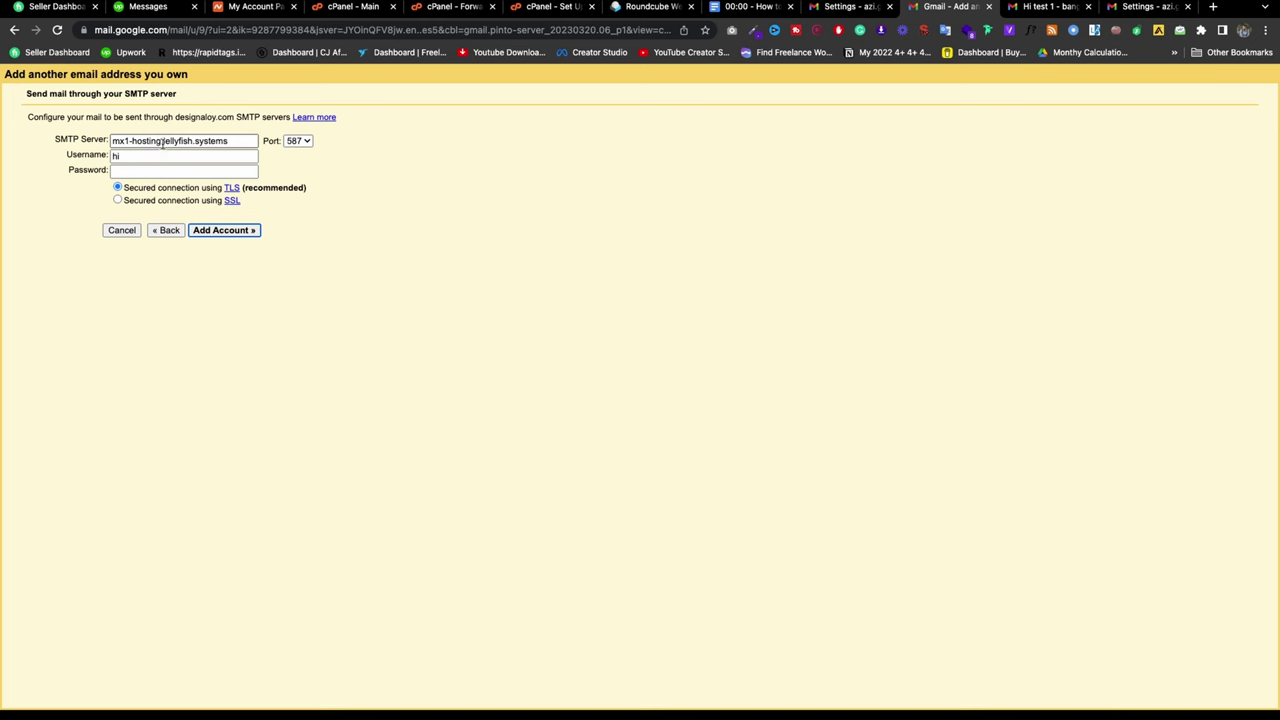
{"action": "left_click", "coordinate": [553, 7]}
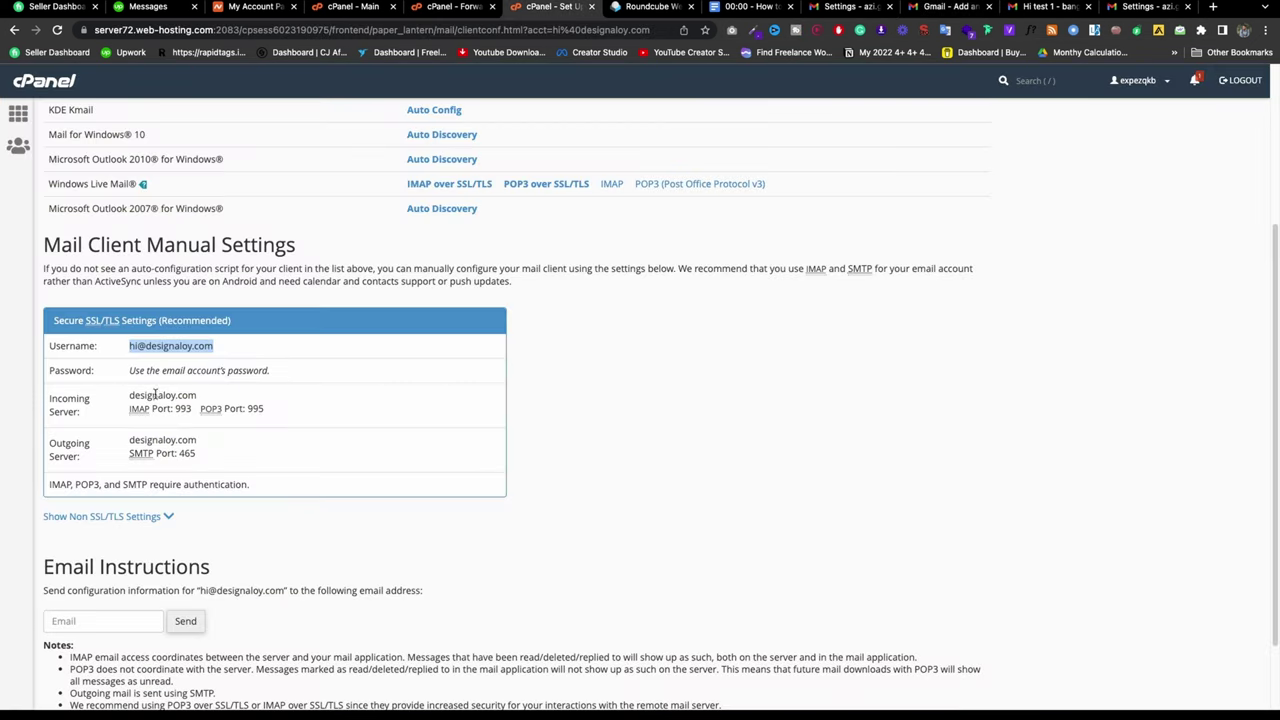
{"action": "left_click_drag", "start_coordinate": [129, 395], "coordinate": [198, 396]}
{"action": "key", "text": "ctrl+super+d"}
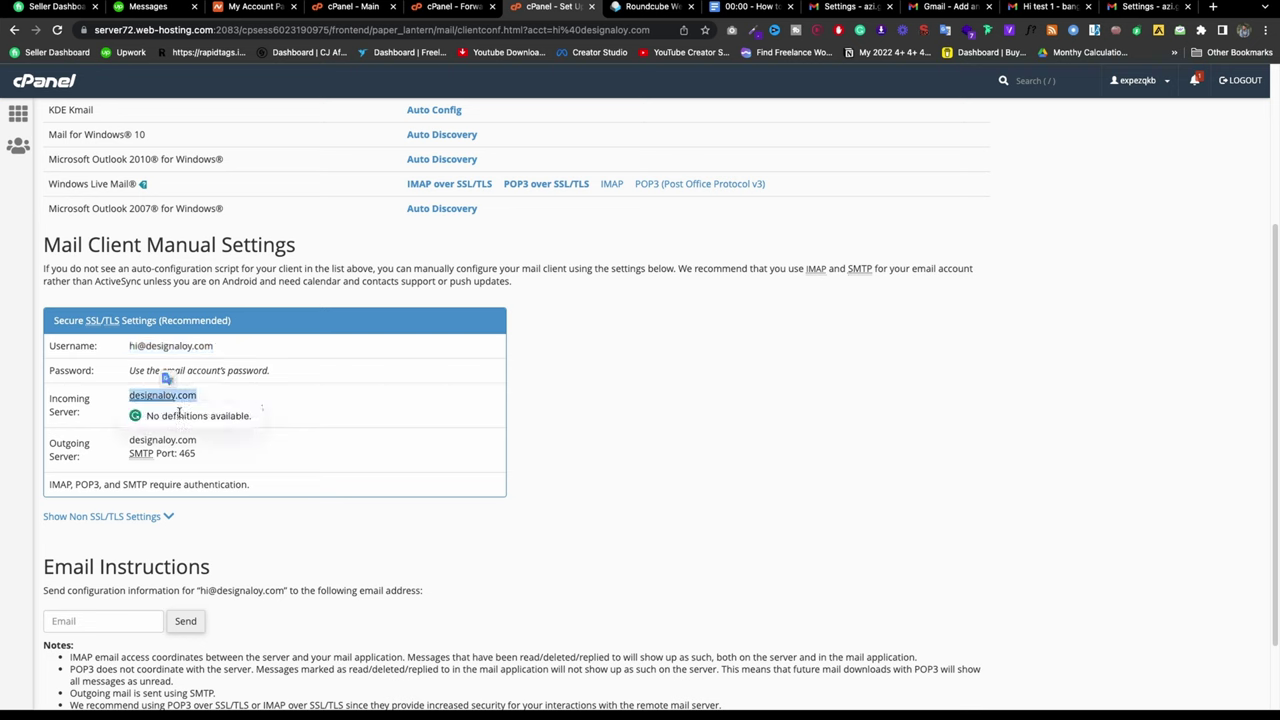
{"action": "left_click", "coordinate": [948, 12]}
{"action": "triple_click", "coordinate": [171, 146]}
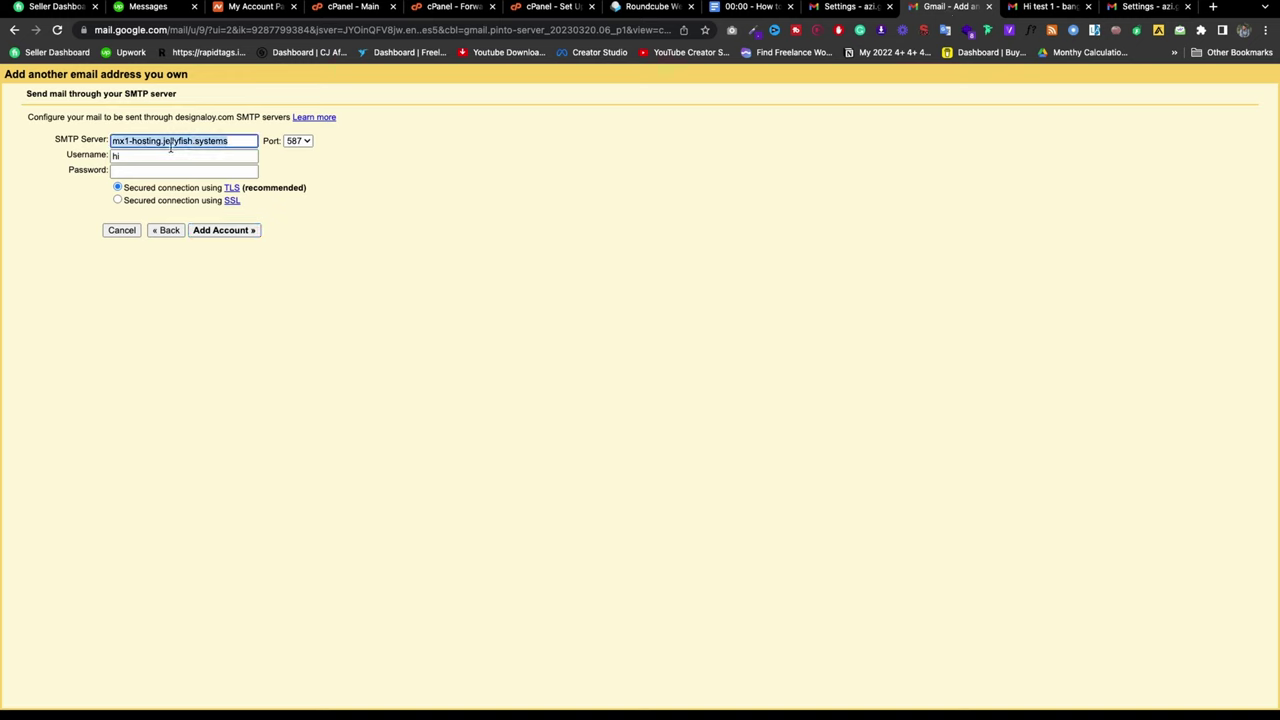
{"action": "key", "text": "super+v"}
Step: Enter the domain account's username as the SMTP username
{"action": "left_click", "coordinate": [160, 157]}
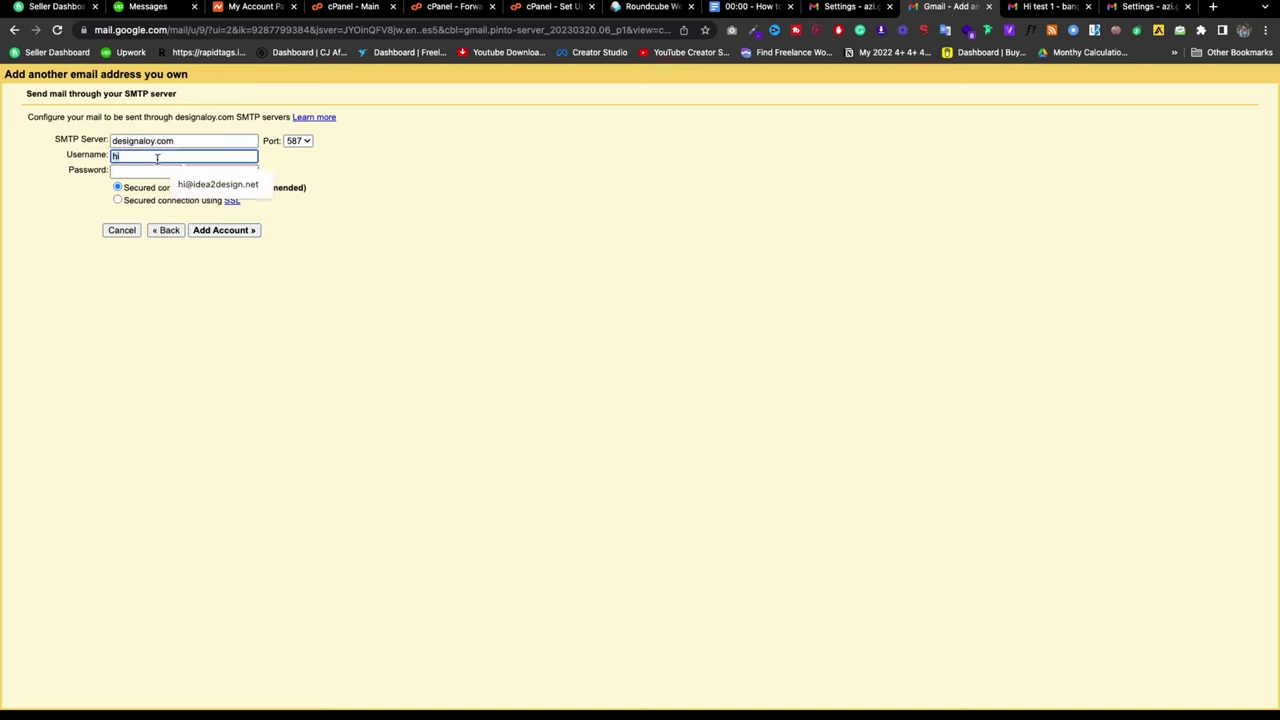
{"action": "key", "text": "super+v"}
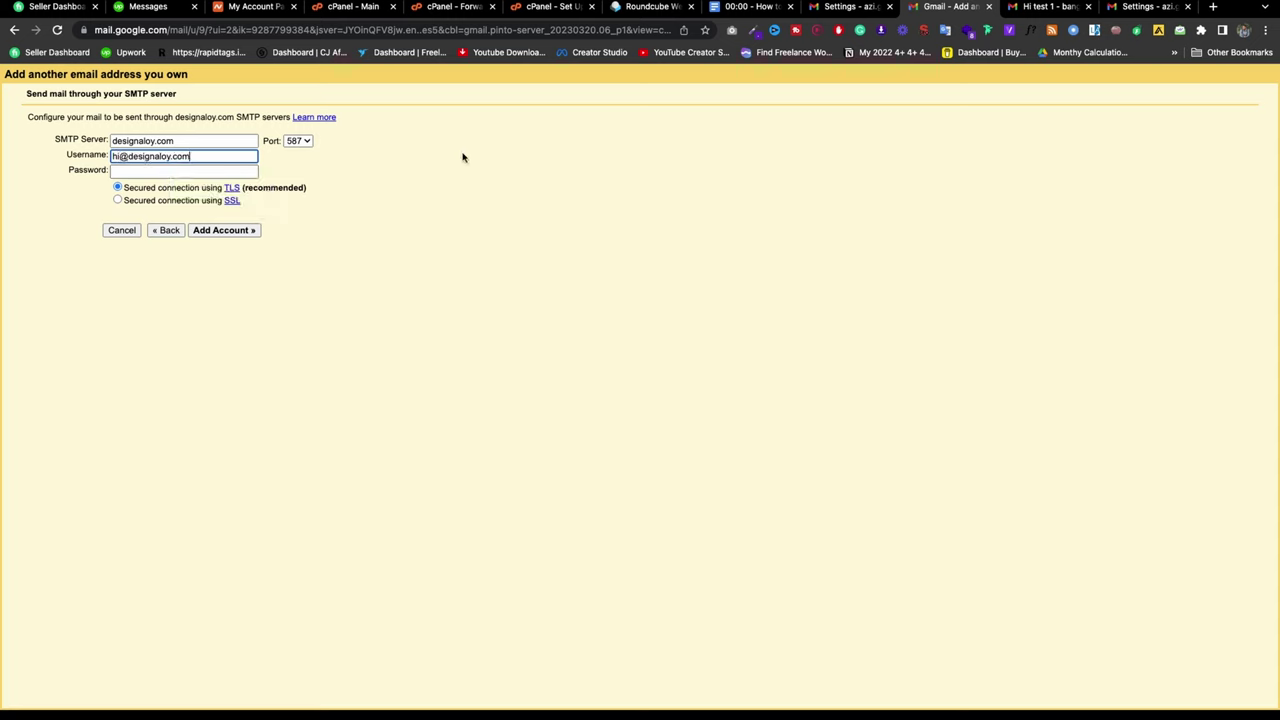
{"action": "left_click", "coordinate": [465, 158]}
{"action": "left_click", "coordinate": [558, 10]}
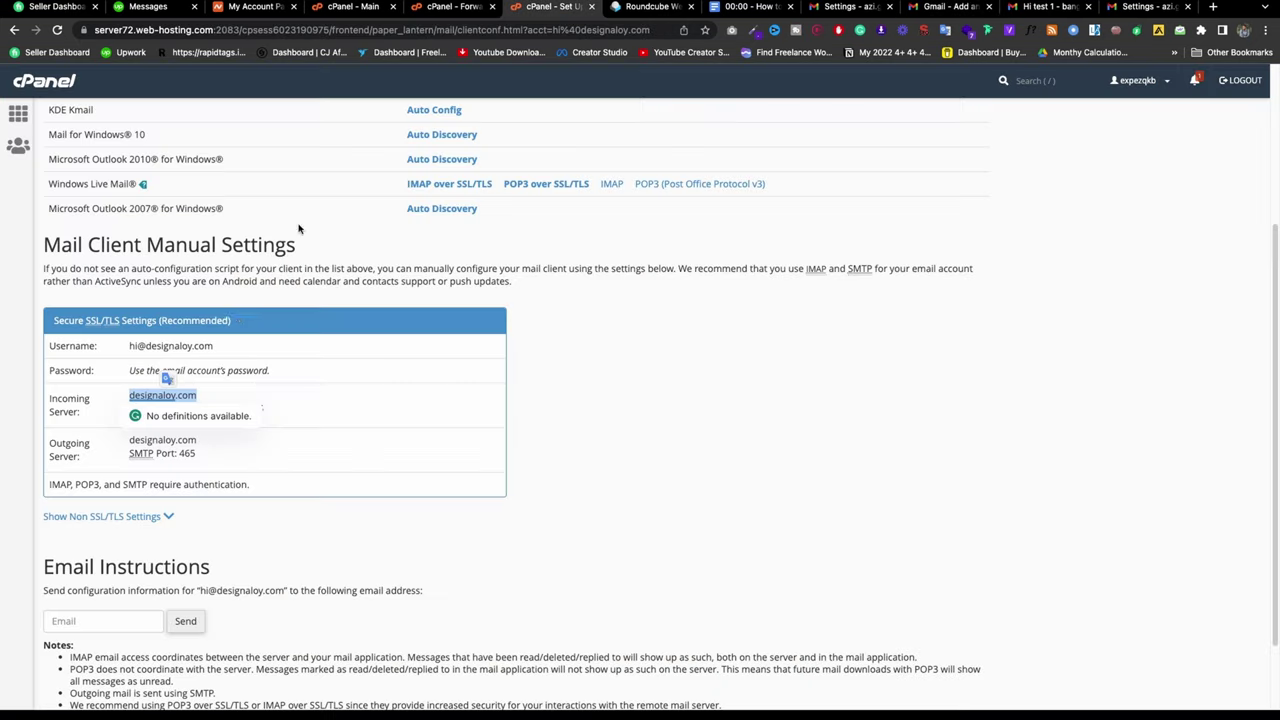
{"action": "left_click", "coordinate": [164, 340]}
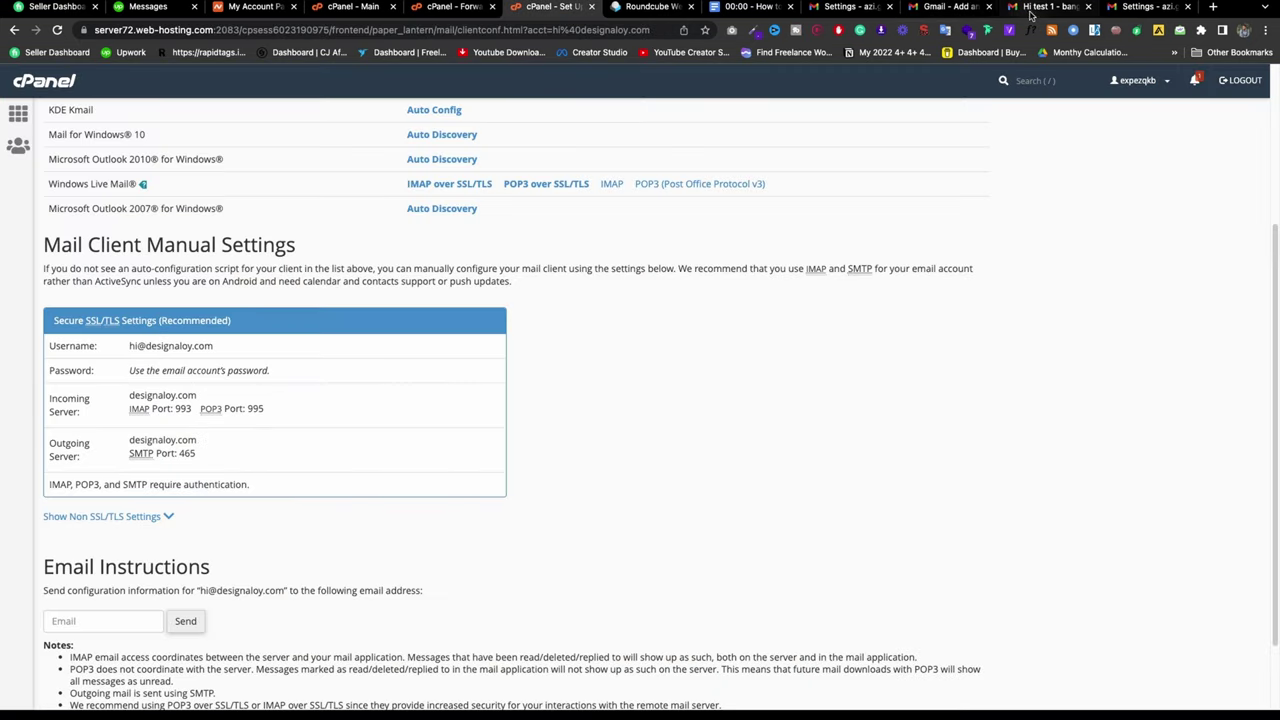
{"action": "left_click", "coordinate": [1045, 7]}
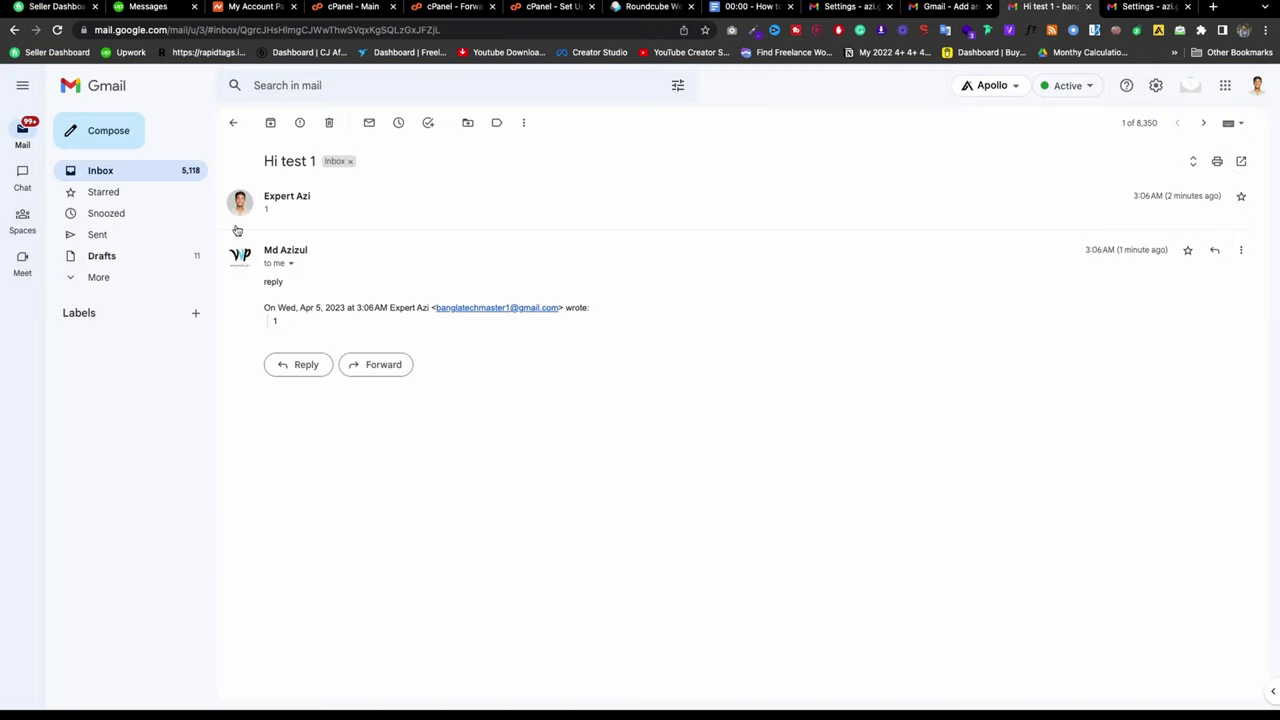
{"action": "left_click", "coordinate": [950, 7]}
Step: Enter the account password, choose port 465 over SSL, and submit with Add Account
{"action": "left_click", "coordinate": [148, 172]}
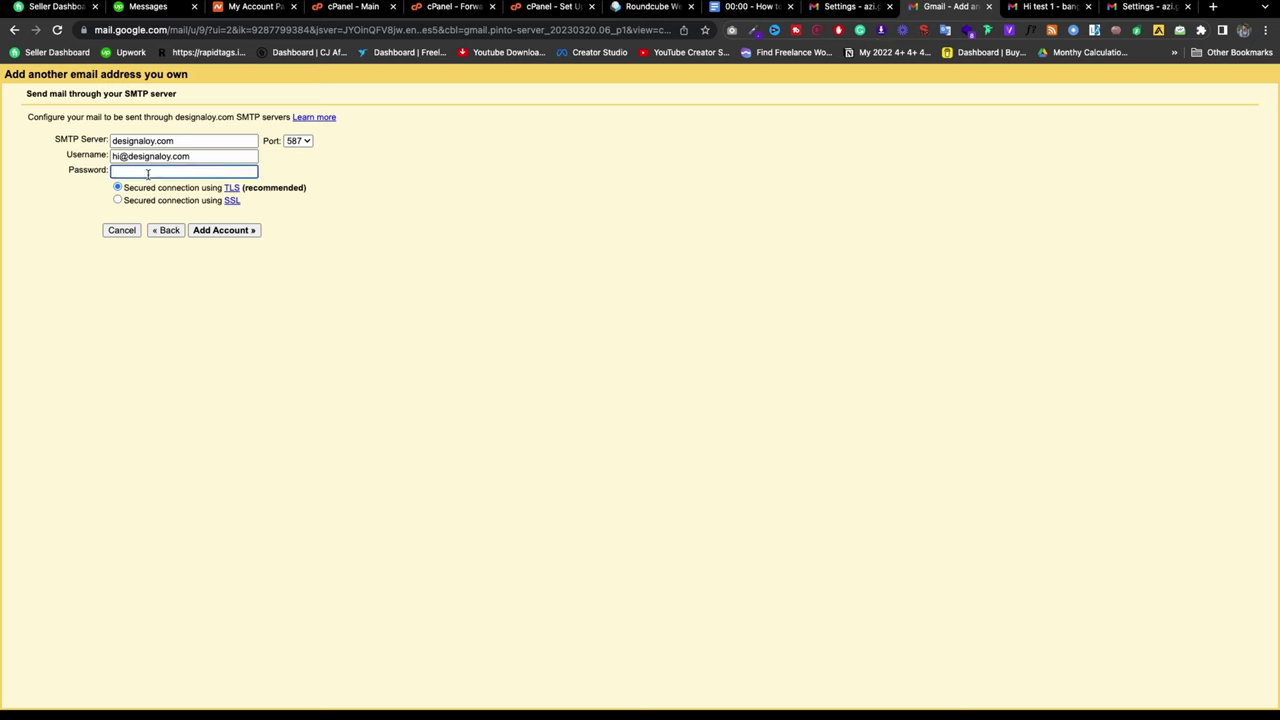
{"action": "type", "text": "•"}
{"action": "left_click", "coordinate": [298, 140]}
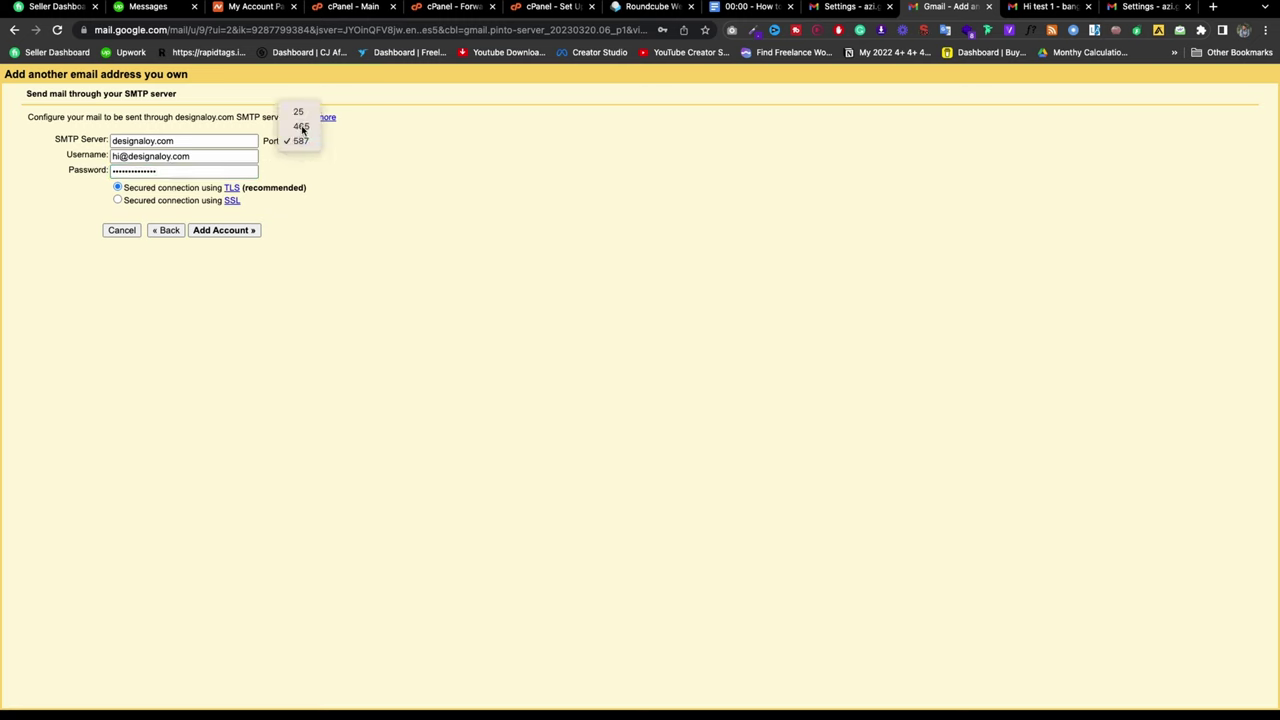
{"action": "left_click", "coordinate": [300, 123]}
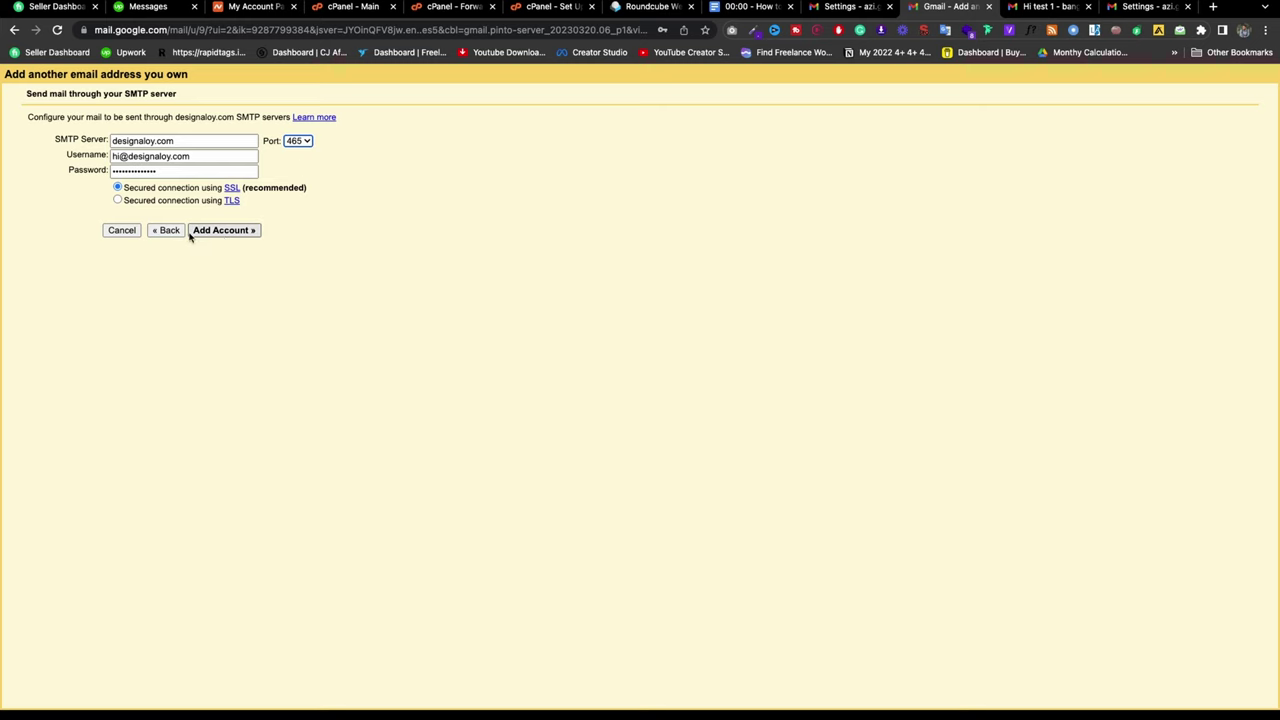
{"action": "left_click", "coordinate": [222, 231]}
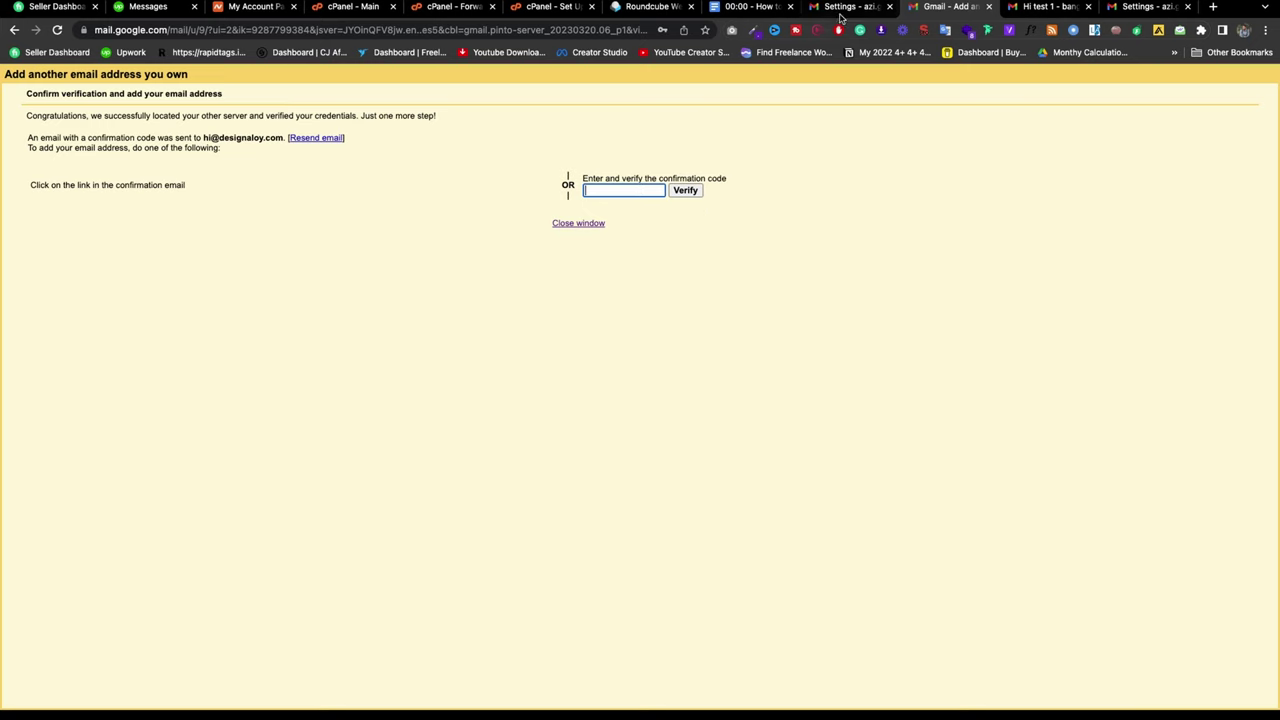
Step: Copy the code from the Gmail Confirmation email and verify the new address with it
{"action": "left_click", "coordinate": [1148, 7]}
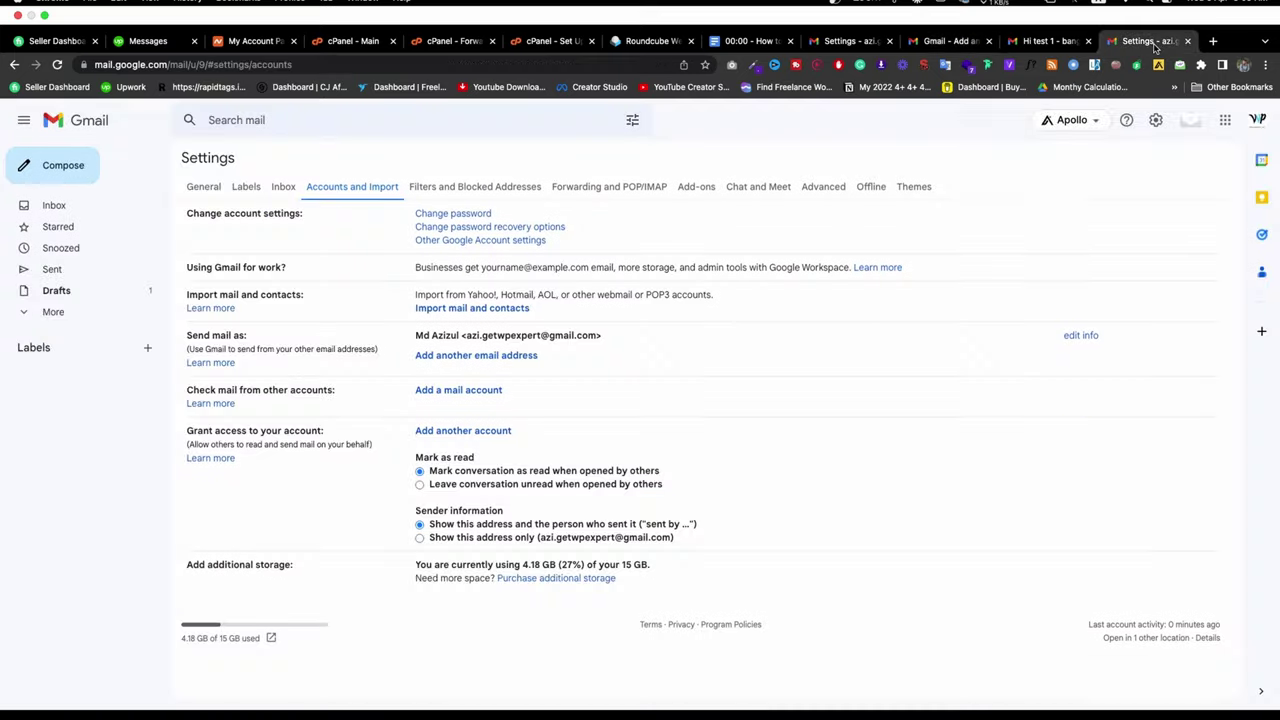
{"action": "left_click", "coordinate": [74, 171]}
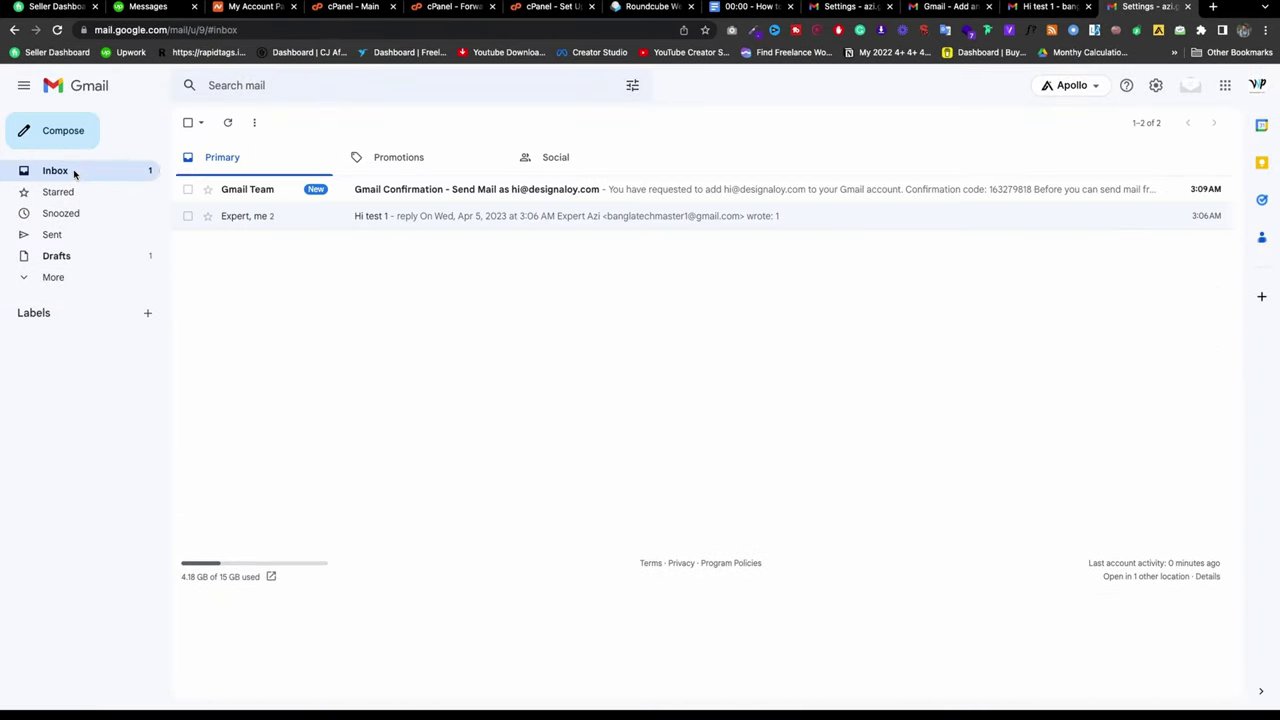
{"action": "left_click", "coordinate": [409, 198]}
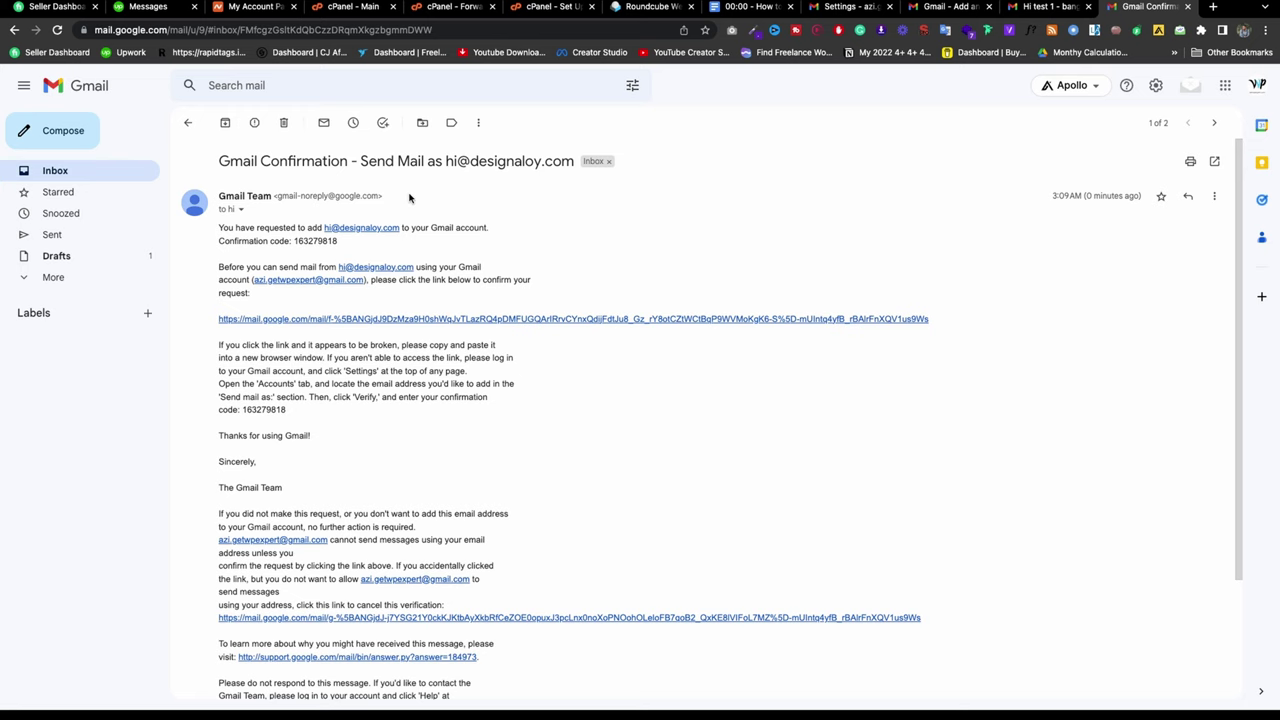
{"action": "double_click", "coordinate": [306, 242]}
{"action": "key", "text": "super+c"}
{"action": "left_click", "coordinate": [950, 6]}
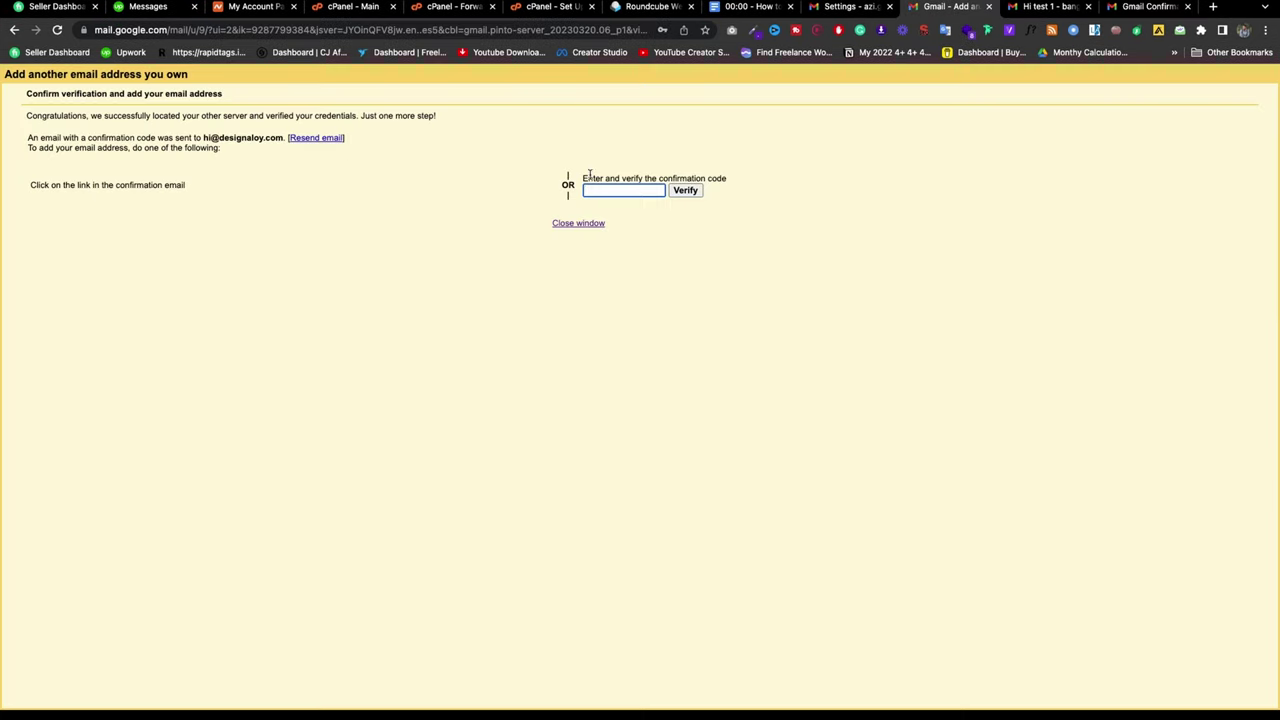
{"action": "key", "text": "super+v"}
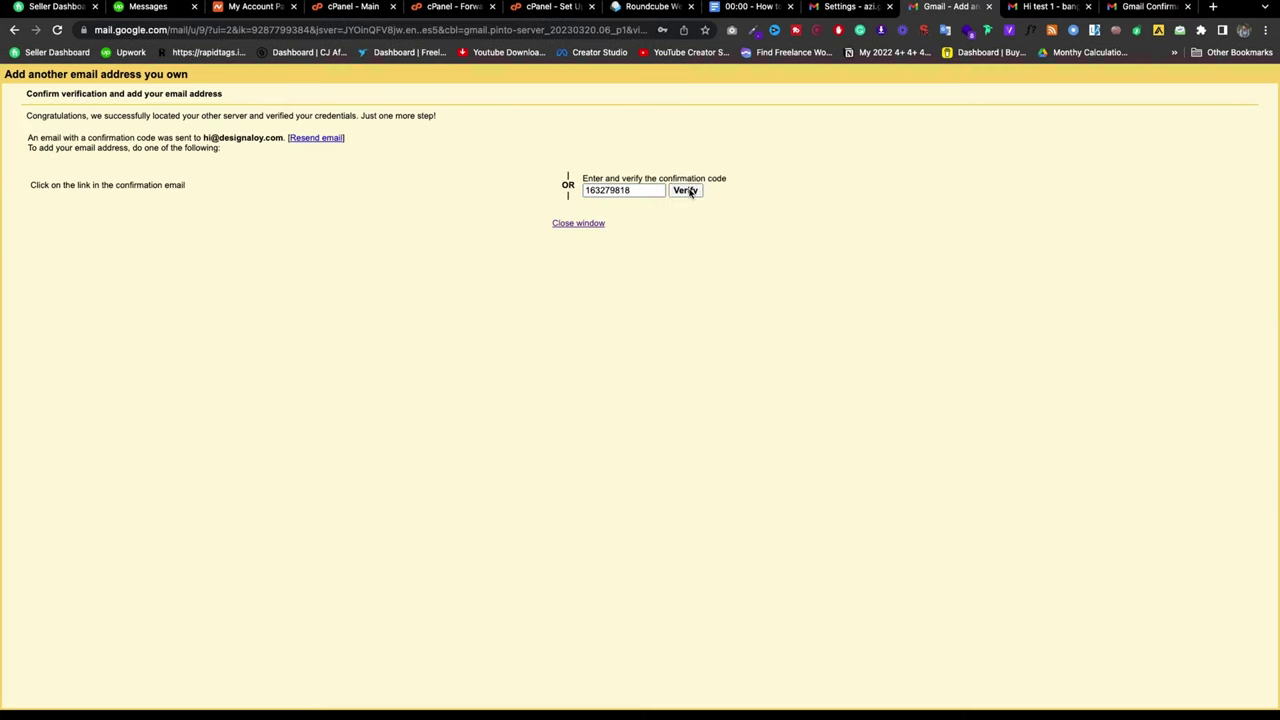
{"action": "left_click", "coordinate": [686, 190]}
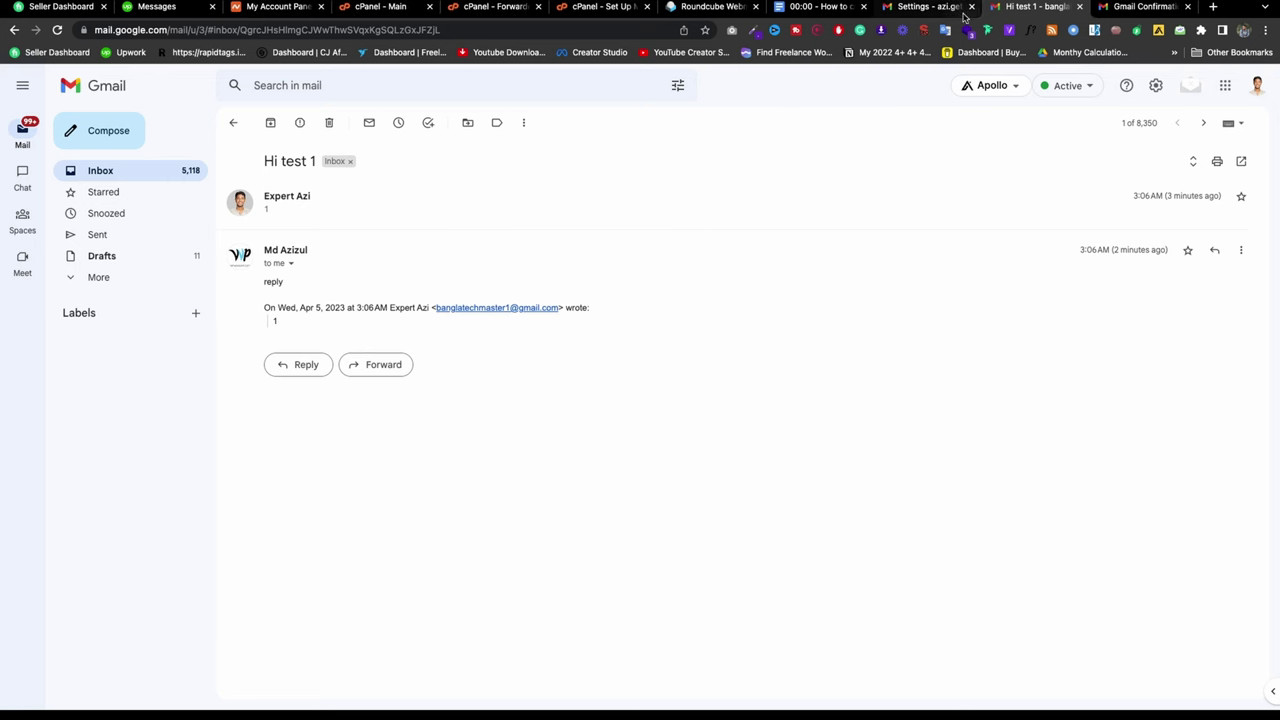
{"action": "left_click", "coordinate": [925, 6]}
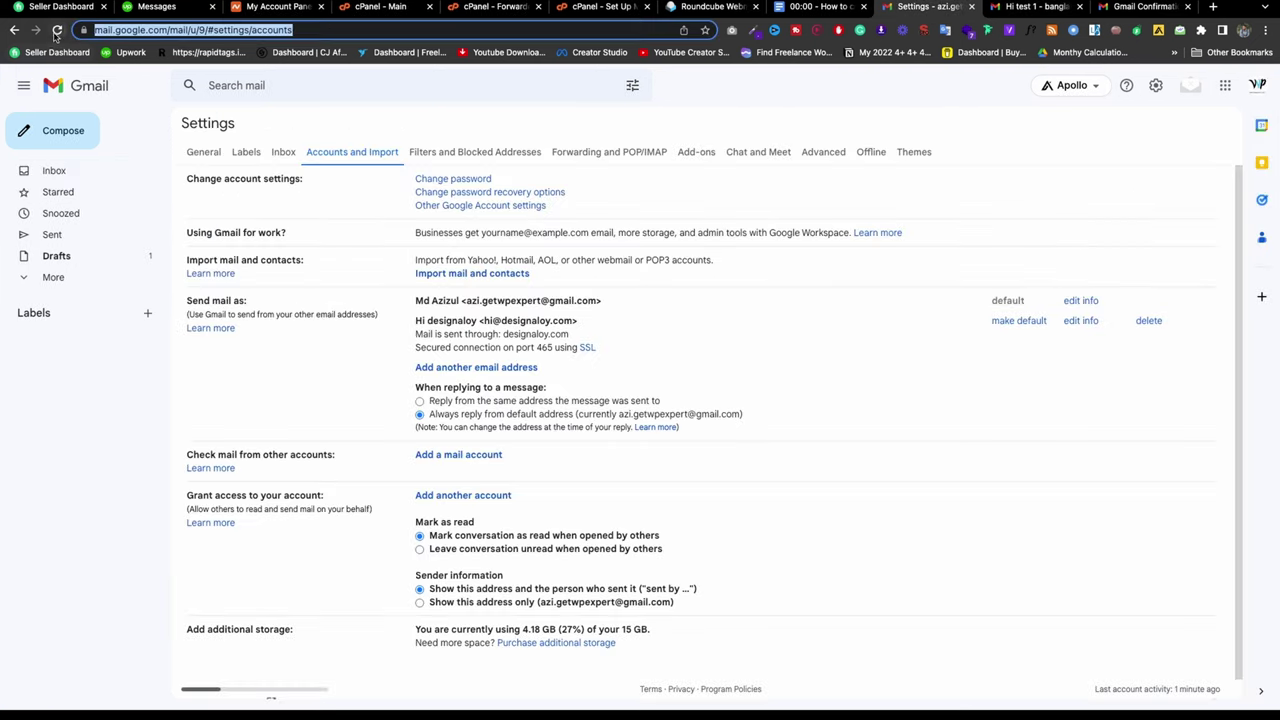
Step: Make the domain address the default sender and start a message sent from it
{"action": "left_click", "coordinate": [57, 30]}
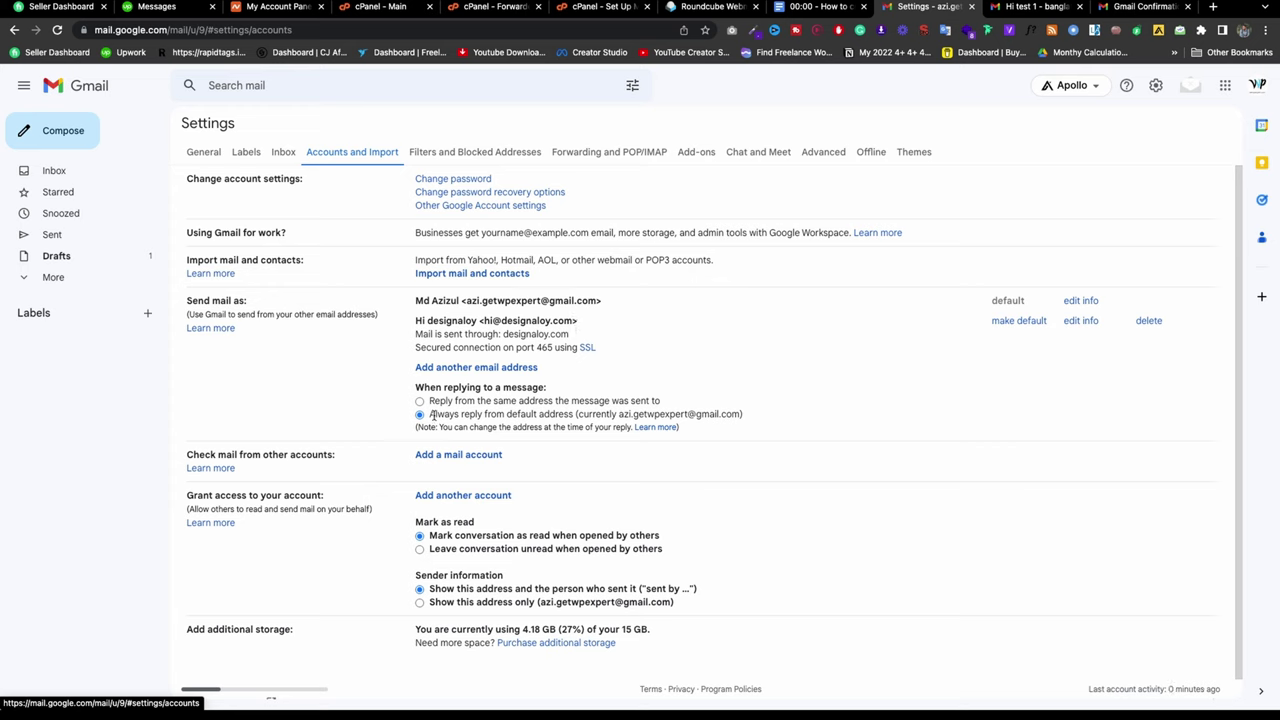
{"action": "left_click", "coordinate": [1010, 322]}
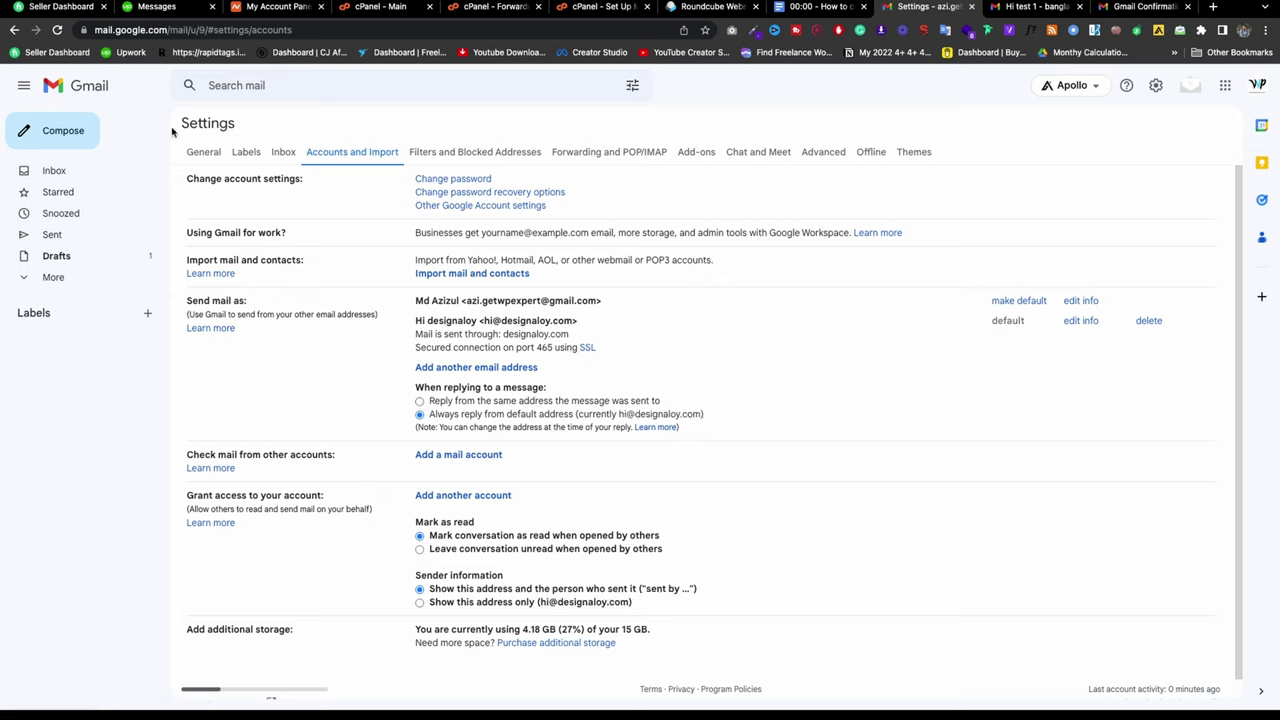
{"action": "left_click", "coordinate": [60, 131]}
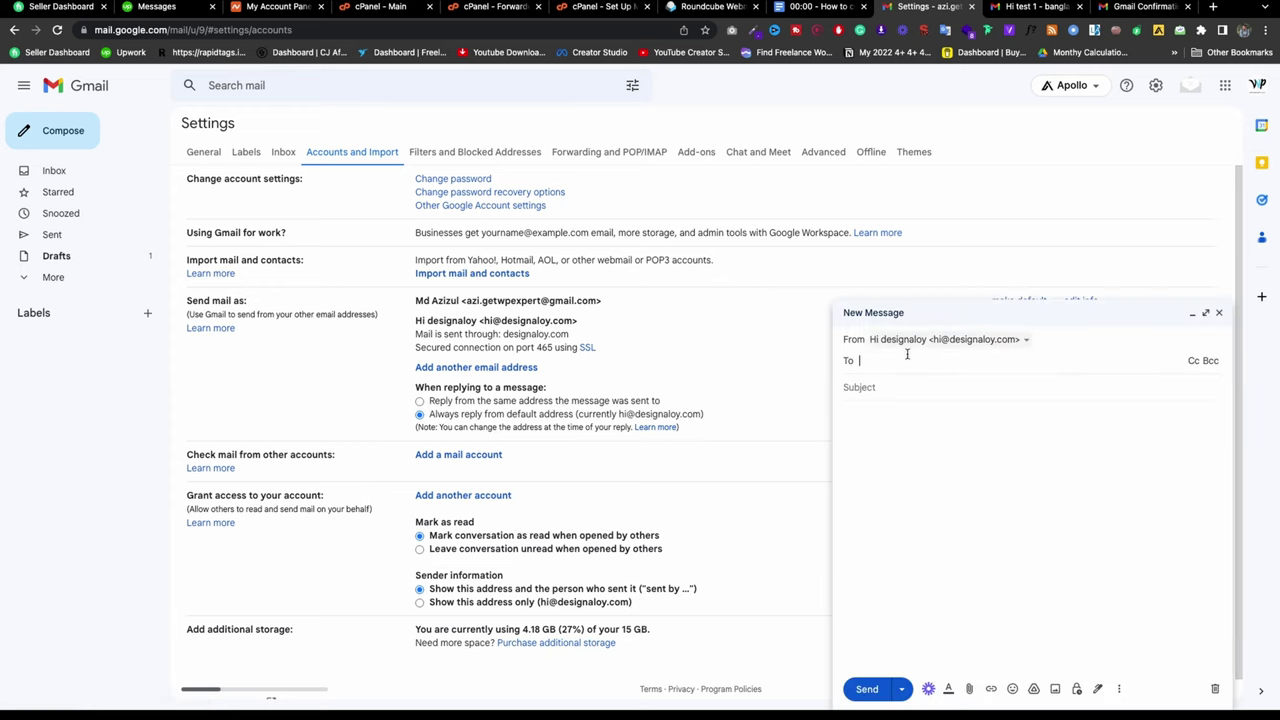
{"action": "left_click", "coordinate": [911, 388]}
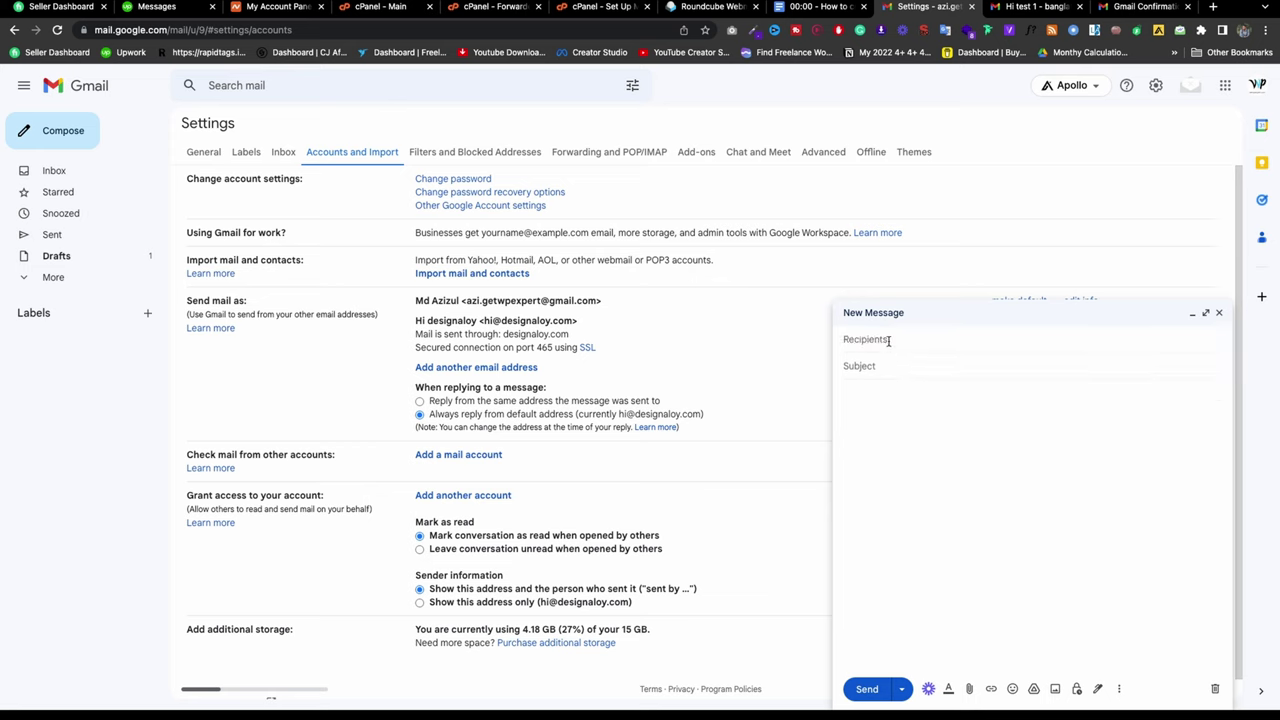
{"action": "left_click", "coordinate": [888, 341]}
{"action": "left_click", "coordinate": [915, 344]}
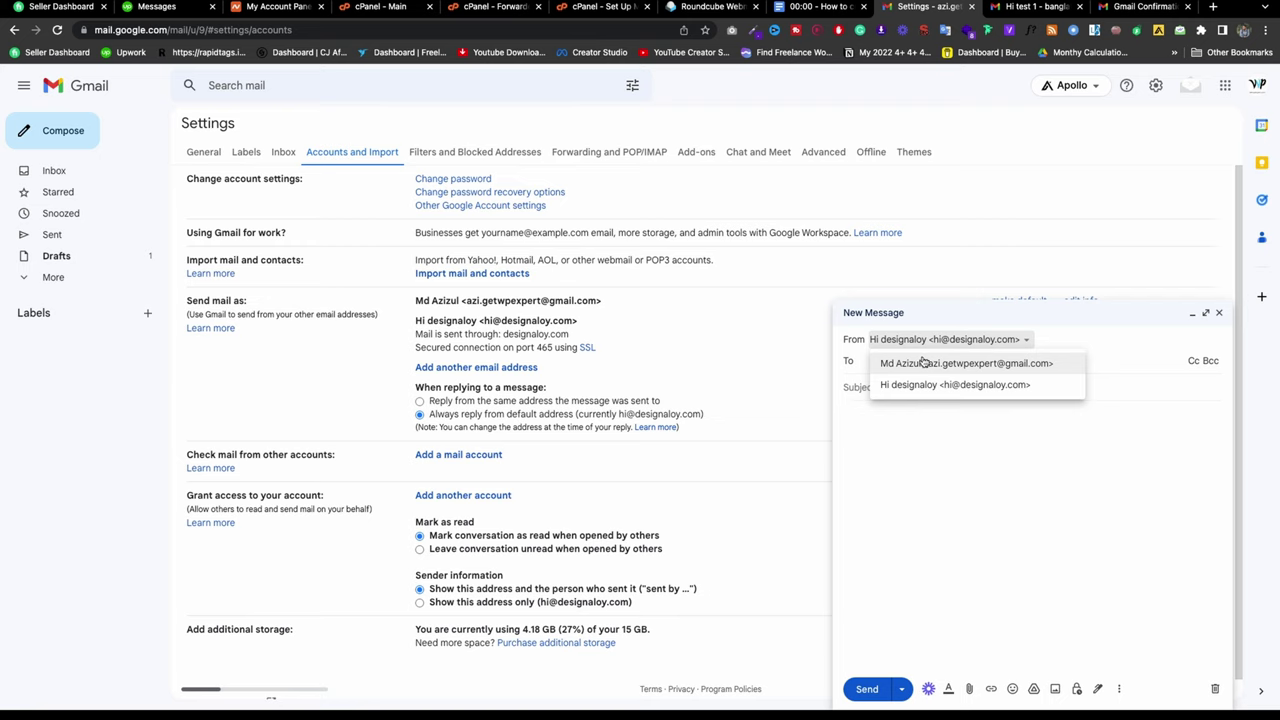
{"action": "left_click", "coordinate": [943, 384]}
{"action": "left_click", "coordinate": [943, 340]}
{"action": "left_click", "coordinate": [953, 362]}
{"action": "left_click", "coordinate": [960, 344]}
{"action": "left_click", "coordinate": [957, 382]}
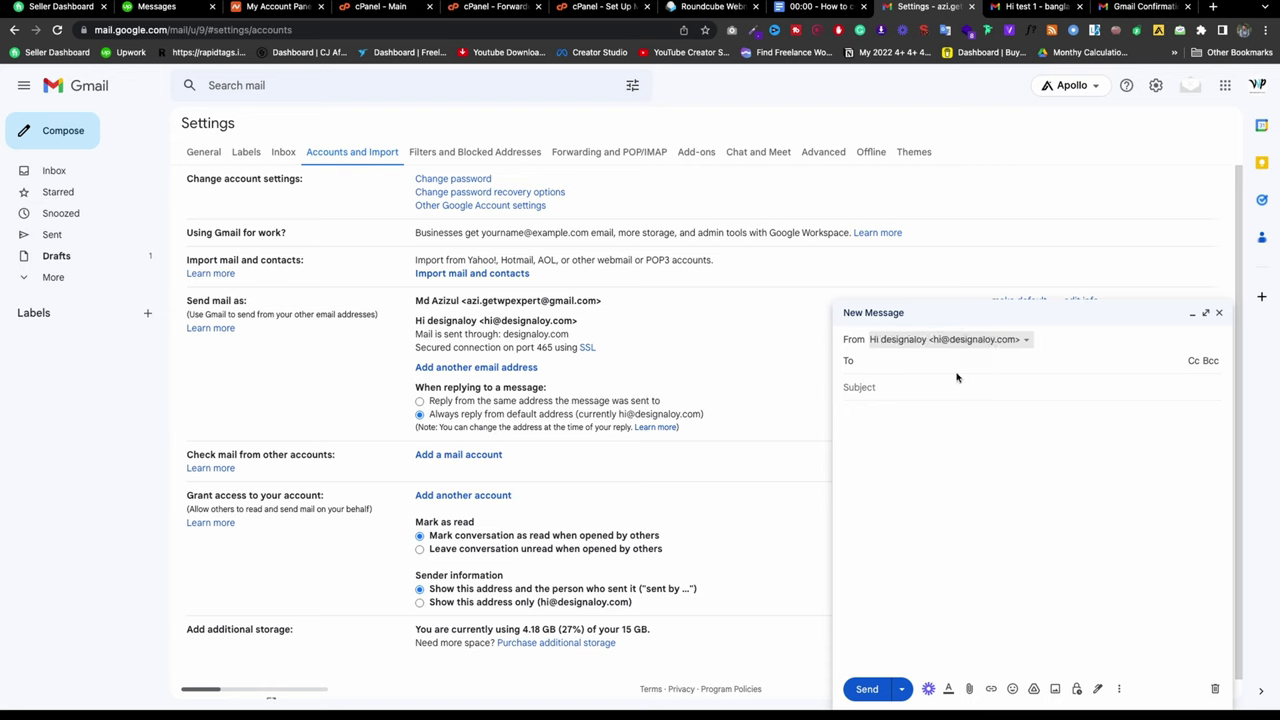
Step: Send the contact a test with subject '3 azi test' and body 'aaaa', then view it
{"action": "left_click", "coordinate": [922, 359]}
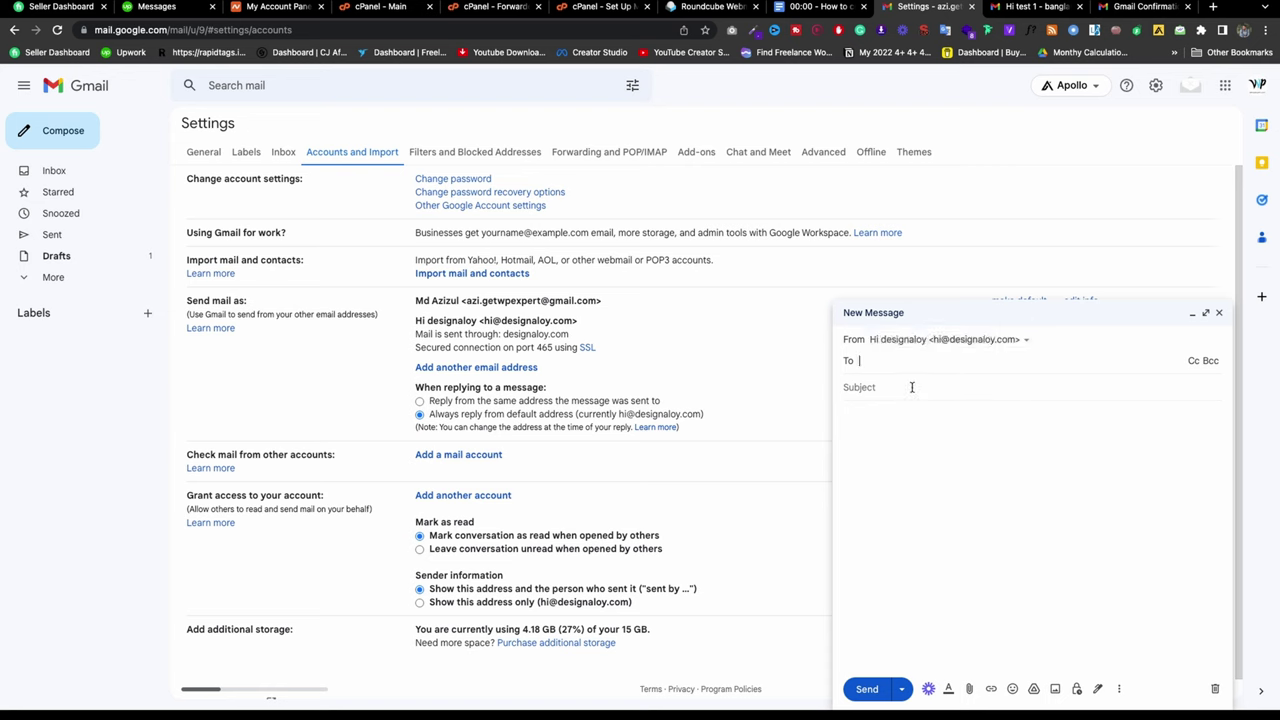
{"action": "type", "text": "az"}
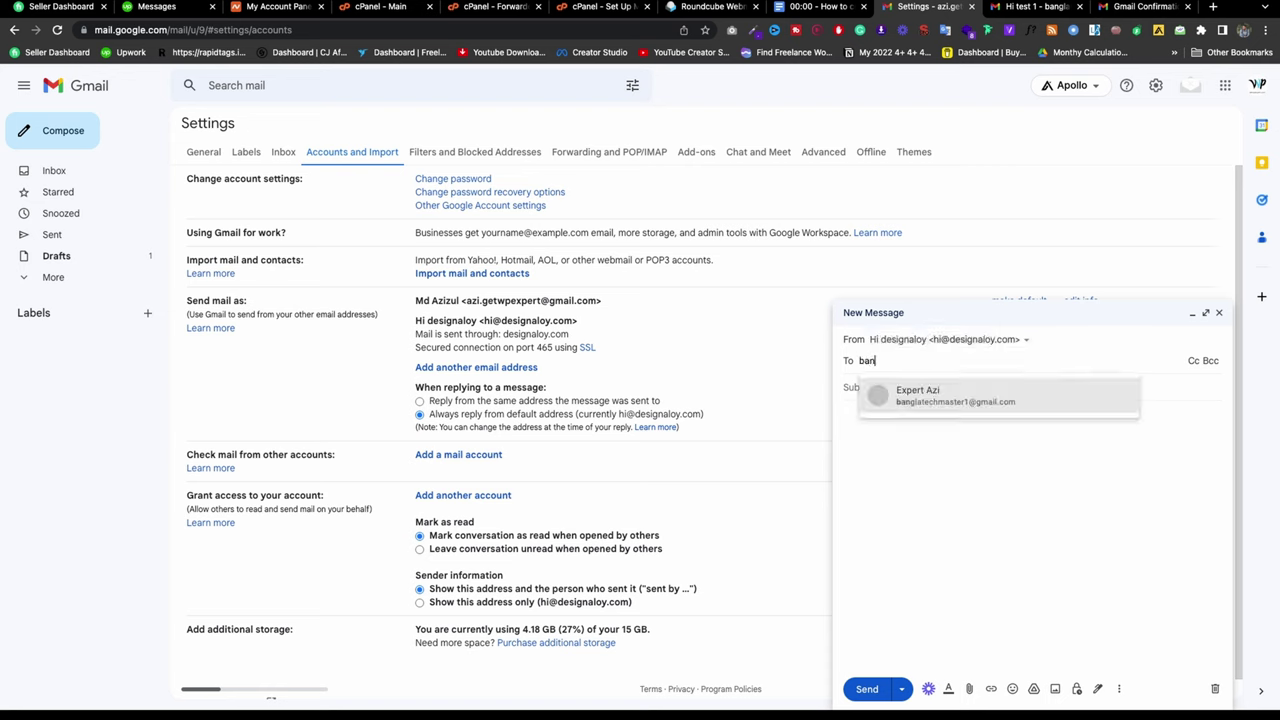
{"action": "left_click", "coordinate": [940, 390]}
{"action": "left_click", "coordinate": [904, 404]}
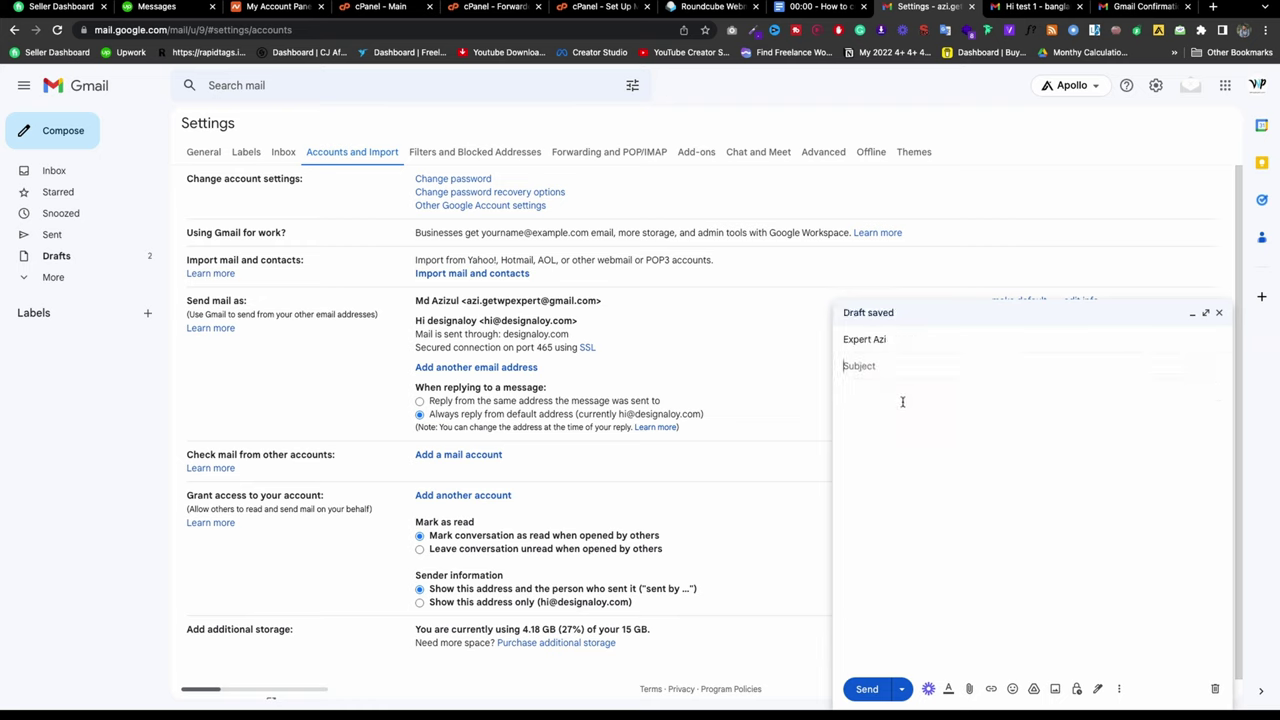
{"action": "type", "text": "3 azi test"}
{"action": "left_click", "coordinate": [917, 405]}
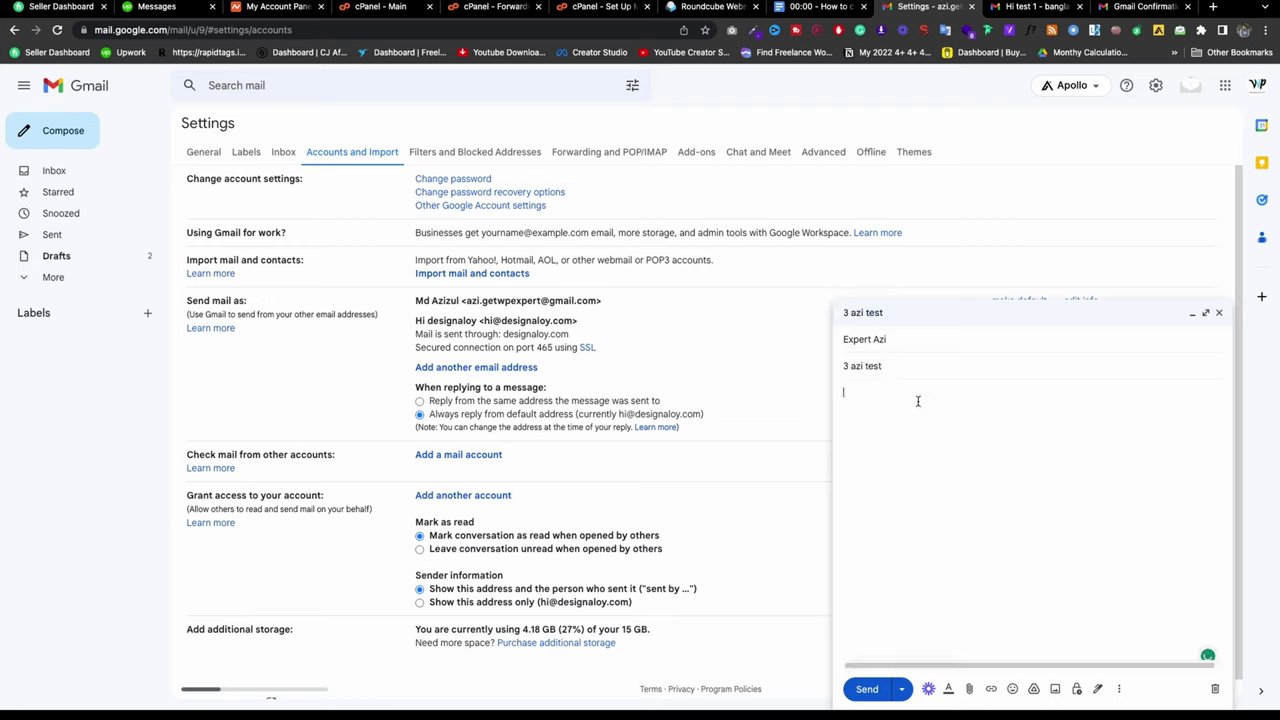
{"action": "type", "text": "aaaa"}
{"action": "left_click", "coordinate": [865, 690]}
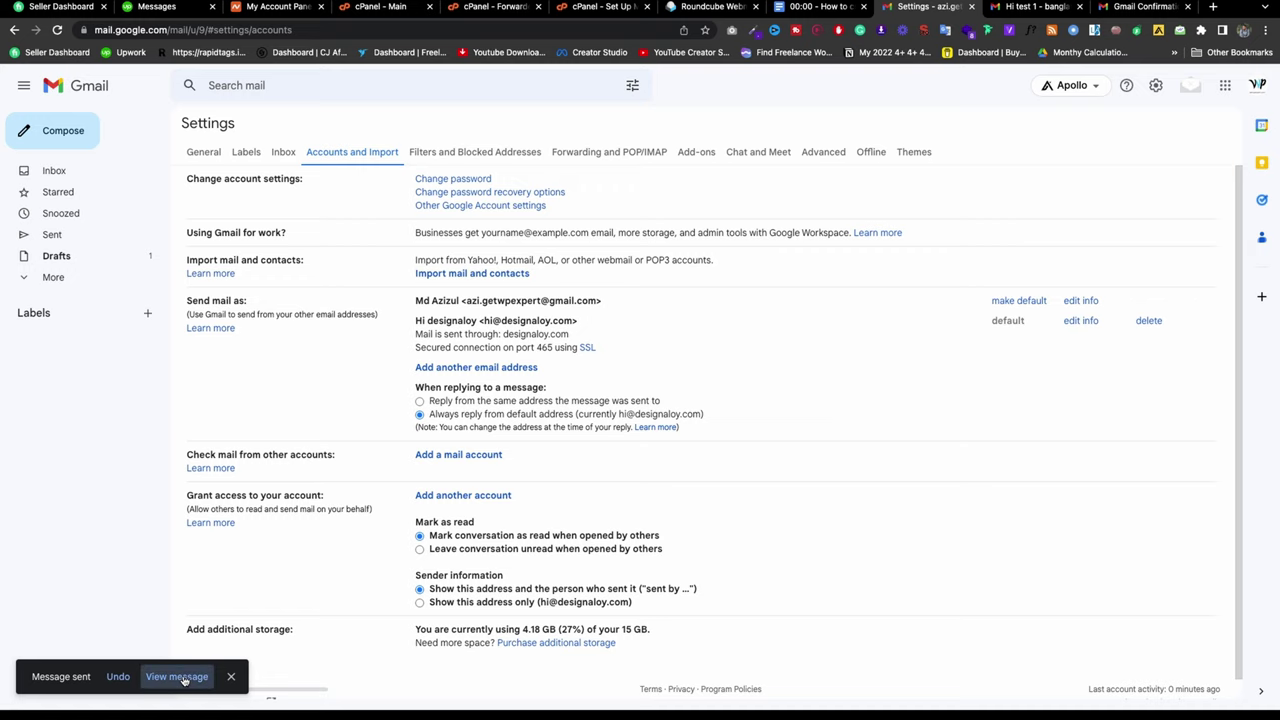
{"action": "left_click", "coordinate": [177, 677]}
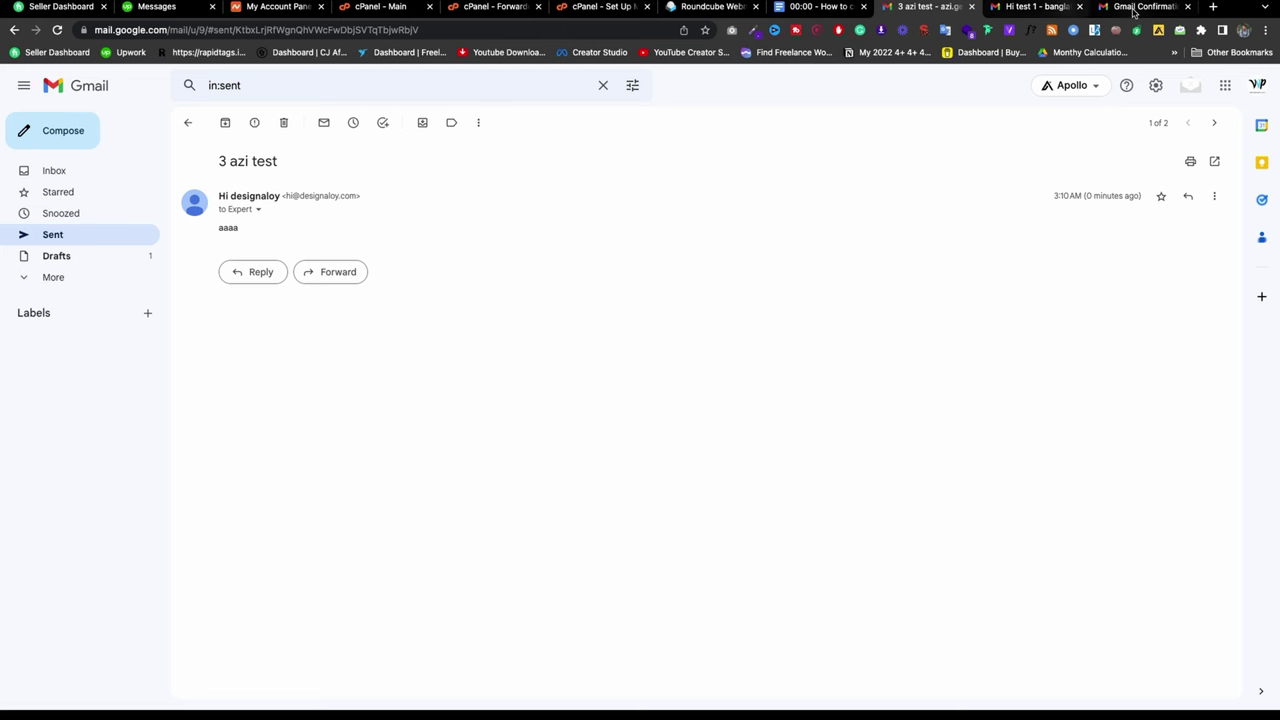
Step: In the receiving account, reload the inbox and check Spam for the test message
{"action": "left_click", "coordinate": [1013, 18]}
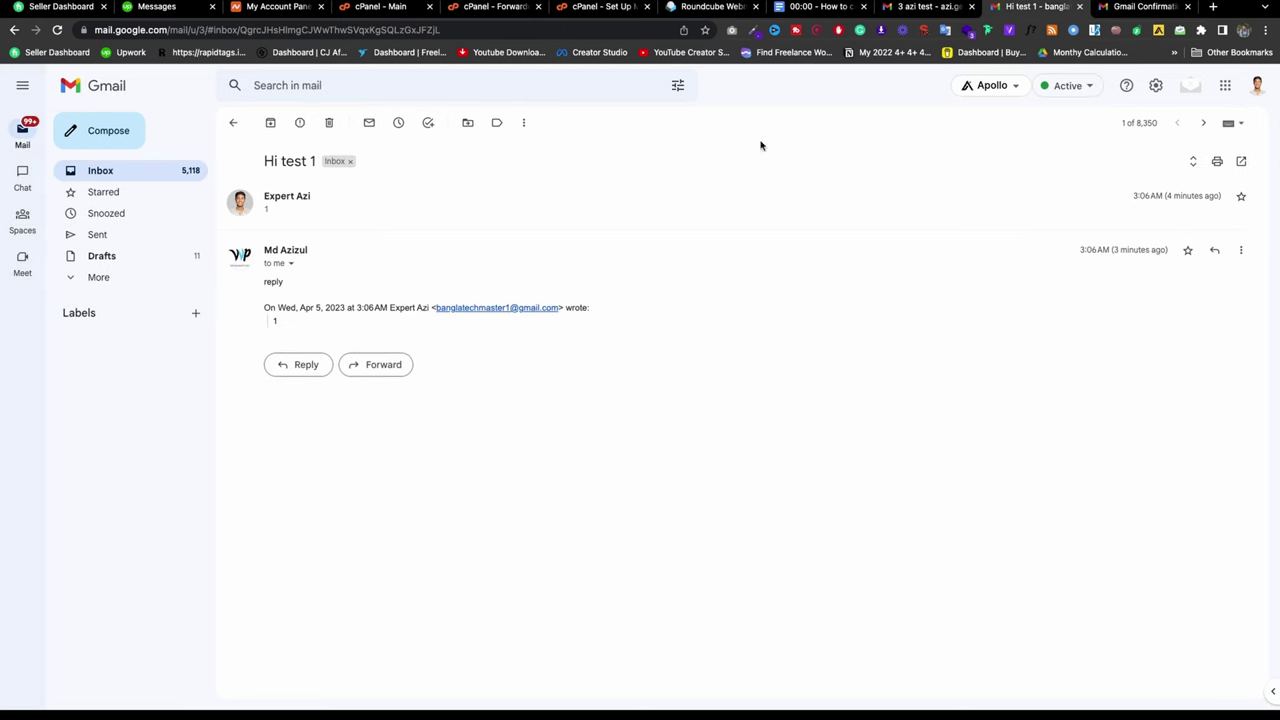
{"action": "left_click", "coordinate": [107, 171]}
{"action": "left_click", "coordinate": [57, 30]}
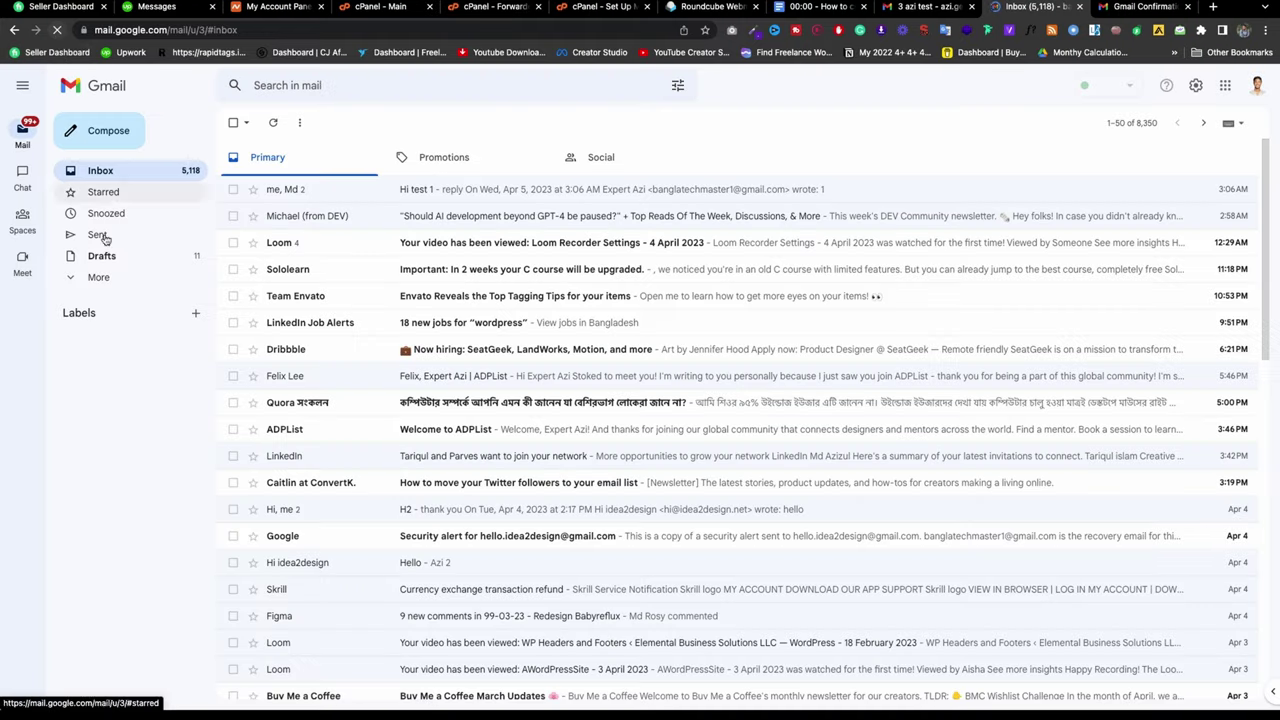
{"action": "left_click", "coordinate": [95, 279]}
{"action": "left_click", "coordinate": [121, 364]}
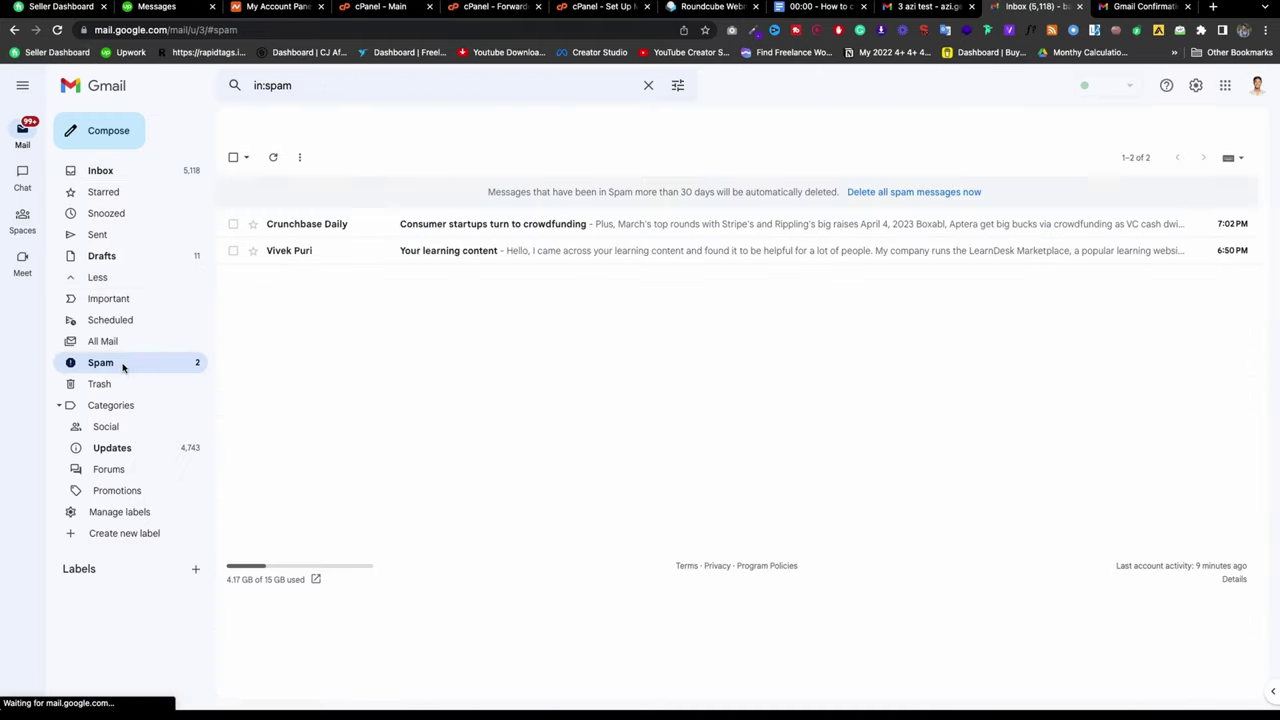
{"action": "left_click", "coordinate": [97, 171]}
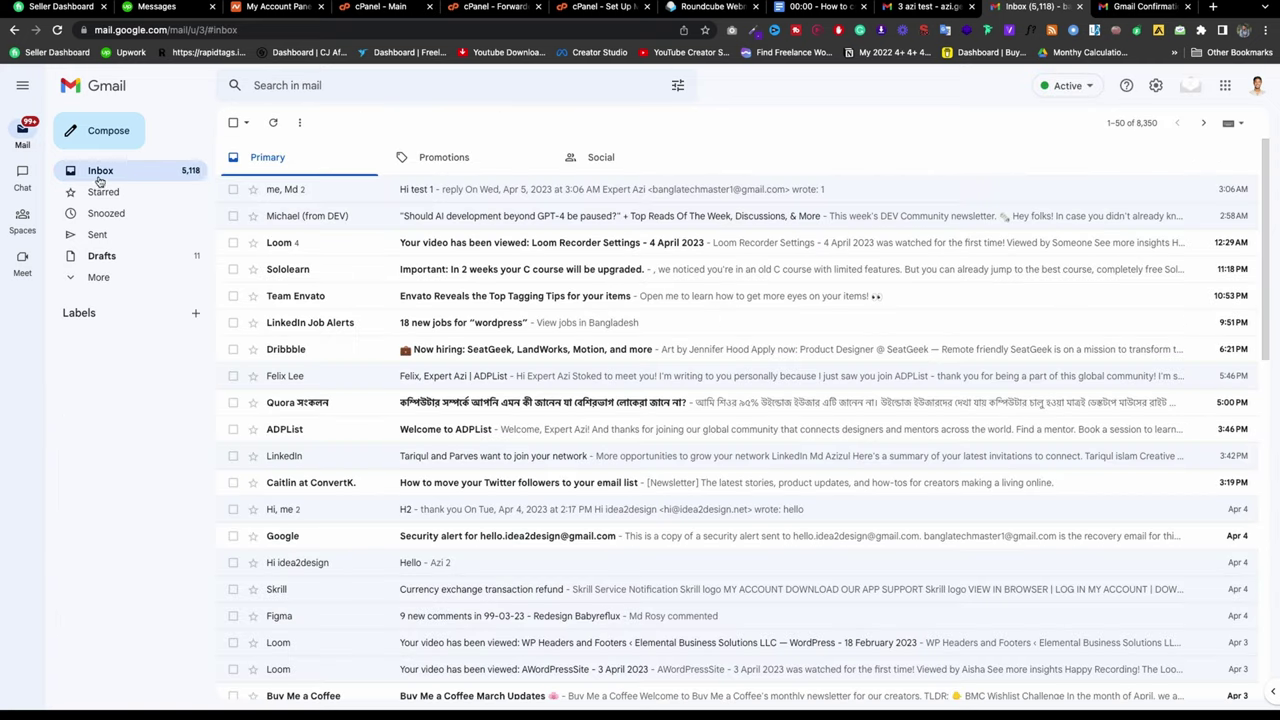
{"action": "left_click", "coordinate": [58, 30]}
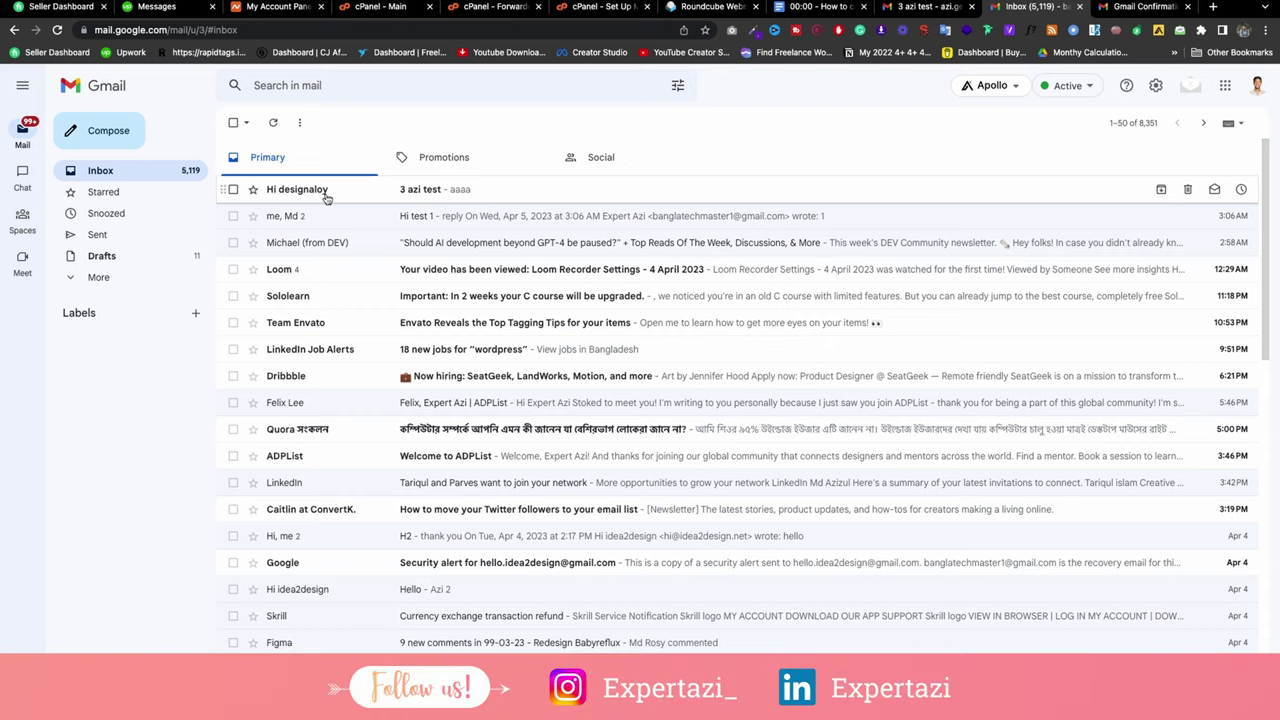
Step: Reply 'thank you' to '3 azi test' and return to the sending account's tab
{"action": "left_click", "coordinate": [556, 195]}
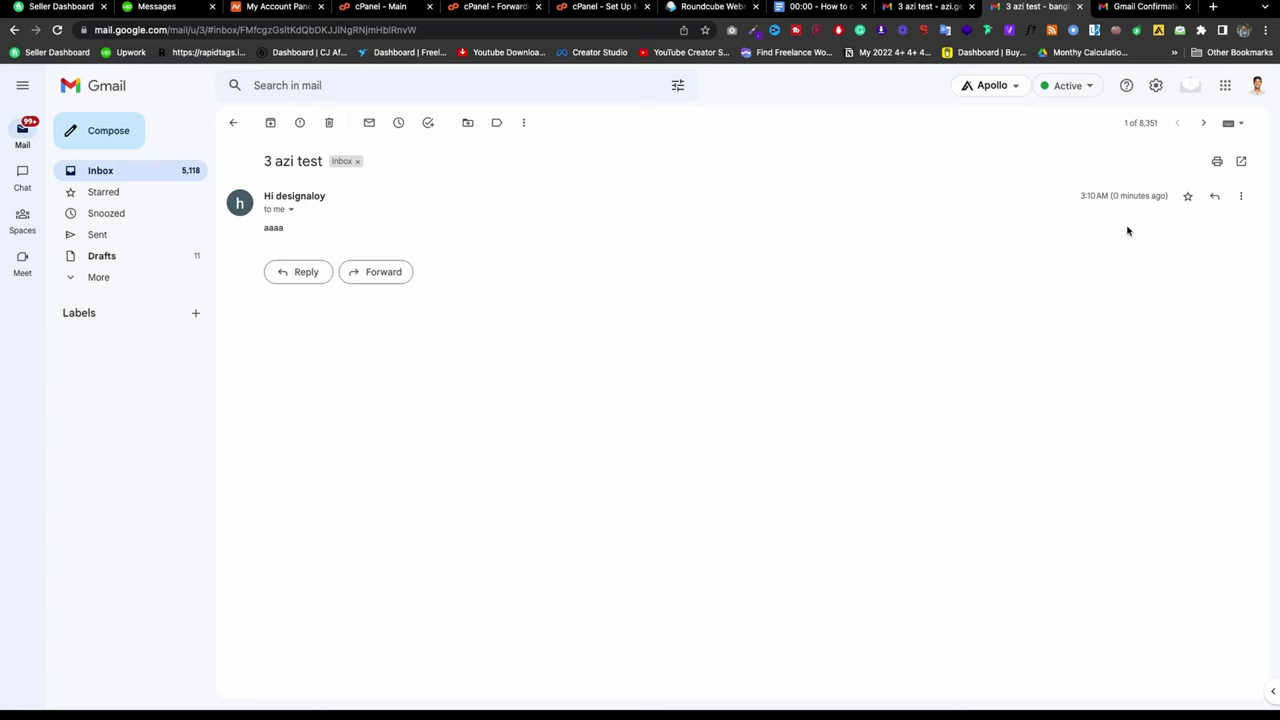
{"action": "left_click", "coordinate": [1214, 196]}
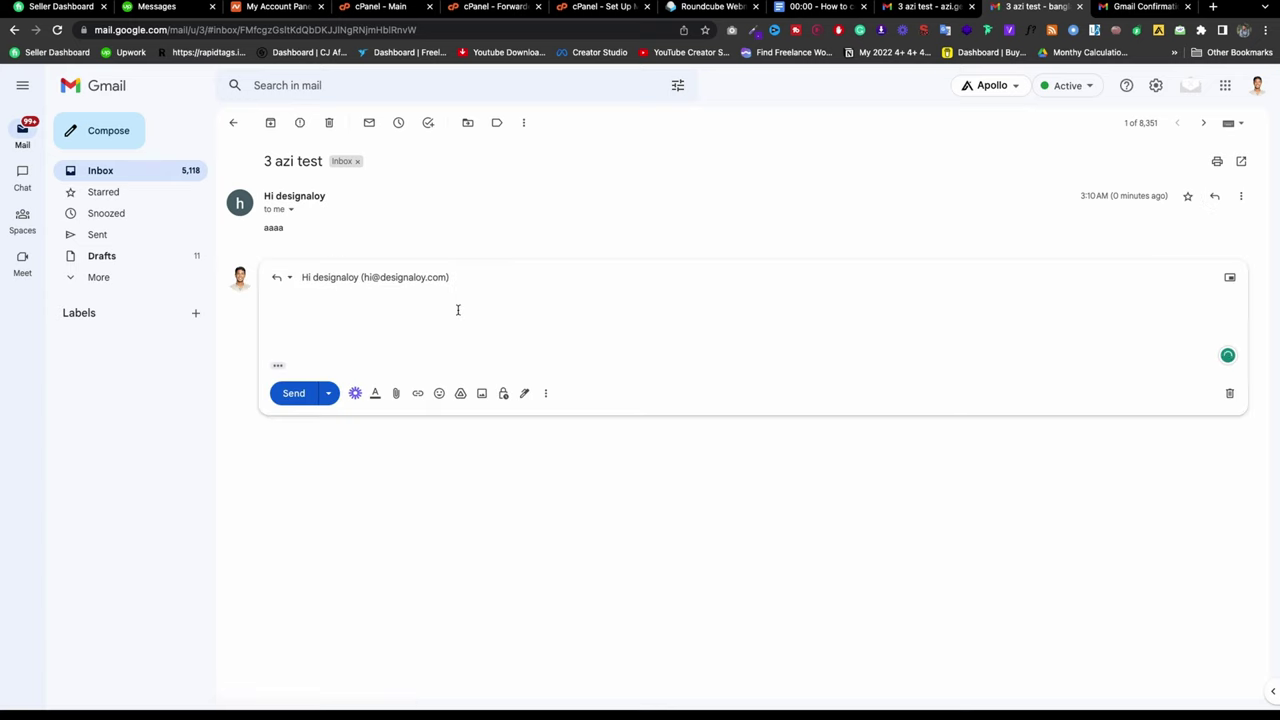
{"action": "type", "text": "thank you"}
{"action": "left_click", "coordinate": [290, 396]}
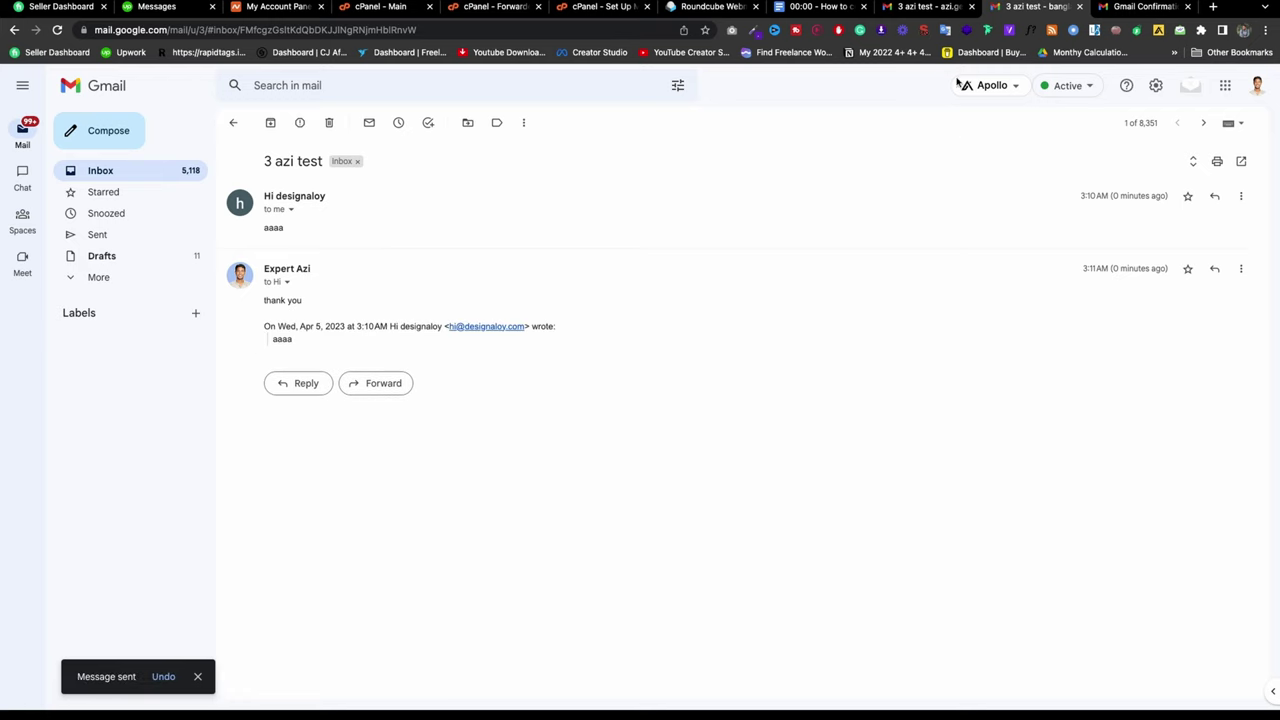
{"action": "left_click", "coordinate": [928, 7]}
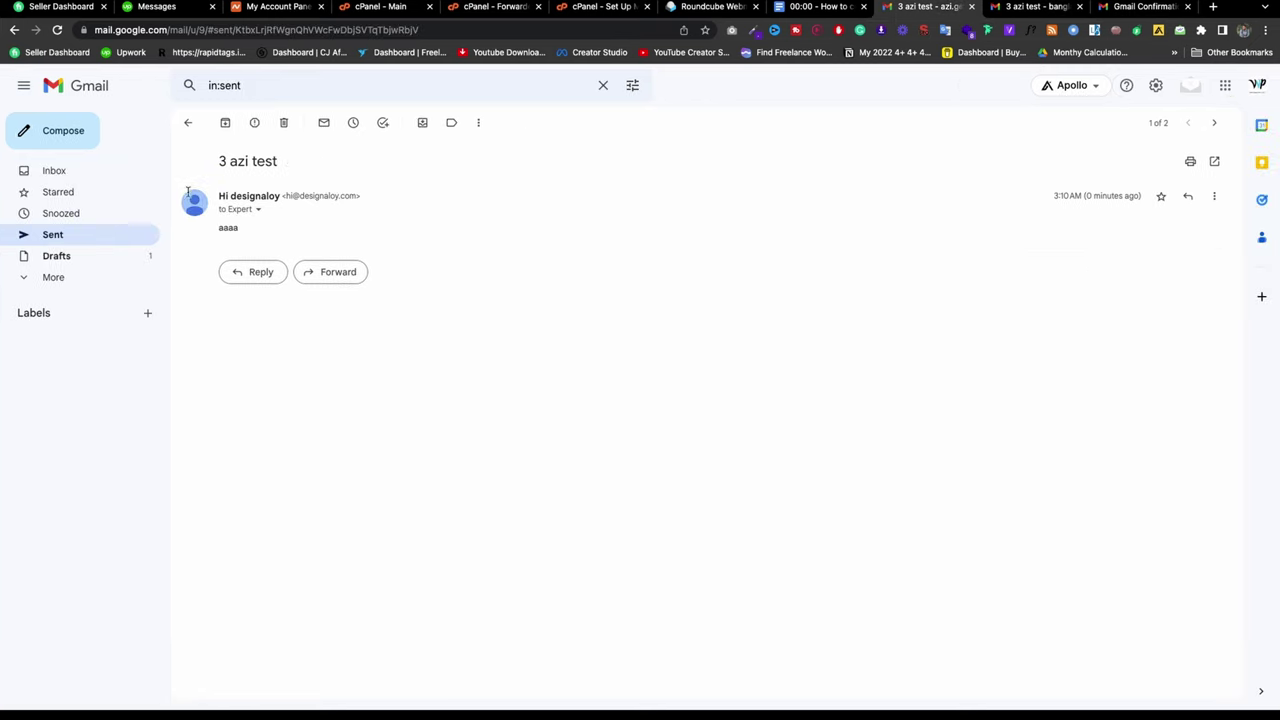
Step: Reload the sending account and check Spam and Inbox for the reply
{"action": "left_click", "coordinate": [58, 30]}
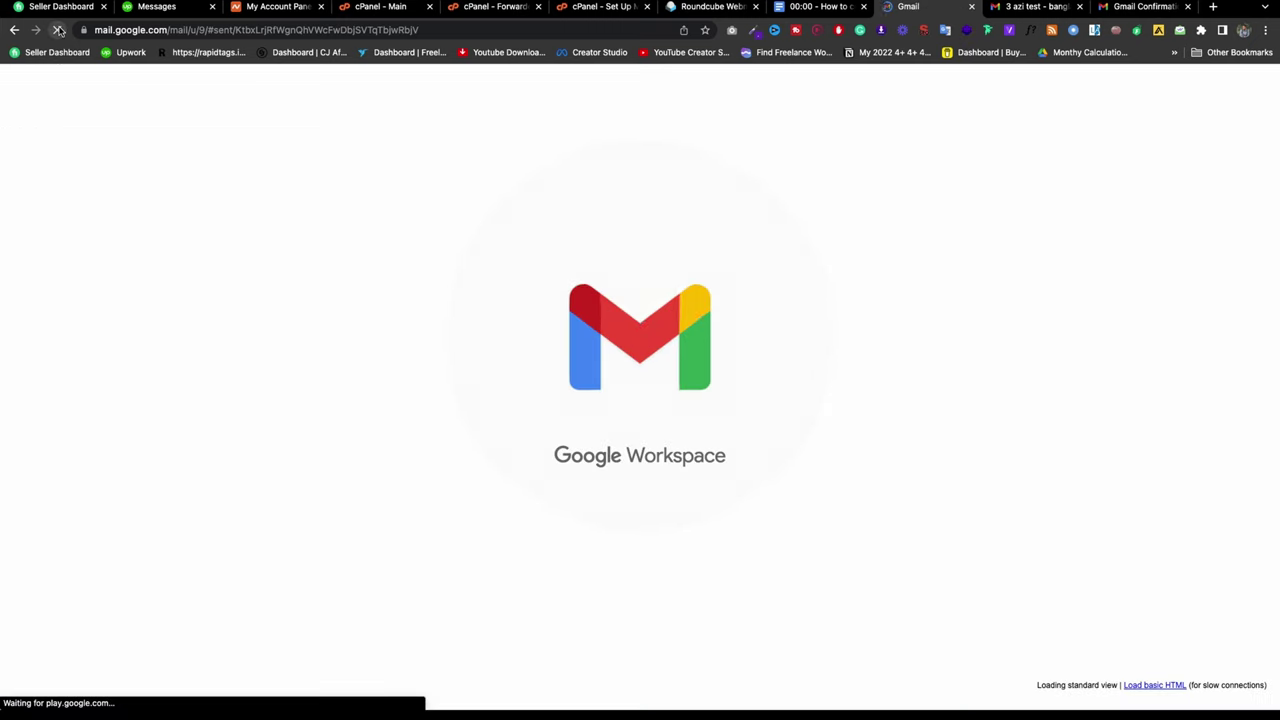
{"action": "left_click", "coordinate": [81, 171]}
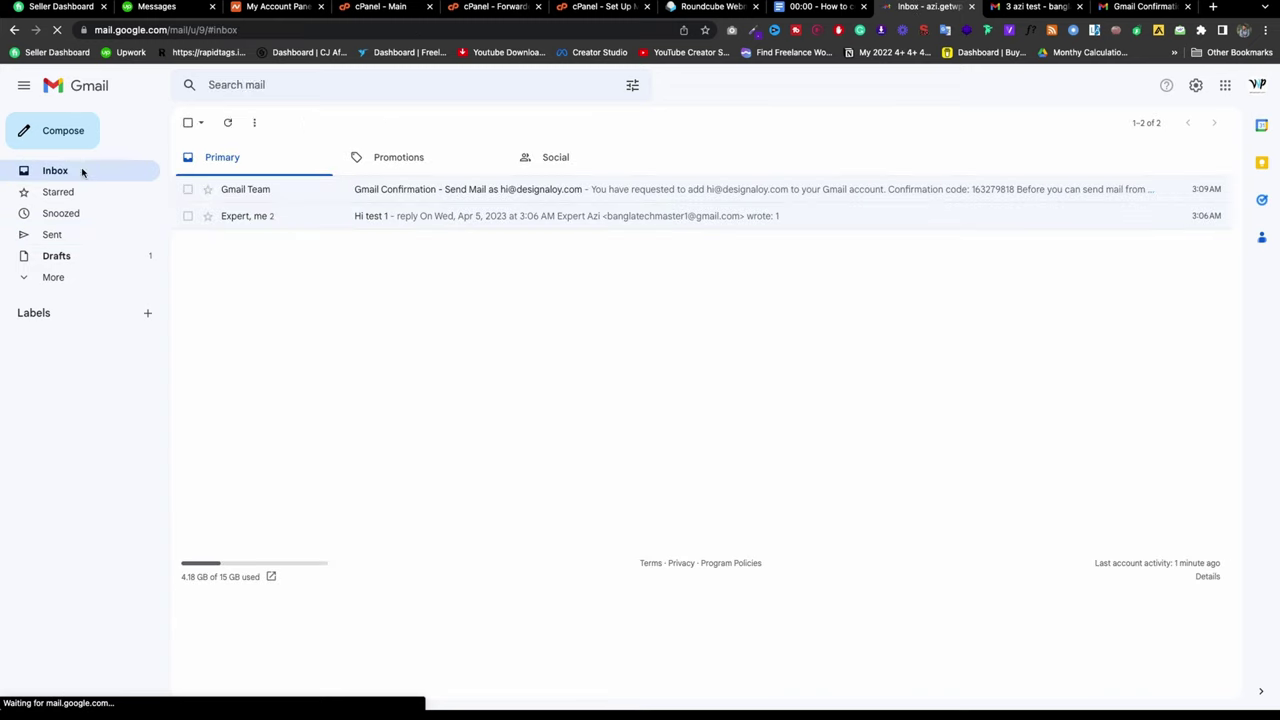
{"action": "left_click", "coordinate": [58, 30]}
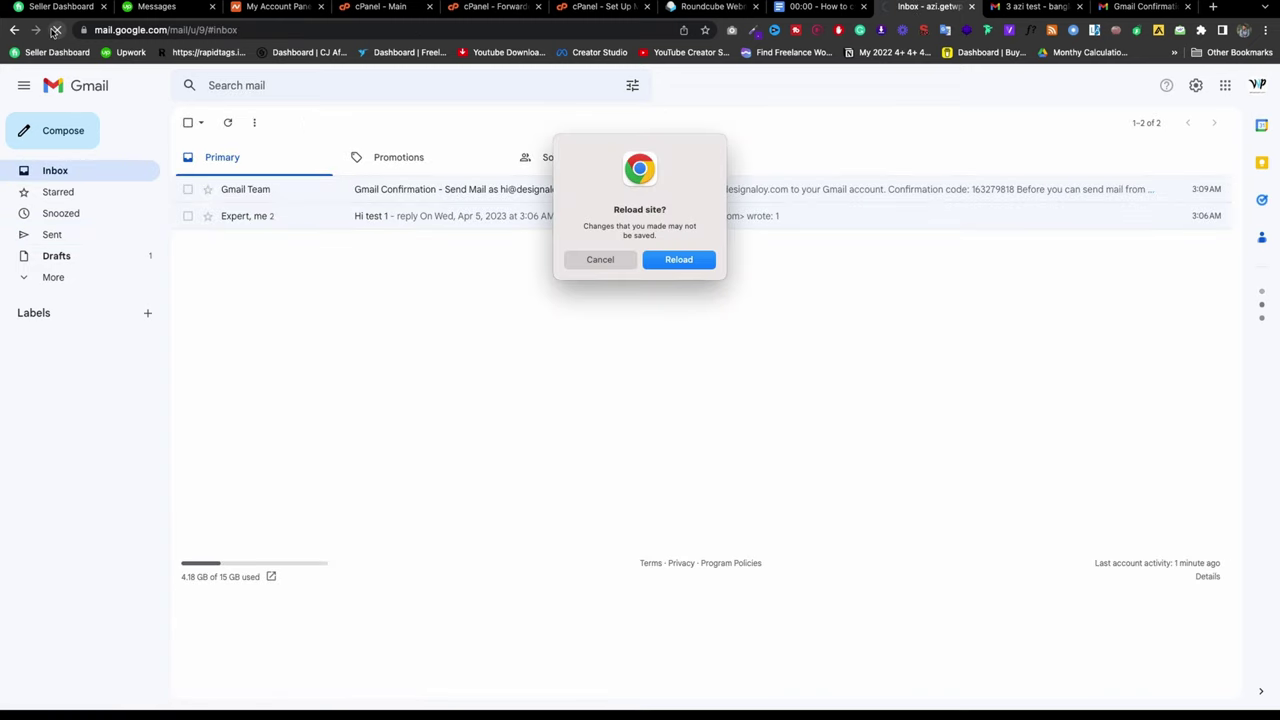
{"action": "left_click", "coordinate": [679, 260]}
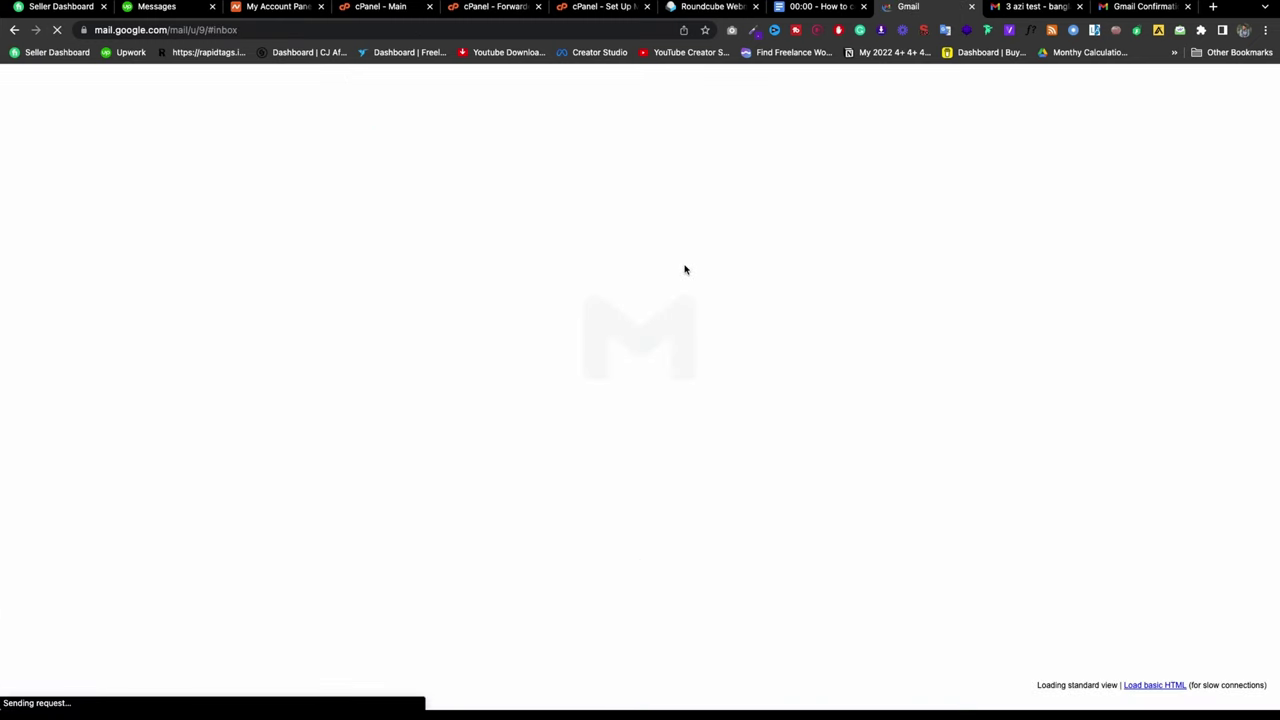
{"action": "left_click", "coordinate": [100, 277]}
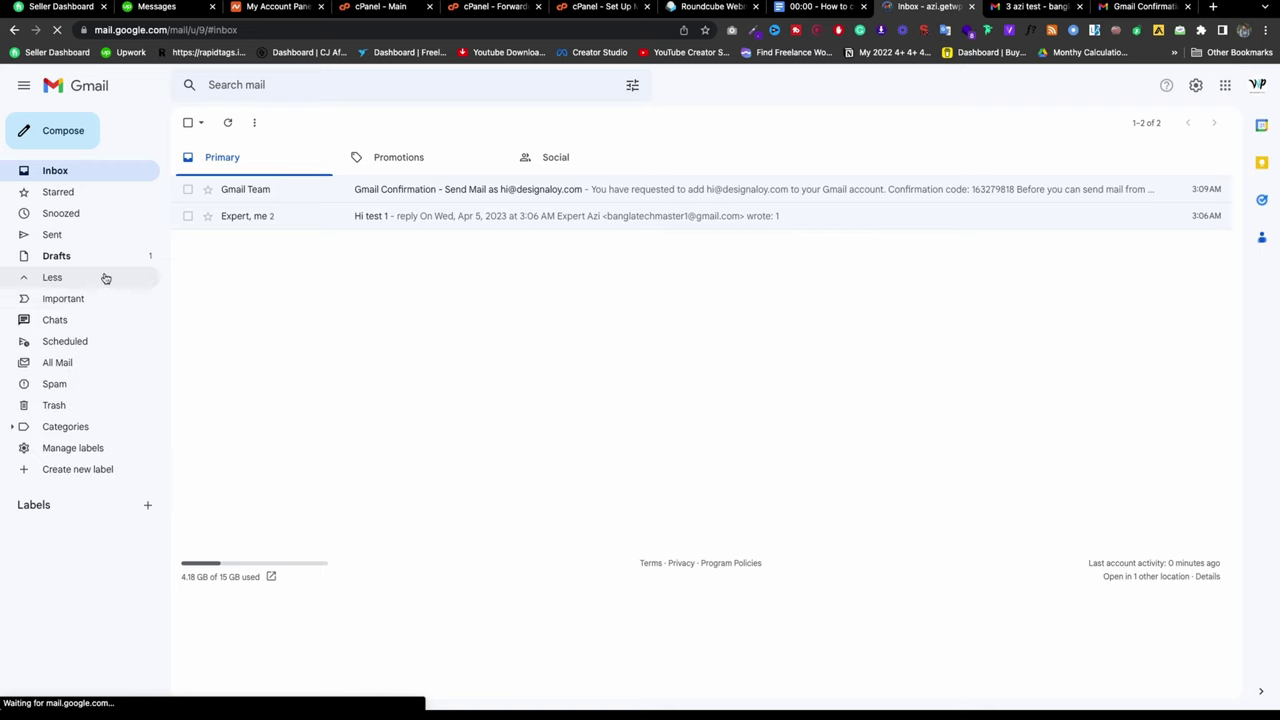
{"action": "left_click", "coordinate": [74, 382]}
{"action": "left_click", "coordinate": [55, 172]}
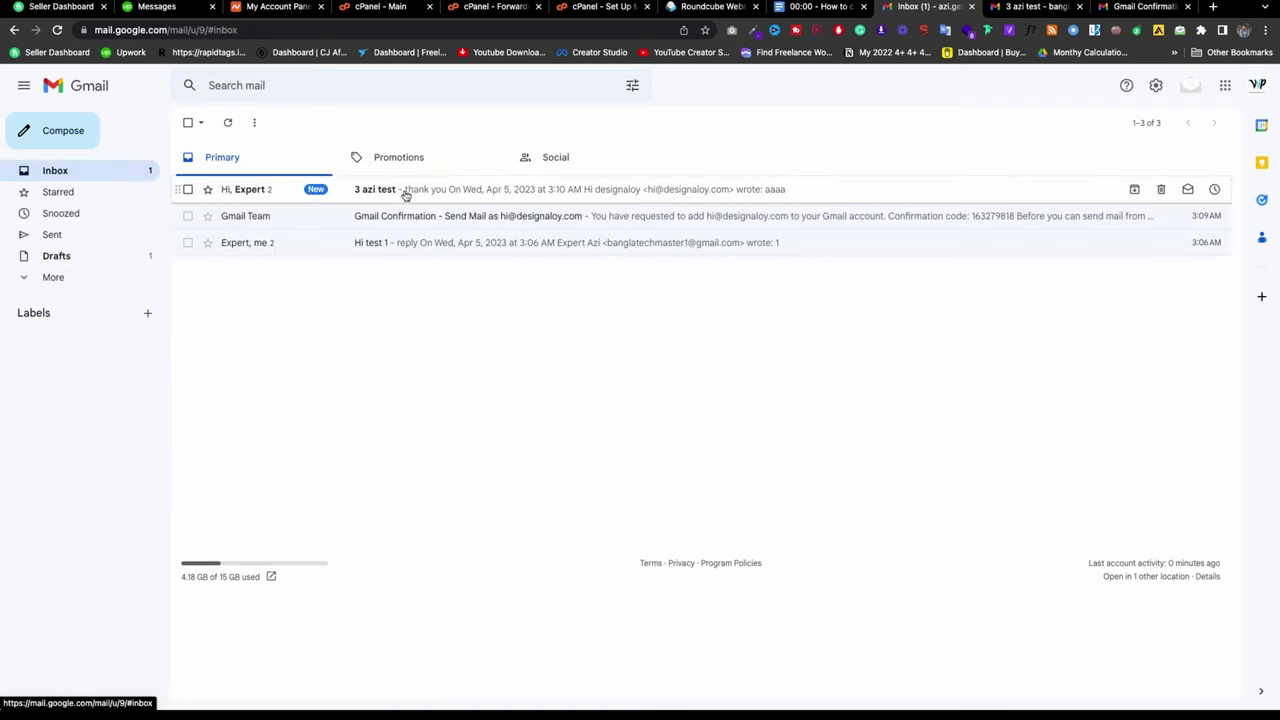
Step: Open the '3 azi test' conversation to review the thank-you reply, then go to Google Docs
{"action": "left_click", "coordinate": [510, 197]}
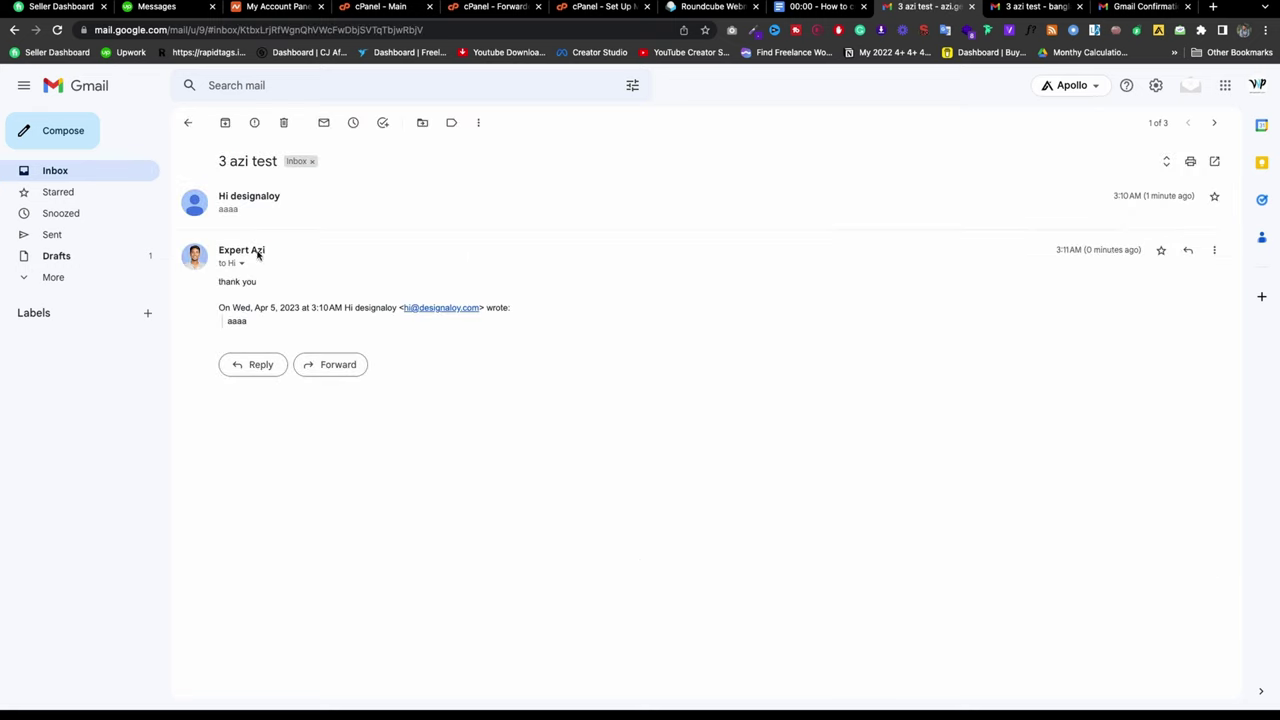
{"action": "left_click_drag", "start_coordinate": [250, 321], "coordinate": [226, 320]}
{"action": "left_click", "coordinate": [266, 282]}
{"action": "triple_click", "coordinate": [242, 287]}
{"action": "left_click", "coordinate": [282, 289]}
{"action": "left_click", "coordinate": [820, 6]}
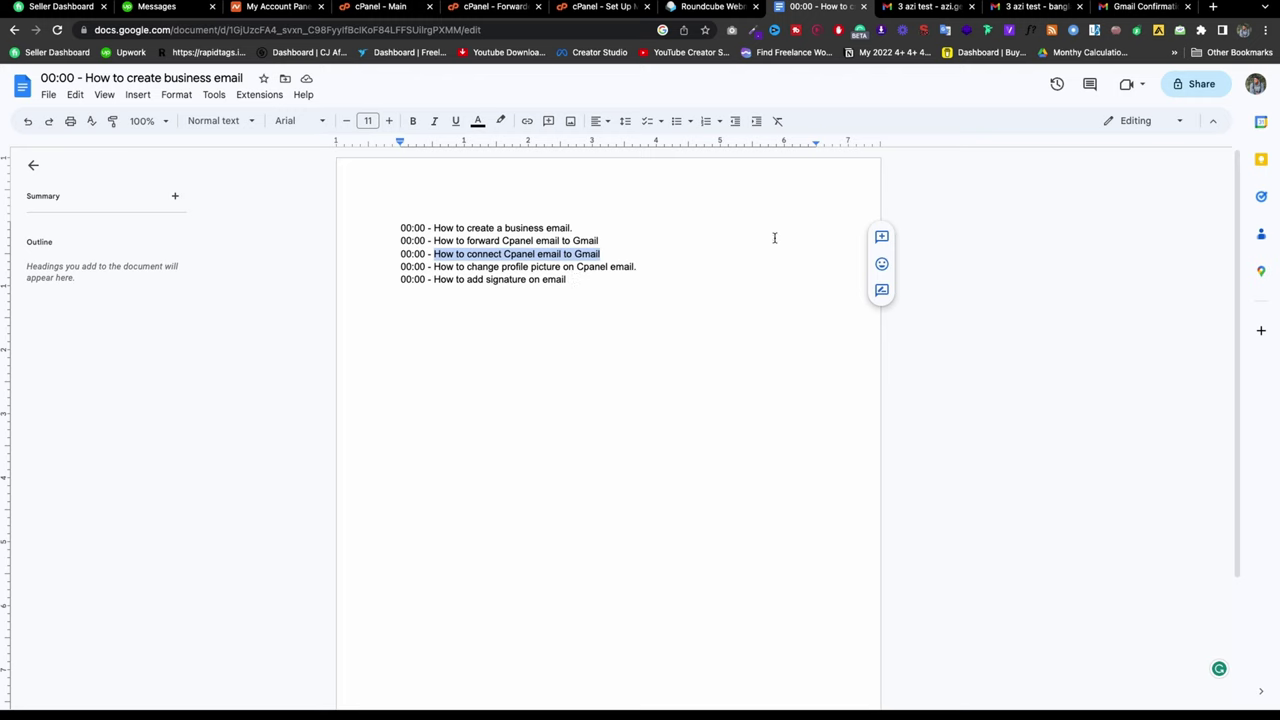
Step: Highlight the 'How to change profile picture on Cpanel email' topic, then return to the Gmail thread
{"action": "left_click_drag", "start_coordinate": [643, 266], "coordinate": [437, 266]}
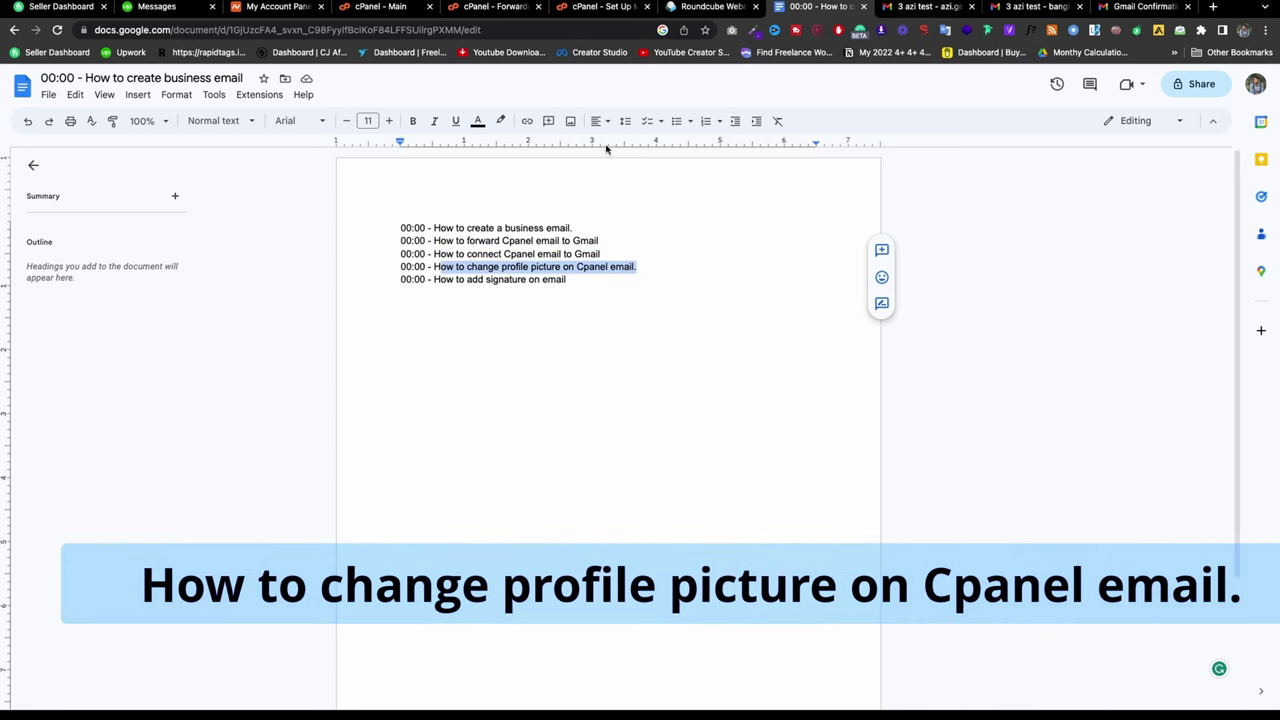
{"action": "left_click", "coordinate": [926, 7]}
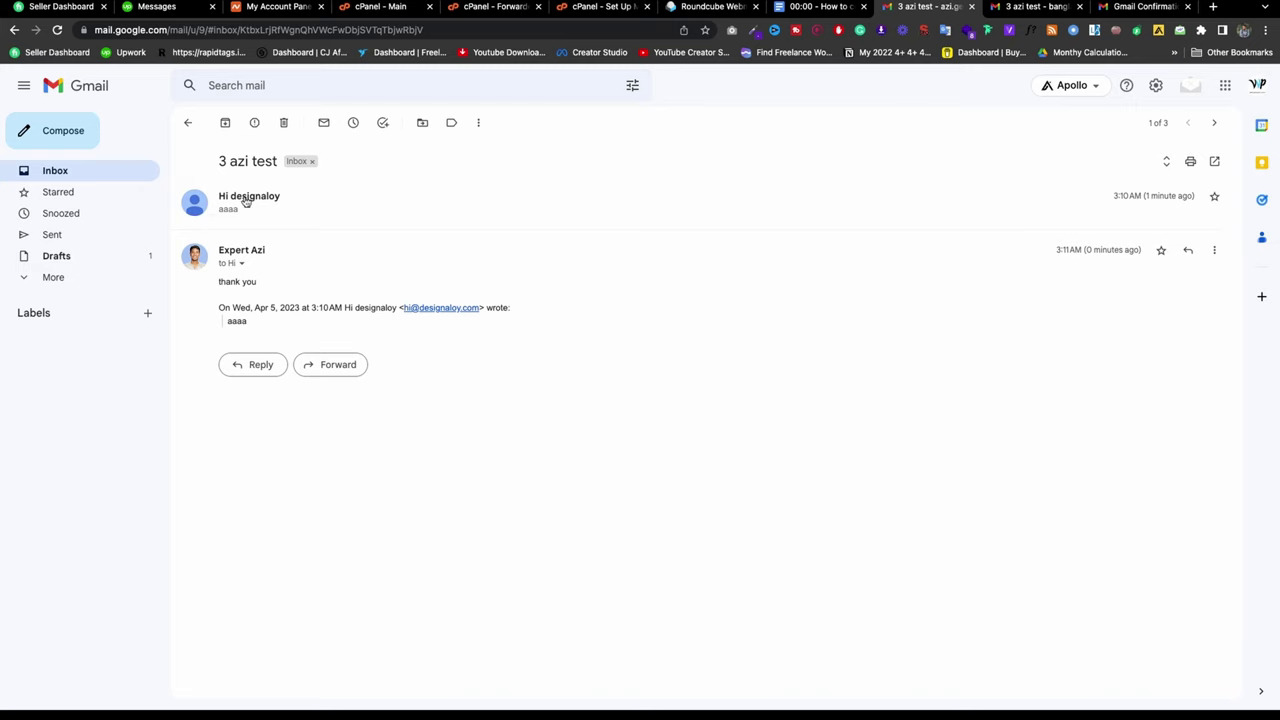
Step: Expand the 'Hi designaloy' message, select its sender address, and launch Brave from the Dock
{"action": "left_click", "coordinate": [245, 205]}
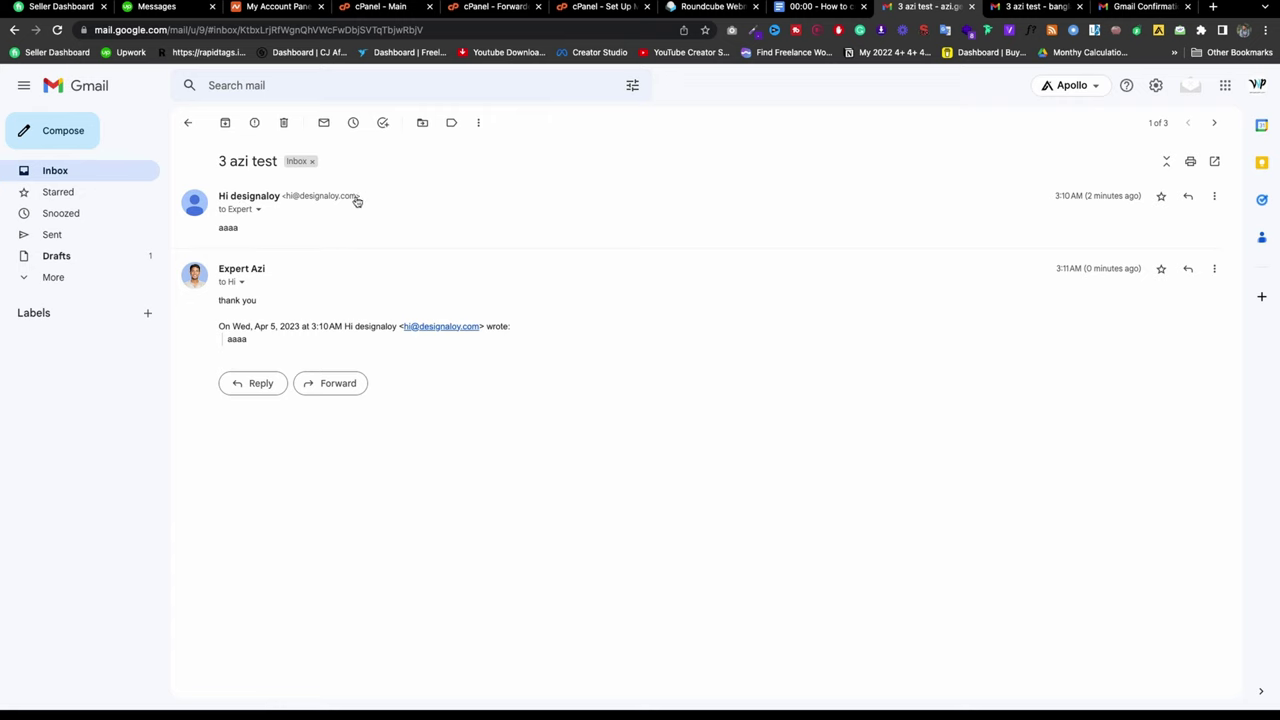
{"action": "left_click_drag", "start_coordinate": [357, 202], "coordinate": [287, 200]}
{"action": "key", "text": "super+c"}
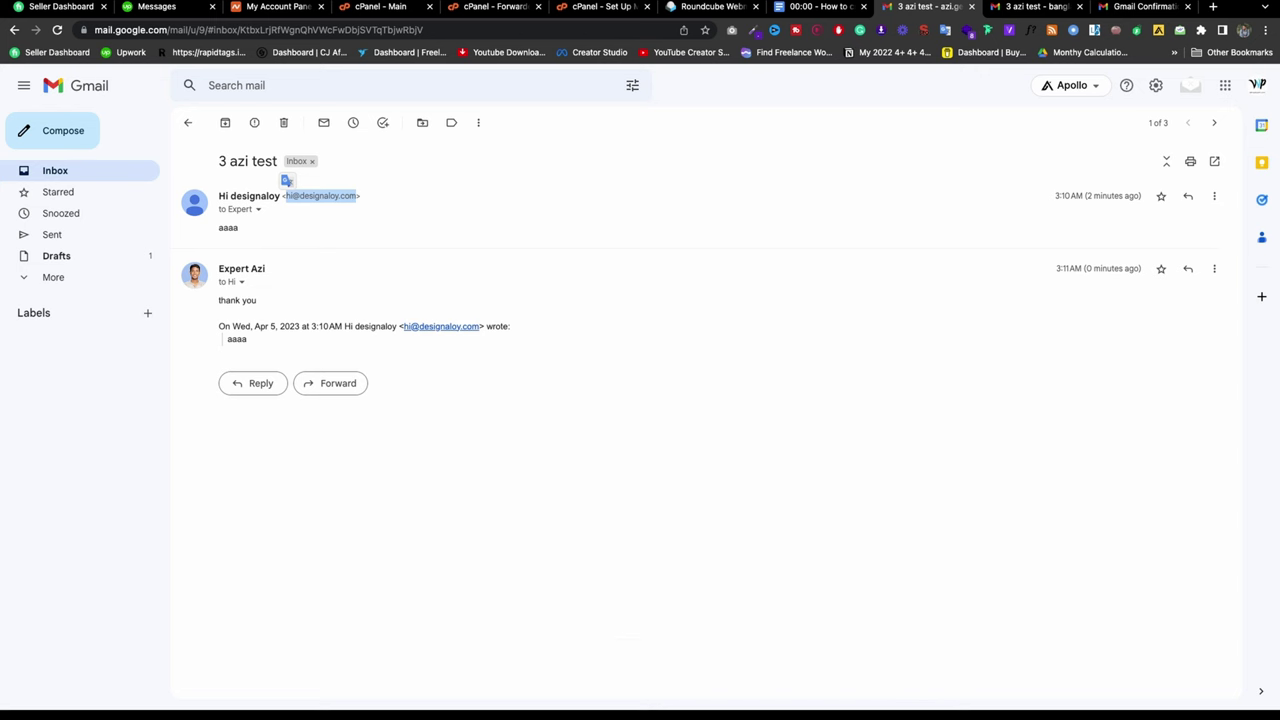
{"action": "mouse_move", "coordinate": [641, 688]}
{"action": "left_click", "coordinate": [558, 681]}
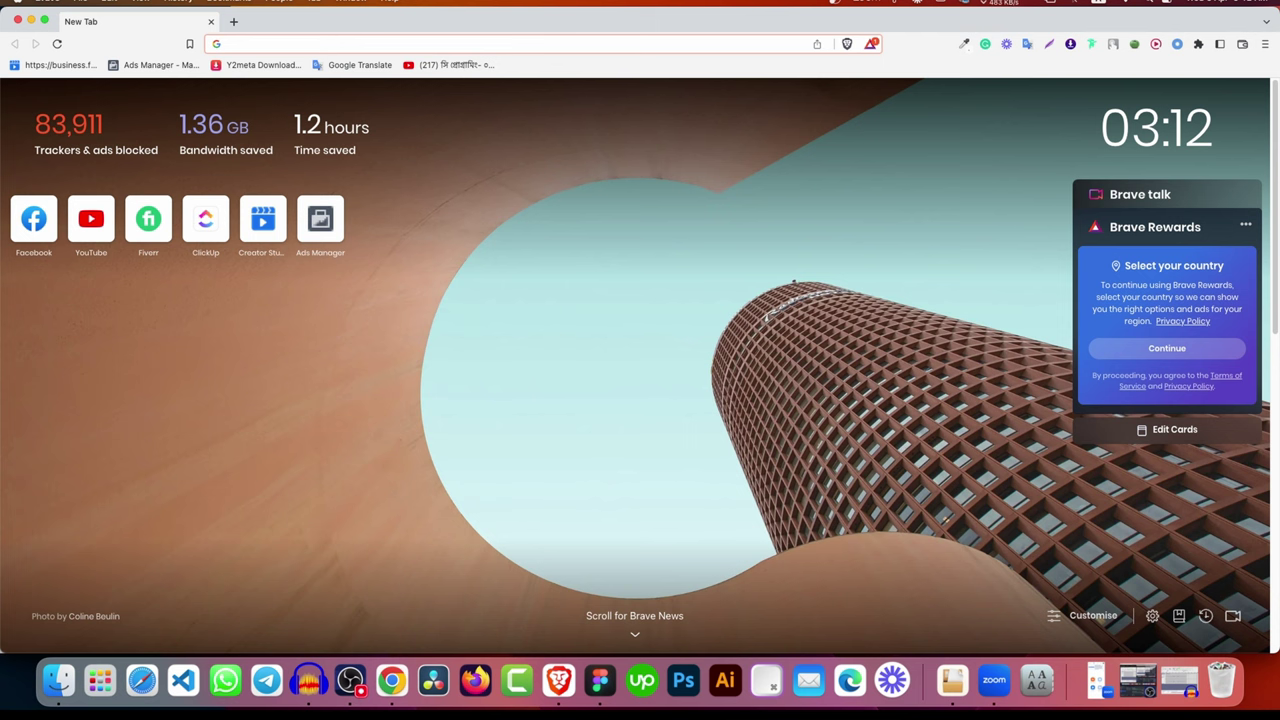
Step: Go full screen, search 'gogole', and choose Add another account from the Google account menu
{"action": "left_click", "coordinate": [44, 20]}
{"action": "left_click", "coordinate": [327, 21]}
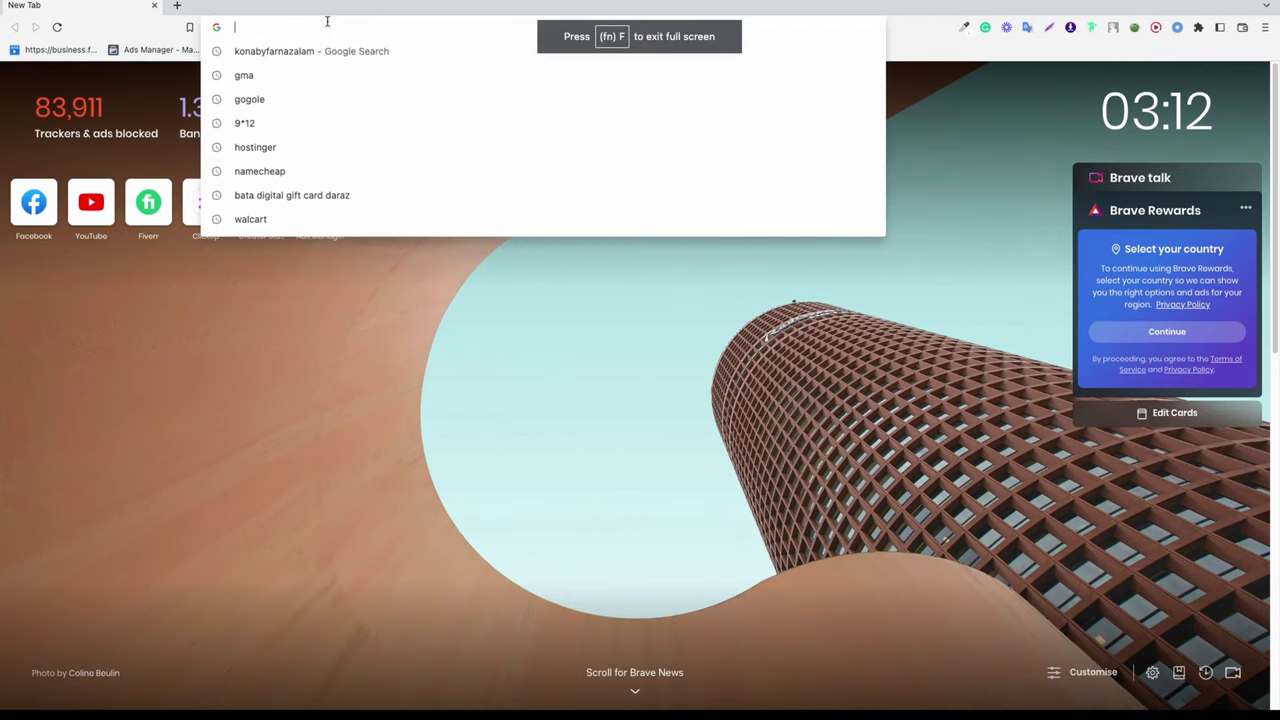
{"action": "type", "text": "gogole"}
{"action": "key", "text": "Return"}
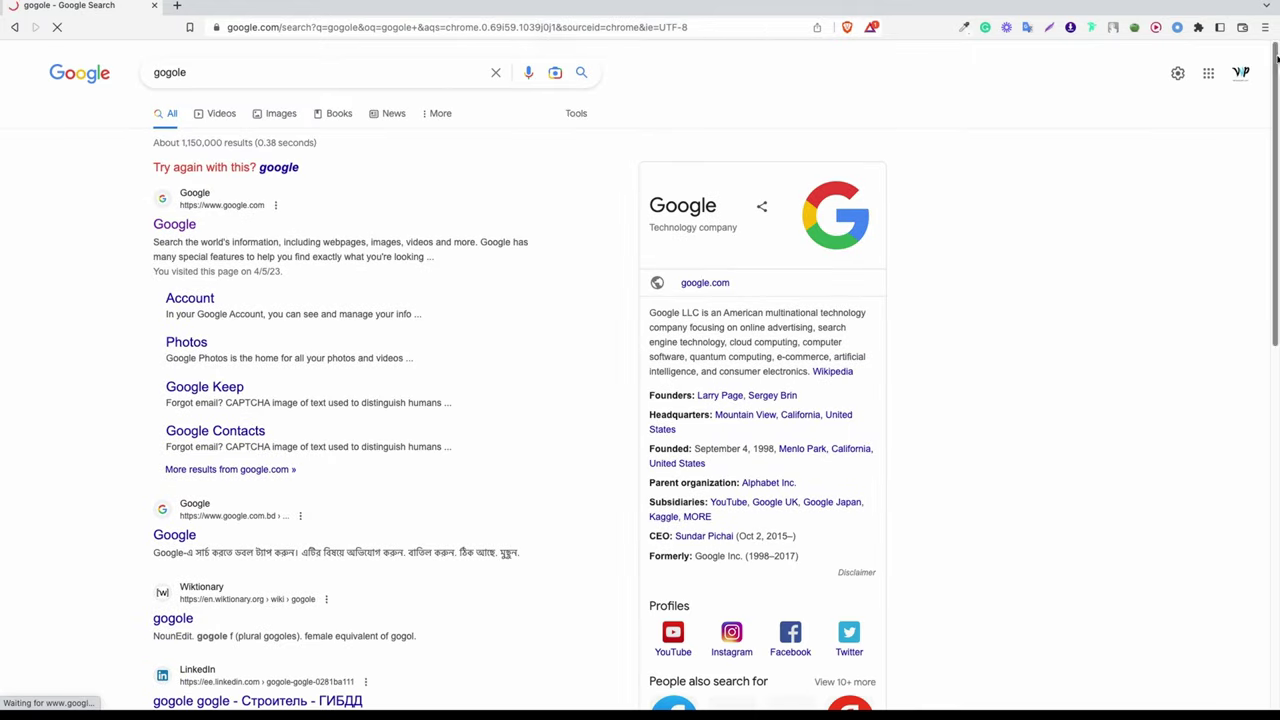
{"action": "left_click", "coordinate": [1238, 78]}
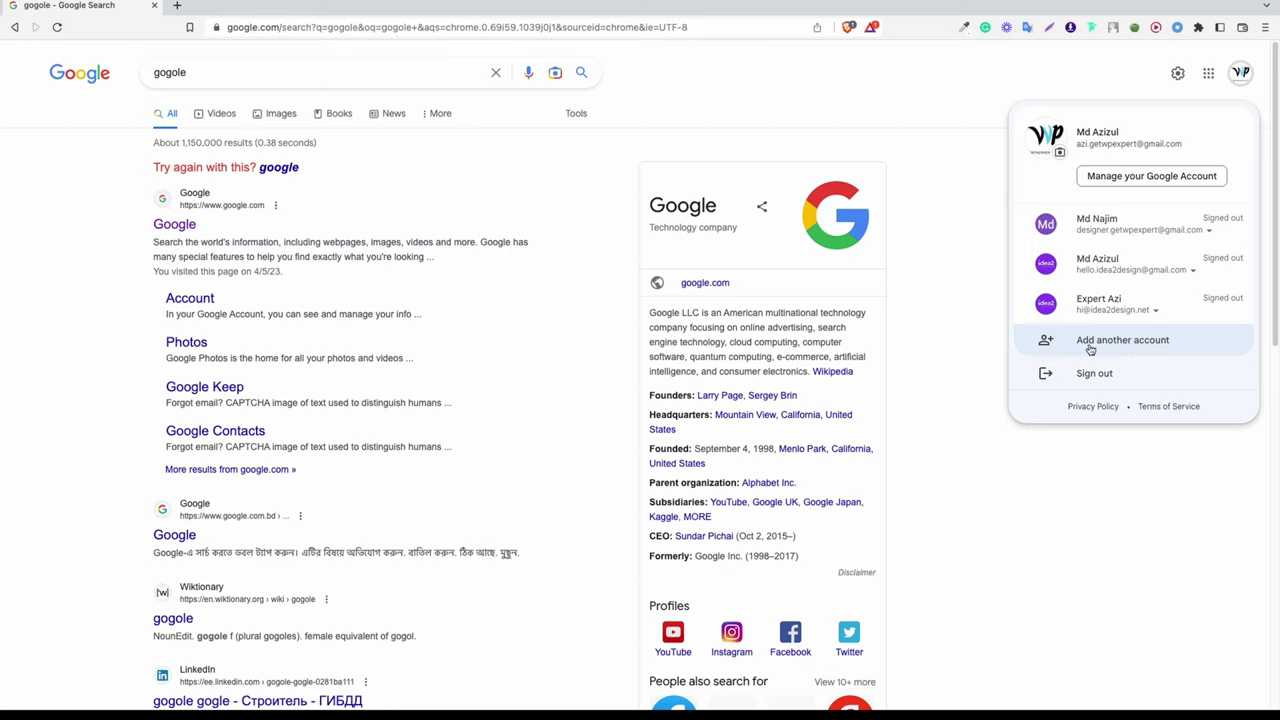
{"action": "left_click", "coordinate": [1128, 341]}
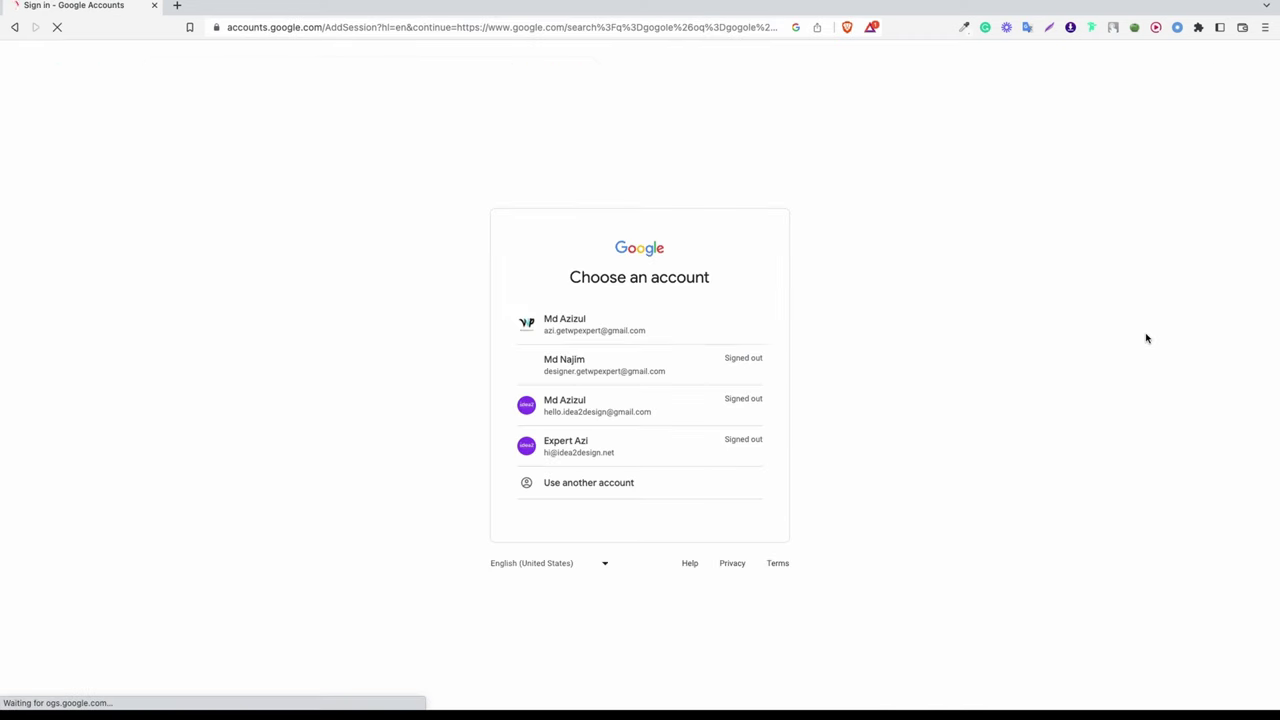
Step: Start creating a business Google account using the existing business email address instead of a new Gmail username
{"action": "left_click", "coordinate": [604, 484]}
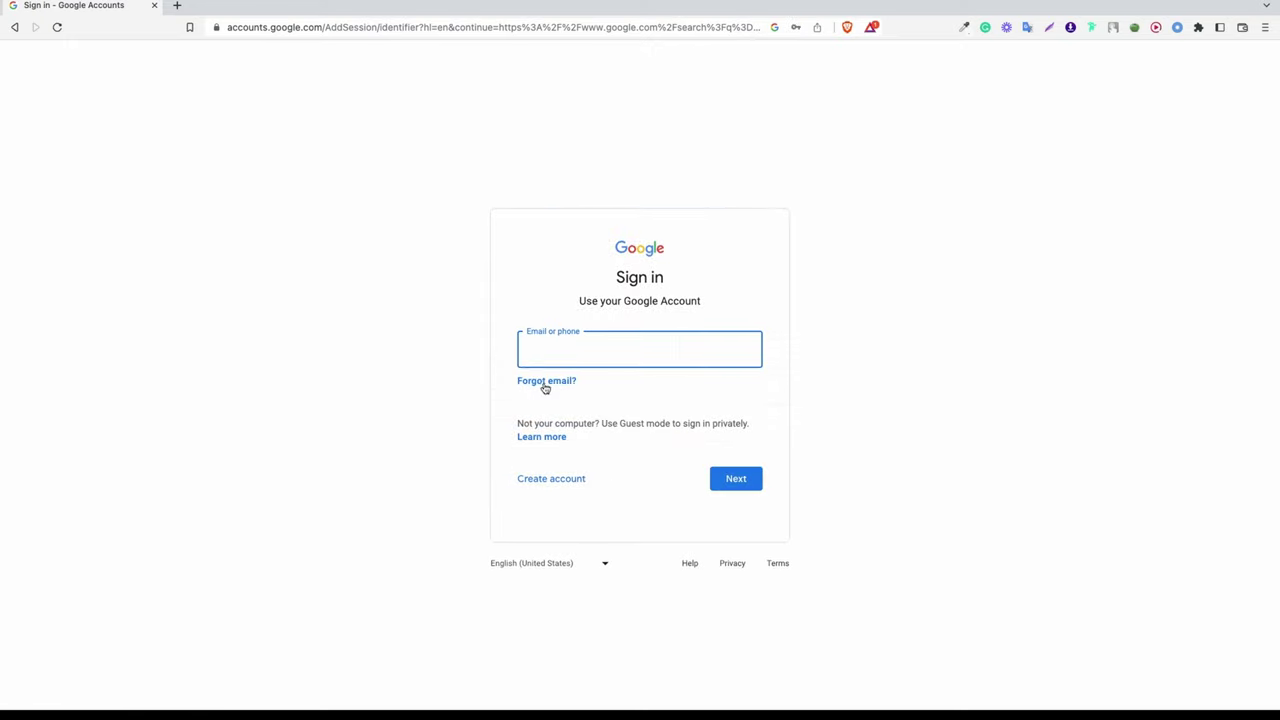
{"action": "left_click", "coordinate": [566, 481]}
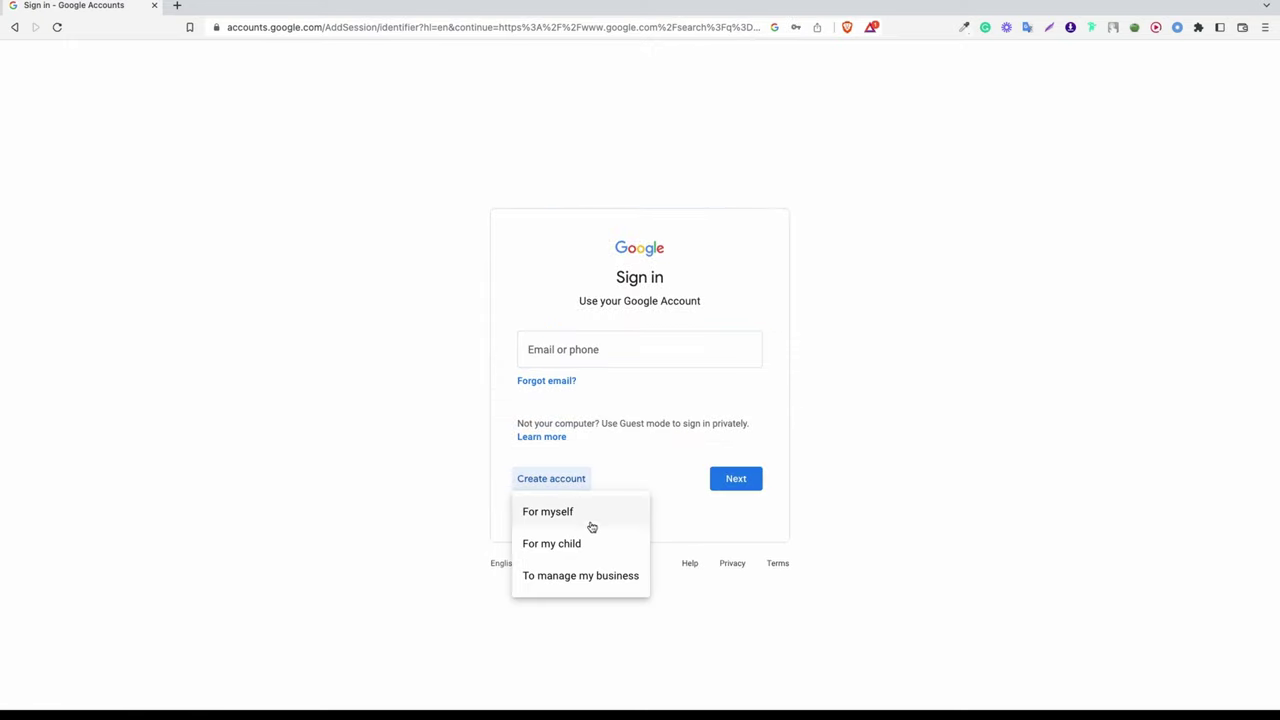
{"action": "left_click", "coordinate": [591, 577]}
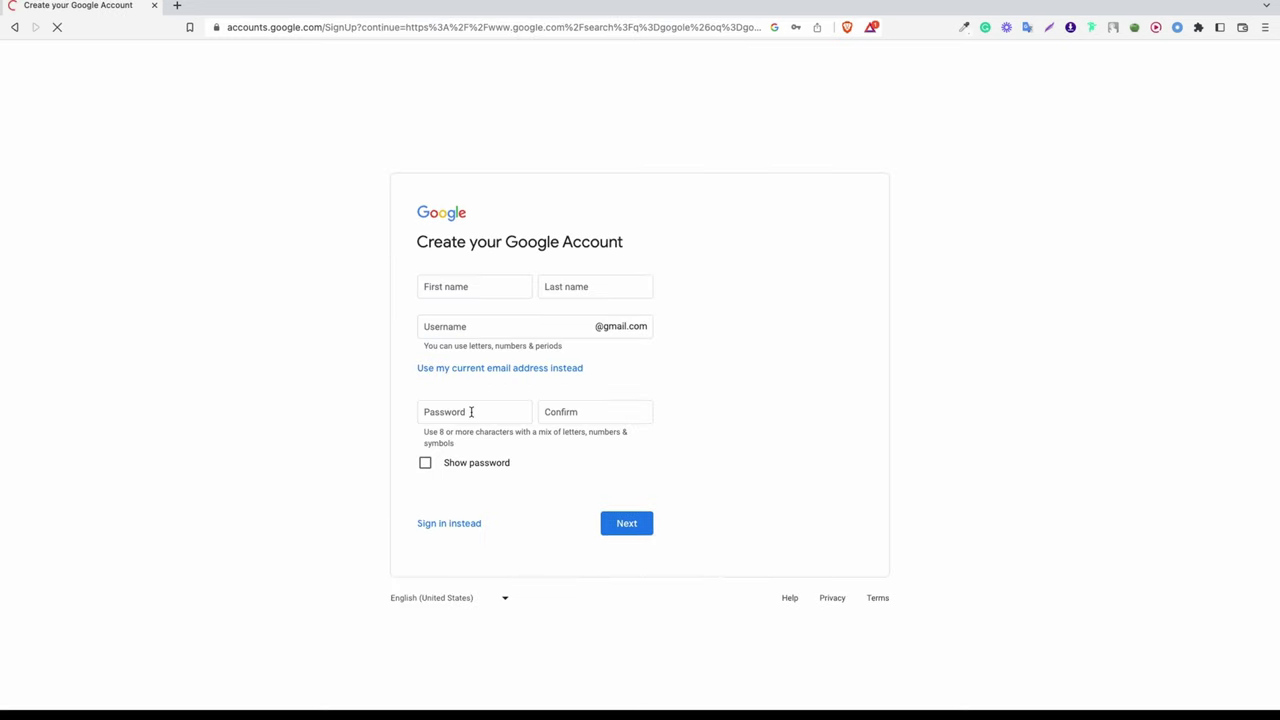
{"action": "left_click", "coordinate": [486, 327]}
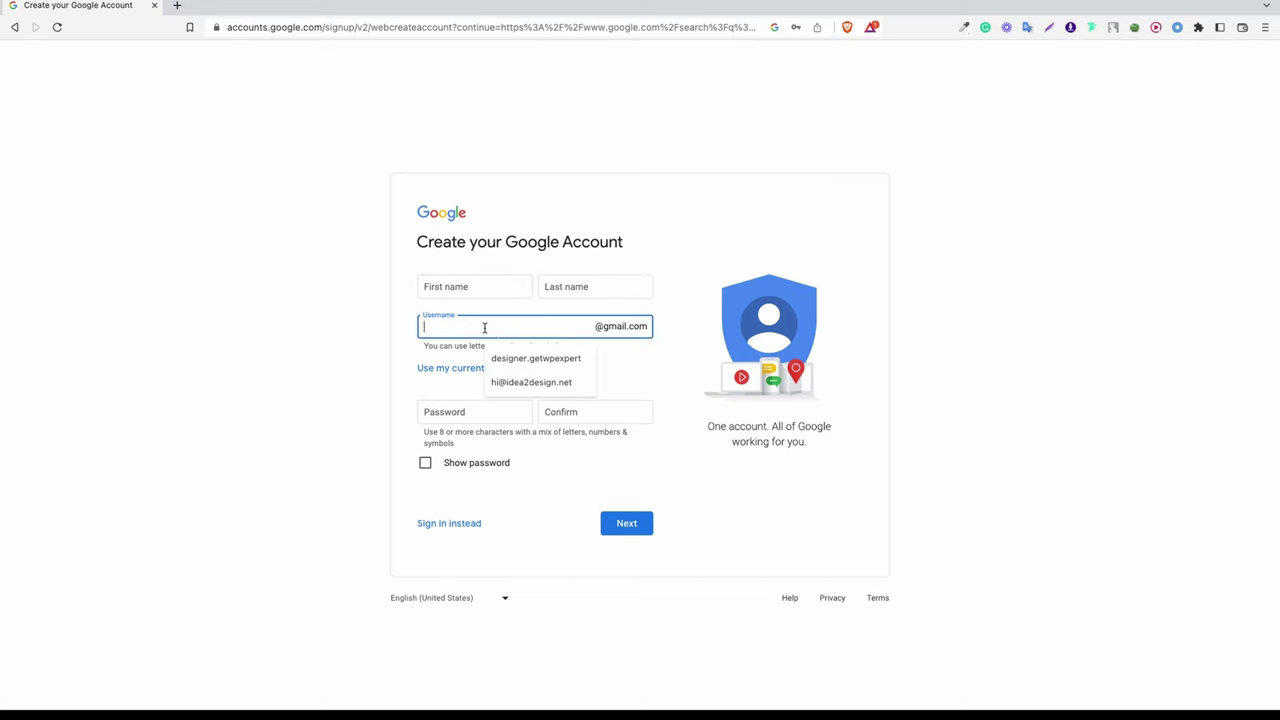
{"action": "left_click", "coordinate": [483, 313]}
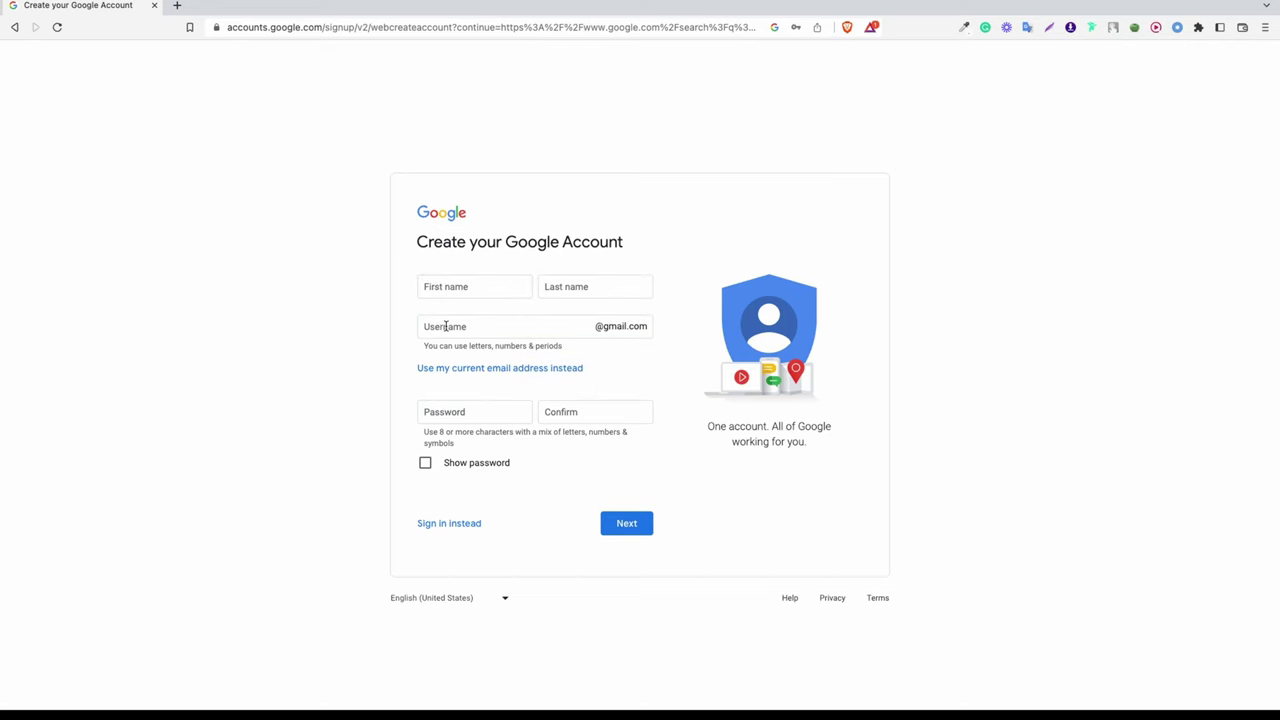
{"action": "left_click", "coordinate": [445, 326]}
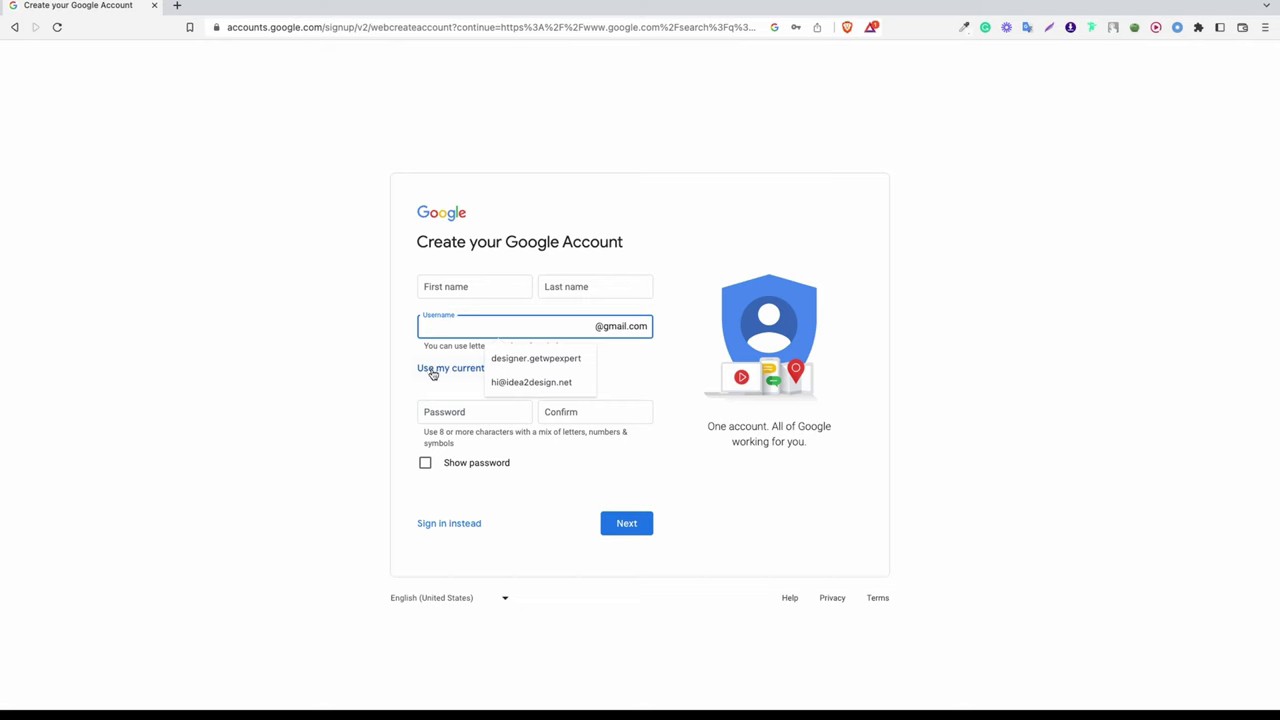
{"action": "left_click", "coordinate": [476, 380]}
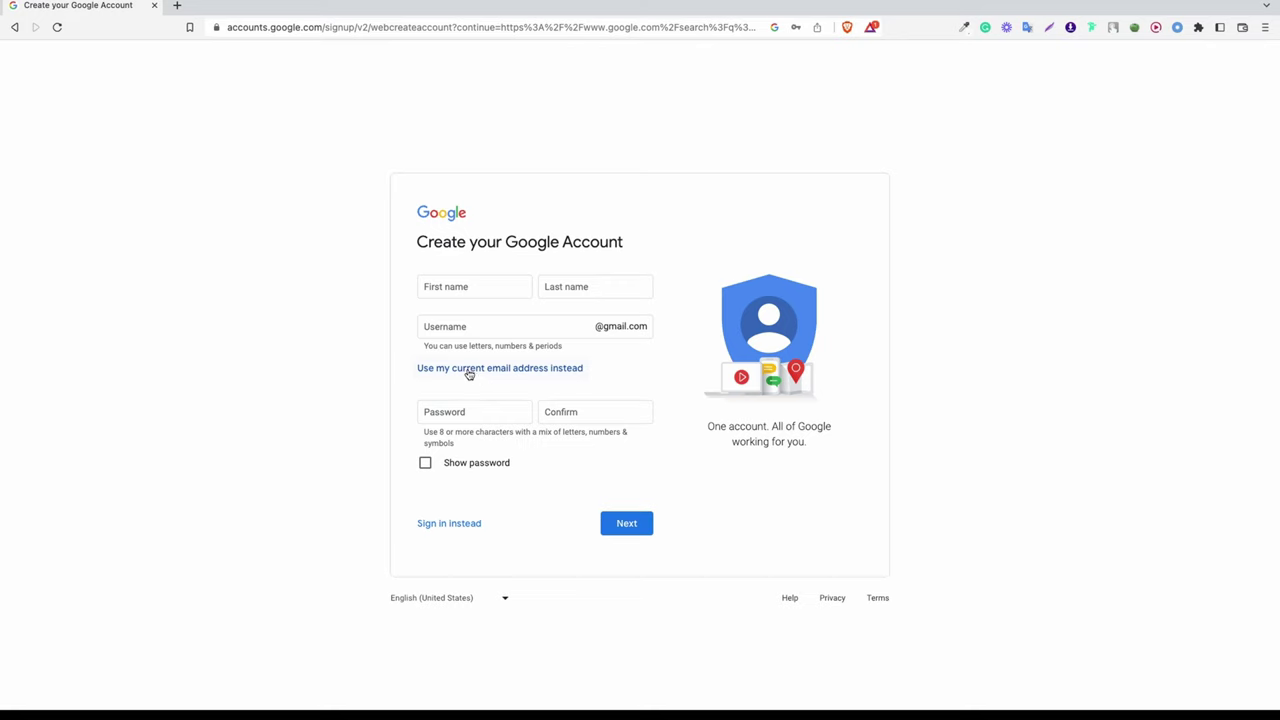
{"action": "left_click", "coordinate": [469, 370]}
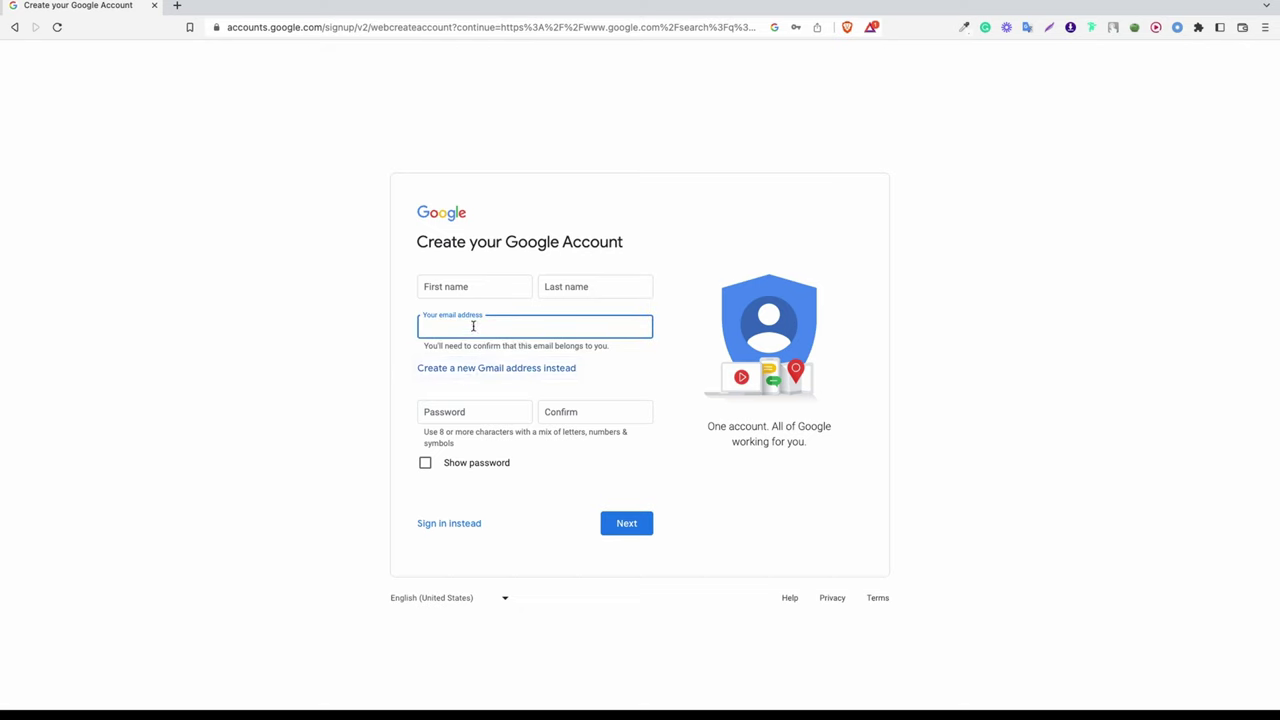
{"action": "key", "text": "super+v"}
Step: Enter the first and last name, set and confirm the password, and submit the form
{"action": "left_click", "coordinate": [468, 291]}
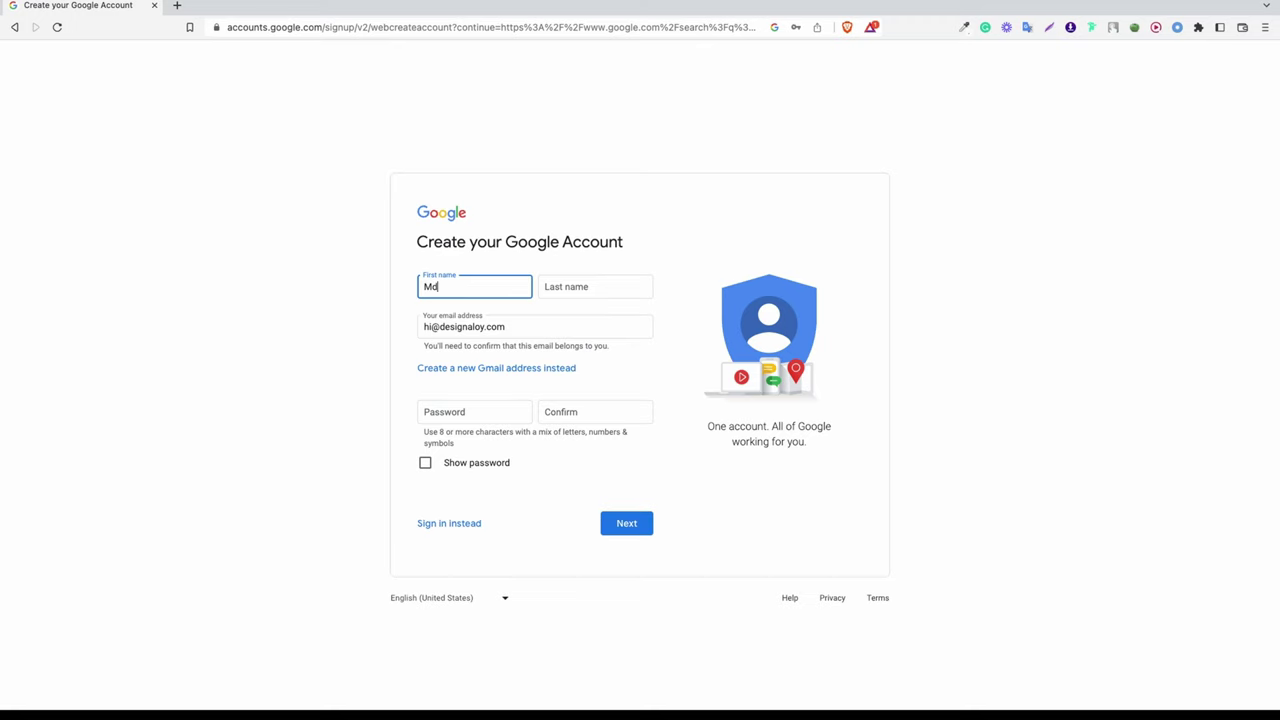
{"action": "left_click", "coordinate": [548, 289]}
{"action": "left_click", "coordinate": [520, 410]}
{"action": "type", "text": "•"}
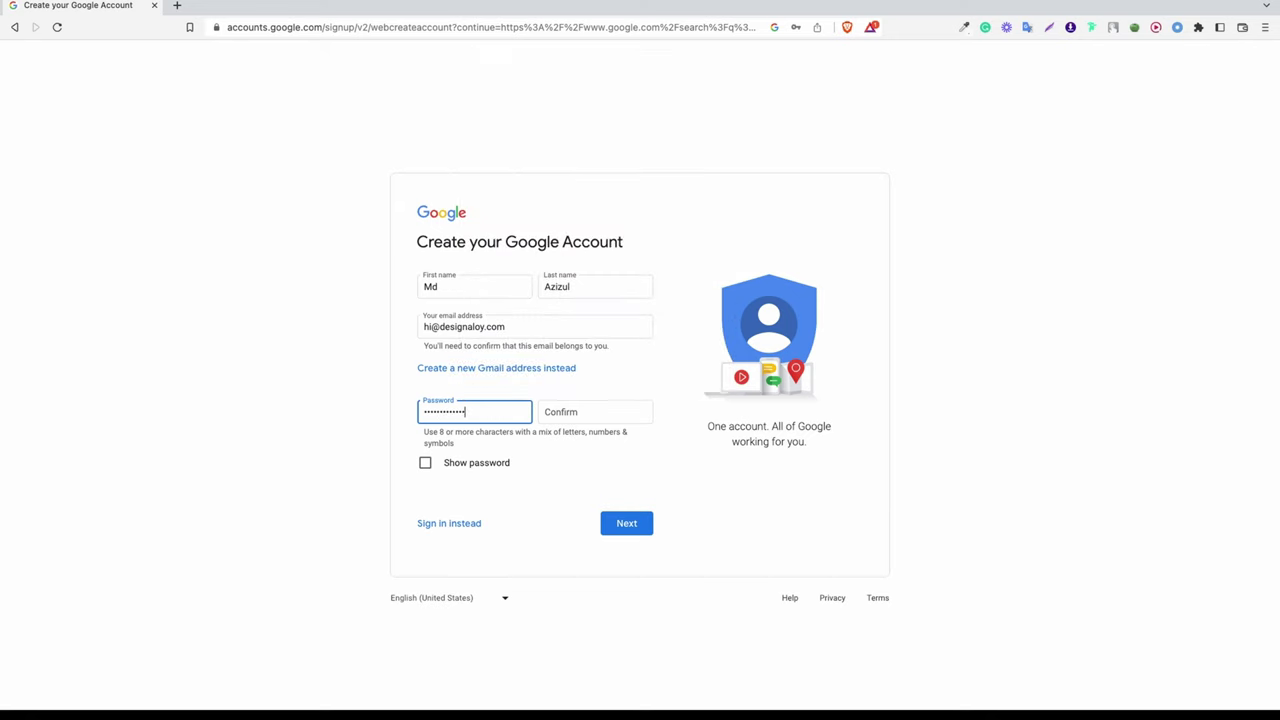
{"action": "left_click", "coordinate": [594, 422]}
{"action": "type", "text": "•"}
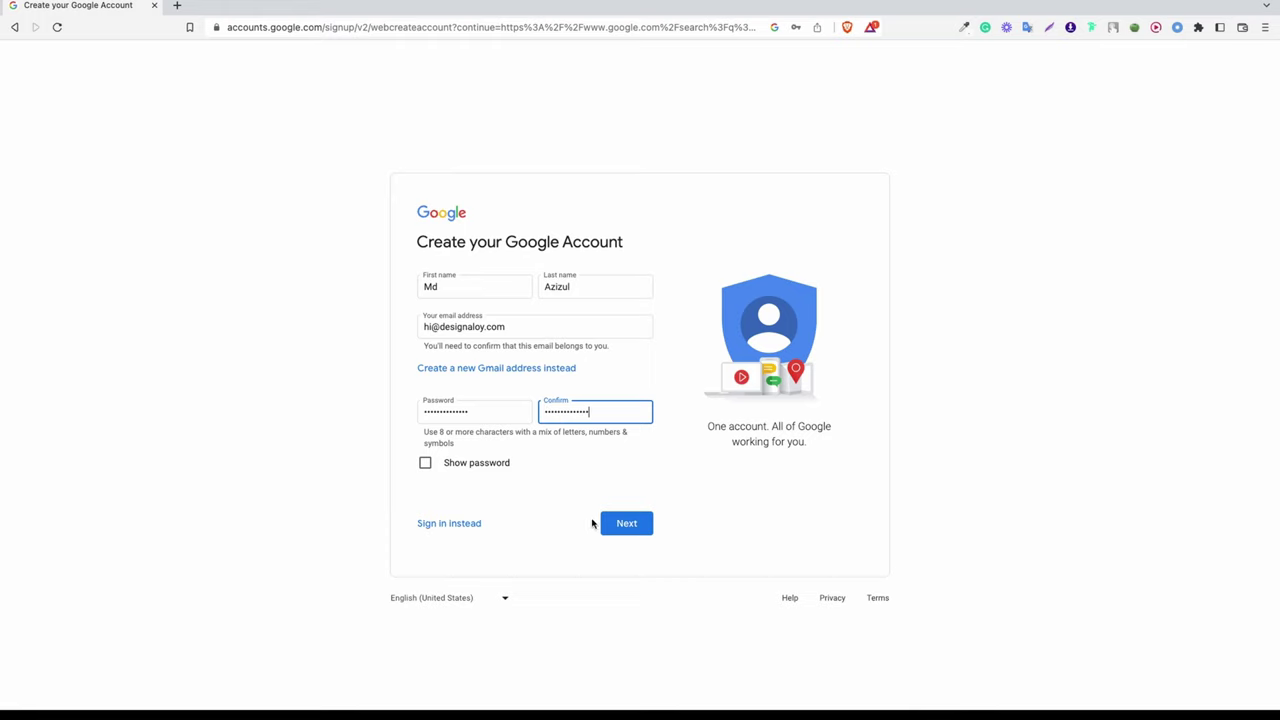
{"action": "left_click", "coordinate": [627, 521]}
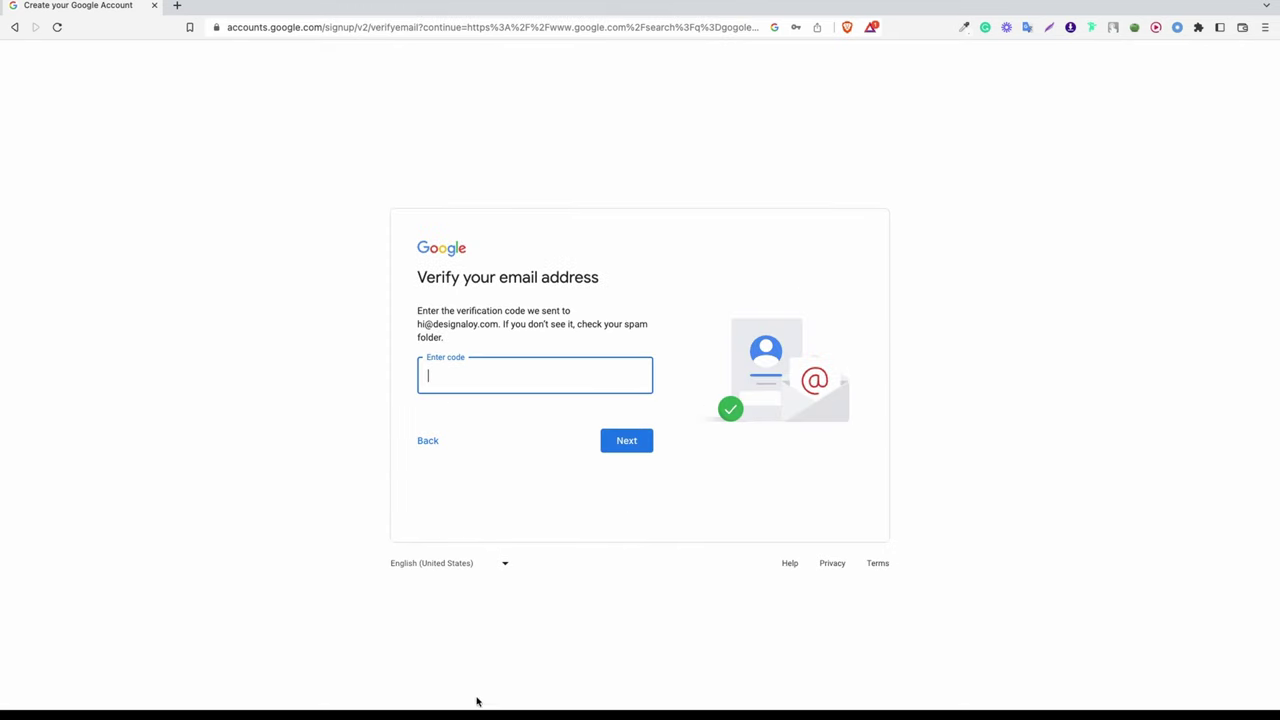
Step: In Chrome's Gmail, reload the inbox and open Google's Verify your email address message
{"action": "mouse_move", "coordinate": [472, 695]}
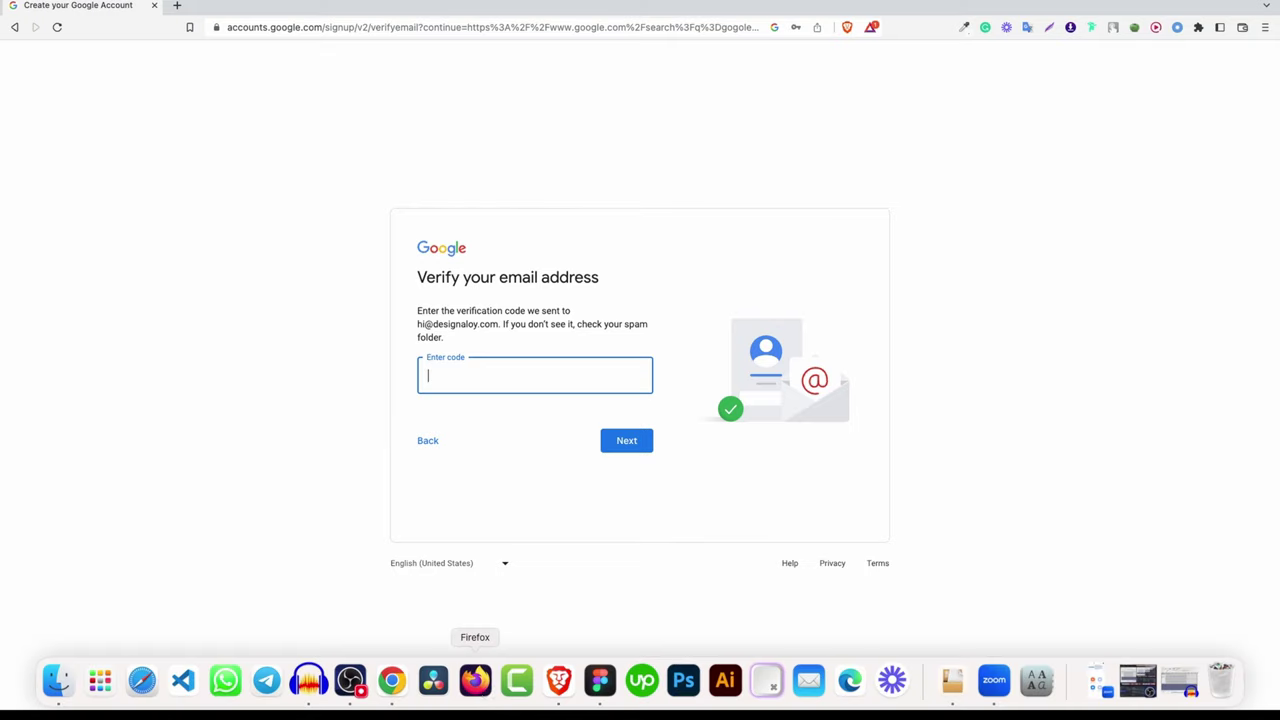
{"action": "left_click", "coordinate": [392, 681]}
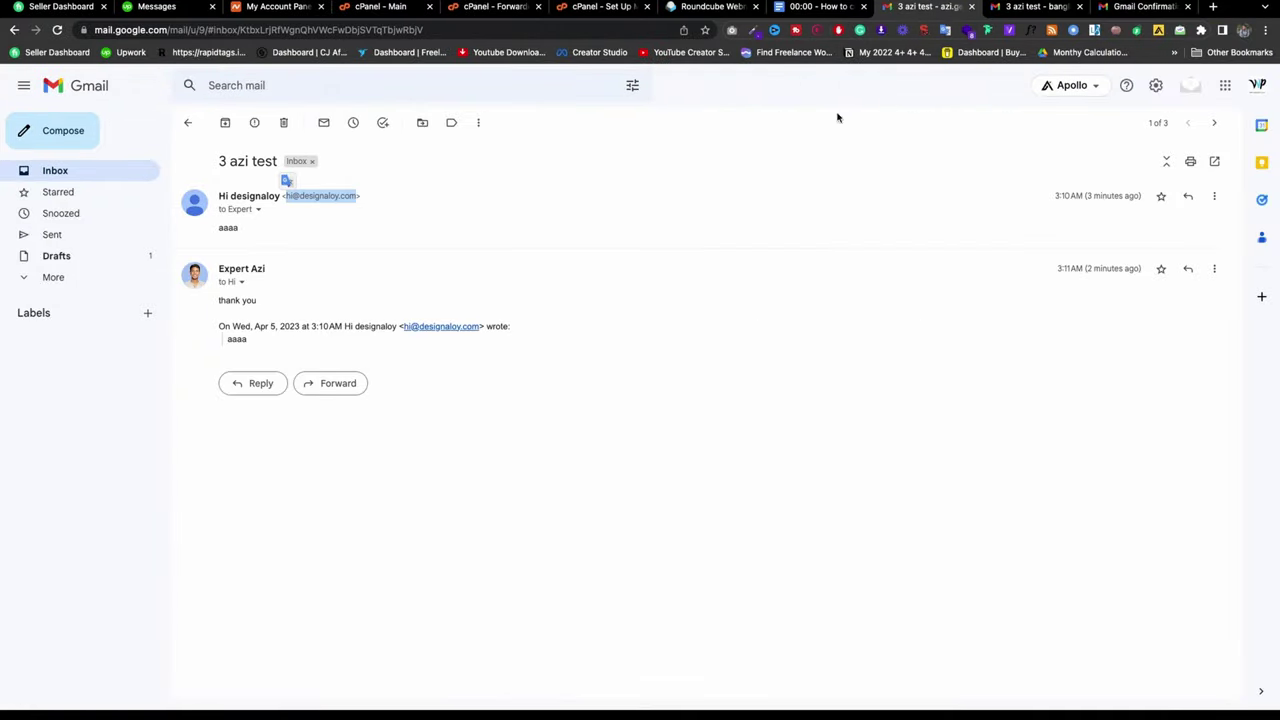
{"action": "left_click", "coordinate": [90, 172]}
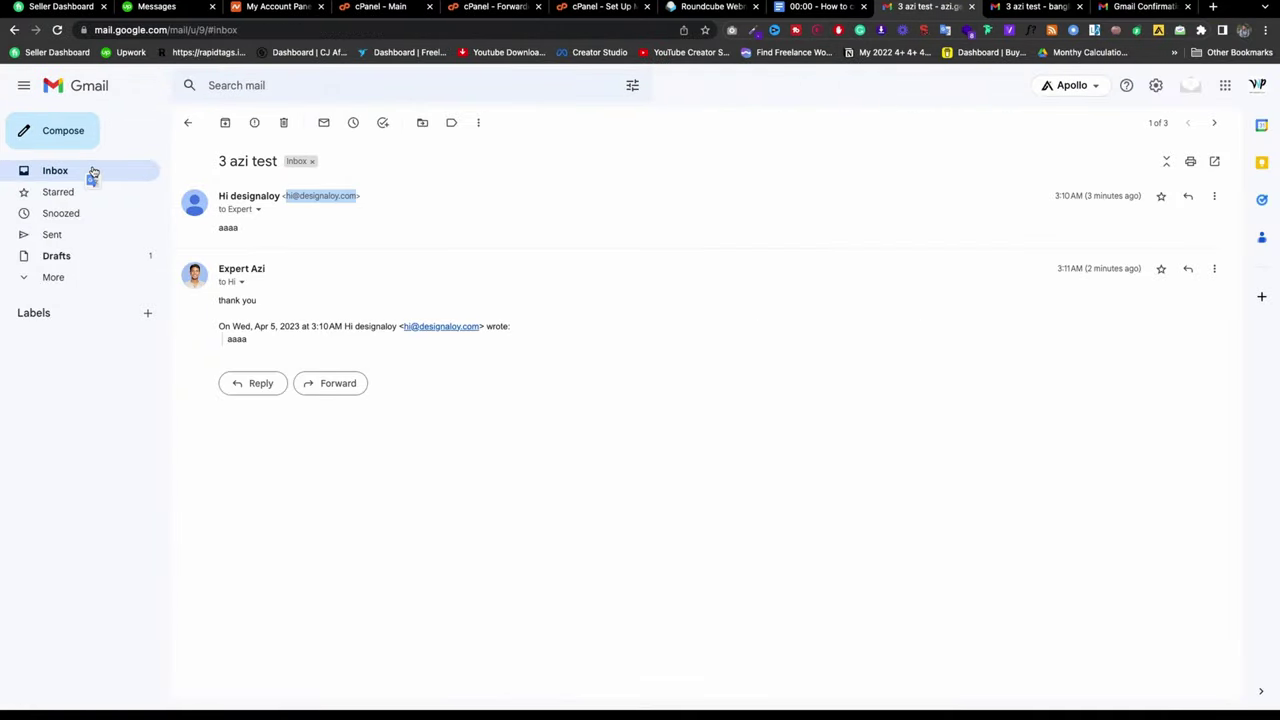
{"action": "left_click", "coordinate": [58, 30]}
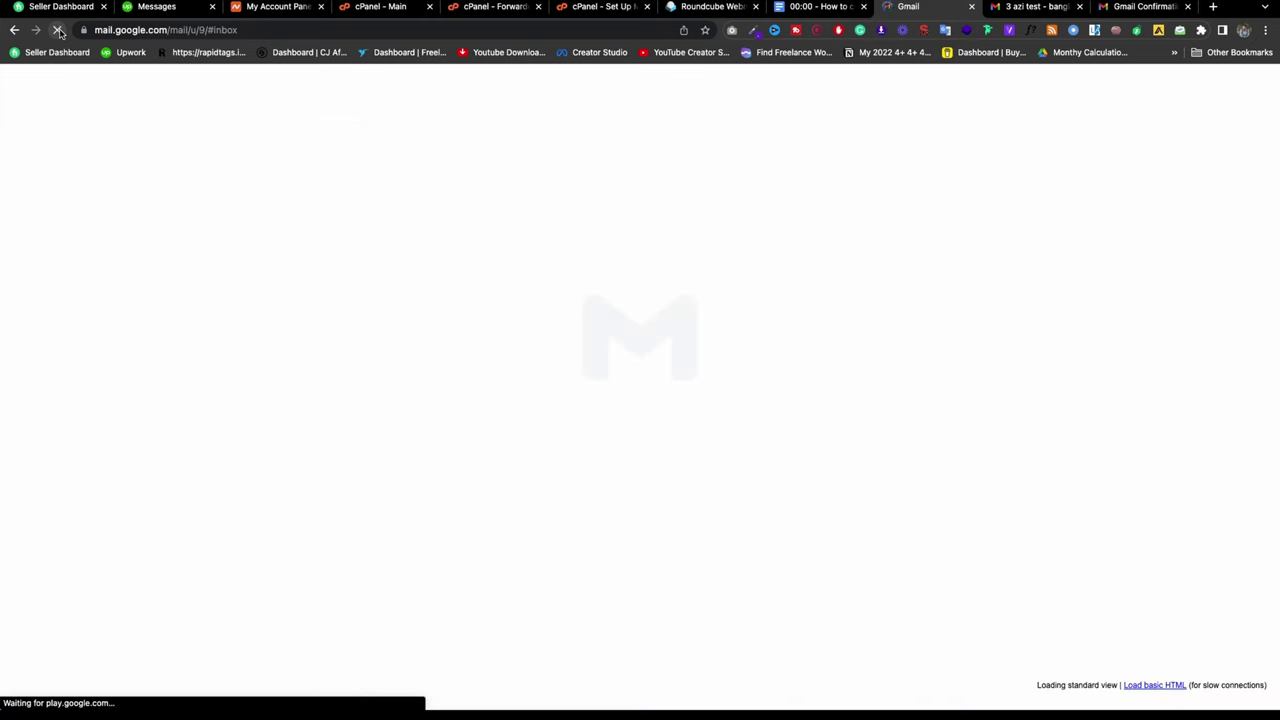
{"action": "left_click", "coordinate": [320, 189]}
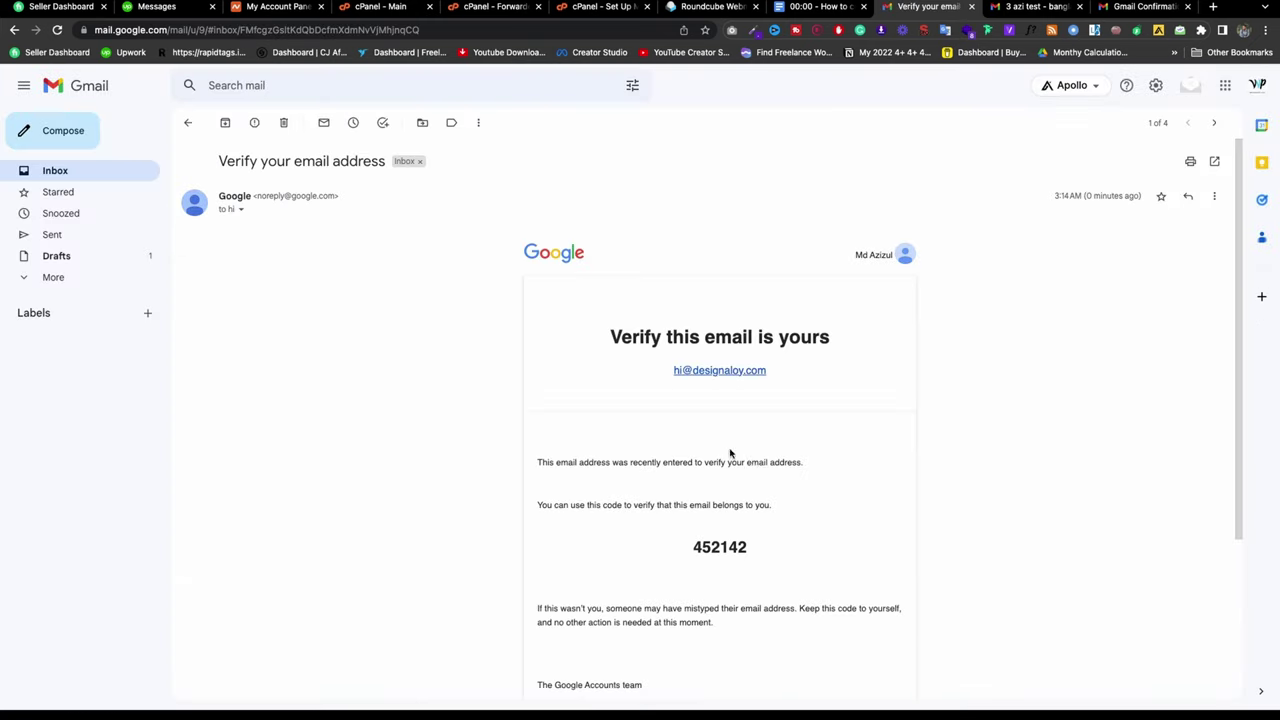
Step: Copy the verification code and paste it into Brave's sign-up code field, then submit
{"action": "double_click", "coordinate": [732, 547]}
{"action": "right_click", "coordinate": [733, 547]}
{"action": "left_click", "coordinate": [752, 557]}
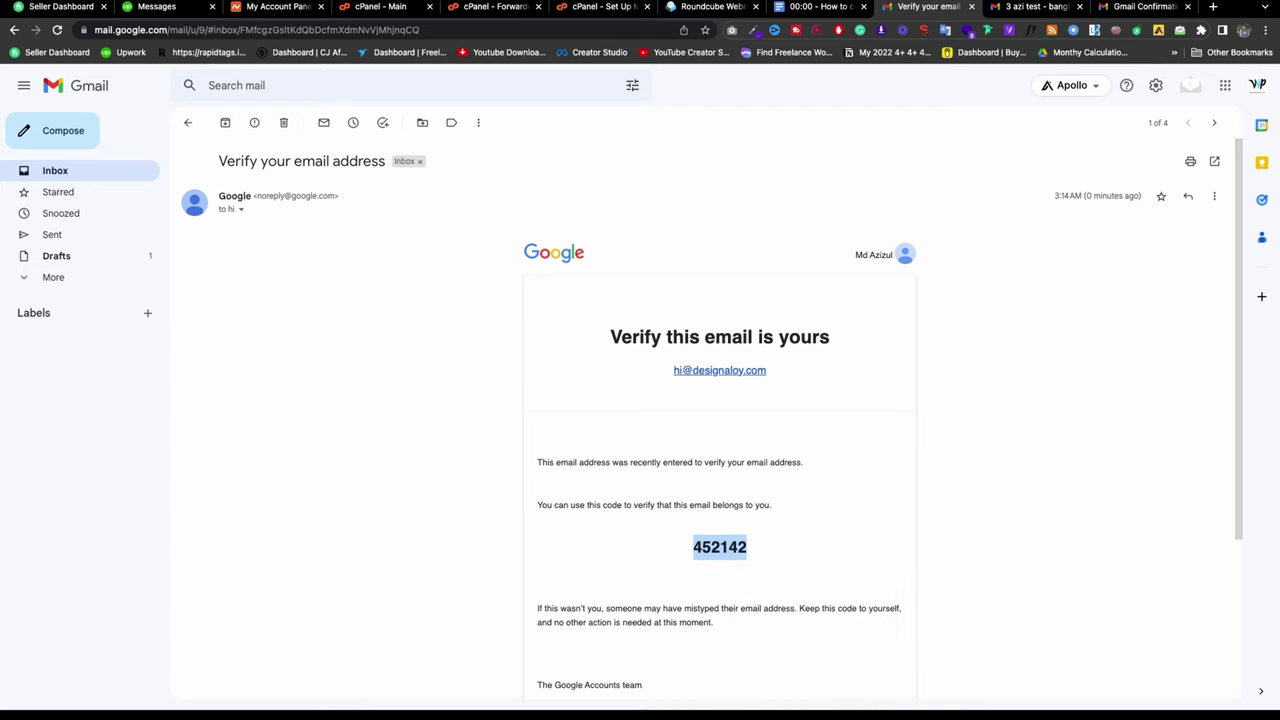
{"action": "left_click", "coordinate": [568, 690]}
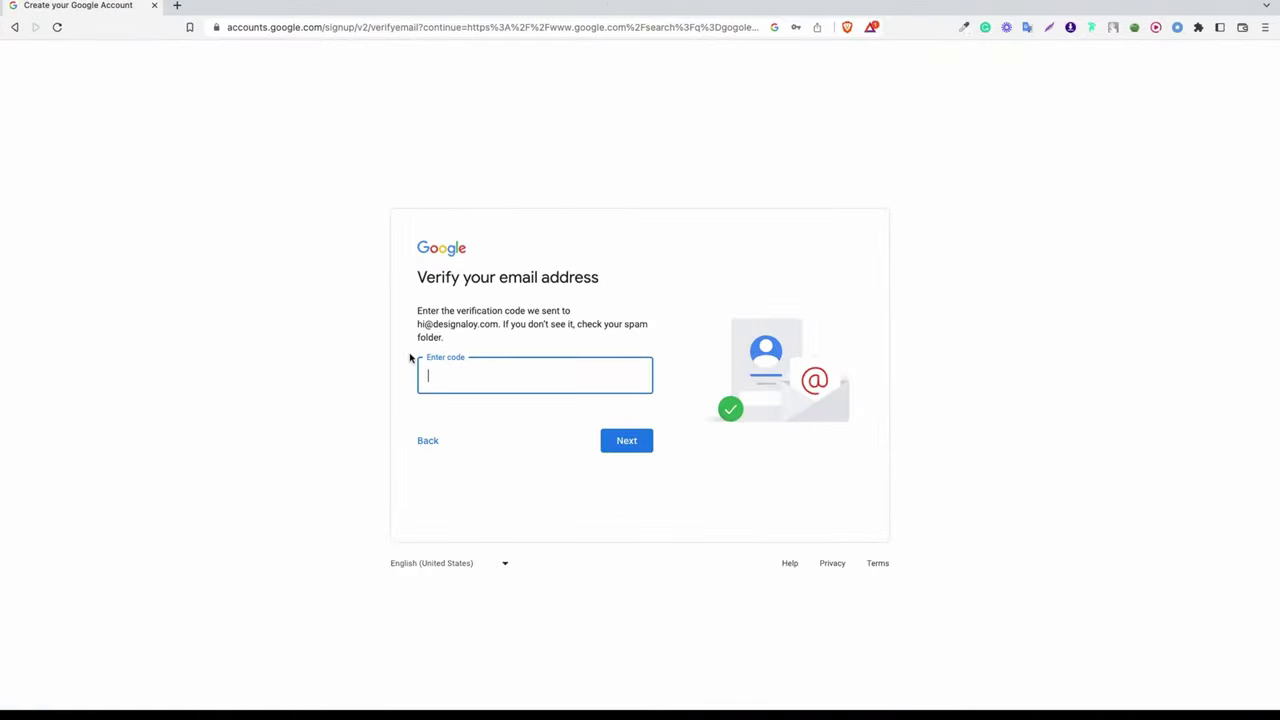
{"action": "key", "text": "super+v"}
{"action": "left_click", "coordinate": [640, 441]}
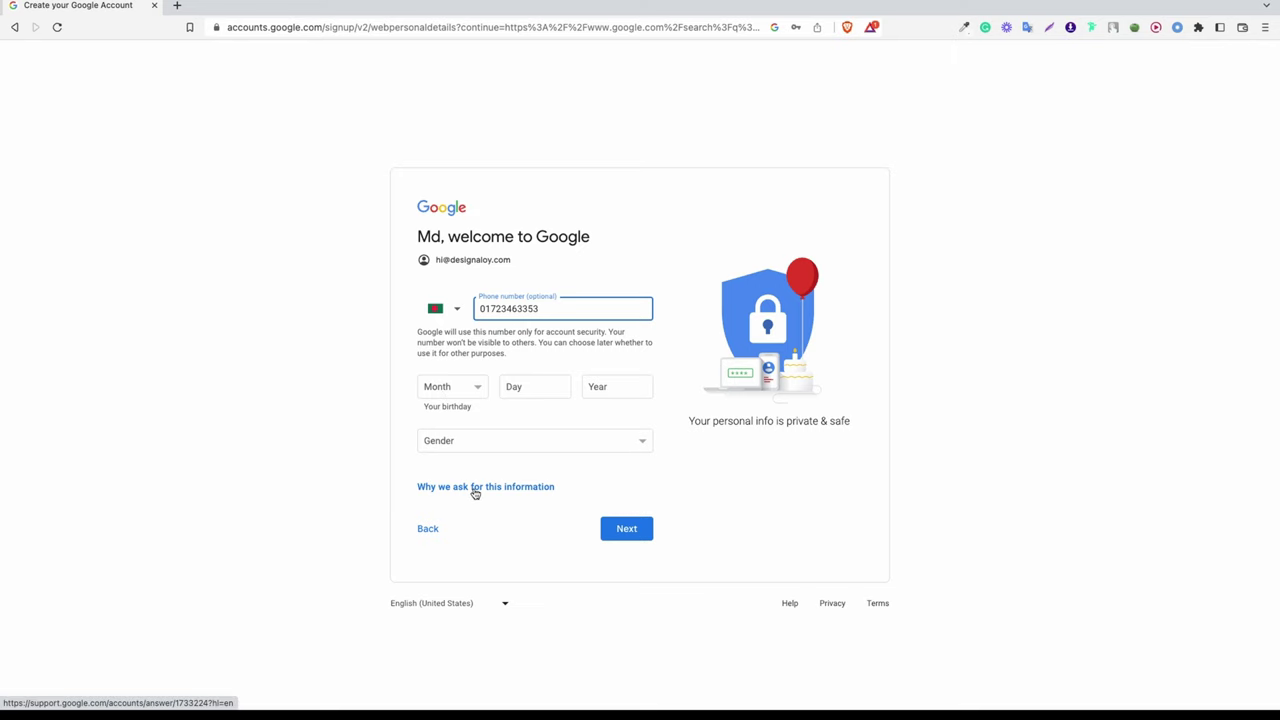
{"action": "left_click", "coordinate": [457, 390]}
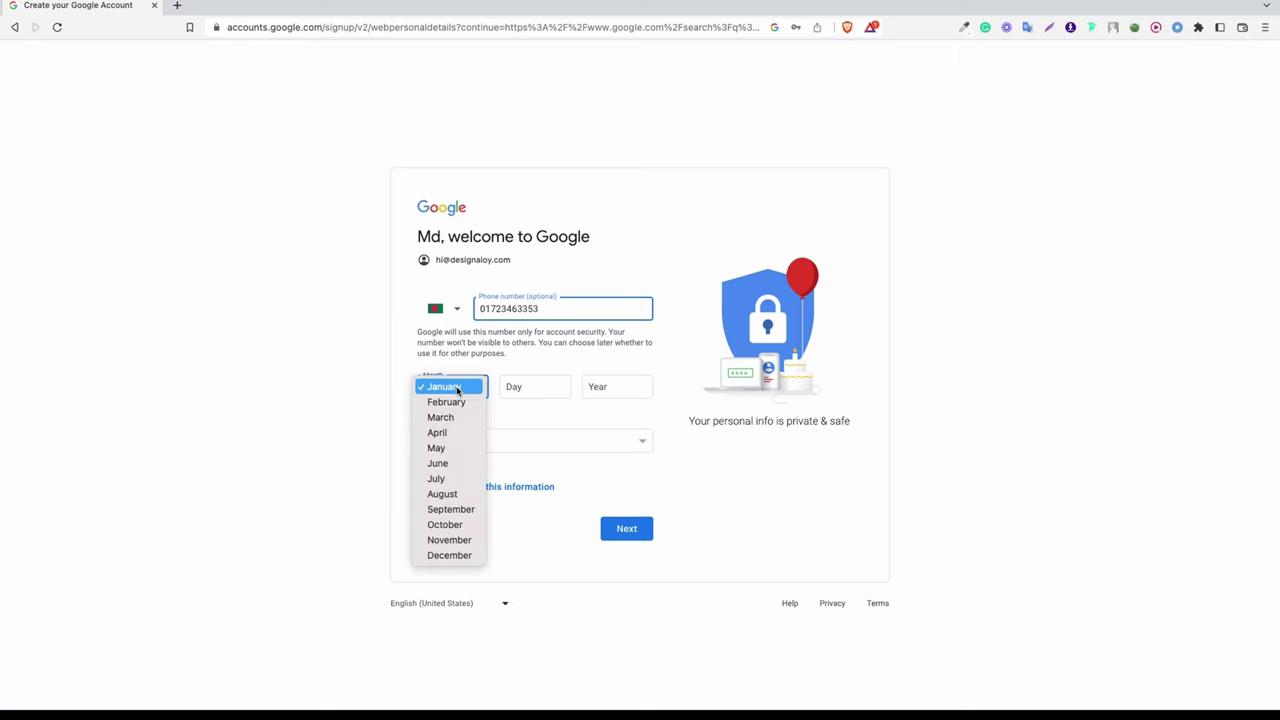
{"action": "left_click", "coordinate": [472, 558]}
{"action": "left_click", "coordinate": [539, 389]}
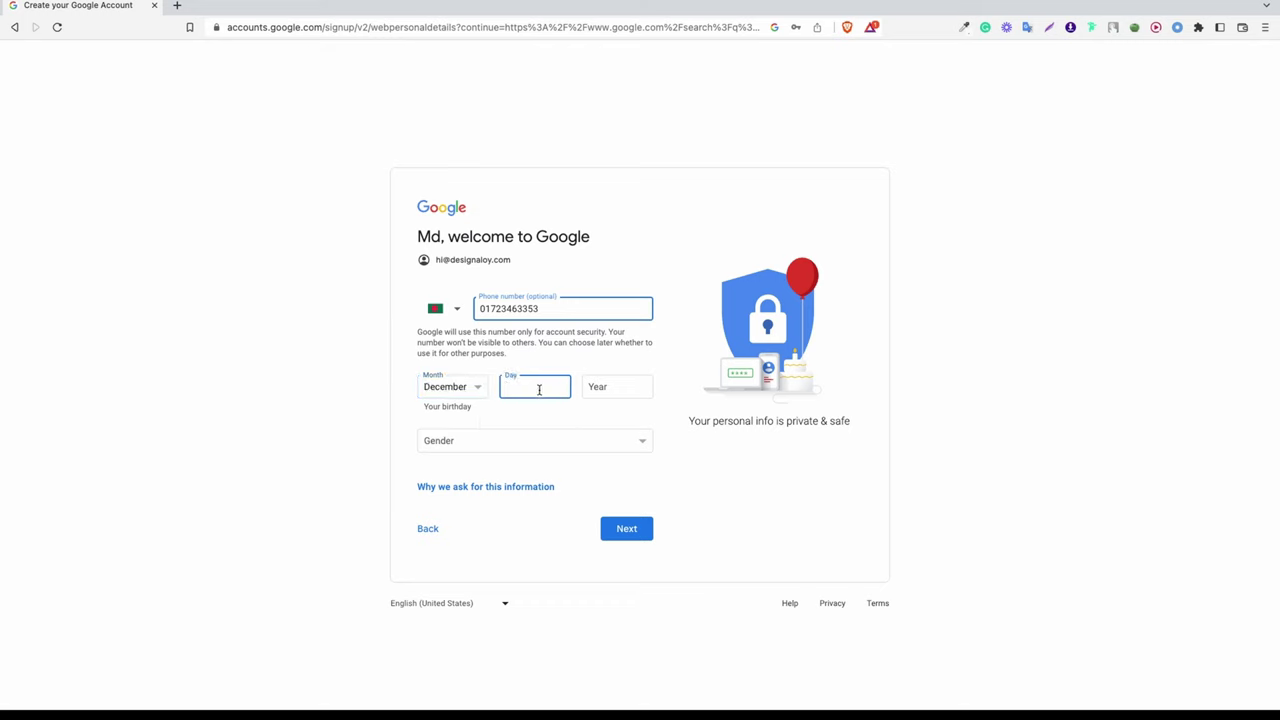
{"action": "left_click", "coordinate": [609, 392]}
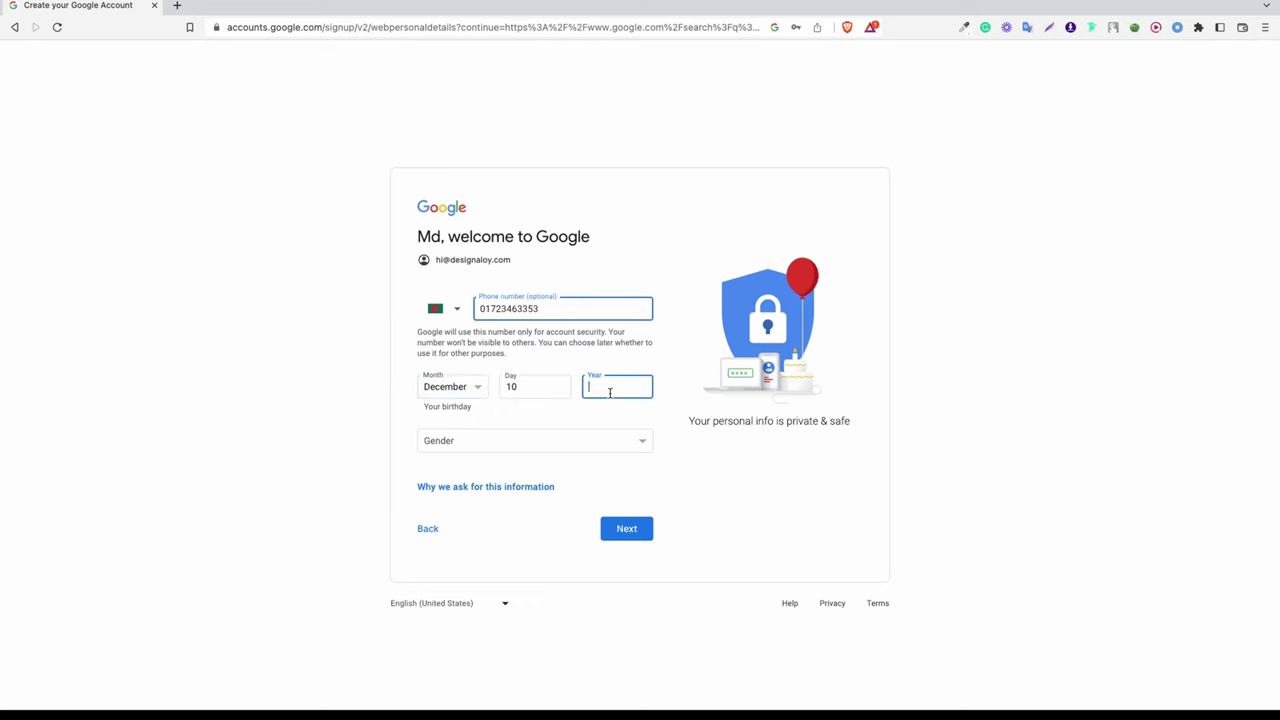
{"action": "left_click", "coordinate": [550, 446]}
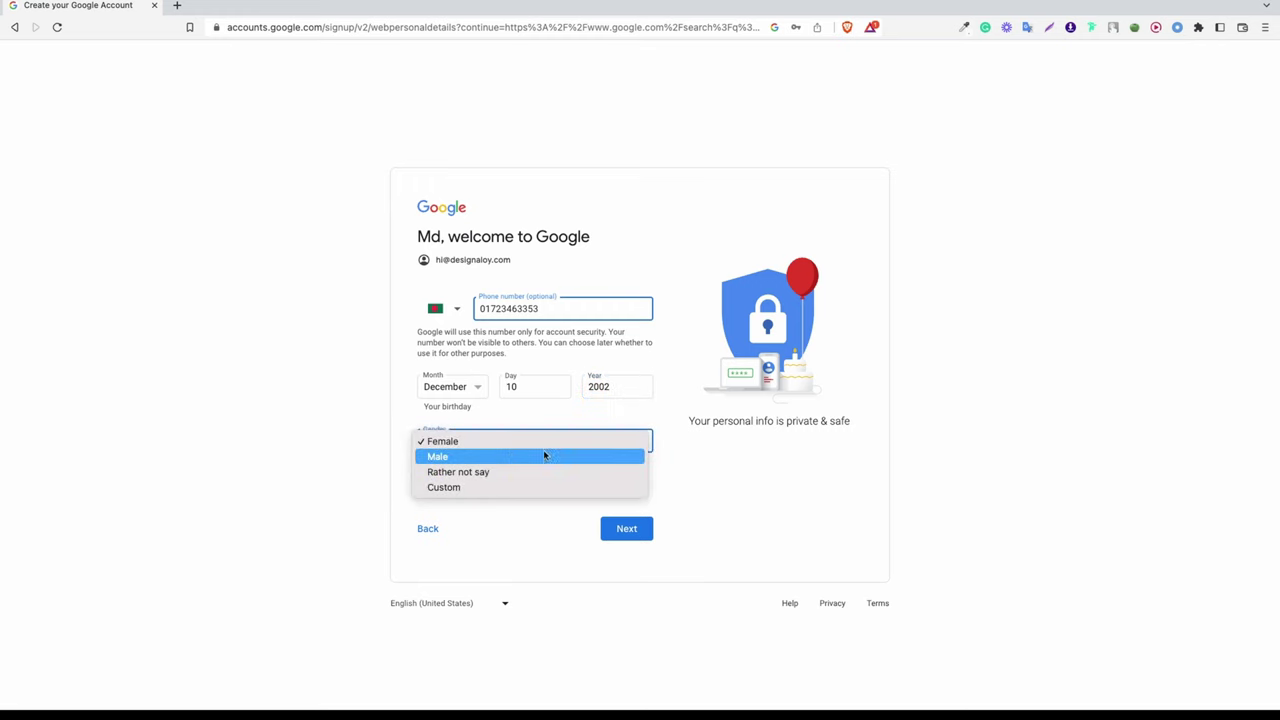
{"action": "key", "text": "Return"}
{"action": "left_click", "coordinate": [620, 532]}
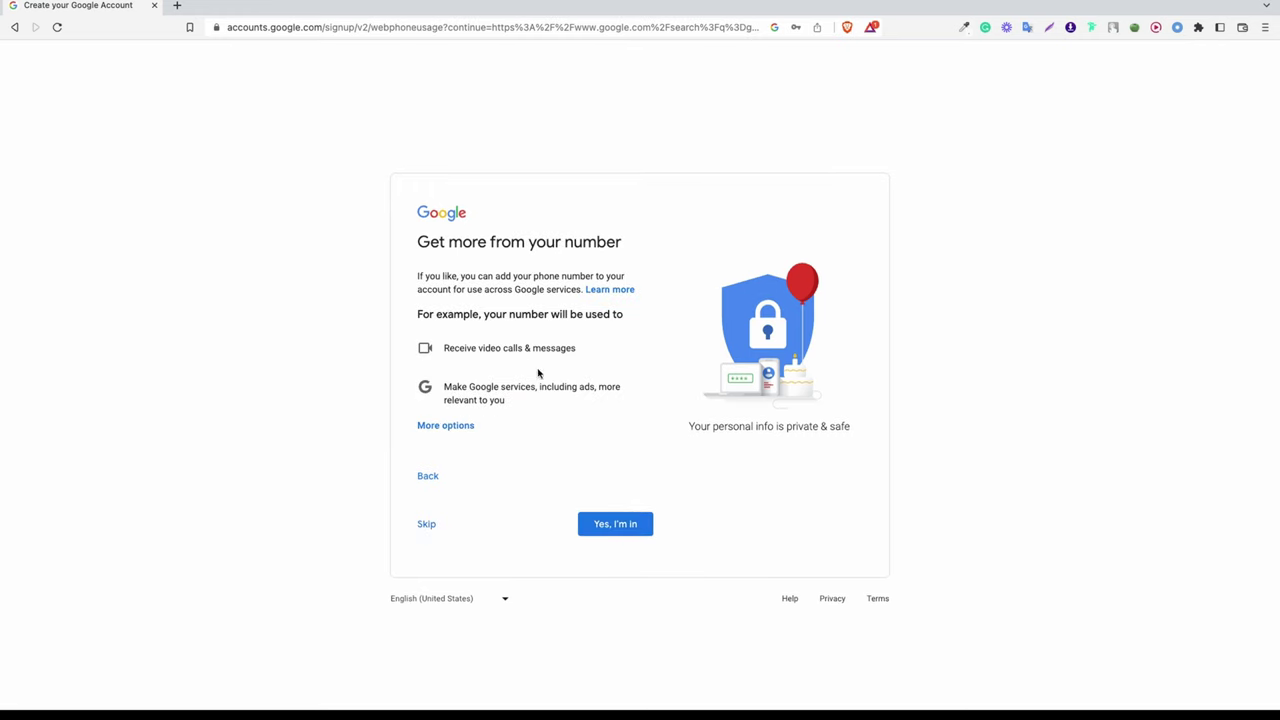
{"action": "left_click", "coordinate": [648, 524]}
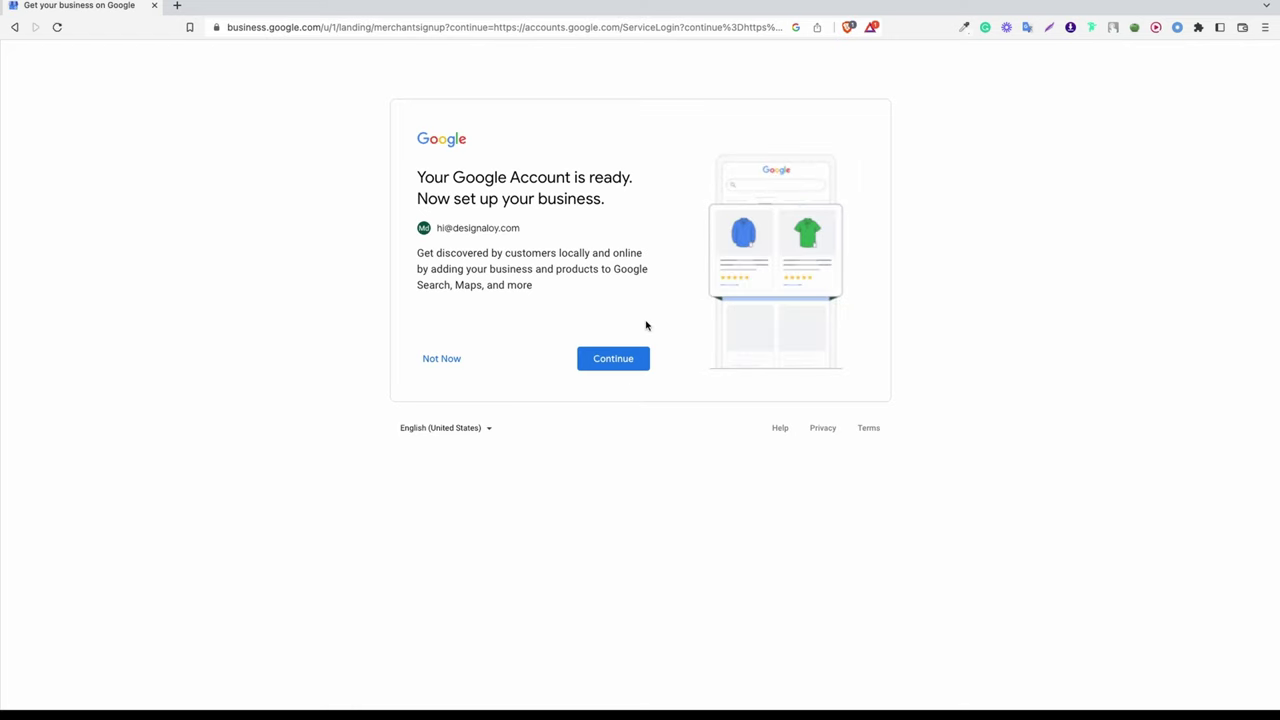
Step: Continue to business setup and open the new account's Google Account home page in another tab
{"action": "left_click", "coordinate": [629, 357]}
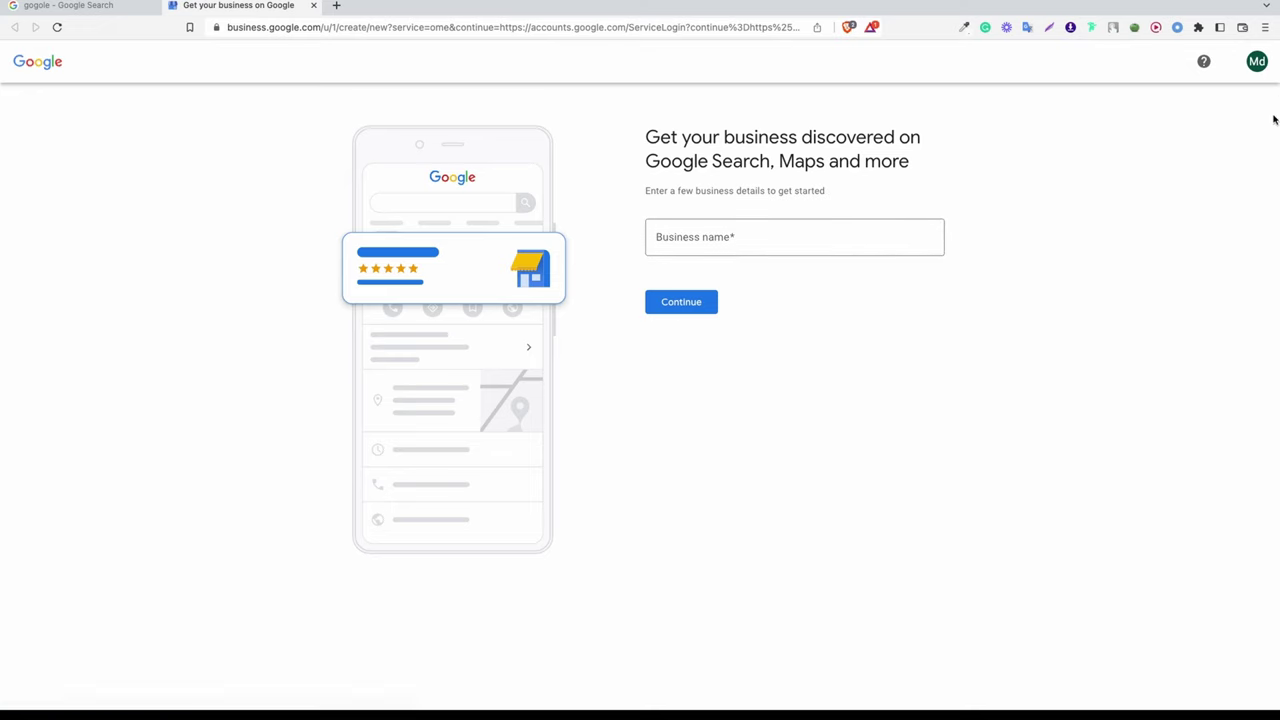
{"action": "left_click", "coordinate": [1257, 61]}
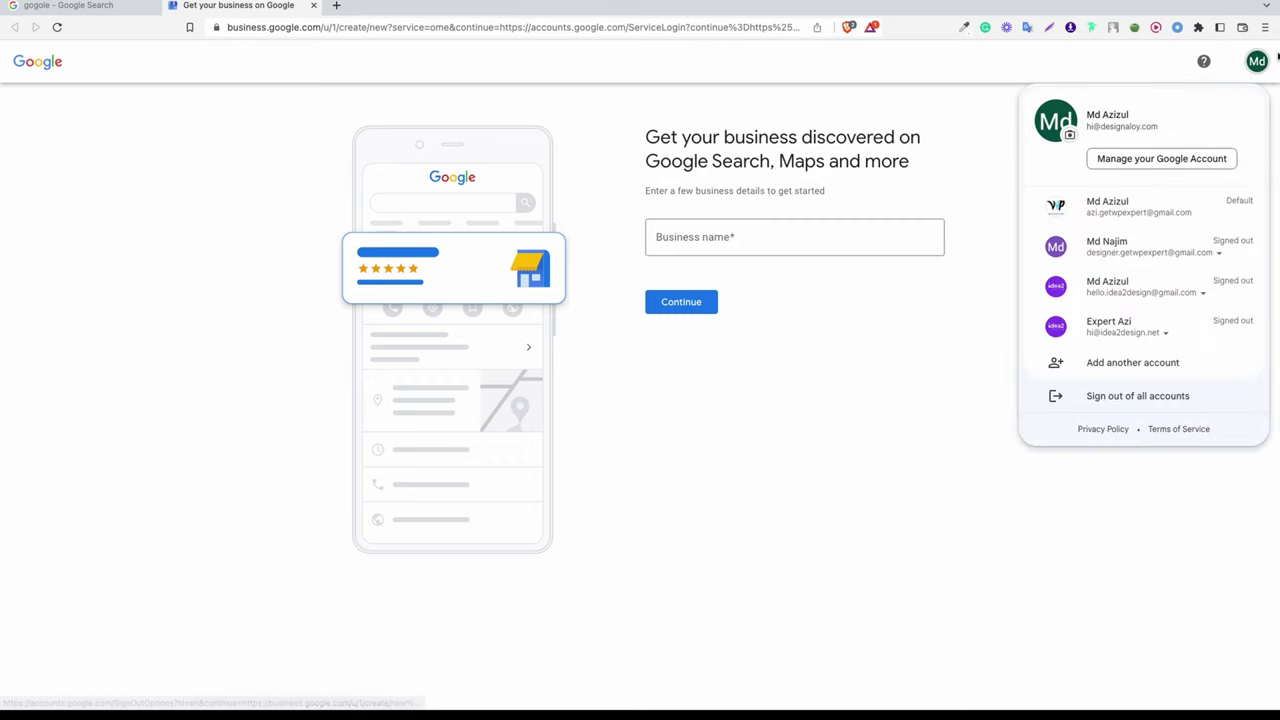
{"action": "left_click", "coordinate": [1161, 159]}
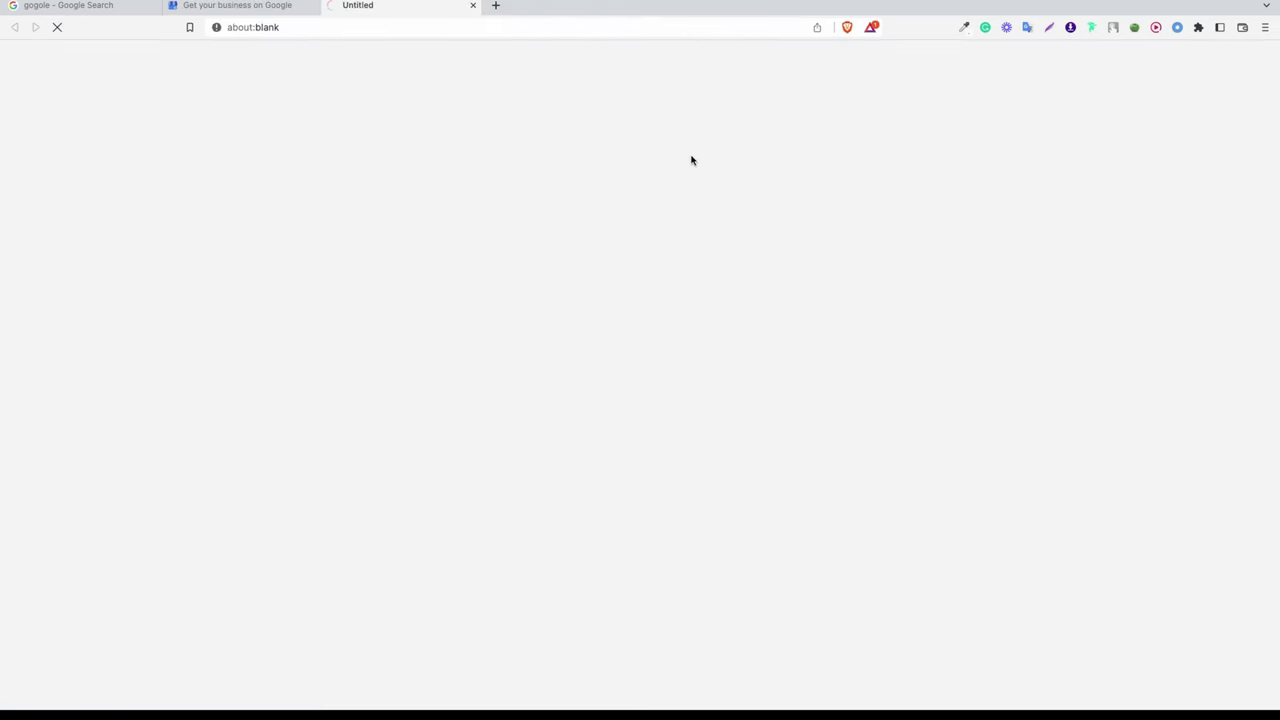
{"action": "left_click", "coordinate": [263, 6]}
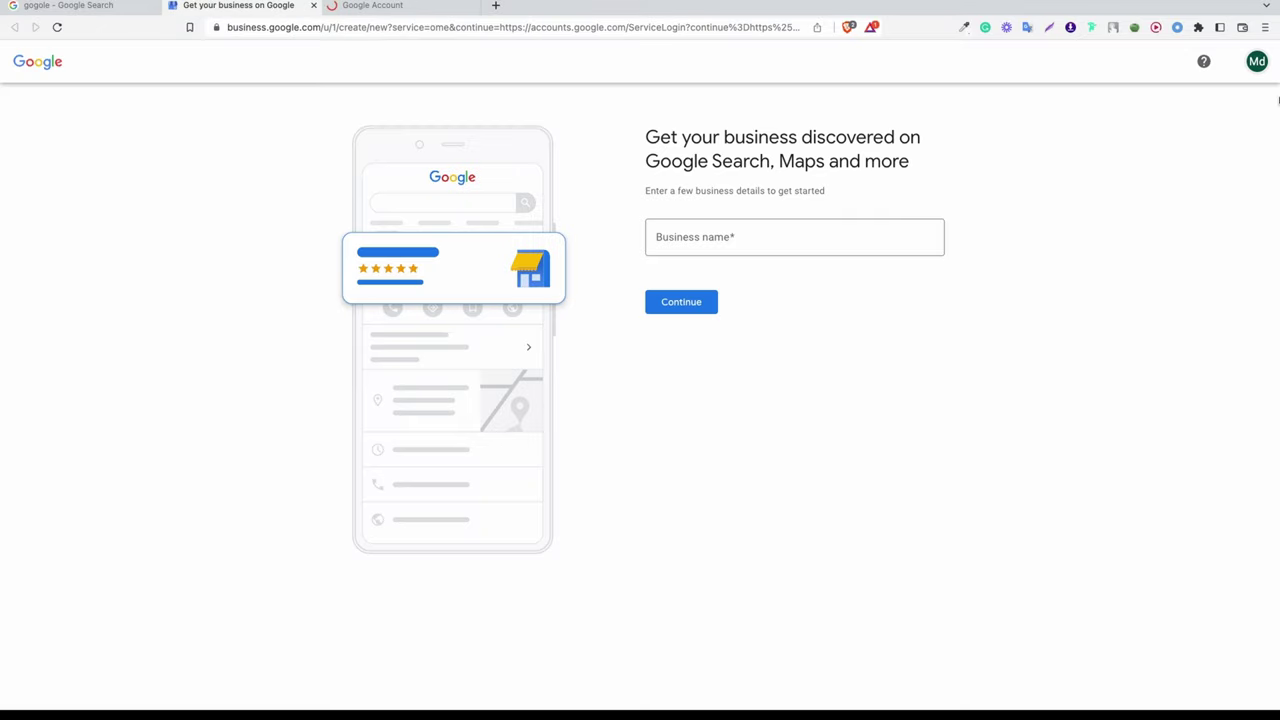
{"action": "left_click", "coordinate": [1259, 62]}
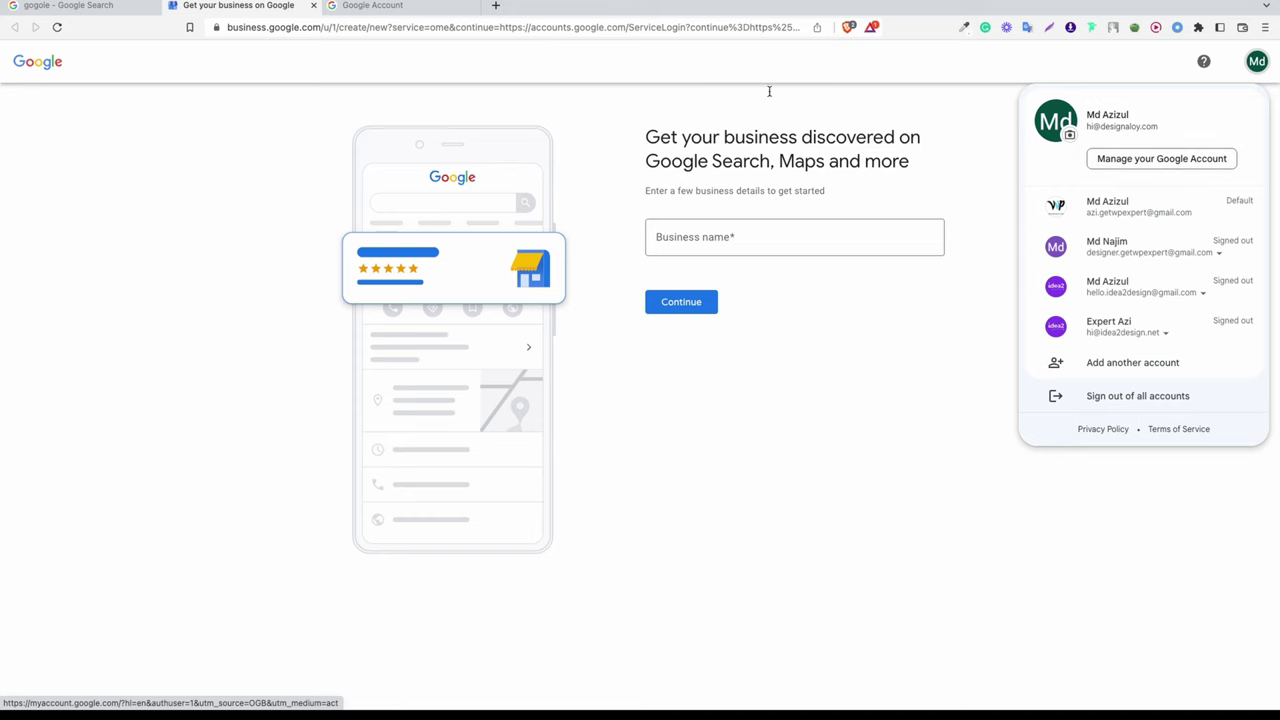
{"action": "left_click", "coordinate": [349, 11]}
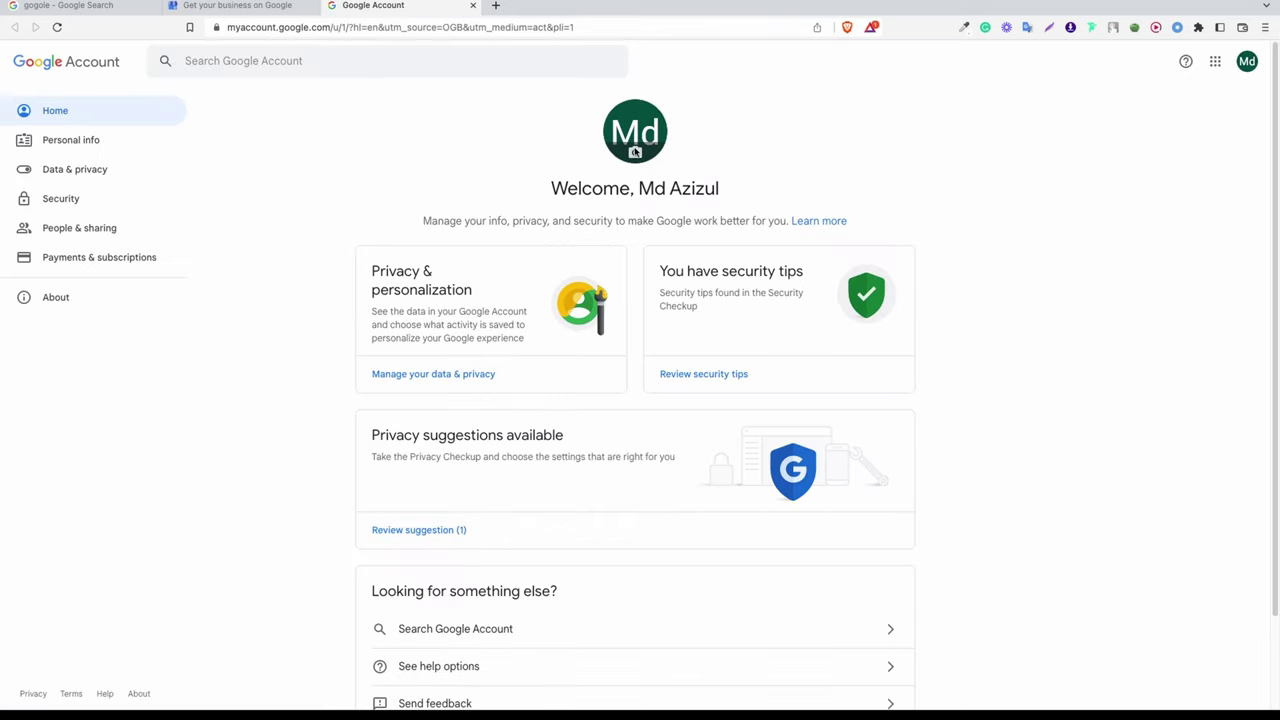
Step: Open the profile picture dialog and choose to upload a photo from the computer
{"action": "left_click", "coordinate": [635, 153]}
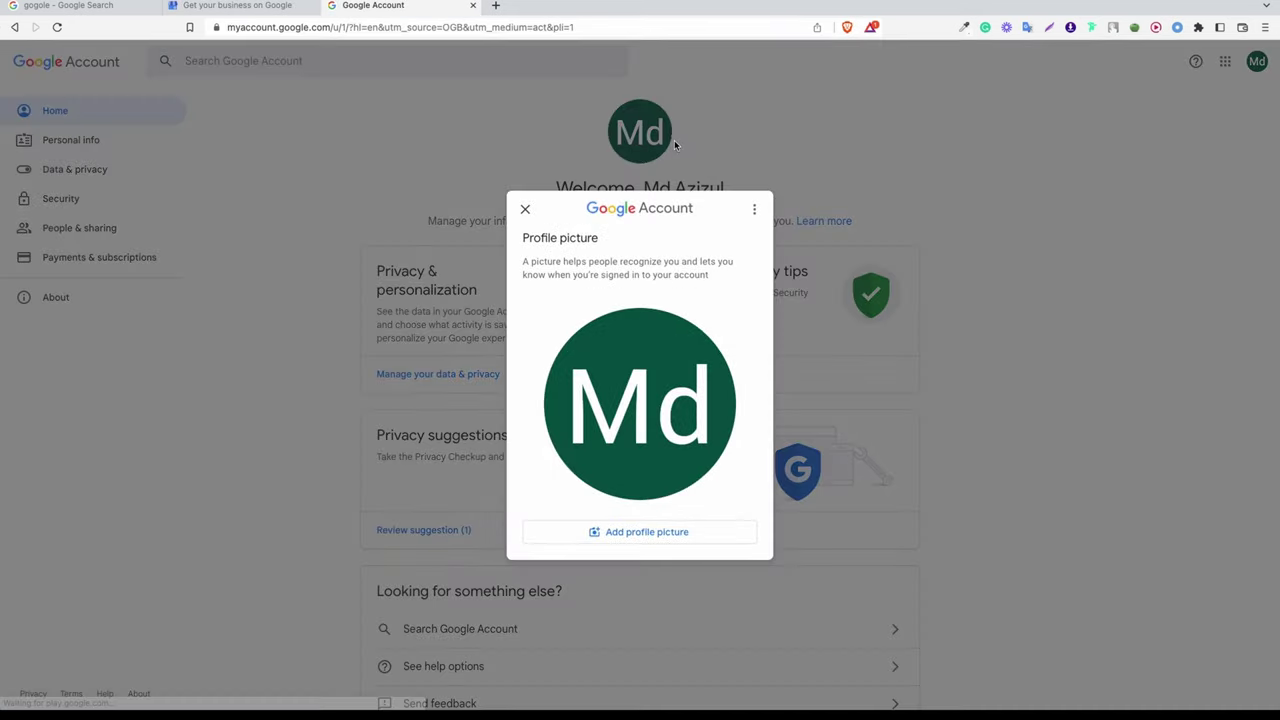
{"action": "left_click", "coordinate": [646, 532]}
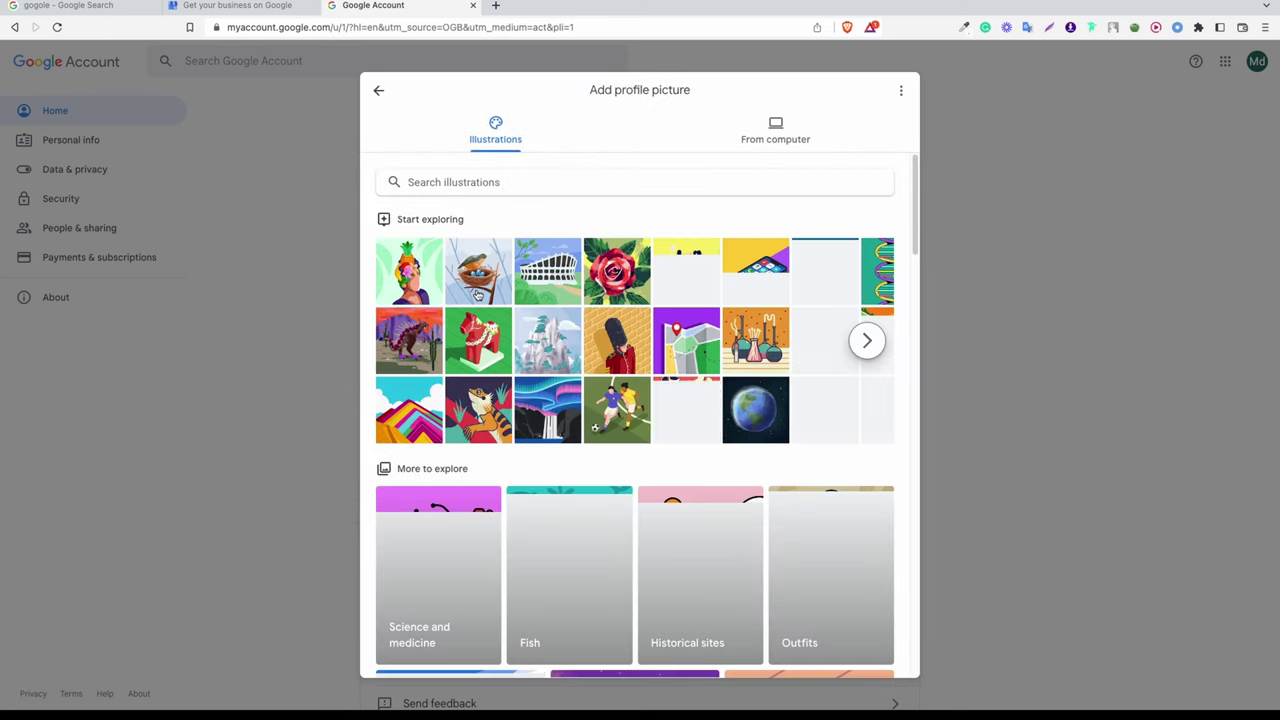
{"action": "scroll", "coordinate": [478, 293], "scroll_direction": "down", "scroll_amount": 3}
{"action": "scroll", "coordinate": [560, 250], "scroll_direction": "up", "scroll_amount": 3}
{"action": "left_click", "coordinate": [773, 133]}
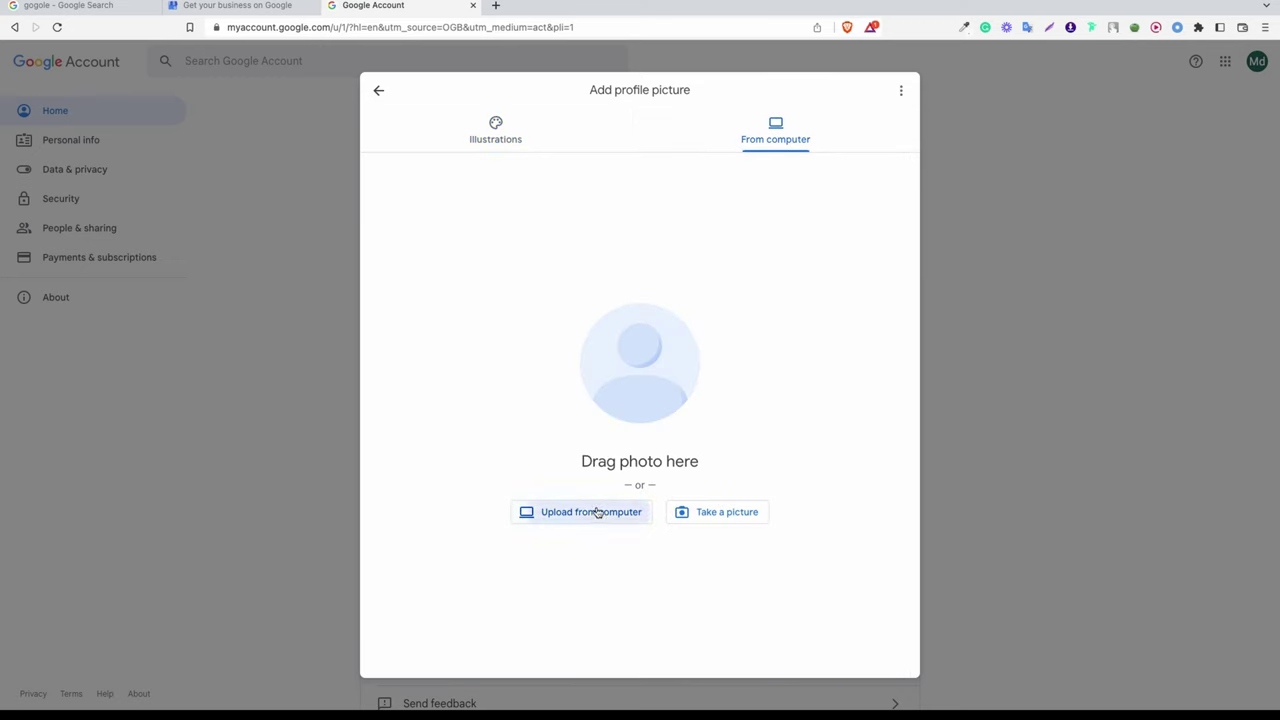
{"action": "left_click", "coordinate": [597, 512]}
Step: Select my.jpg on the Desktop and upload it
{"action": "scroll", "coordinate": [572, 314], "scroll_direction": "down", "scroll_amount": 5}
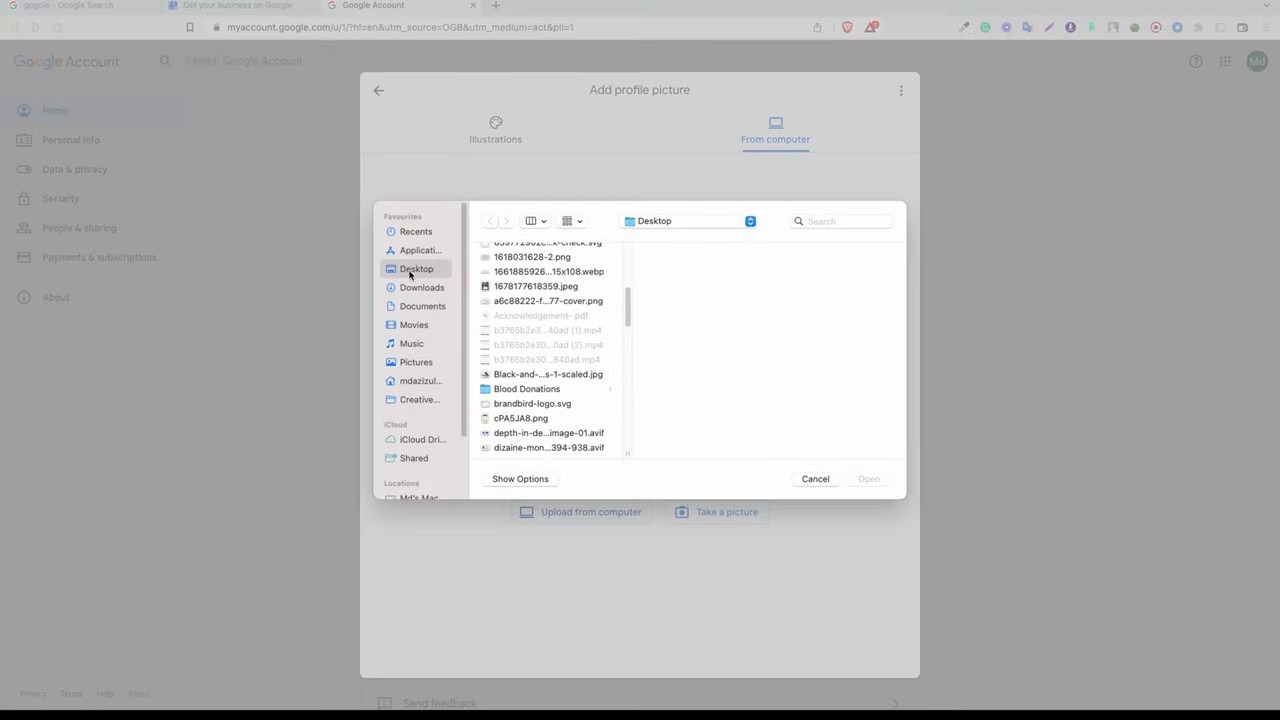
{"action": "scroll", "coordinate": [522, 357], "scroll_direction": "down", "scroll_amount": 5}
{"action": "left_click", "coordinate": [507, 368]}
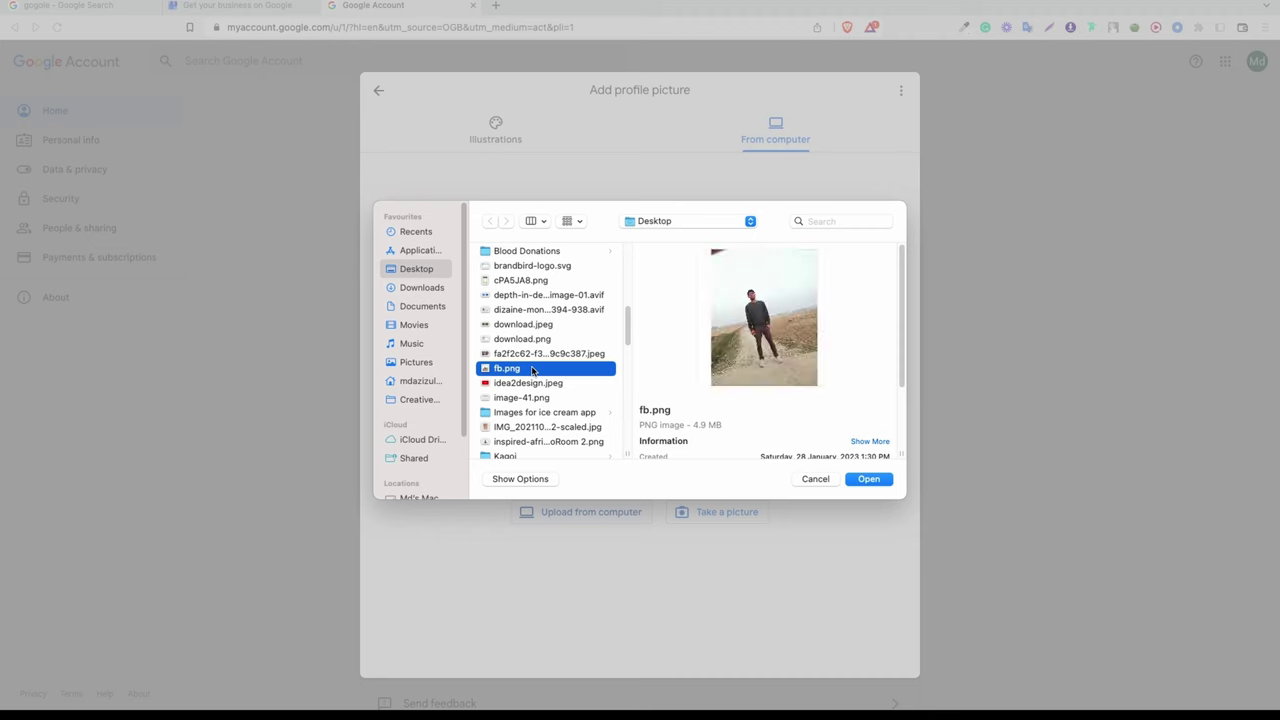
{"action": "key", "text": "Down"}
{"action": "key", "text": "Down"}
{"action": "key", "text": "Down"}
{"action": "key", "text": "Down"}
{"action": "key", "text": "Down"}
{"action": "key", "text": "Down"}
{"action": "key", "text": "Down"}
{"action": "key", "text": "Down"}
{"action": "key", "text": "Down"}
{"action": "key", "text": "Down"}
{"action": "key", "text": "Down"}
{"action": "key", "text": "Down"}
{"action": "scroll", "coordinate": [547, 394], "scroll_direction": "down", "scroll_amount": 3}
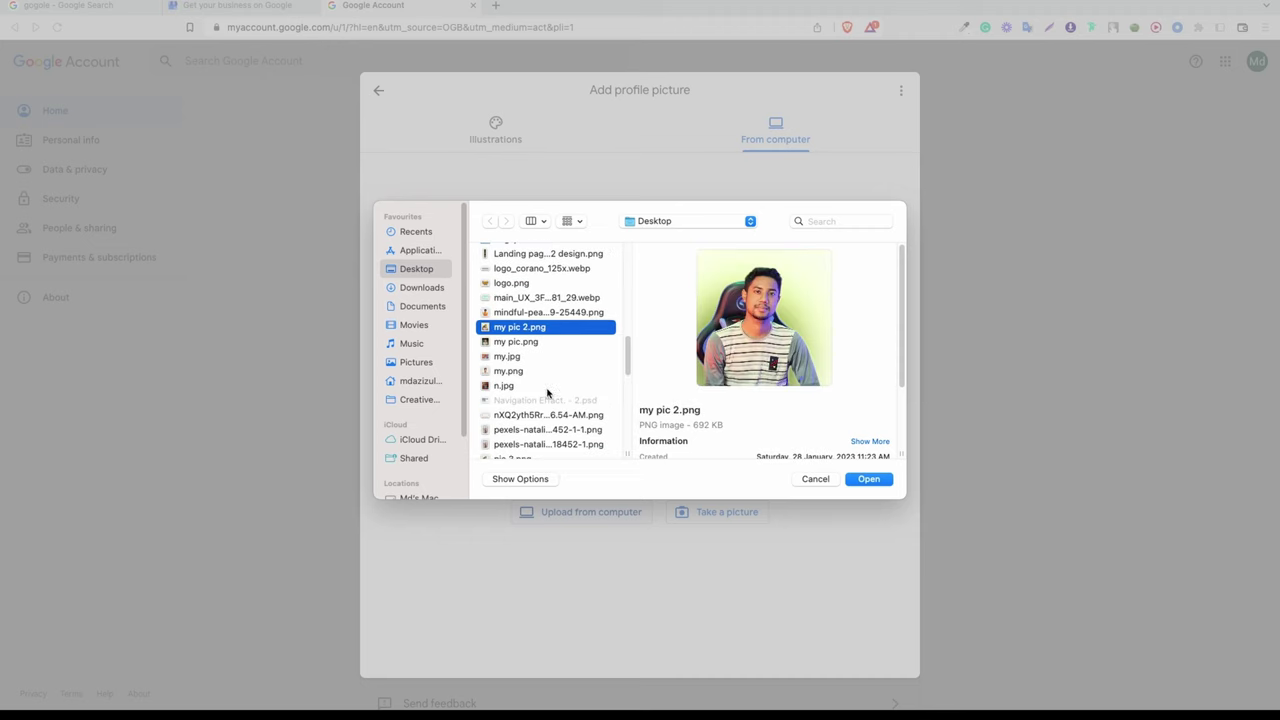
{"action": "left_click", "coordinate": [515, 358]}
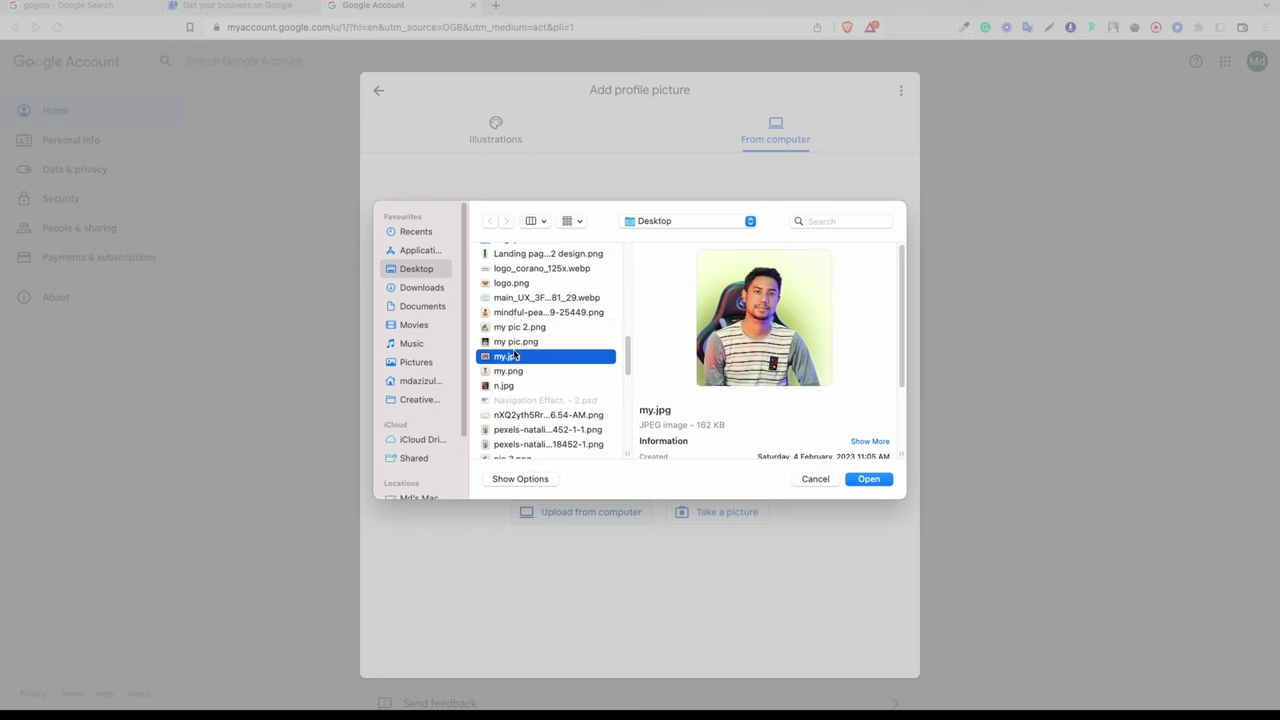
{"action": "left_click", "coordinate": [868, 480]}
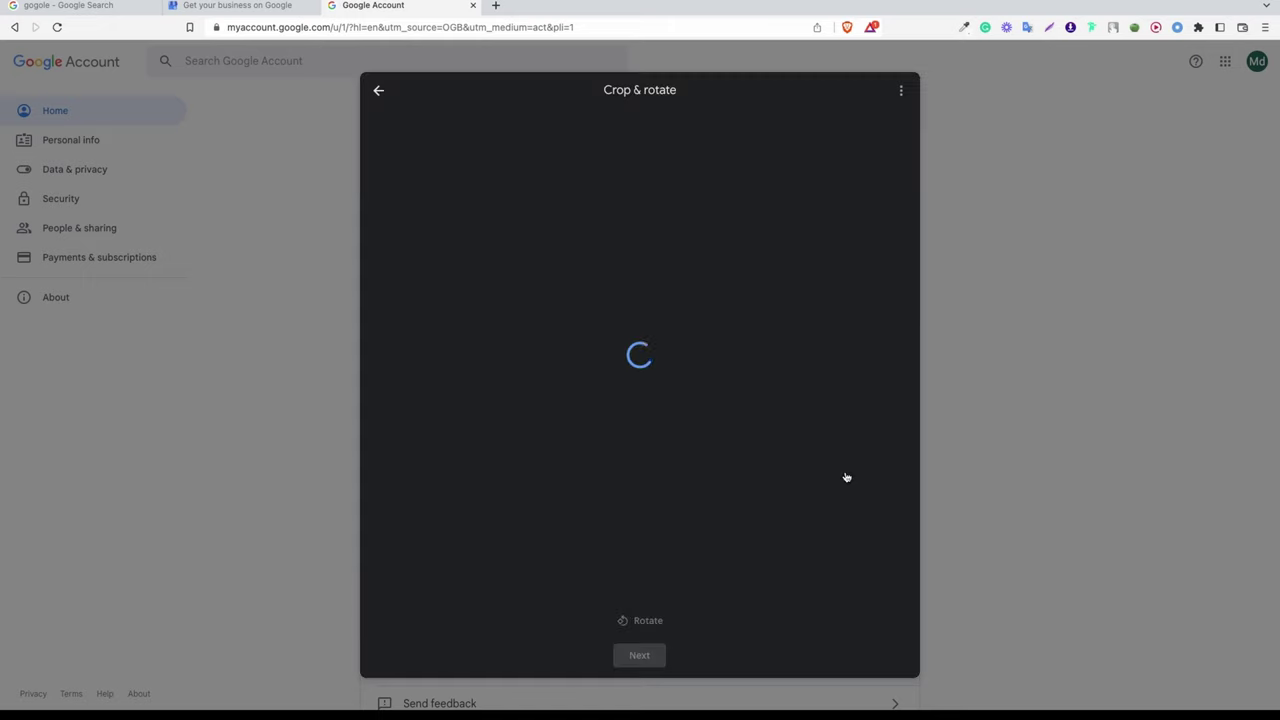
Step: Re-centre the photo in the crop frame, leave visibility unchanged, and save it as the profile picture
{"action": "left_click_drag", "start_coordinate": [713, 421], "coordinate": [675, 423]}
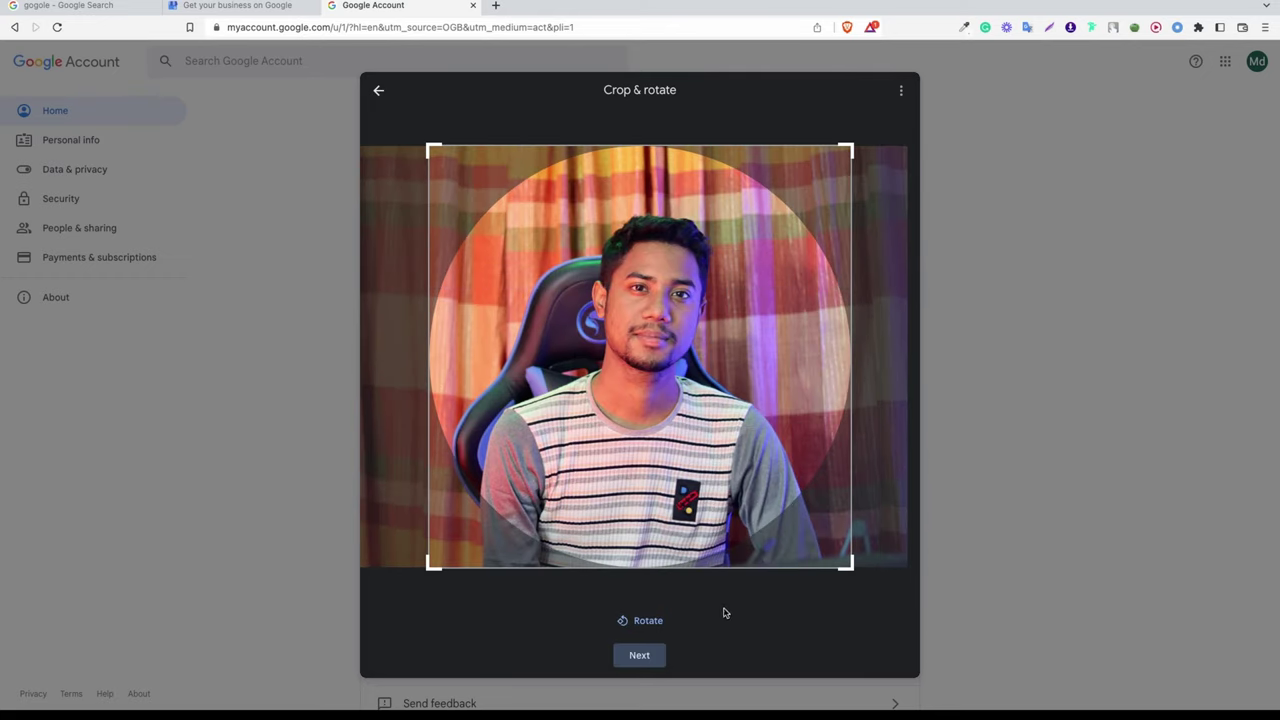
{"action": "left_click", "coordinate": [640, 657]}
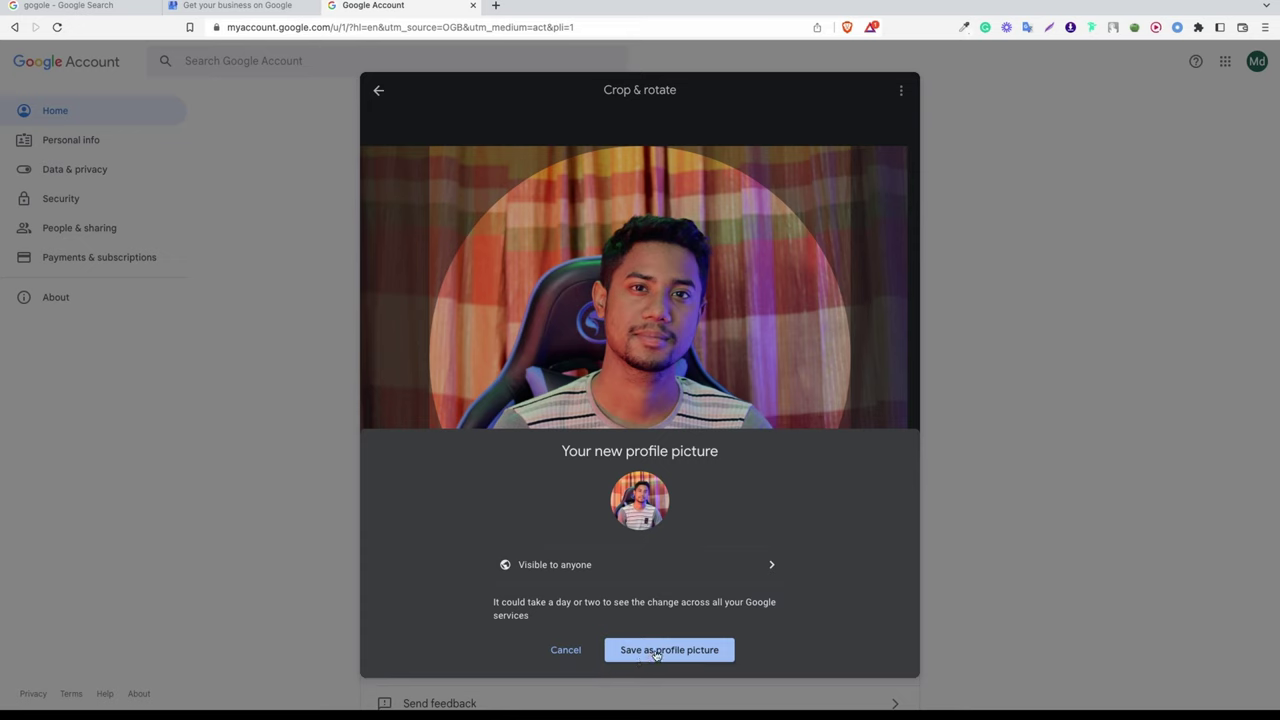
{"action": "left_click", "coordinate": [606, 568]}
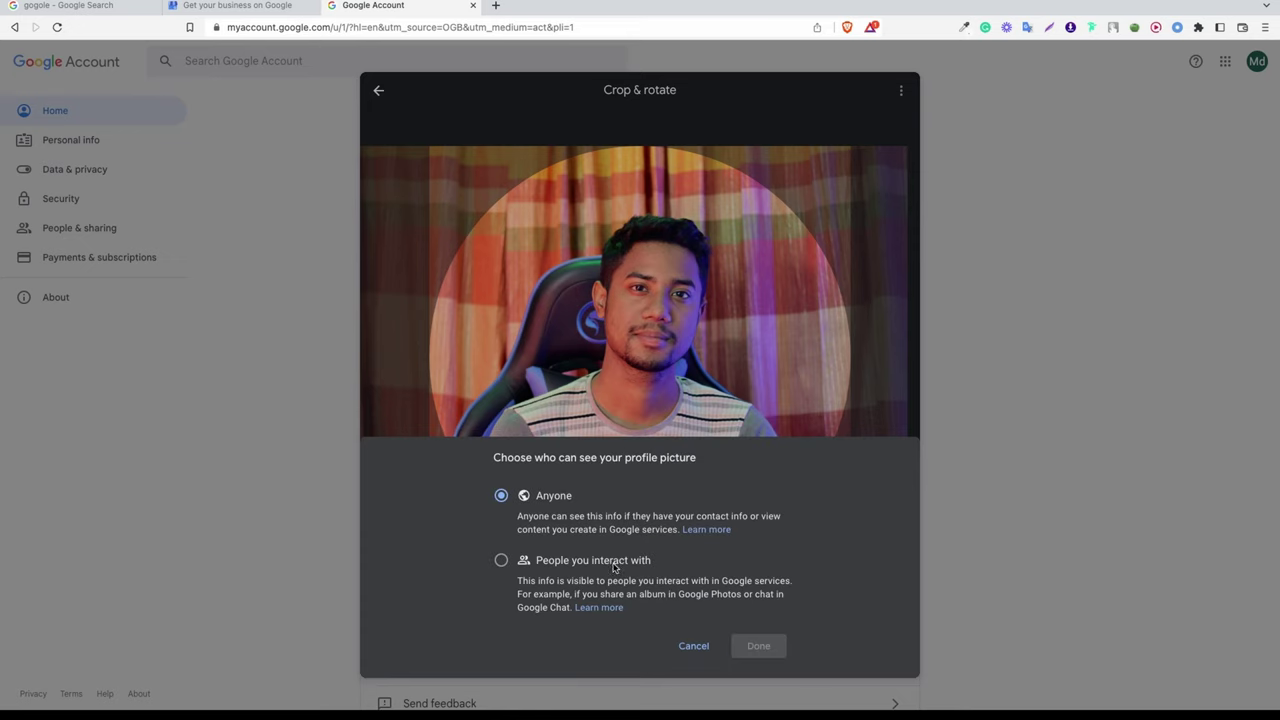
{"action": "left_click", "coordinate": [693, 645]}
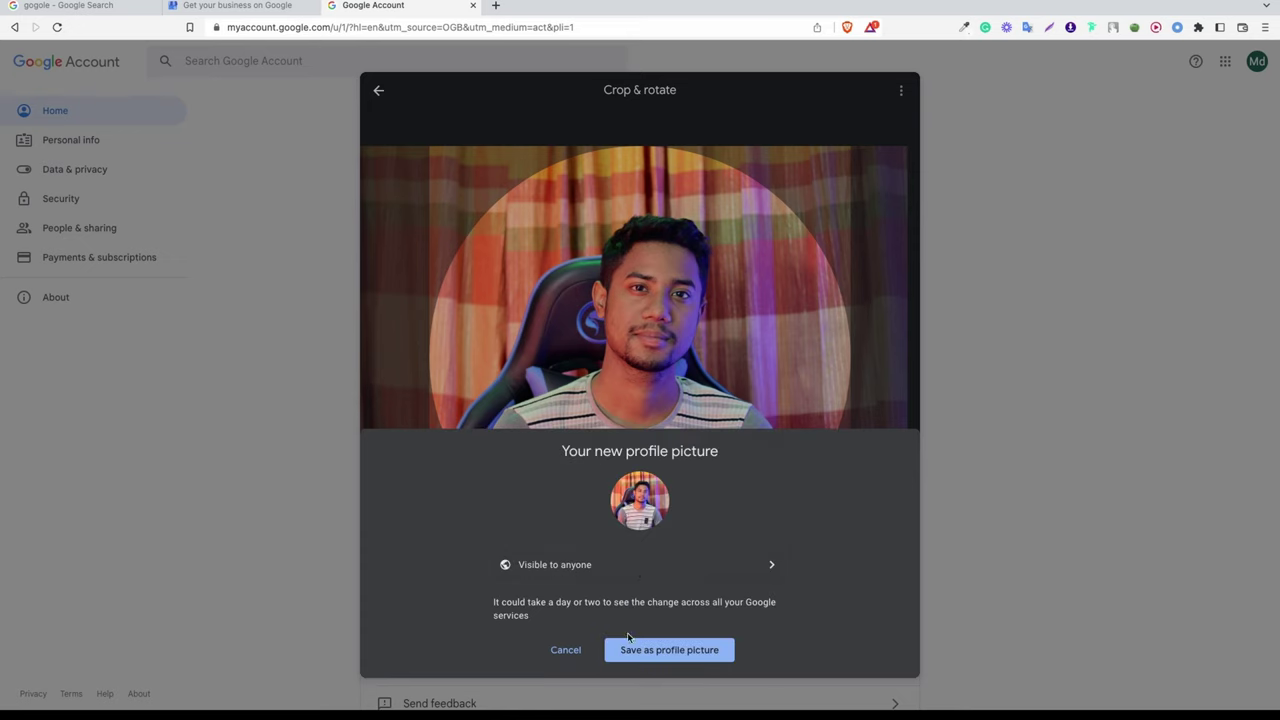
{"action": "left_click", "coordinate": [668, 651]}
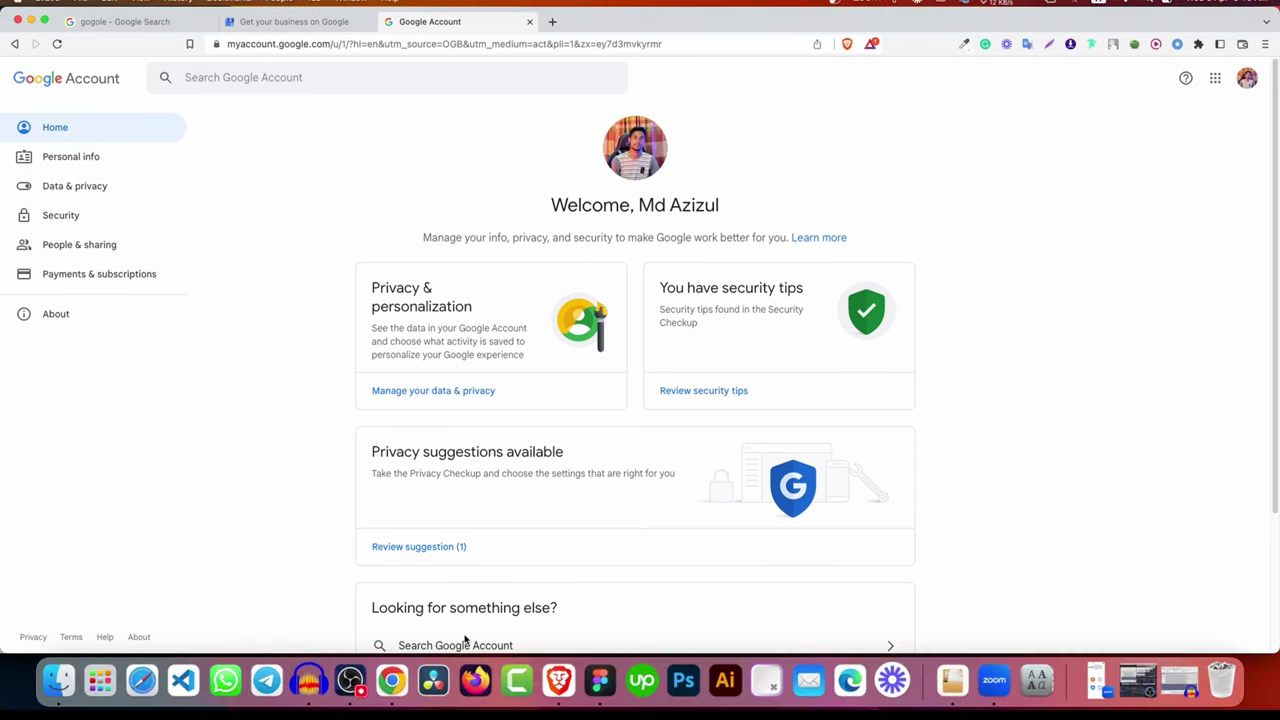
Step: Bring up Chrome's Gmail and reload this account's inbox
{"action": "left_click", "coordinate": [385, 690]}
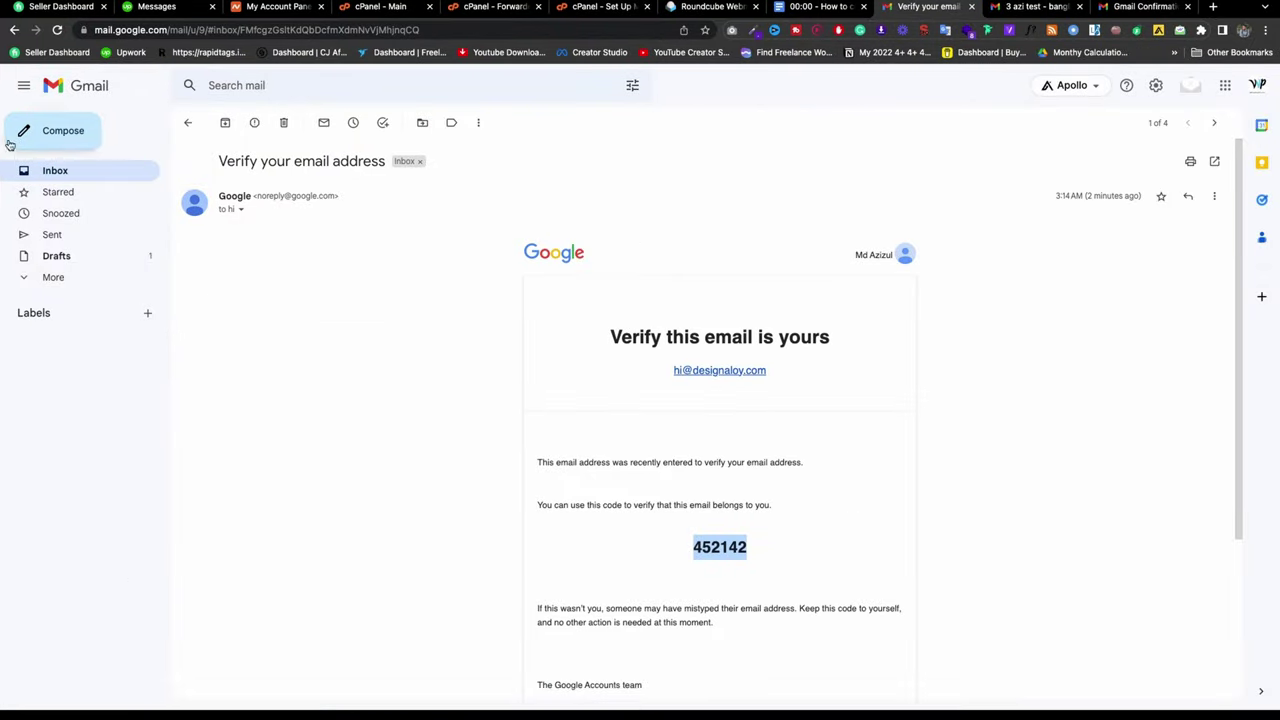
{"action": "left_click", "coordinate": [54, 172]}
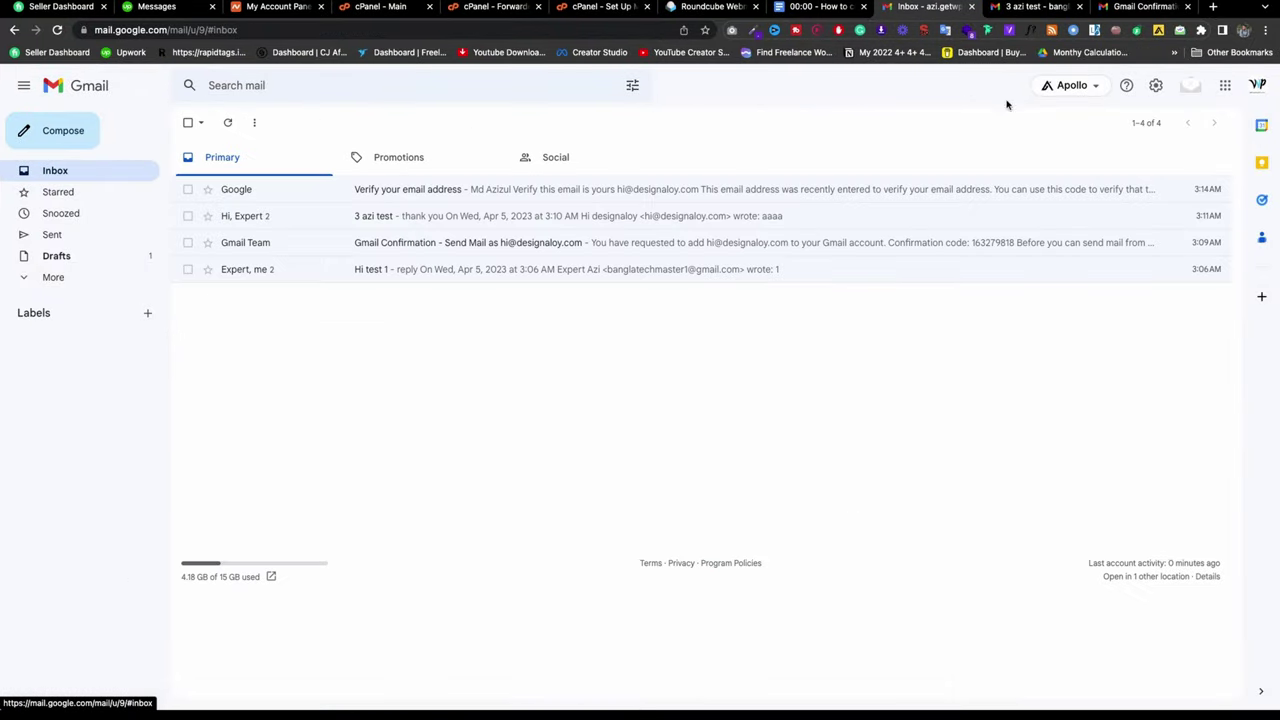
{"action": "left_click", "coordinate": [1035, 7]}
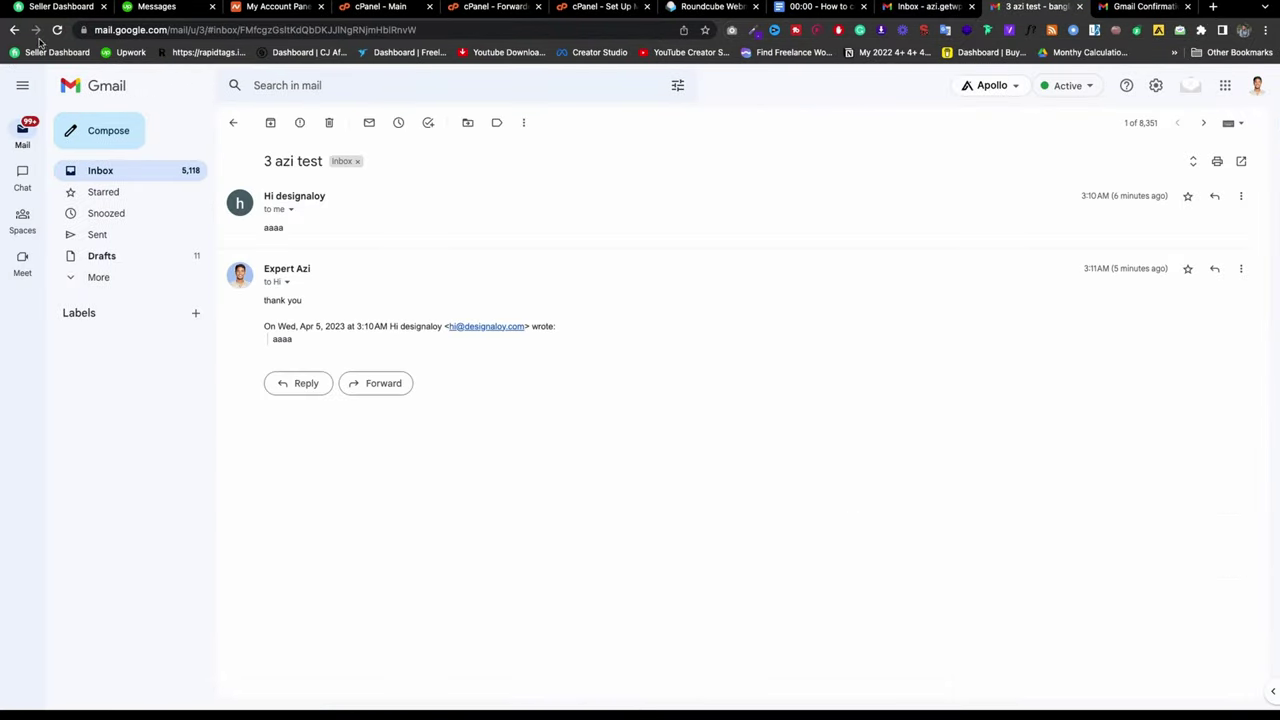
{"action": "left_click", "coordinate": [133, 173]}
{"action": "left_click", "coordinate": [57, 30]}
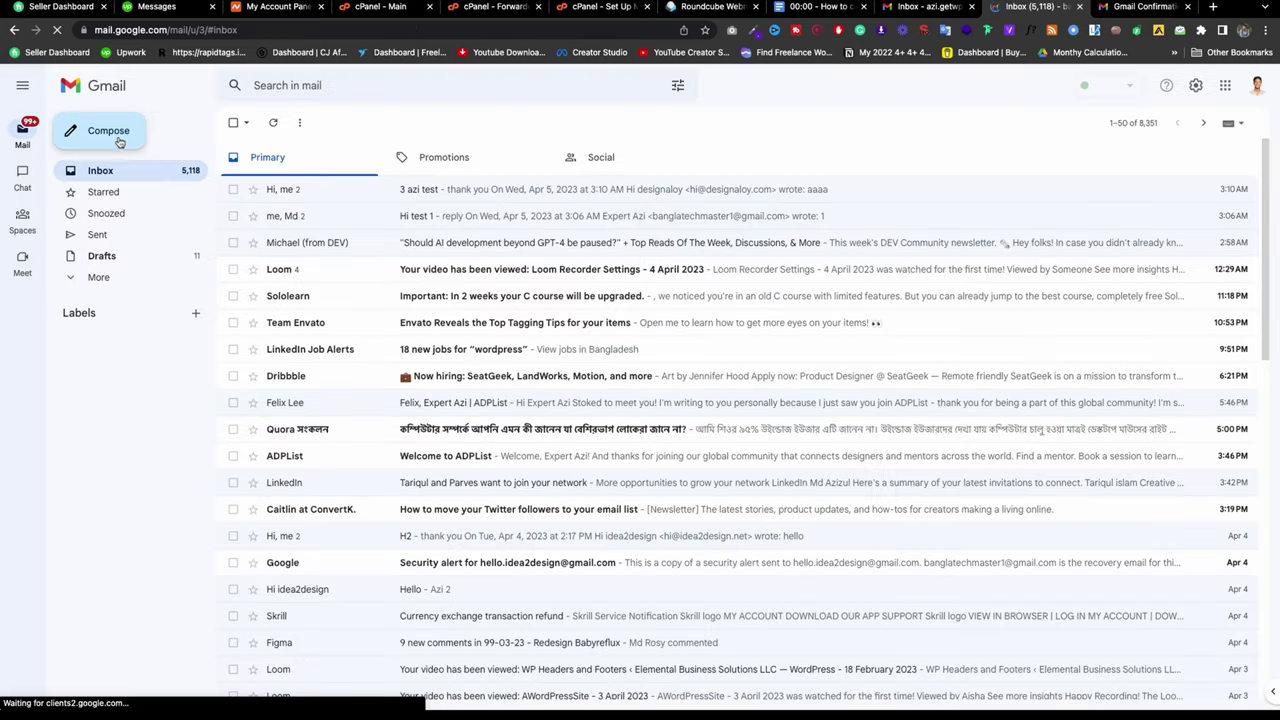
Step: Compose a new message, add the suggested contact as recipient, then return to the Docs outline
{"action": "left_click", "coordinate": [117, 139]}
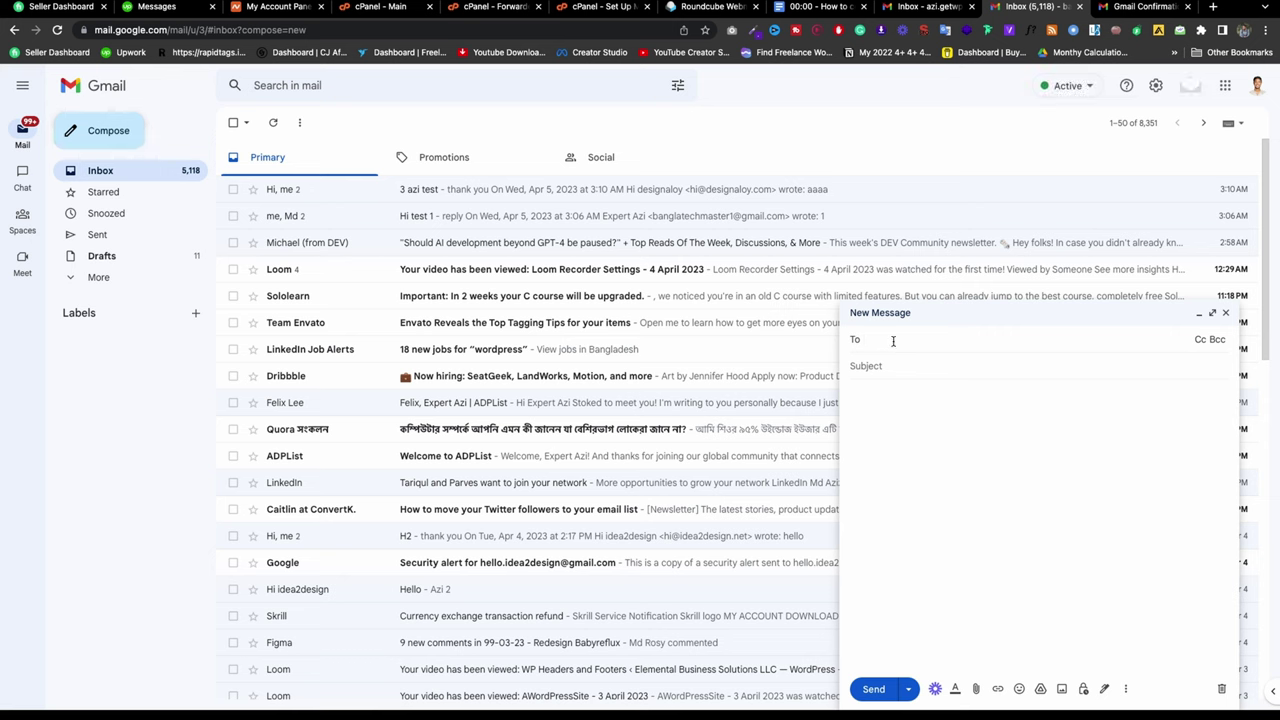
{"action": "type", "text": "hi"}
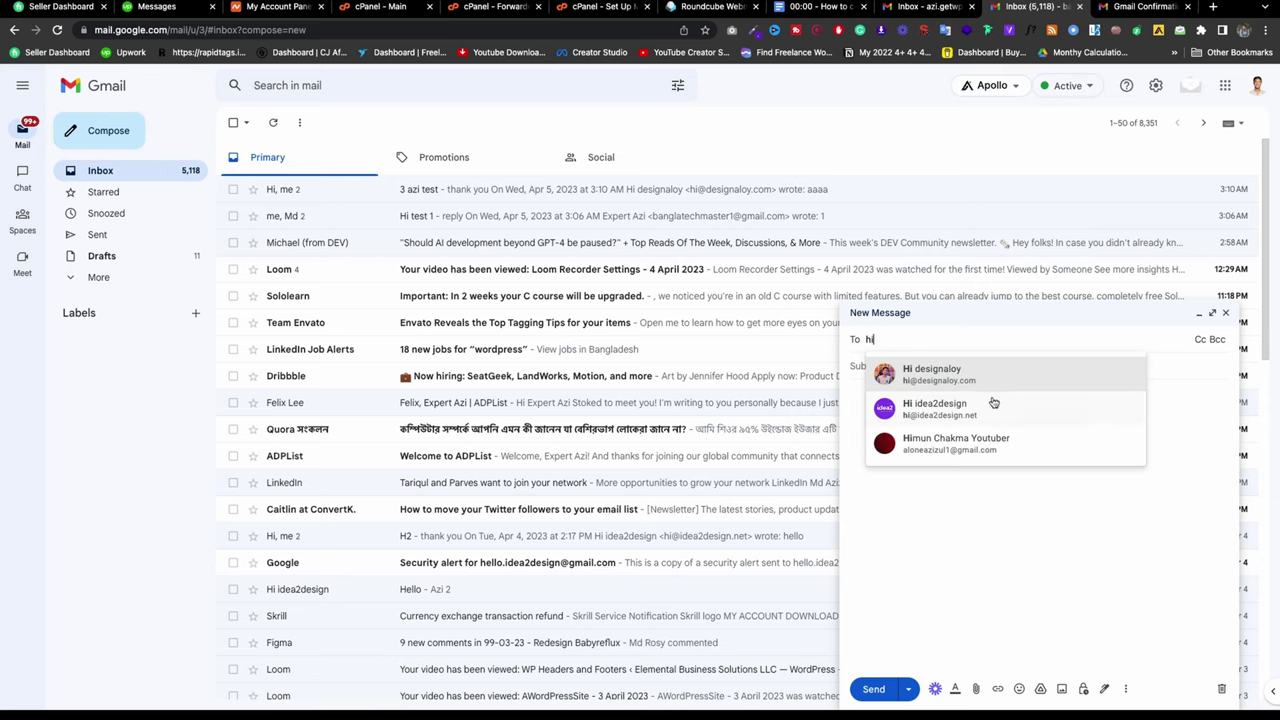
{"action": "left_click", "coordinate": [980, 378]}
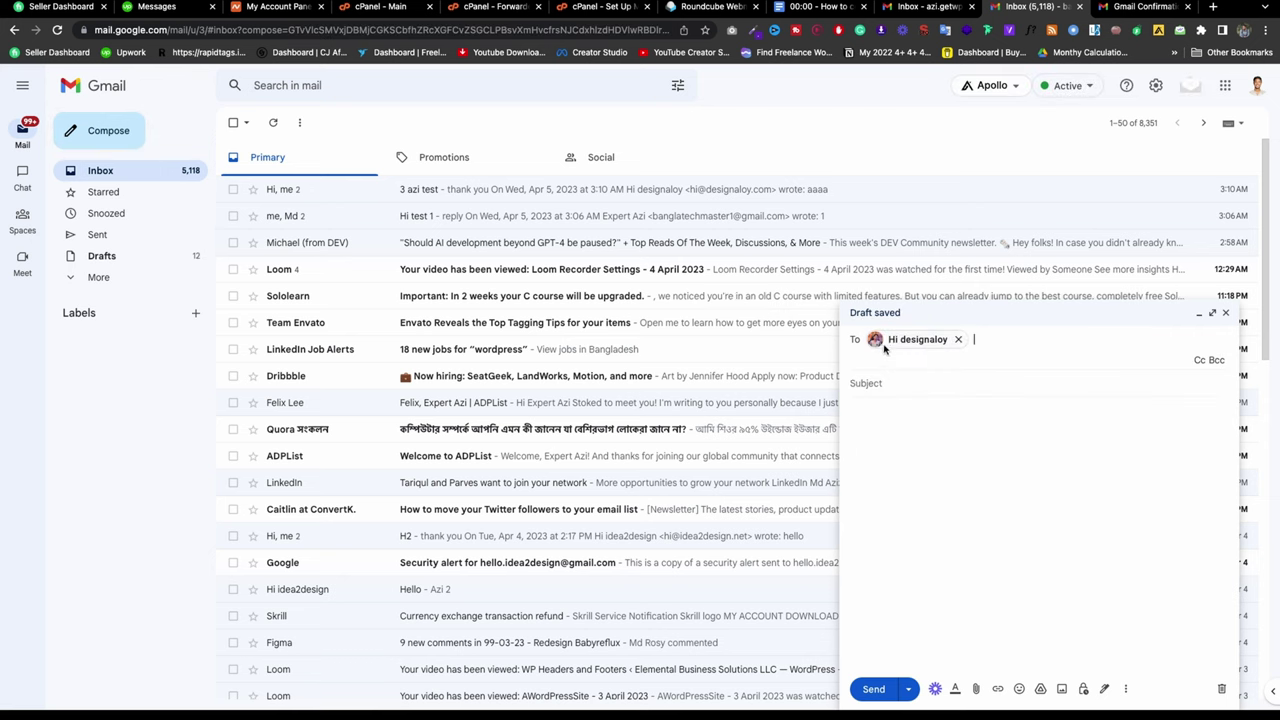
{"action": "mouse_move", "coordinate": [885, 342]}
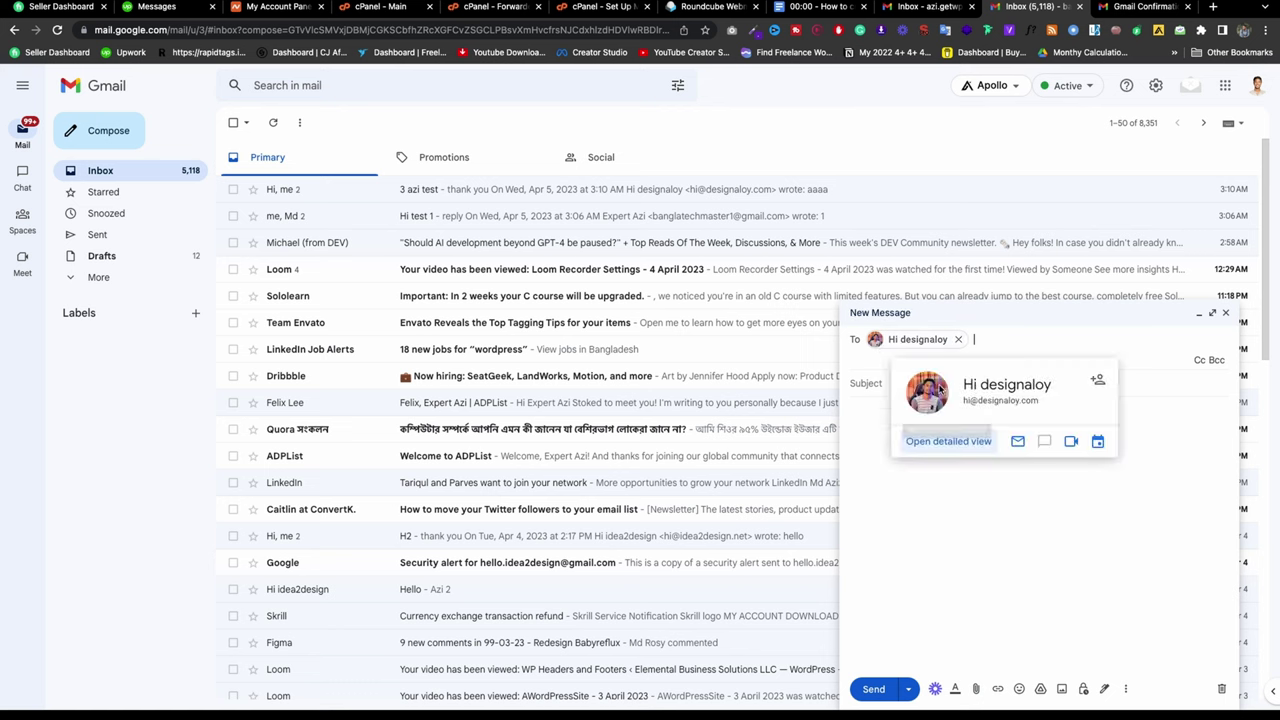
{"action": "left_click", "coordinate": [820, 6]}
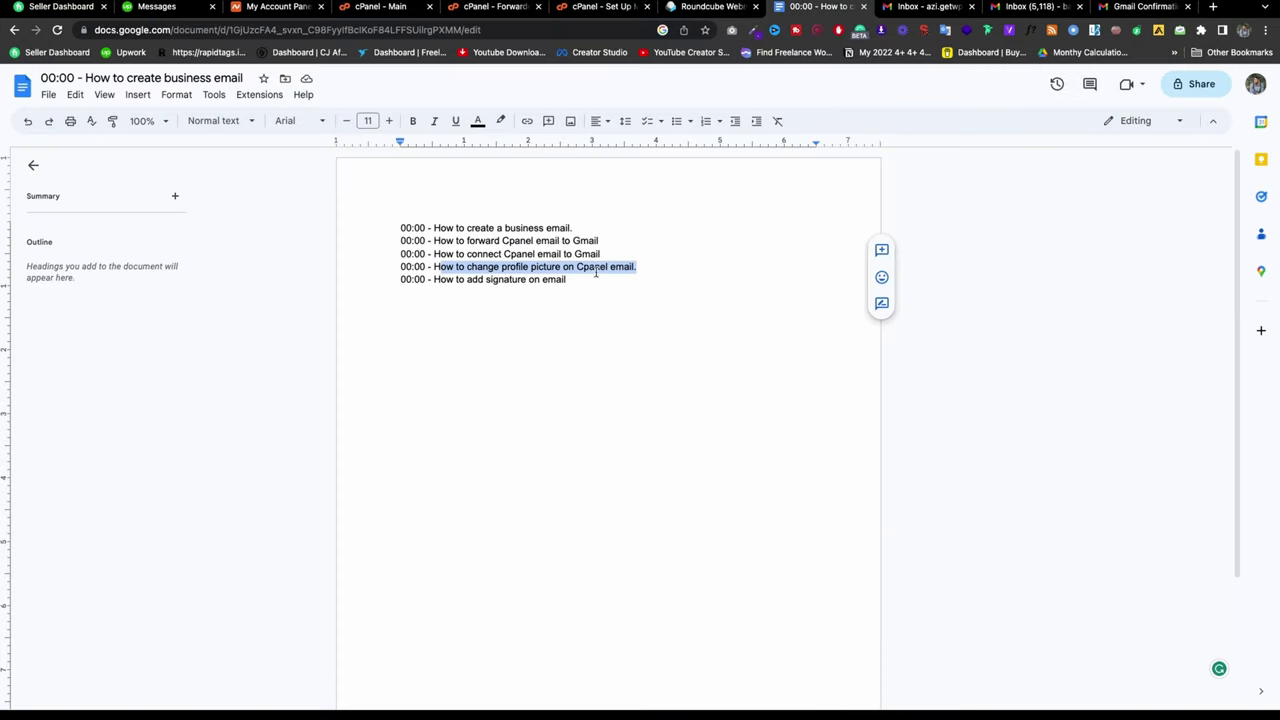
Step: Deselect the outline text and bring Brave's Google Account page back to the front
{"action": "left_click", "coordinate": [596, 268]}
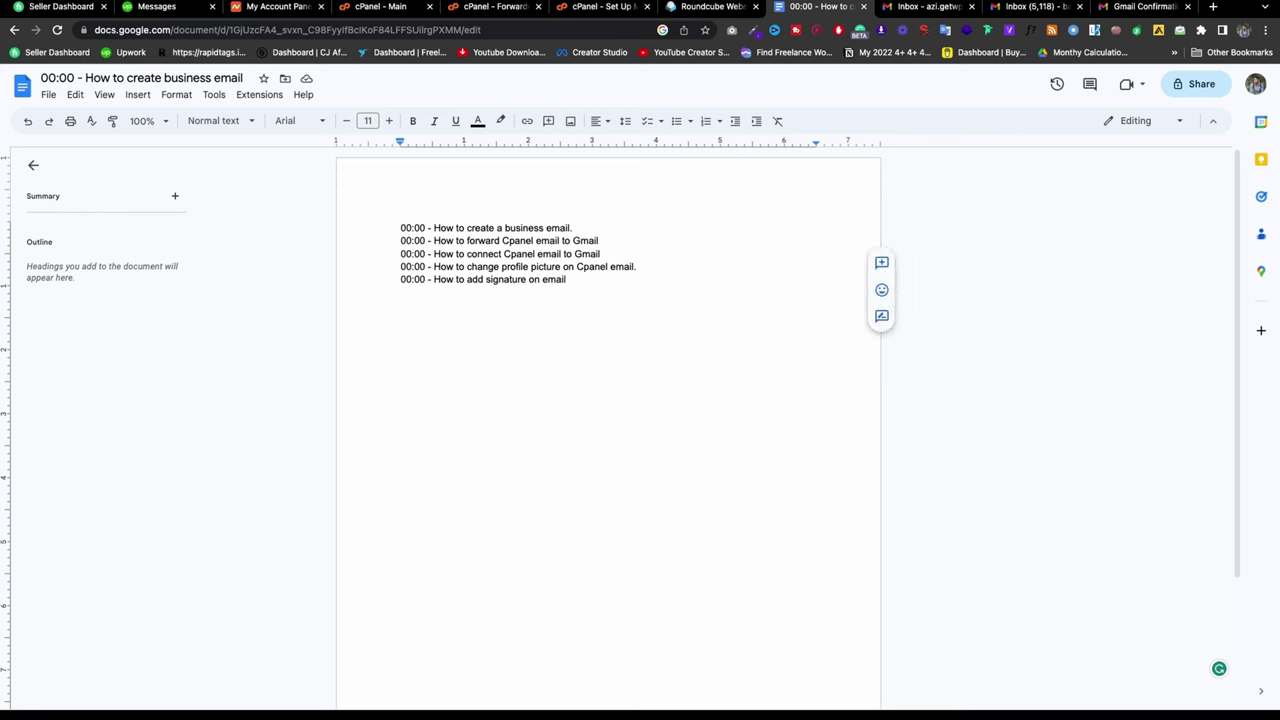
{"action": "mouse_move", "coordinate": [600, 690]}
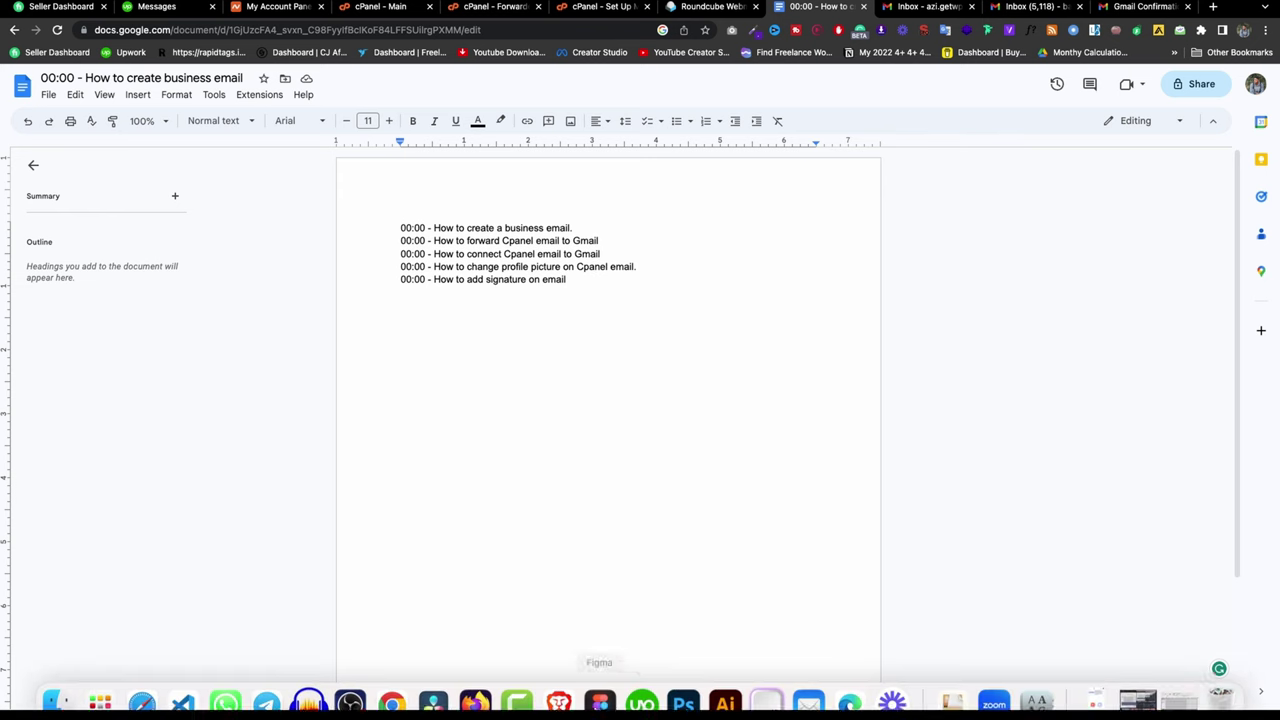
{"action": "left_click", "coordinate": [562, 680]}
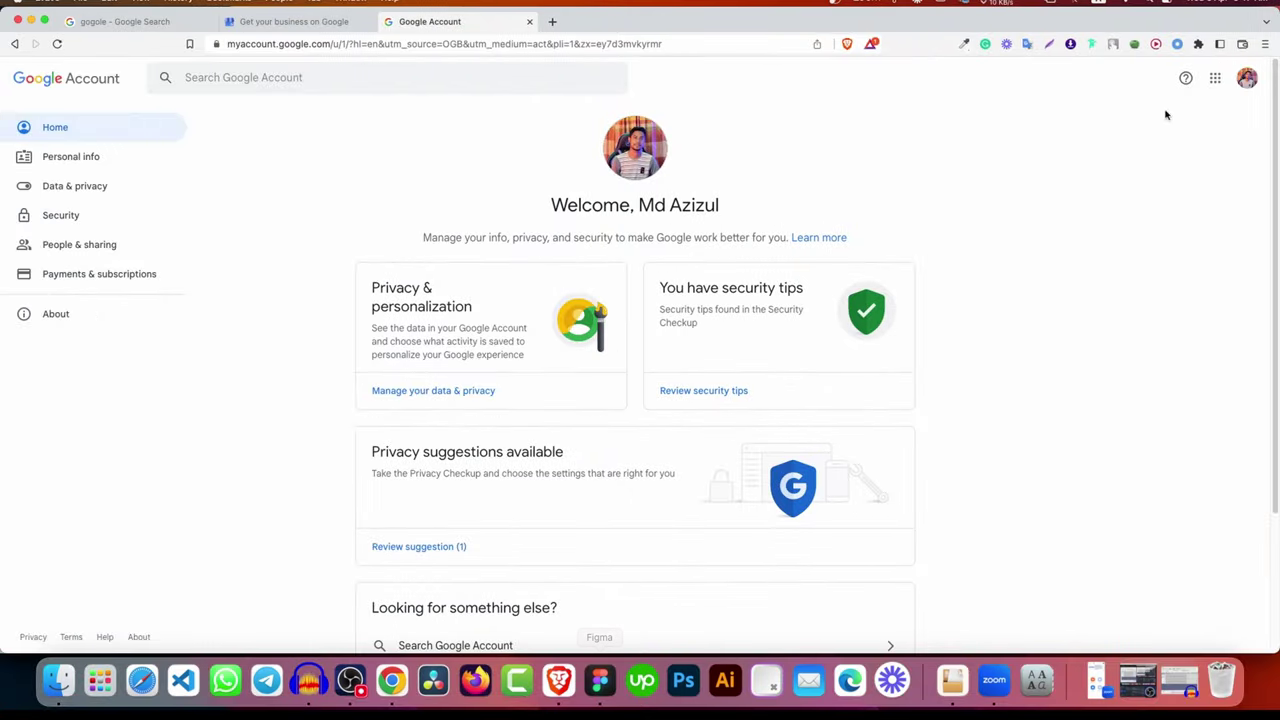
Step: Start adding another Google account from the avatar's account list, retrying once
{"action": "left_click", "coordinate": [1243, 82]}
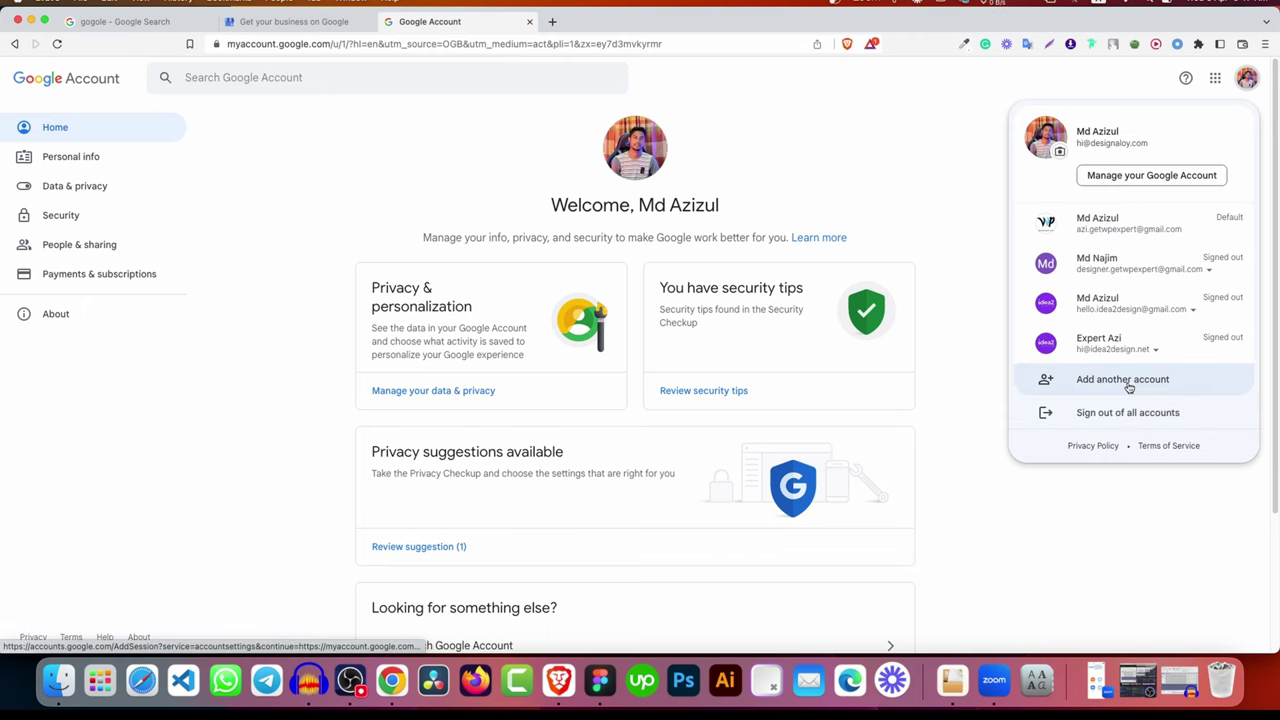
{"action": "left_click", "coordinate": [1129, 387]}
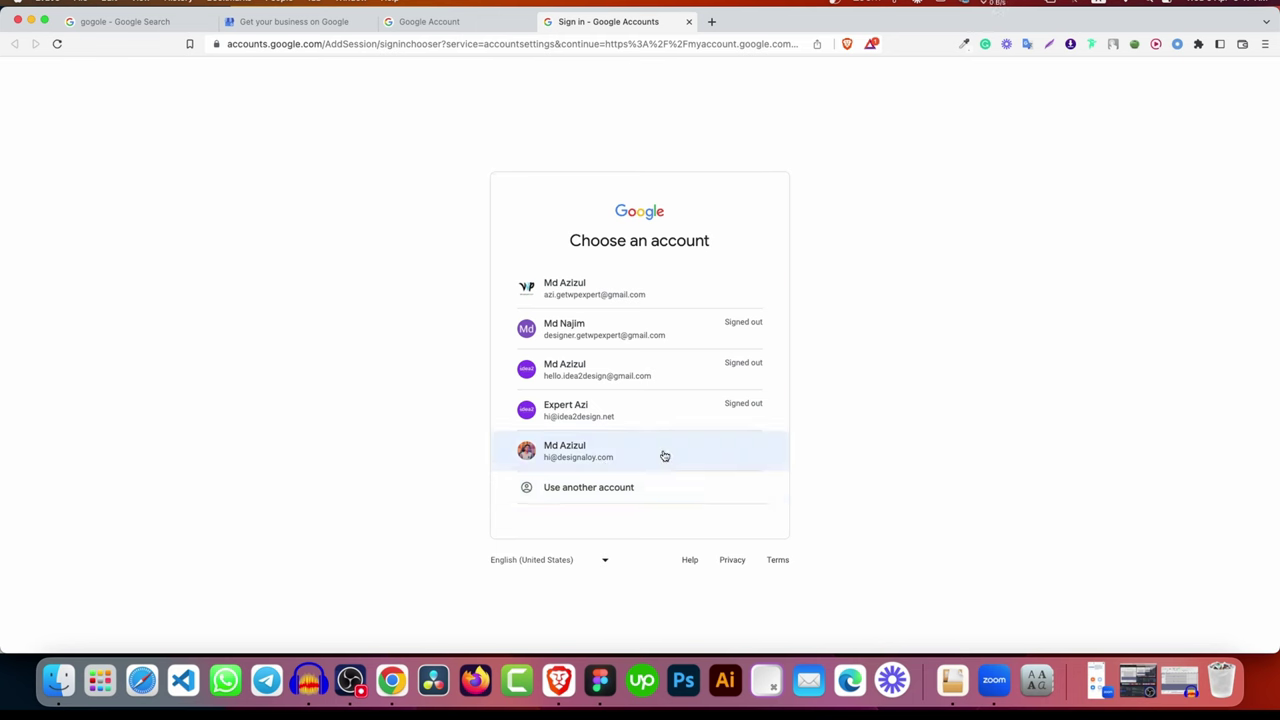
{"action": "left_click", "coordinate": [754, 455]}
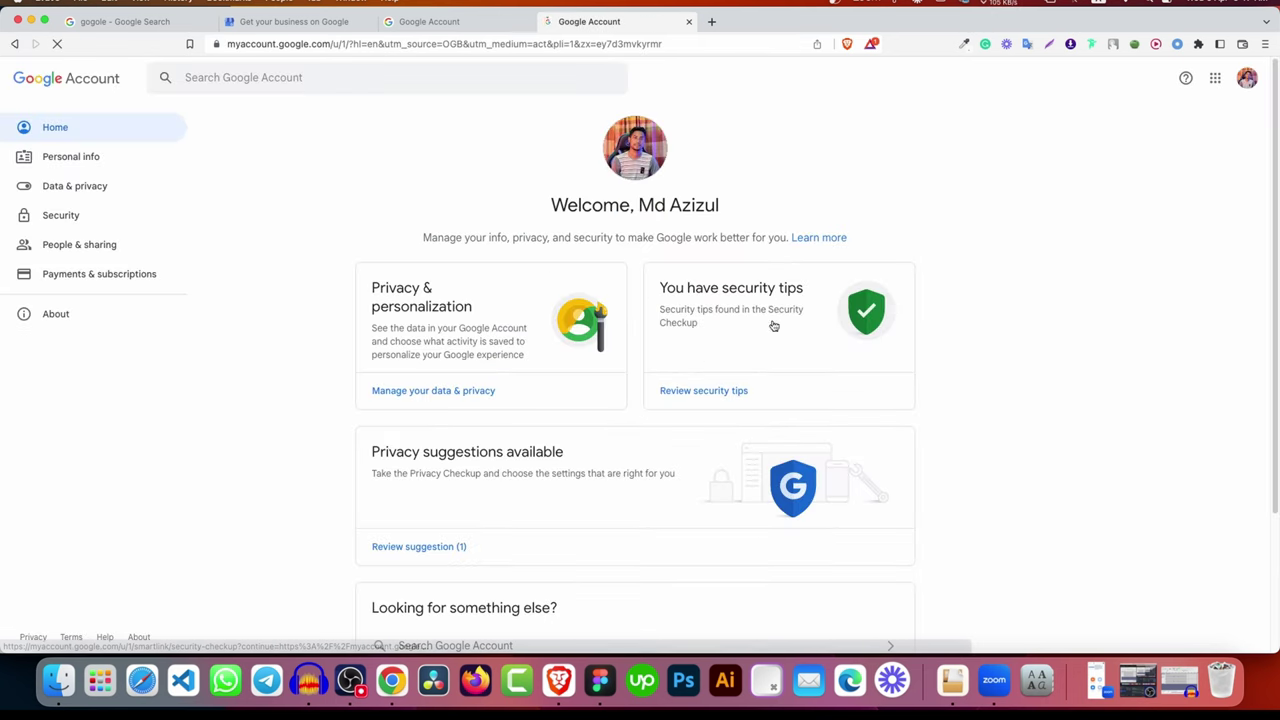
{"action": "left_click", "coordinate": [1246, 78]}
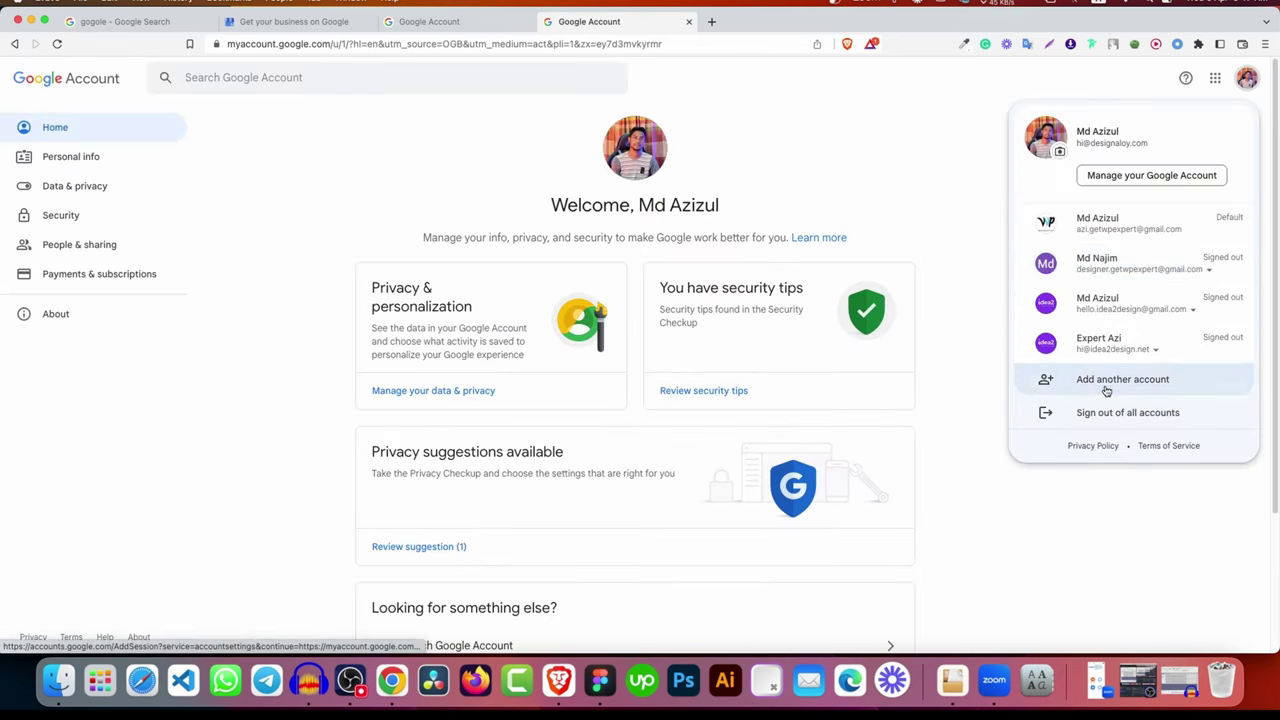
{"action": "left_click", "coordinate": [1100, 381]}
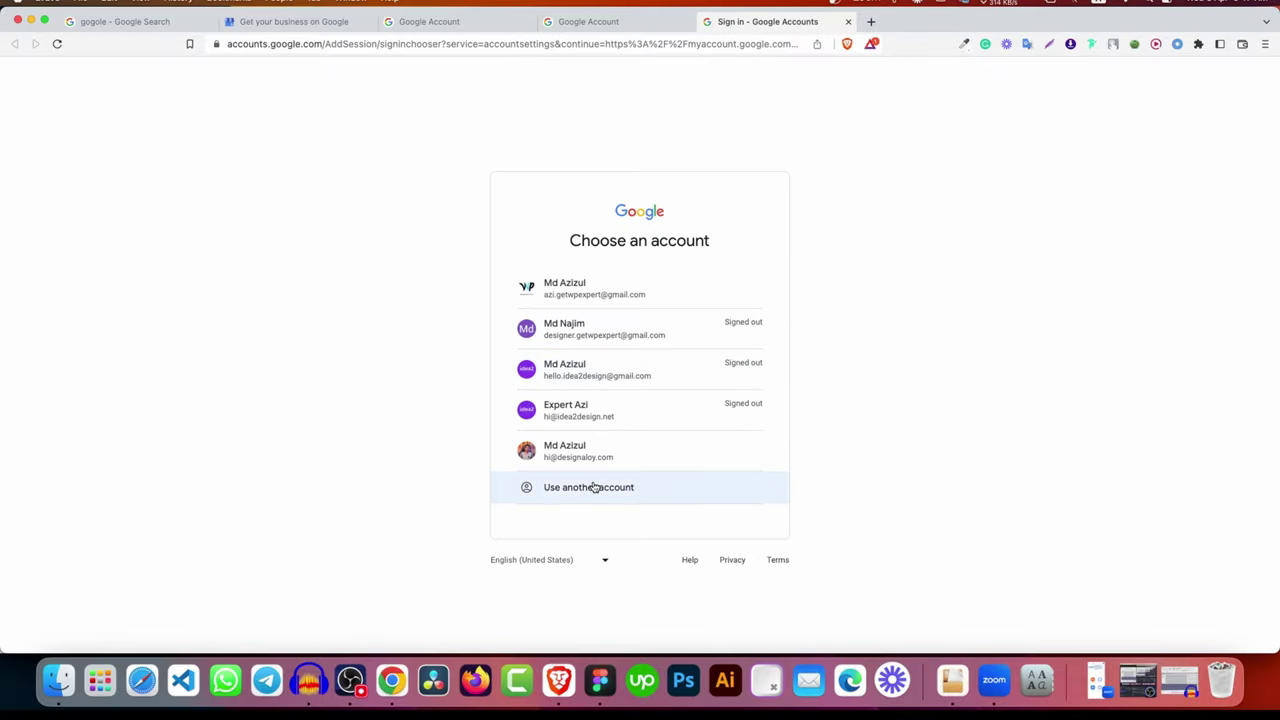
Step: Try signing in with another email address, then back out to the Choose an account list
{"action": "left_click", "coordinate": [620, 486]}
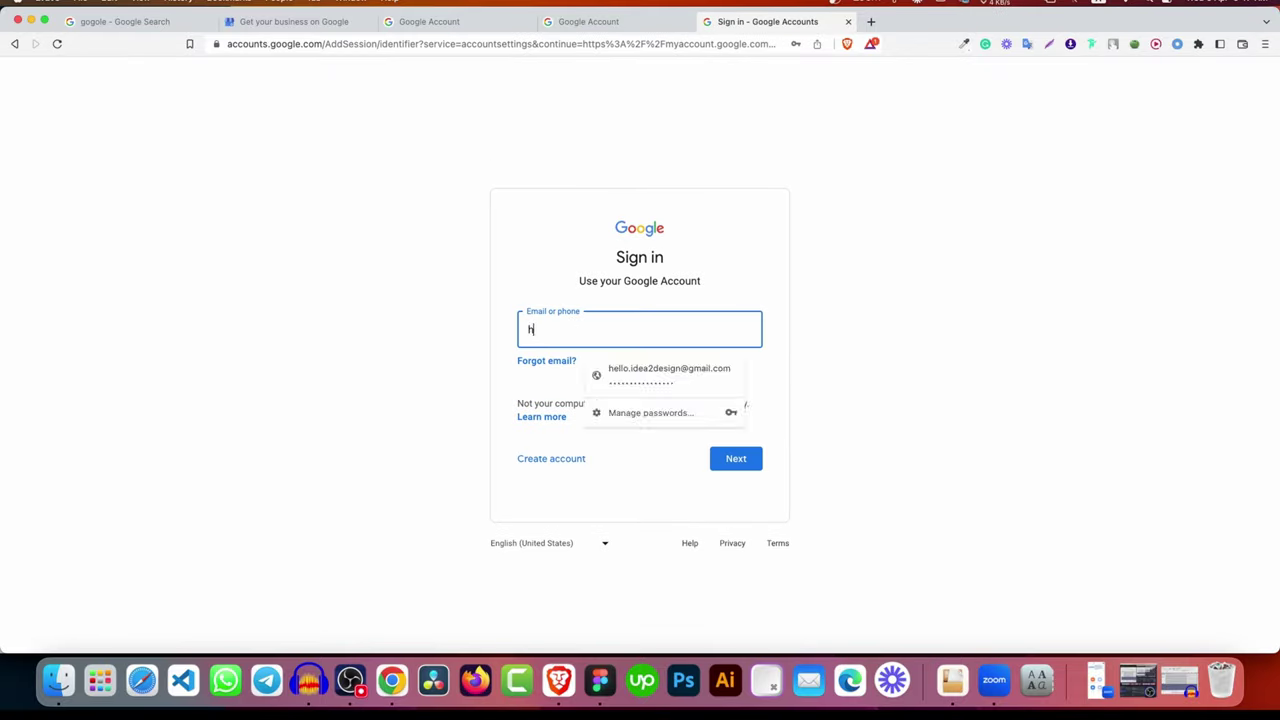
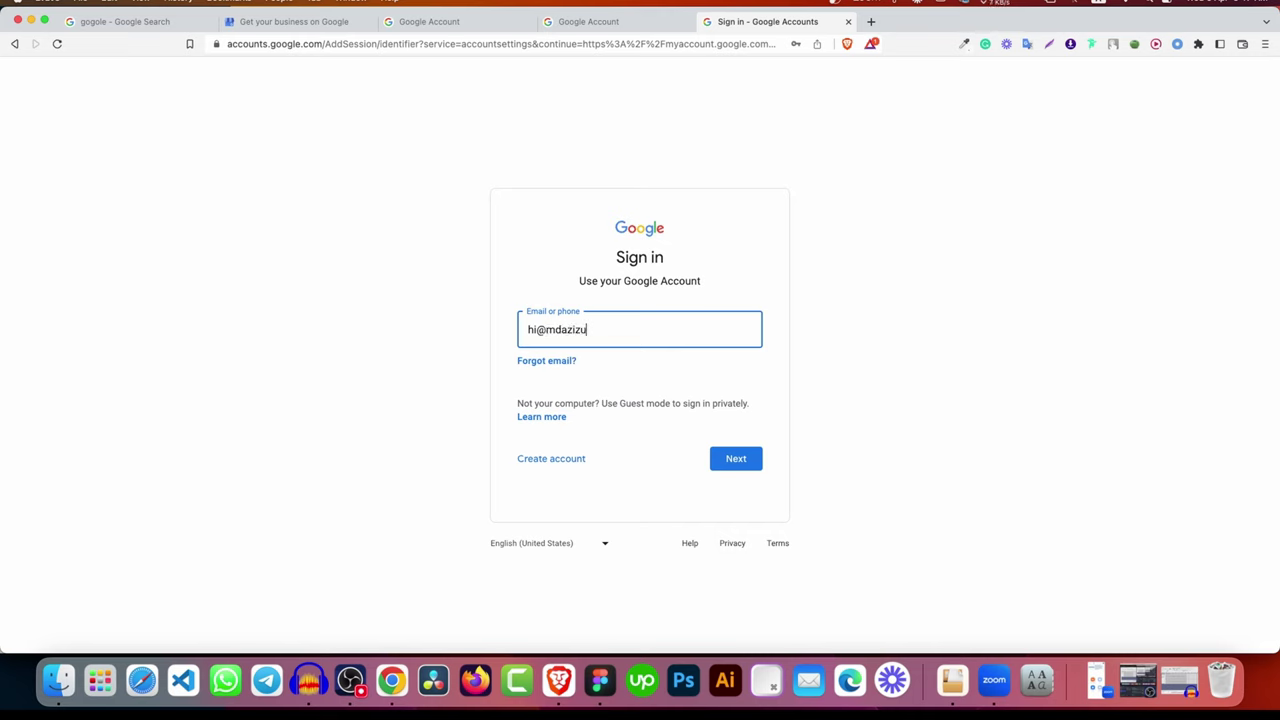
{"action": "key", "text": "Return"}
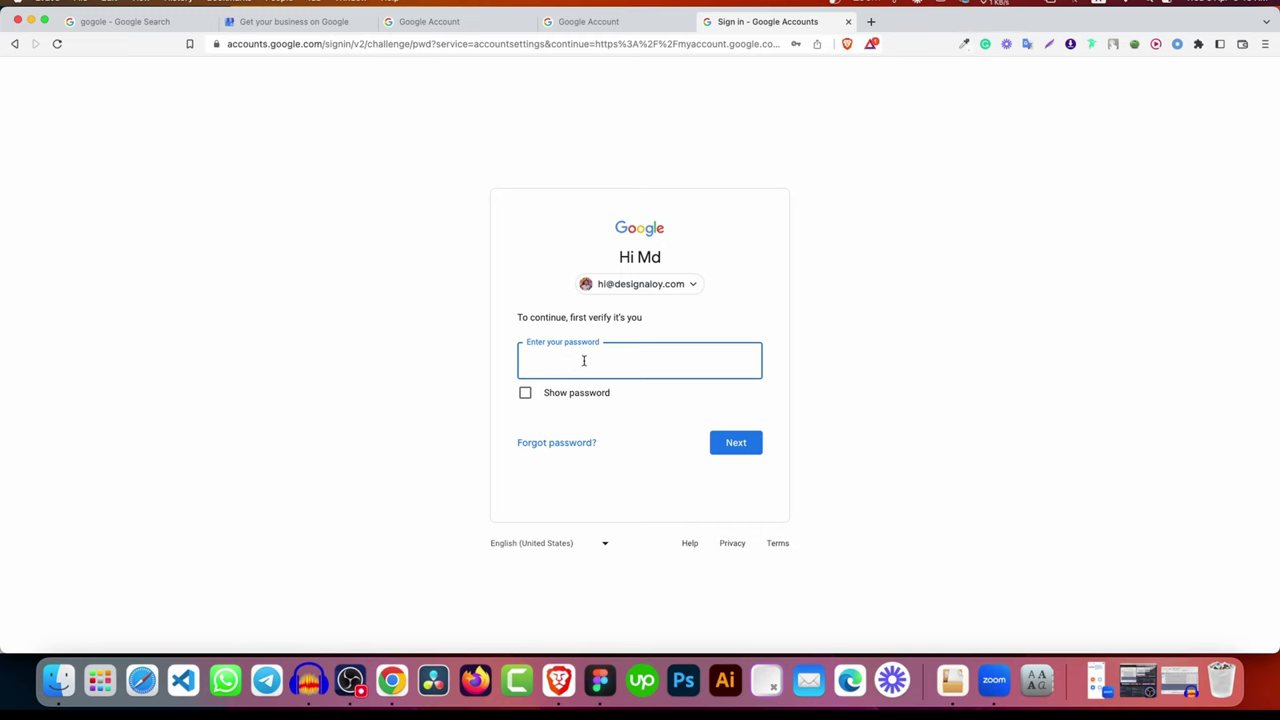
{"action": "left_click", "coordinate": [14, 44]}
{"action": "left_click", "coordinate": [14, 44]}
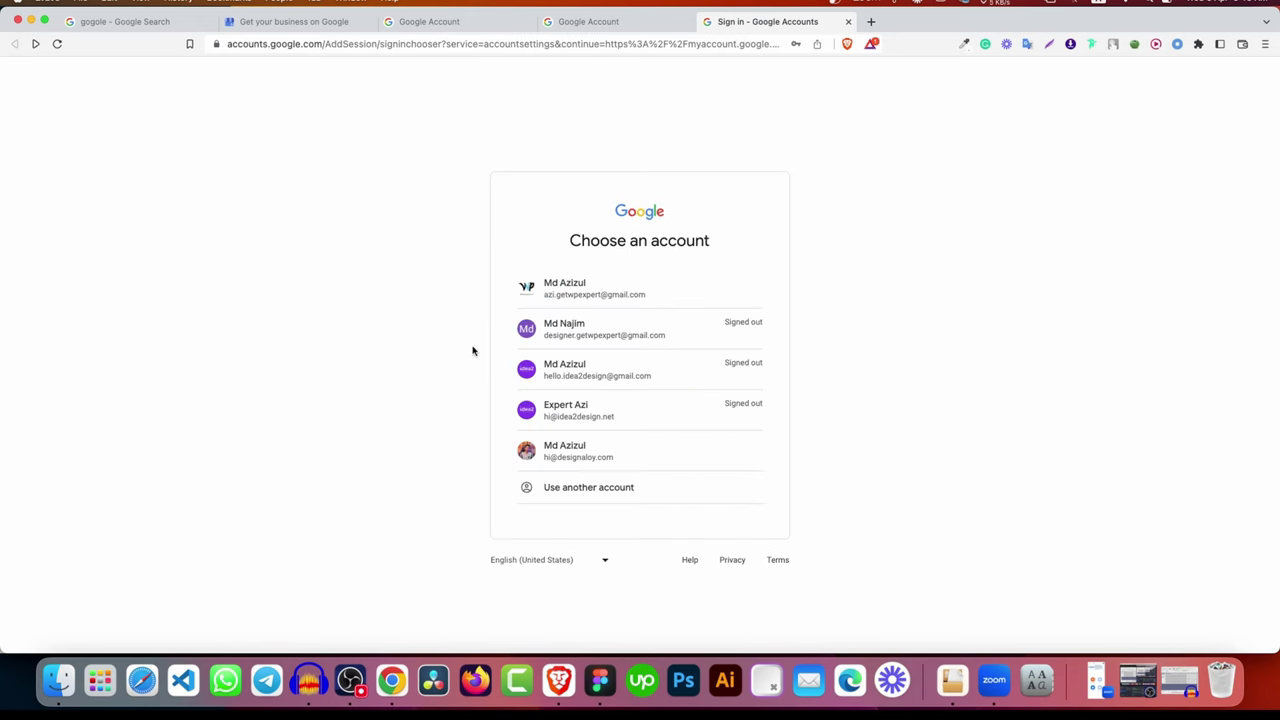
Step: View the Google Account home and its profile picture dialog, then return to the Docs outline
{"action": "left_click", "coordinate": [613, 452]}
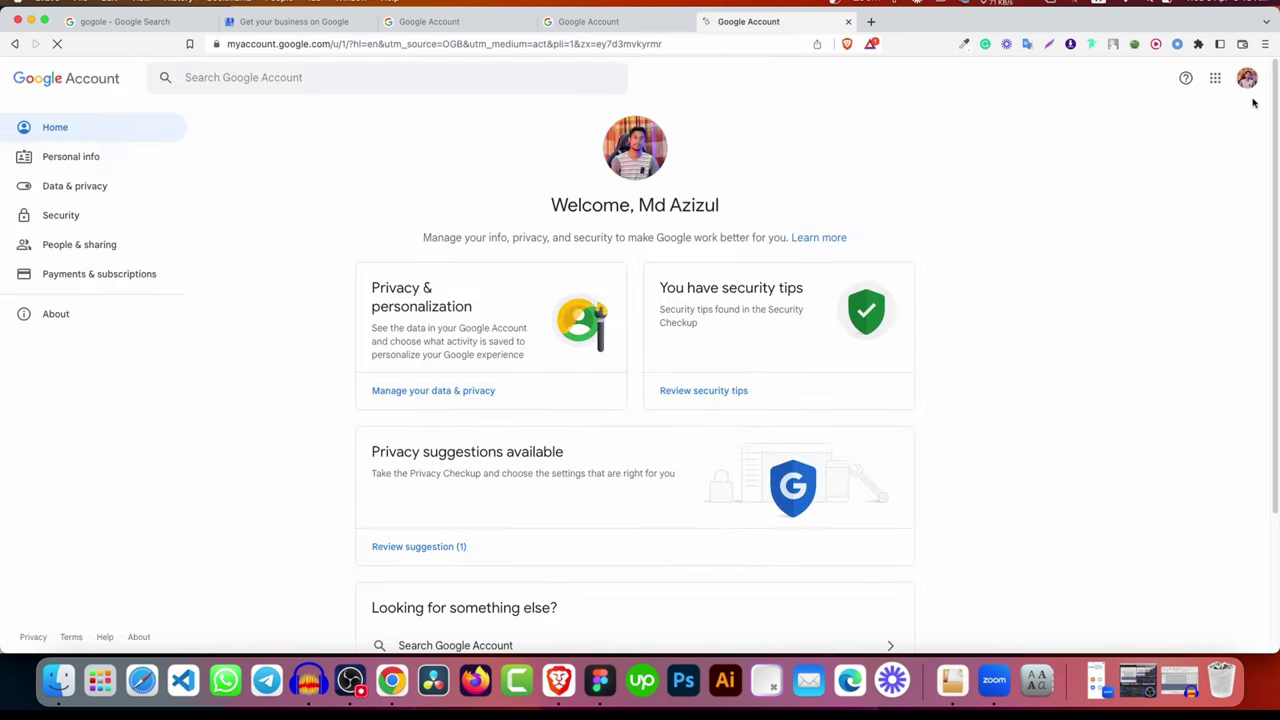
{"action": "left_click", "coordinate": [1247, 78]}
{"action": "left_click", "coordinate": [829, 174]}
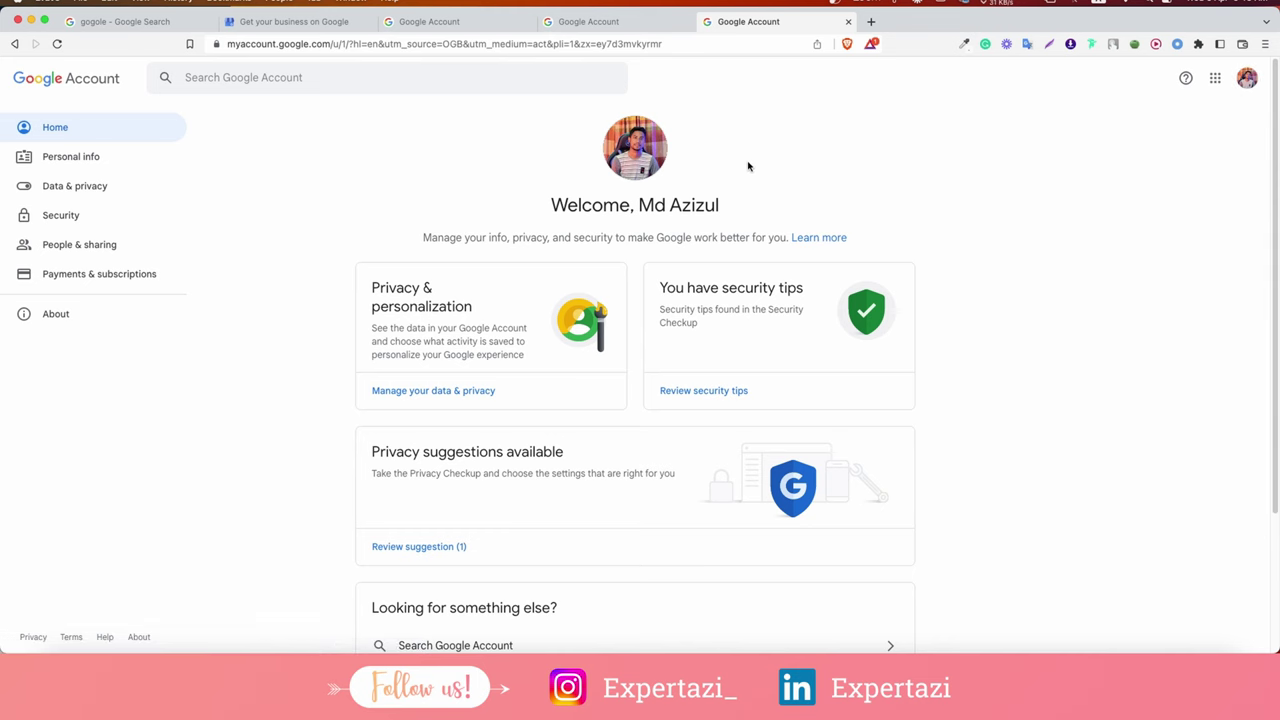
{"action": "left_click", "coordinate": [635, 171]}
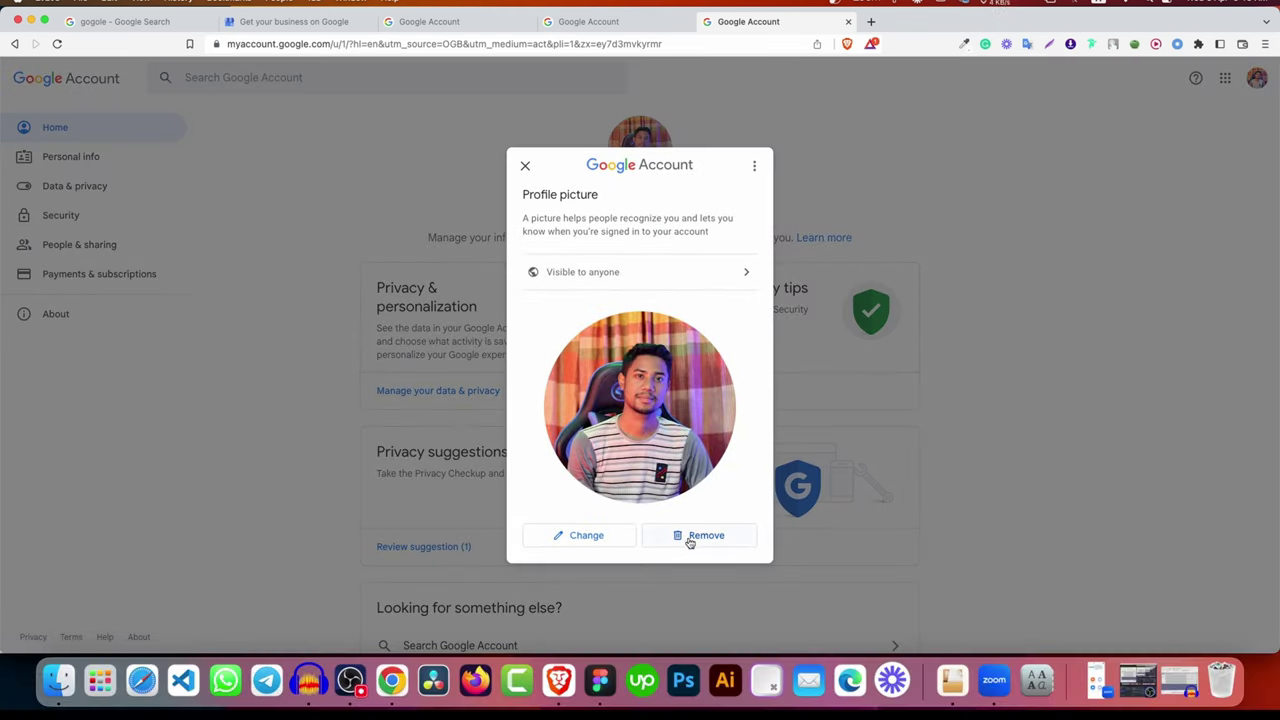
{"action": "left_click", "coordinate": [913, 211]}
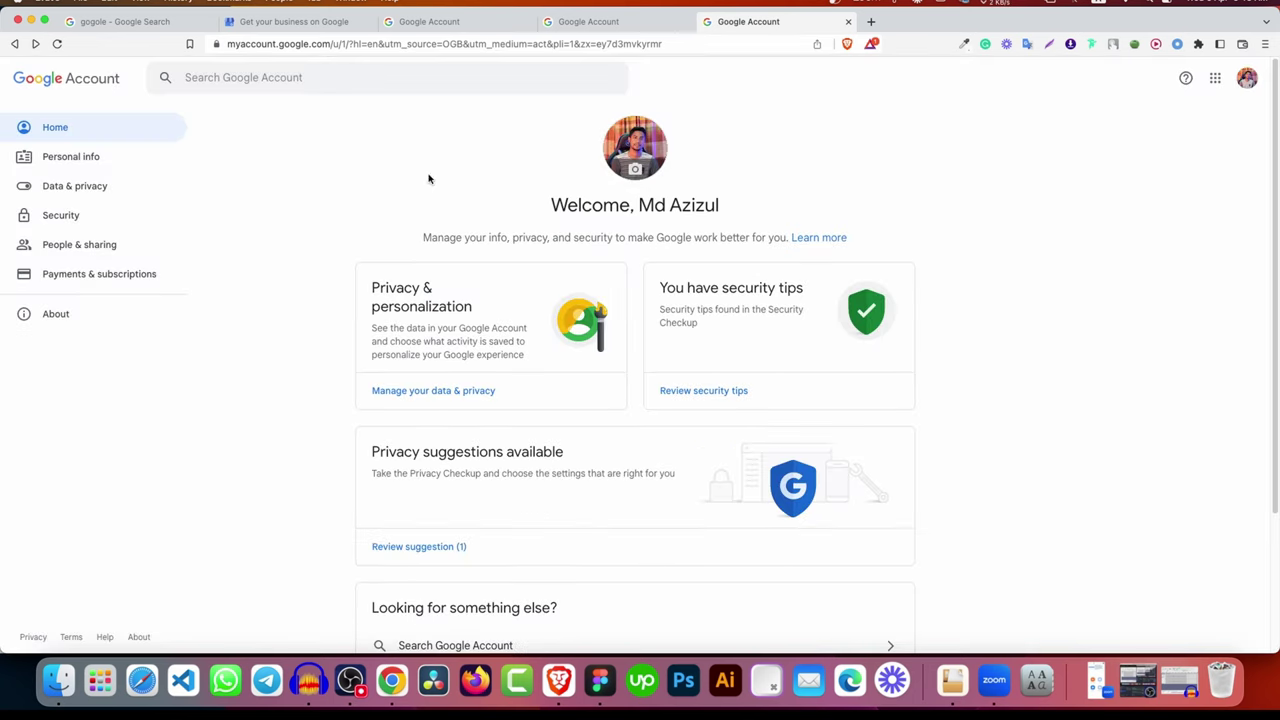
{"action": "left_click", "coordinate": [391, 681]}
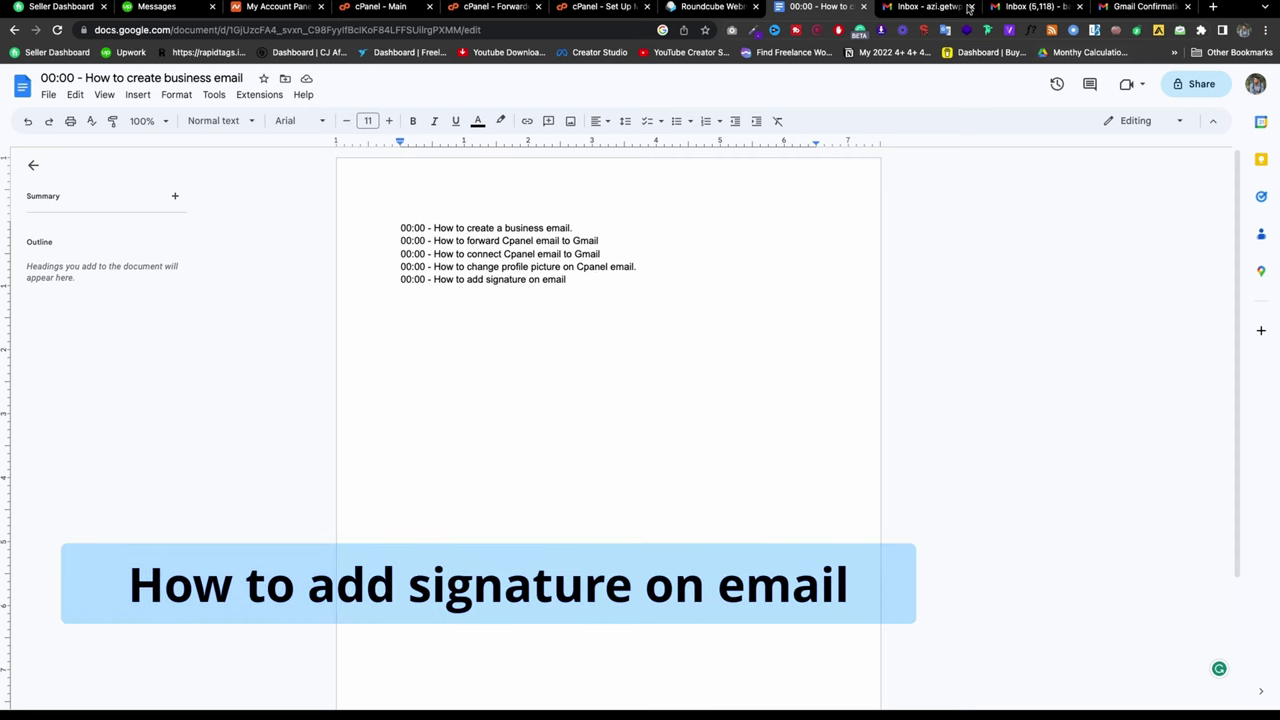
Step: Open Gmail's full settings and browse the Accounts and Import, Inbox and Labels tabs
{"action": "left_click", "coordinate": [926, 7]}
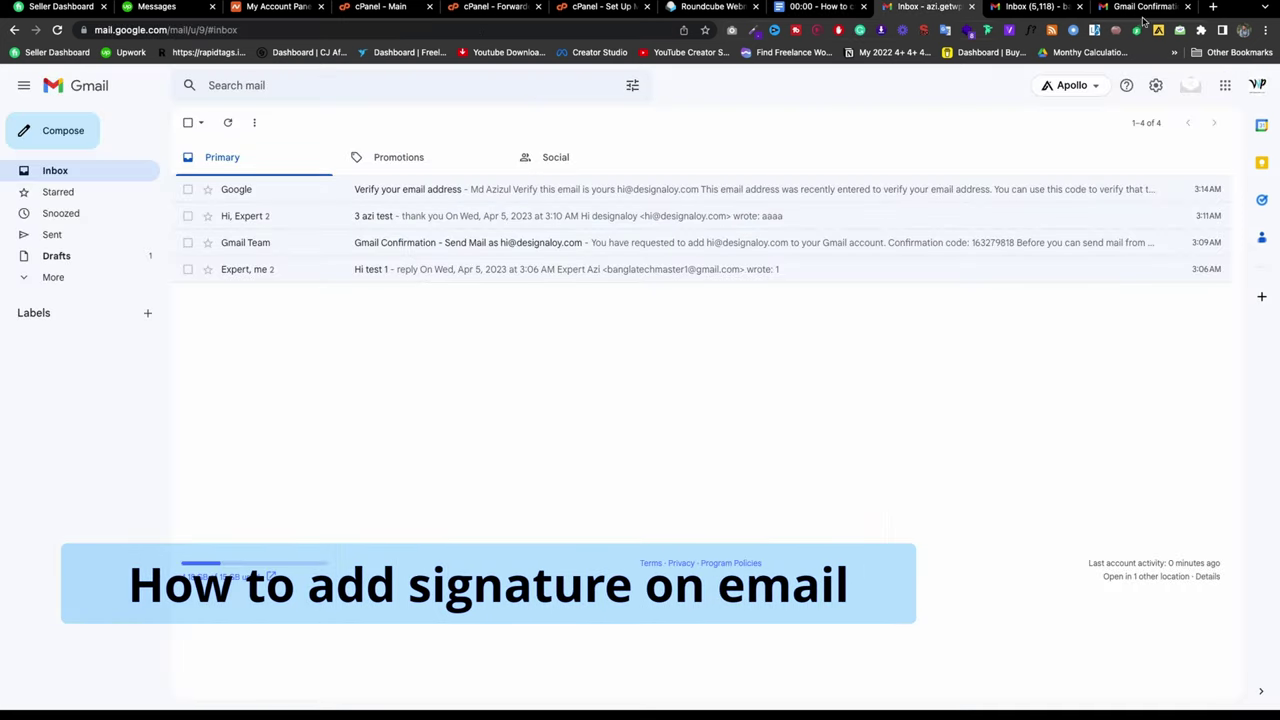
{"action": "left_click", "coordinate": [1156, 87]}
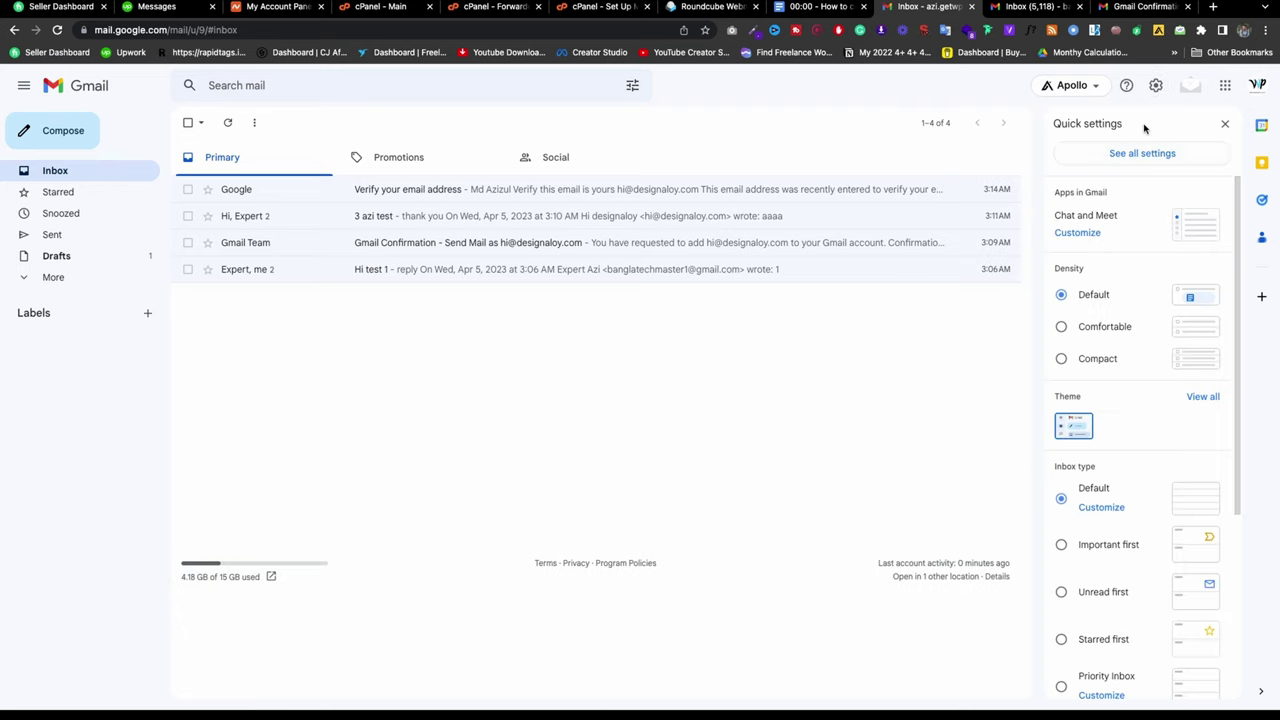
{"action": "left_click", "coordinate": [1140, 156]}
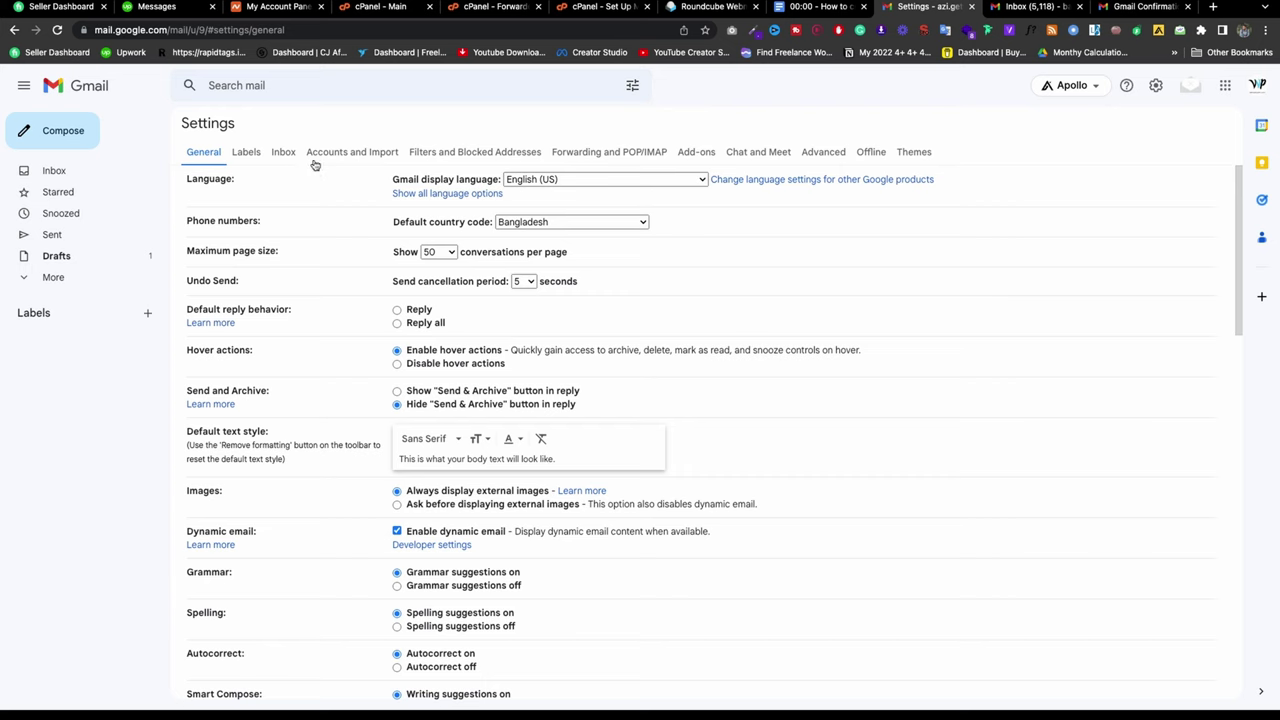
{"action": "left_click", "coordinate": [332, 155]}
{"action": "scroll", "coordinate": [517, 297], "scroll_direction": "down", "scroll_amount": 1}
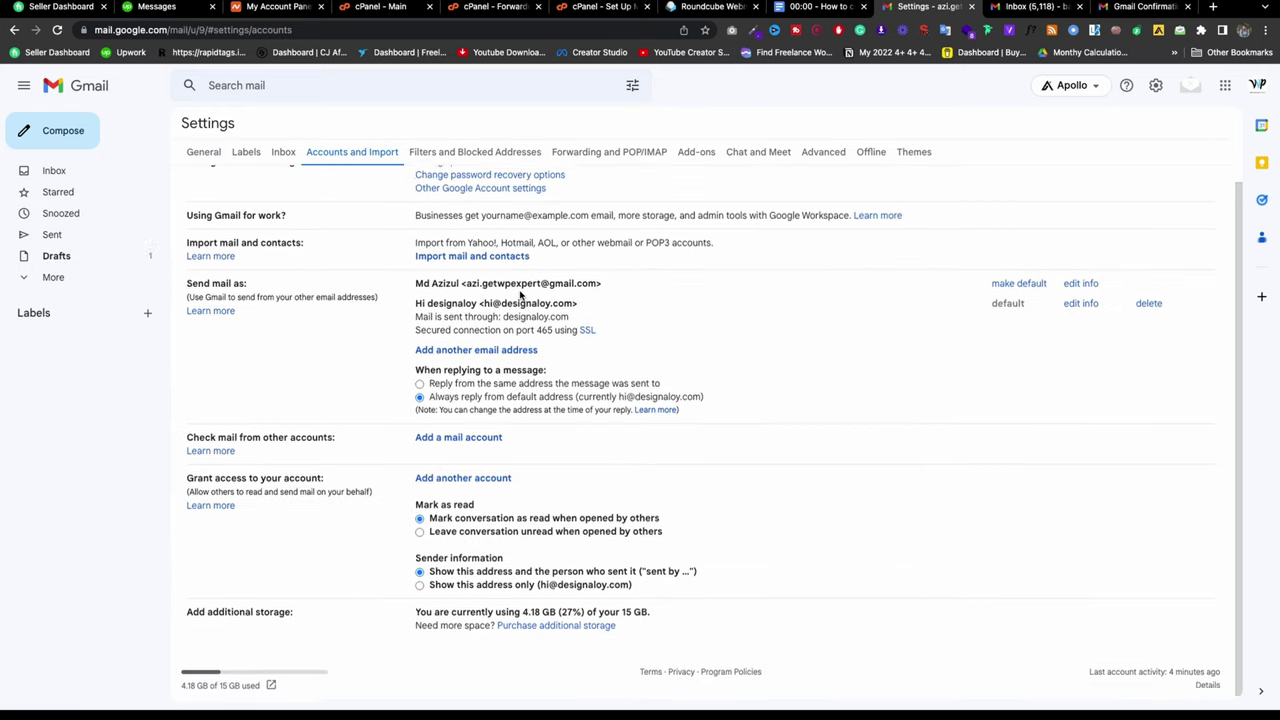
{"action": "scroll", "coordinate": [520, 293], "scroll_direction": "up", "scroll_amount": 1}
{"action": "left_click", "coordinate": [283, 155]}
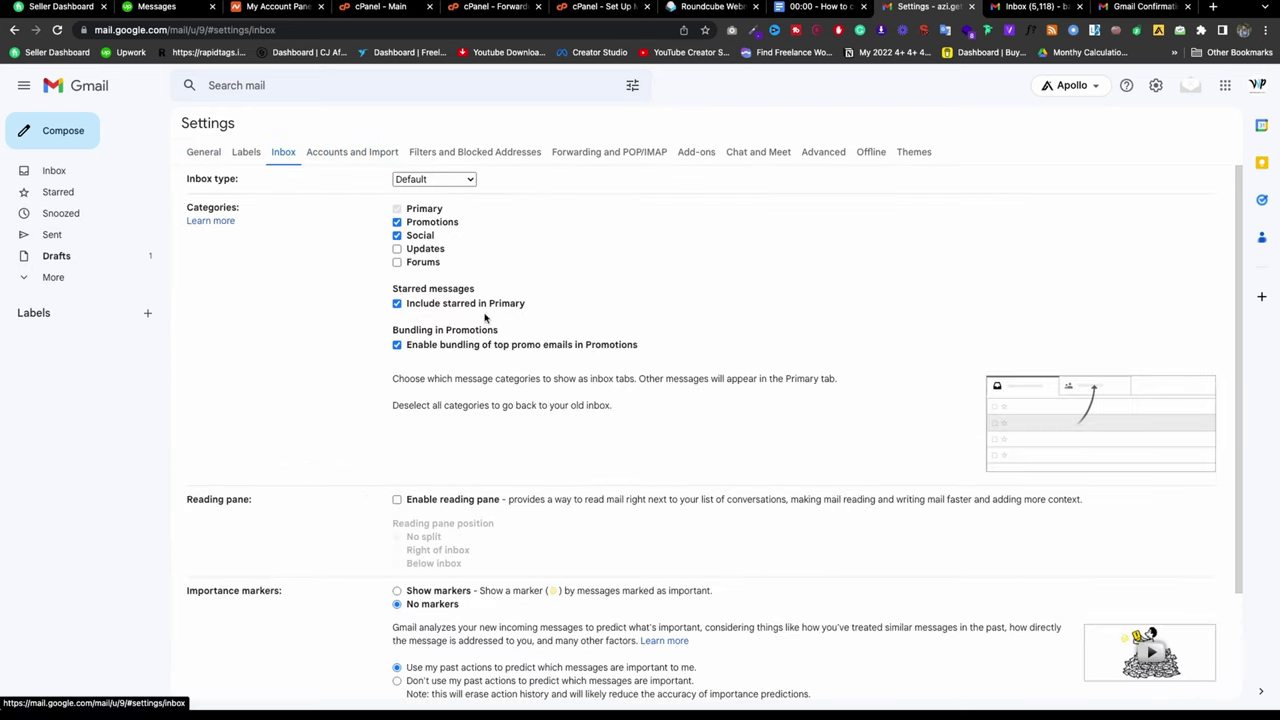
{"action": "scroll", "coordinate": [550, 340], "scroll_direction": "down", "scroll_amount": 2}
{"action": "scroll", "coordinate": [573, 338], "scroll_direction": "up", "scroll_amount": 2}
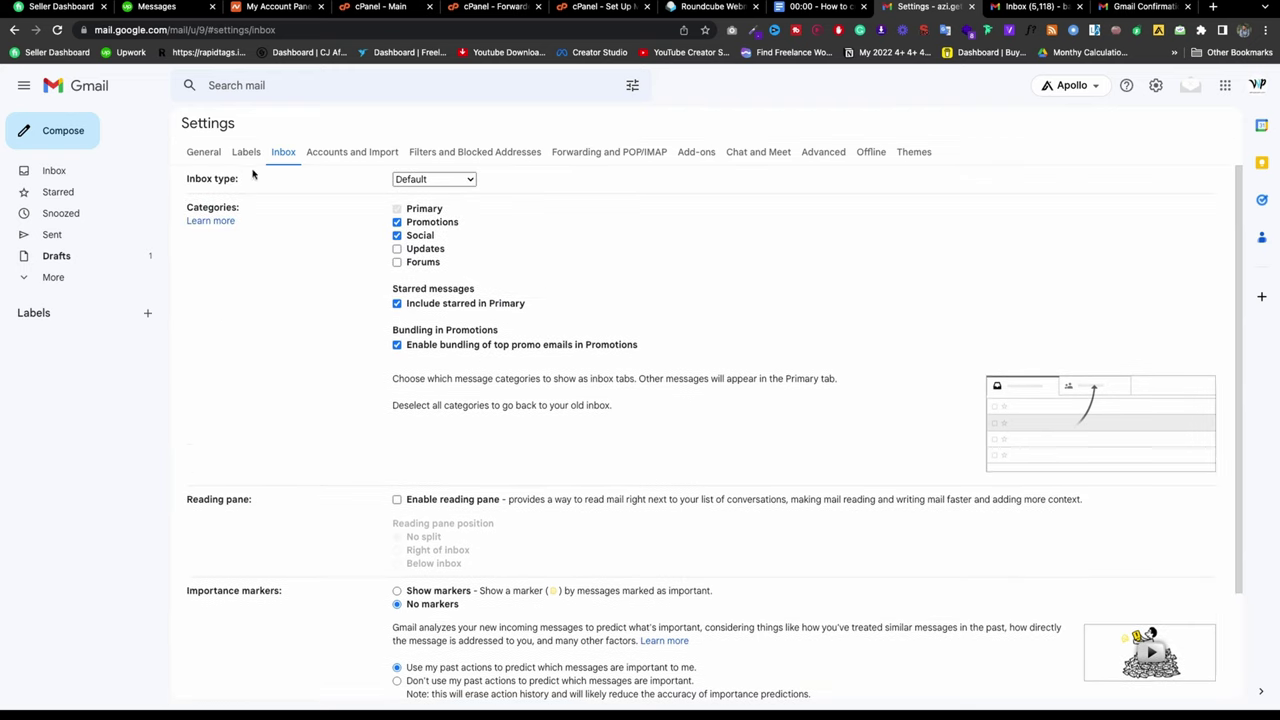
{"action": "left_click", "coordinate": [246, 152]}
{"action": "left_click", "coordinate": [207, 152]}
Step: Back in General, scroll down to the Signature section and create a new signature
{"action": "scroll", "coordinate": [474, 350], "scroll_direction": "down", "scroll_amount": 15}
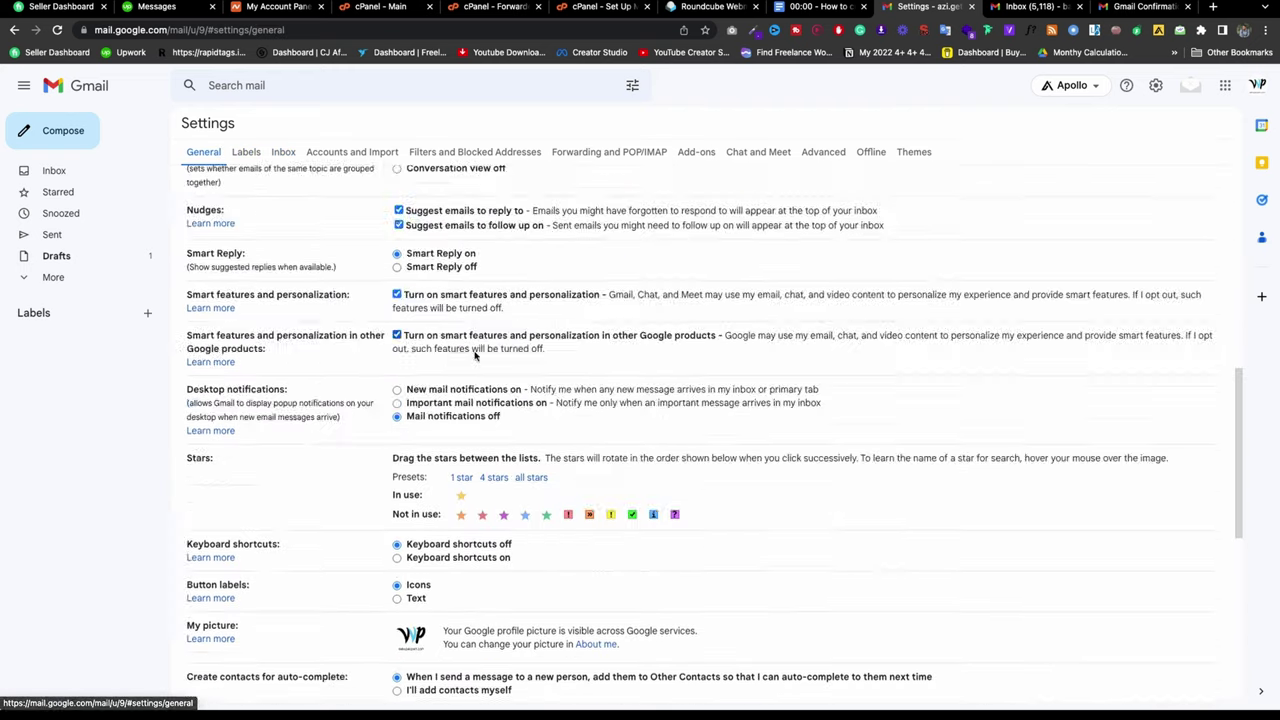
{"action": "scroll", "coordinate": [474, 350], "scroll_direction": "down", "scroll_amount": 1}
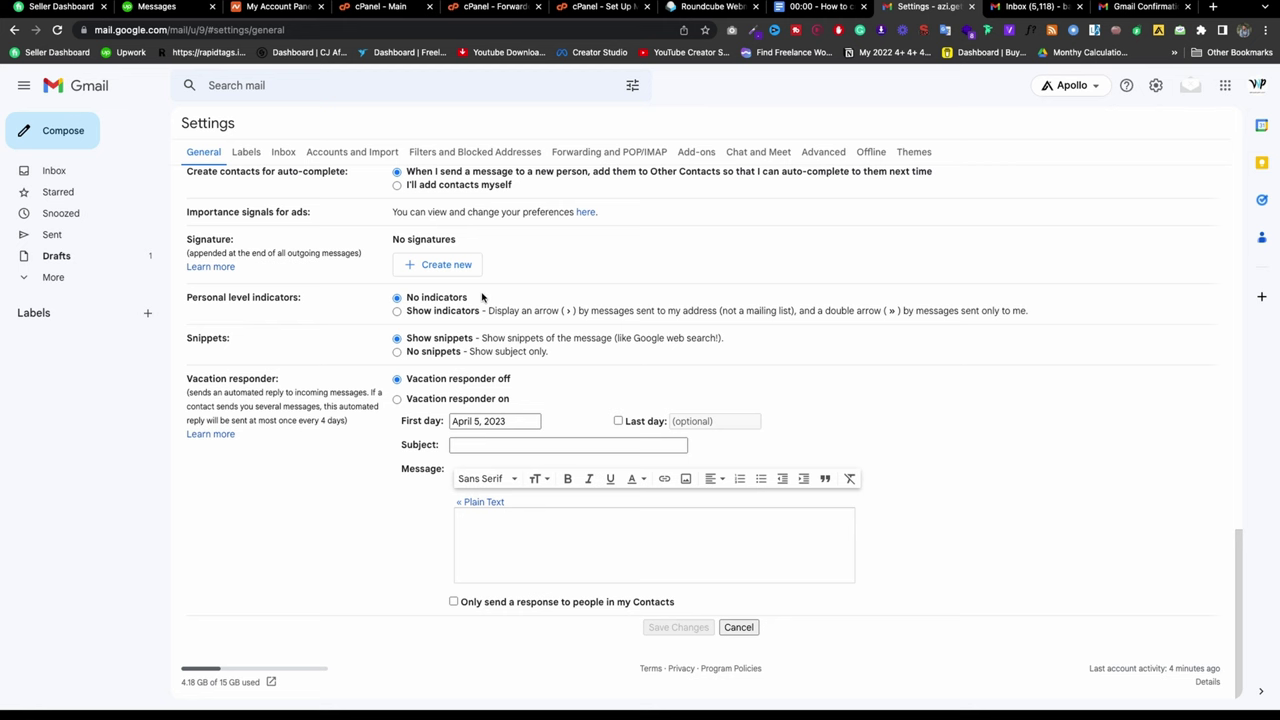
{"action": "scroll", "coordinate": [482, 297], "scroll_direction": "up", "scroll_amount": 5}
{"action": "scroll", "coordinate": [486, 300], "scroll_direction": "down", "scroll_amount": 3}
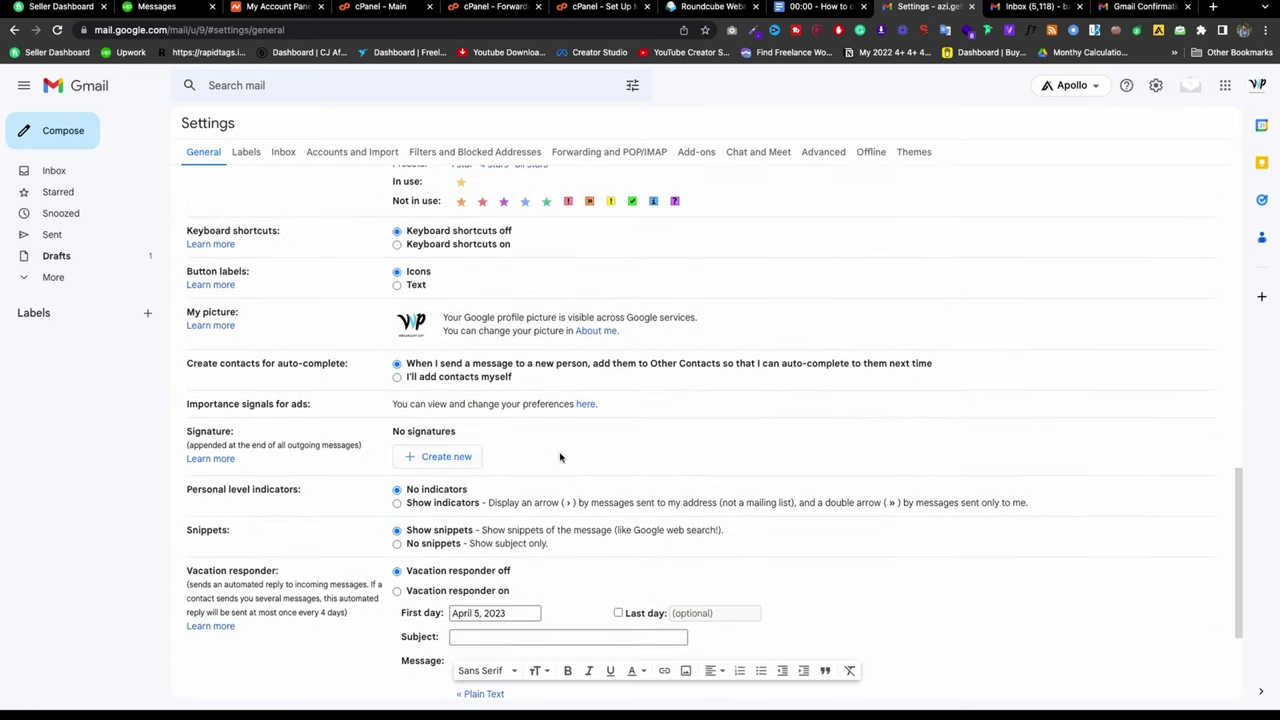
{"action": "scroll", "coordinate": [300, 289], "scroll_direction": "up", "scroll_amount": 3}
{"action": "scroll", "coordinate": [340, 280], "scroll_direction": "down", "scroll_amount": 3}
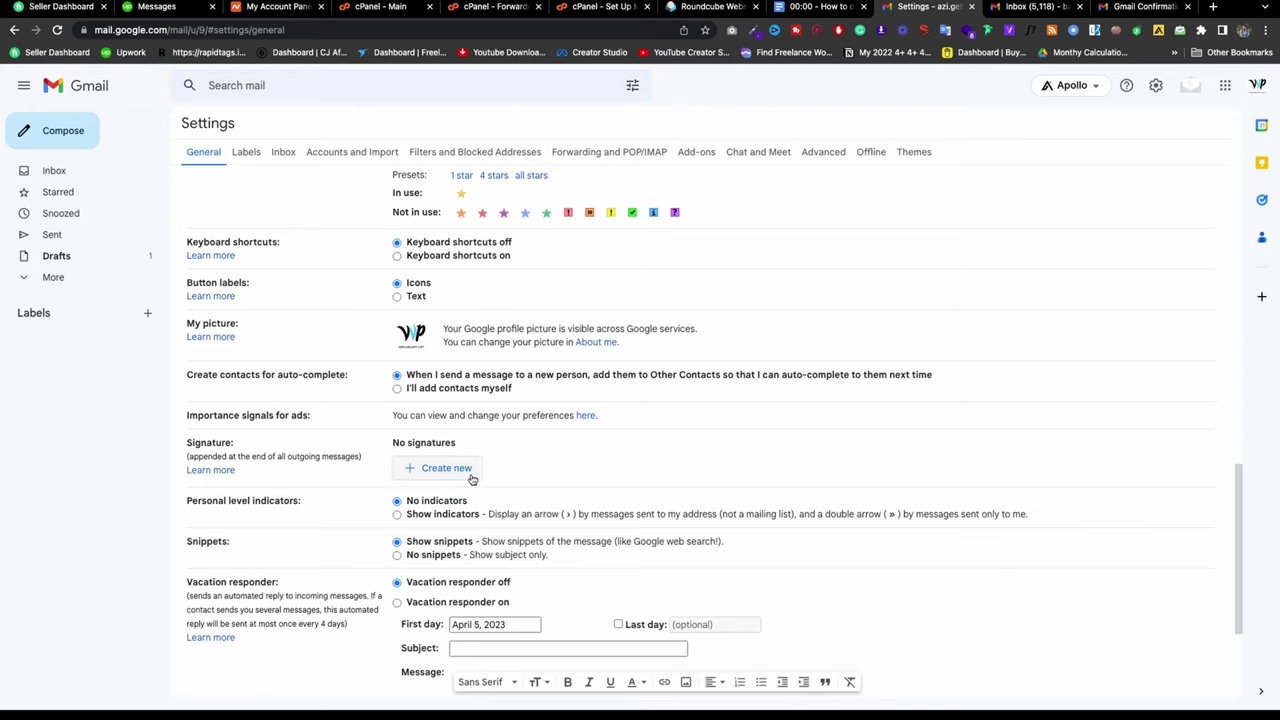
{"action": "scroll", "coordinate": [480, 450], "scroll_direction": "down", "scroll_amount": 1}
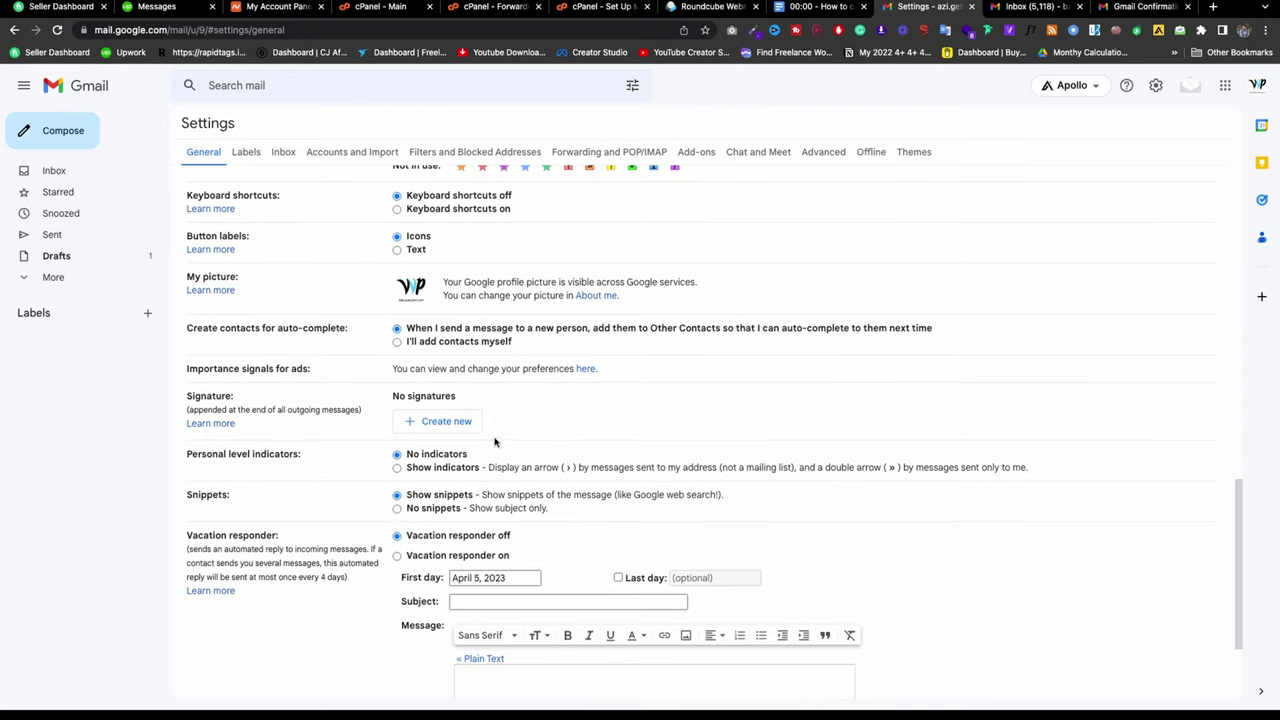
{"action": "left_click", "coordinate": [448, 423]}
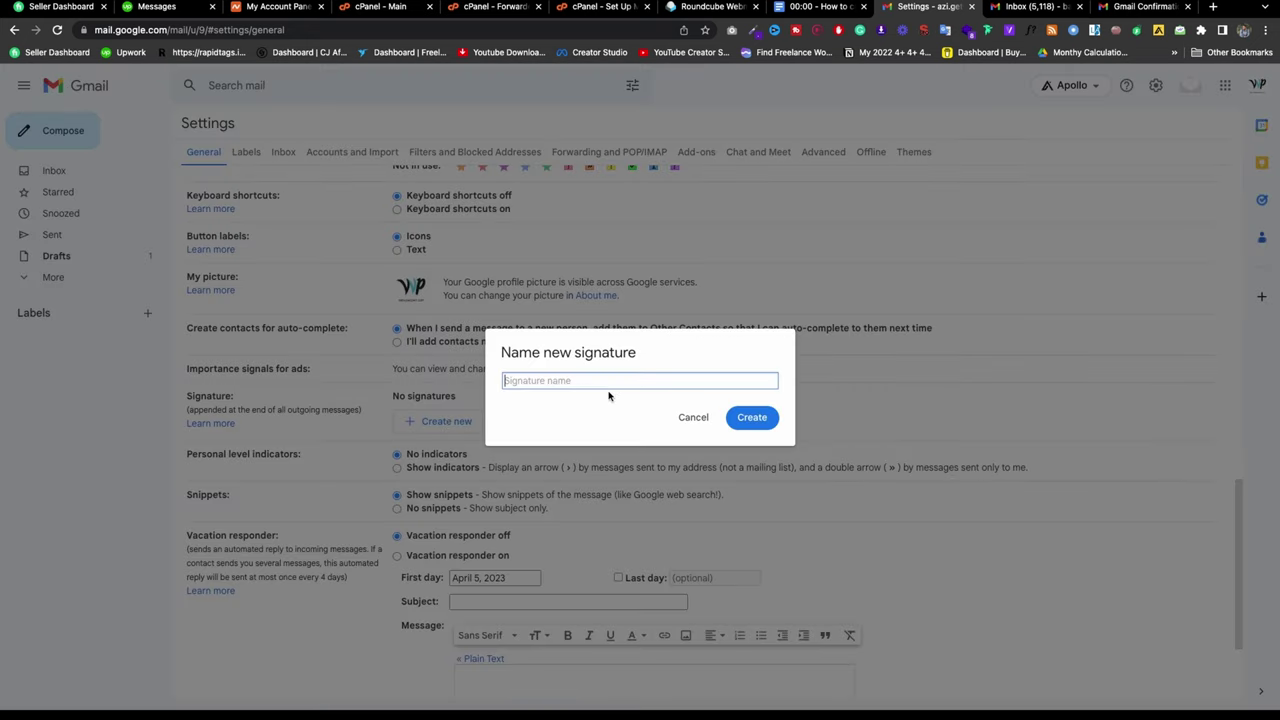
Step: Name the new signature 'My signature' and open a blank Chrome tab
{"action": "type", "text": "My singnature"}
{"action": "key", "text": "Return"}
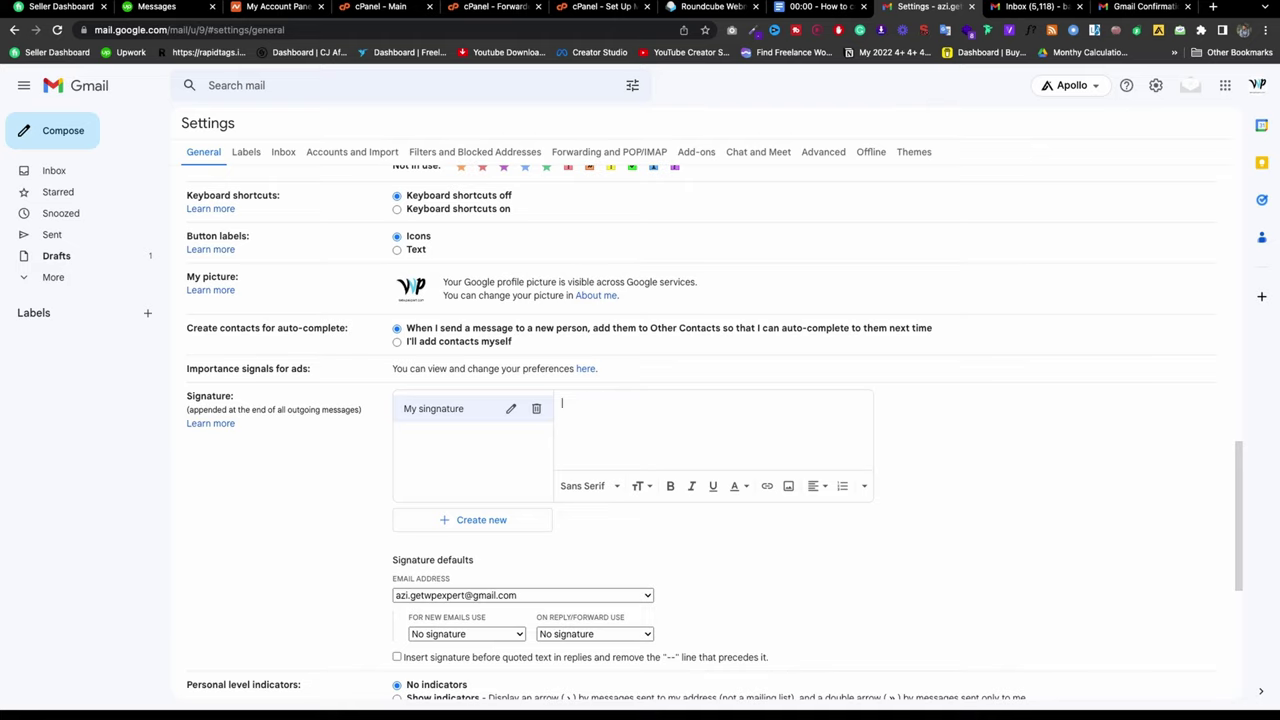
{"action": "left_click", "coordinate": [1213, 8]}
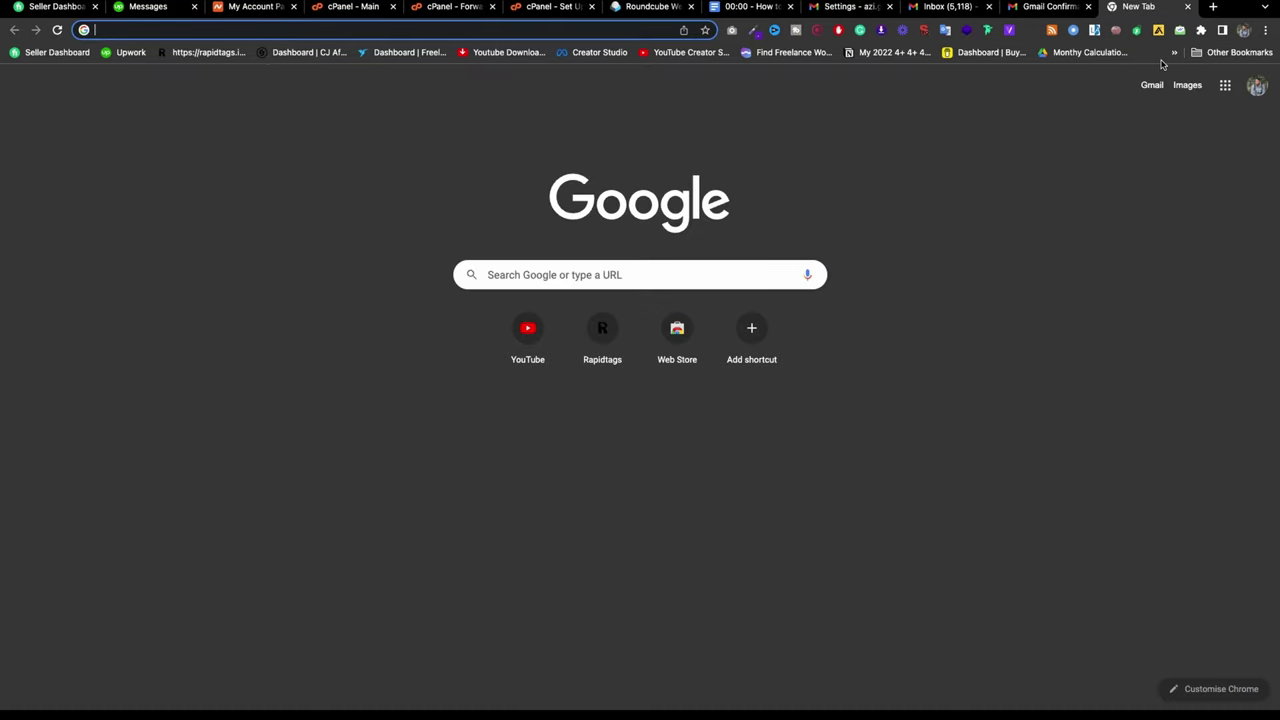
Step: Search 'sign' and open the 'Professional Email Signatures by WiseStamp' generator
{"action": "type", "text": "sign"}
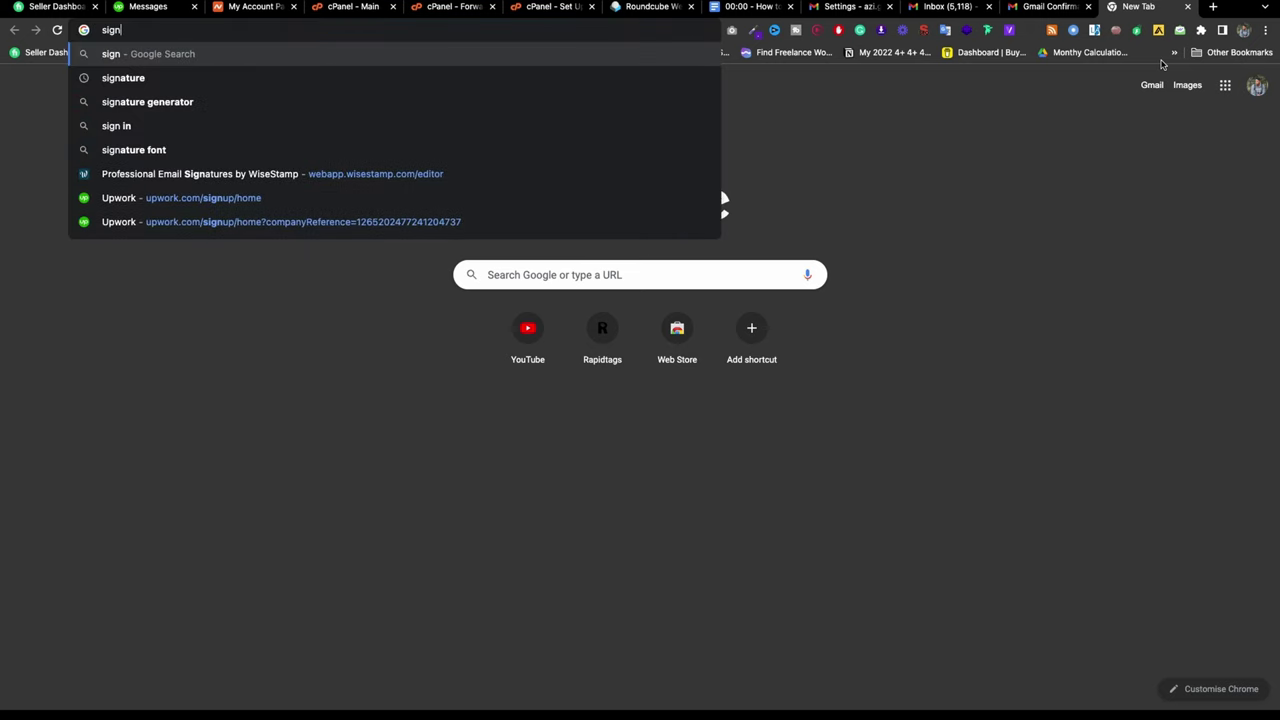
{"action": "left_click", "coordinate": [449, 174]}
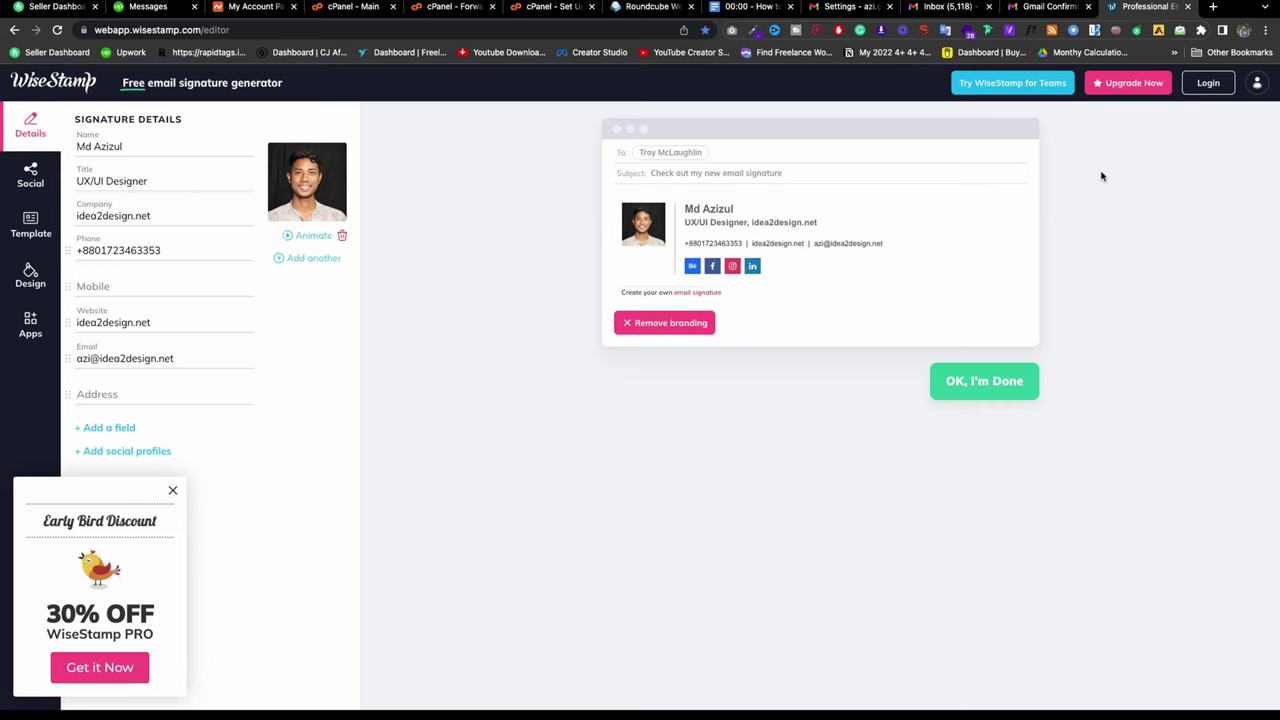
Step: Copy the WiseStamp sample signature preview and head back to the Gmail tabs
{"action": "mouse_move", "coordinate": [794, 294]}
{"action": "left_mouse_down"}
{"action": "mouse_move", "coordinate": [650, 250]}
{"action": "mouse_move", "coordinate": [617, 200]}
{"action": "left_mouse_up"}
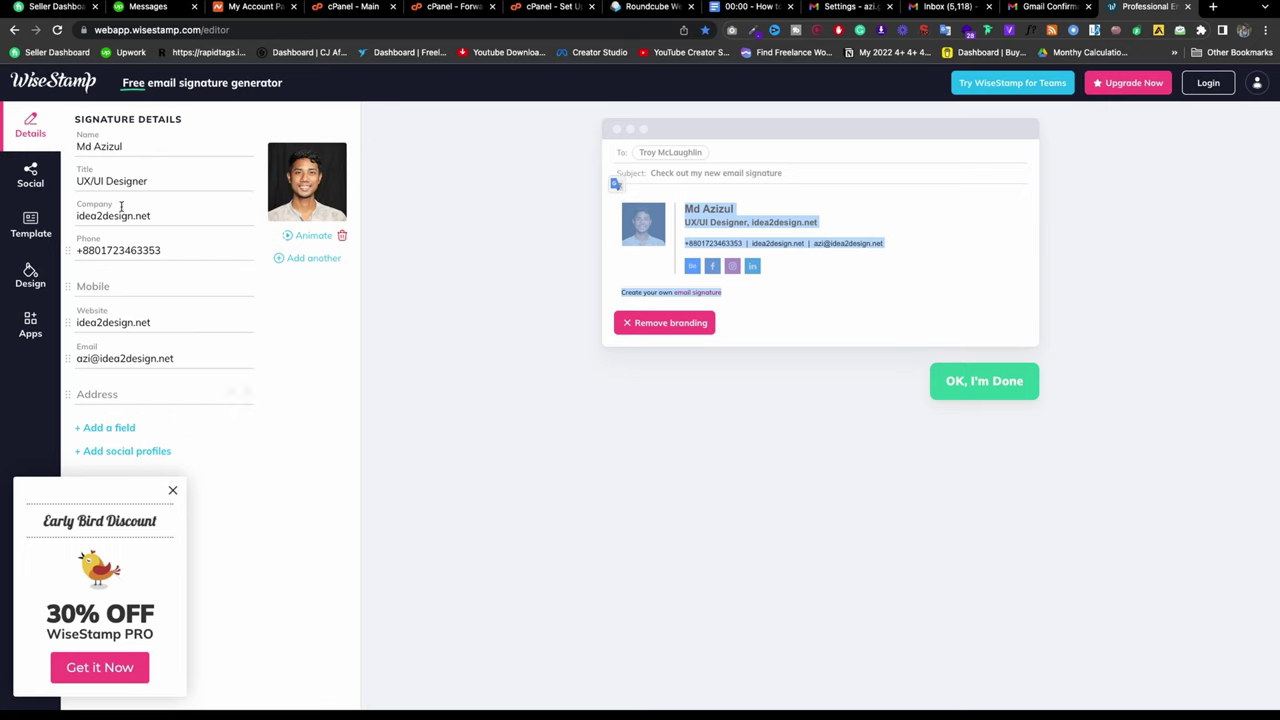
{"action": "right_click", "coordinate": [794, 212]}
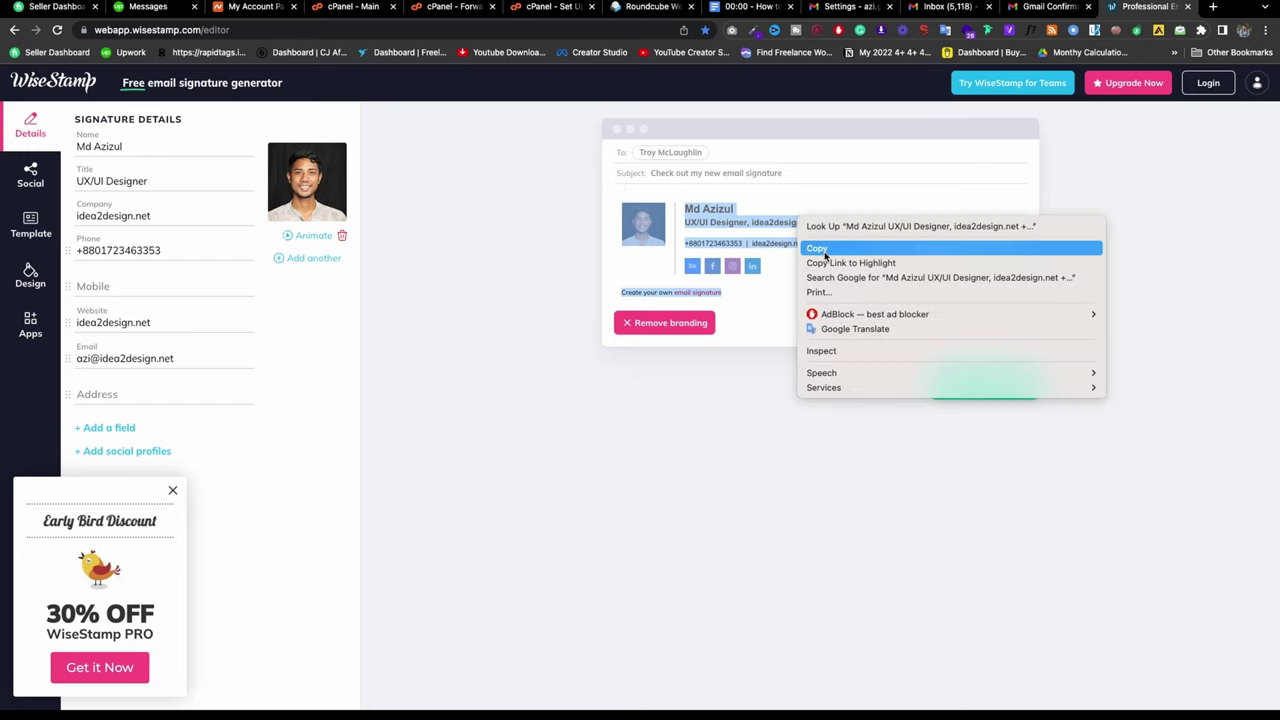
{"action": "left_click", "coordinate": [812, 248]}
{"action": "left_click", "coordinate": [1050, 7]}
Step: Paste the copied WiseStamp signature into the My signature editor
{"action": "left_click", "coordinate": [858, 6]}
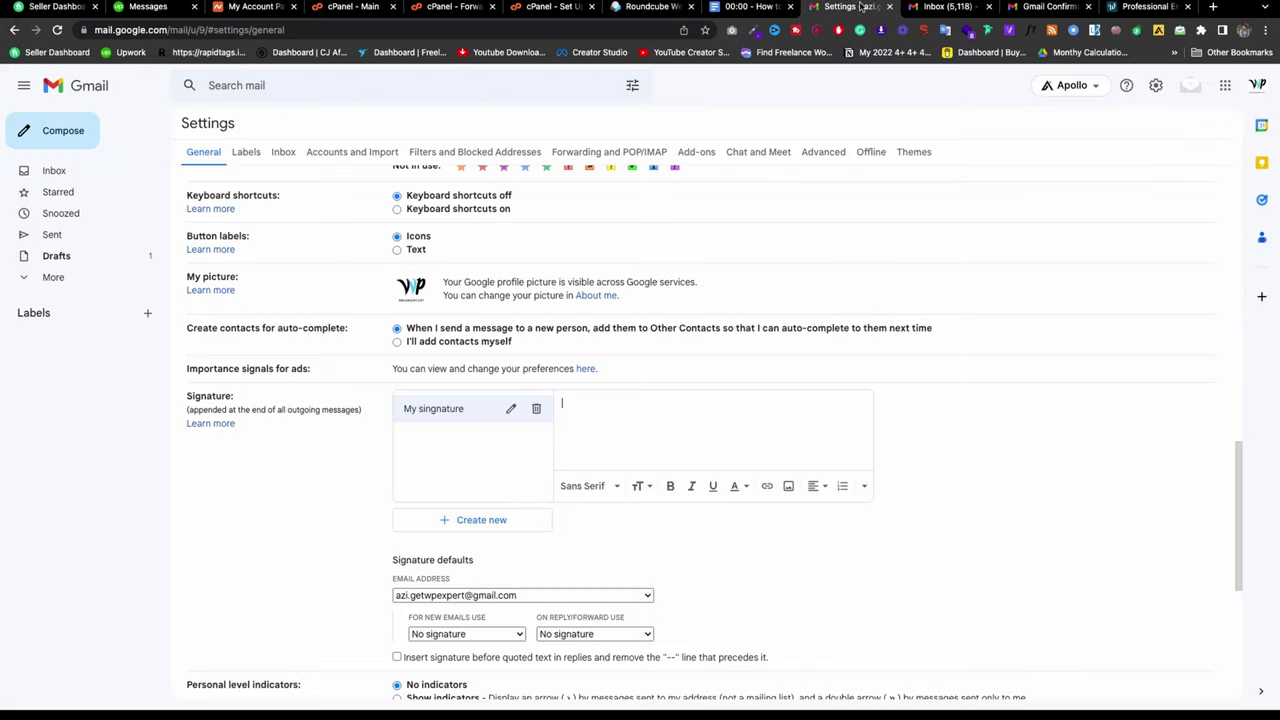
{"action": "key", "text": "super+v"}
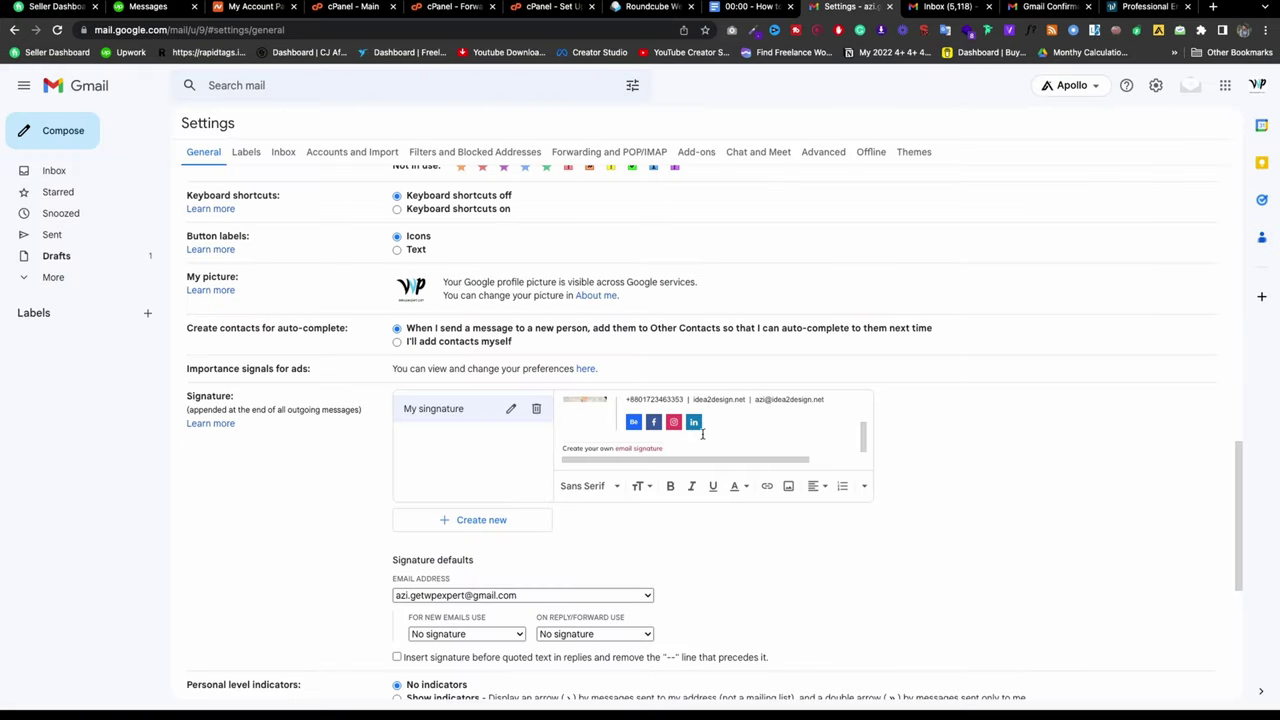
{"action": "left_click_drag", "start_coordinate": [684, 450], "coordinate": [564, 446]}
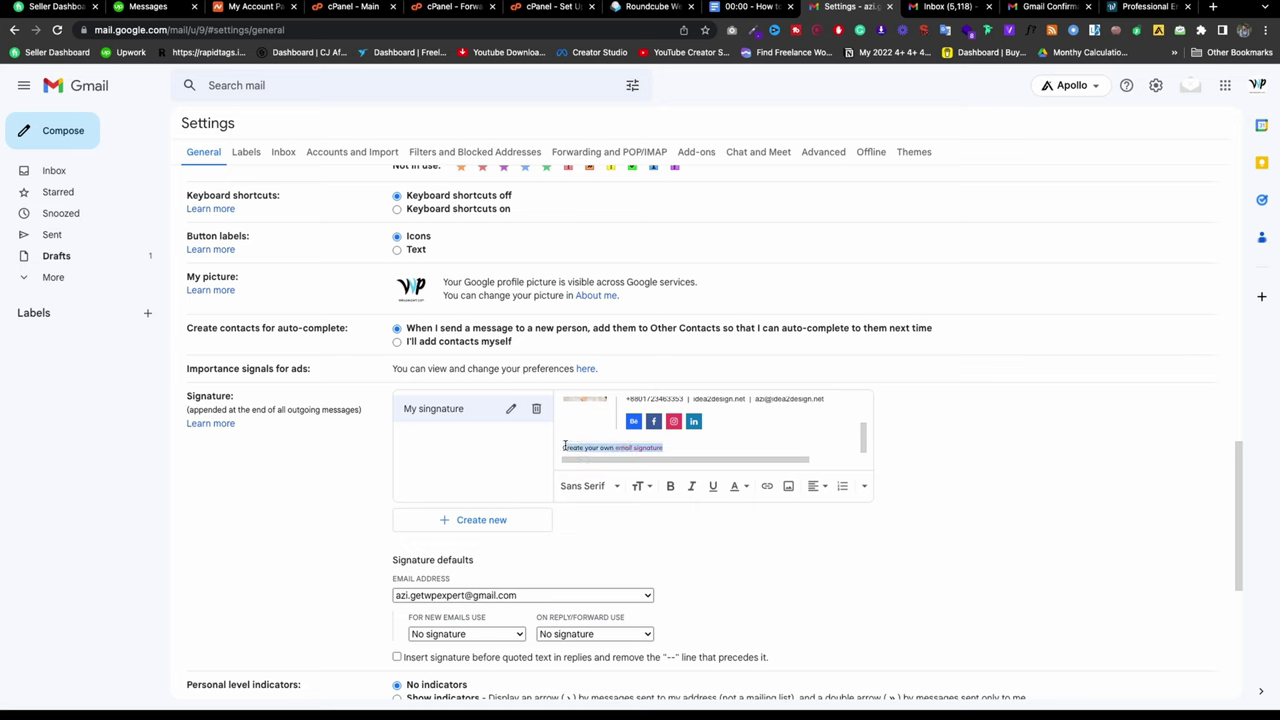
{"action": "key", "text": "super+a"}
{"action": "key", "text": "BackSpace"}
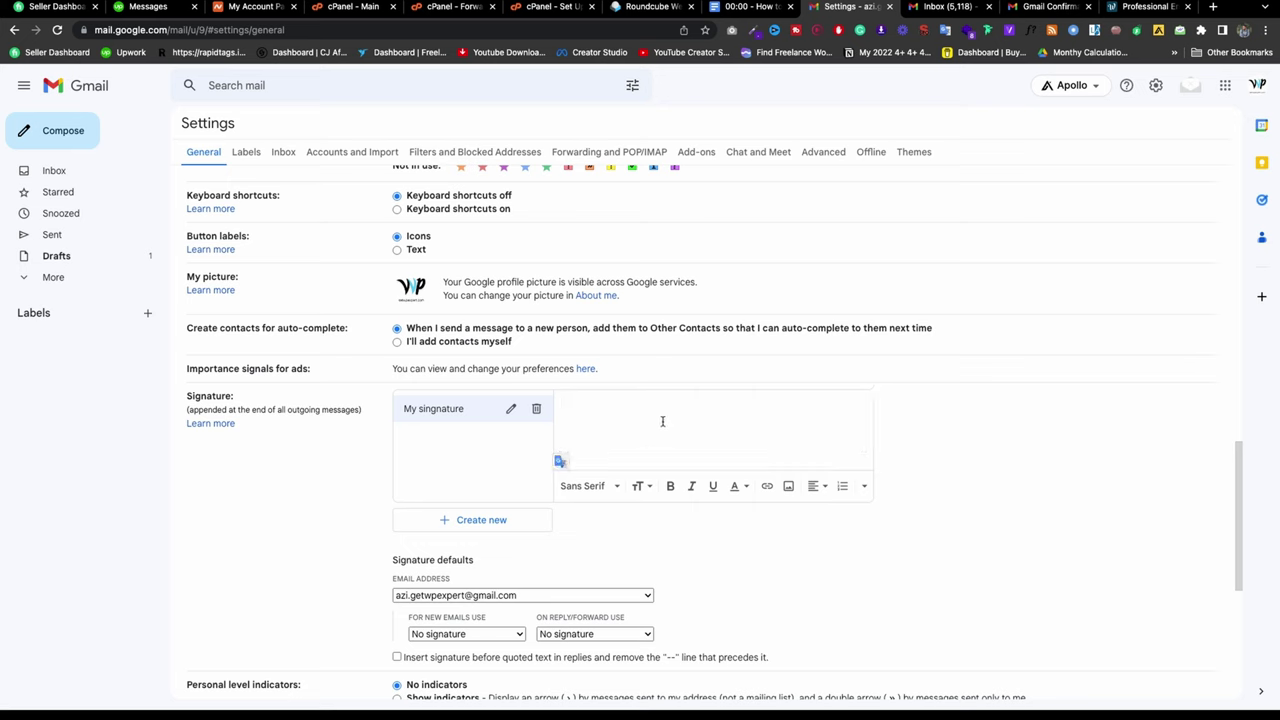
{"action": "key", "text": "super+v"}
Step: Remove the 'Create your own email signature' promo link and its leftover text
{"action": "scroll", "coordinate": [670, 430], "scroll_direction": "down", "scroll_amount": 2}
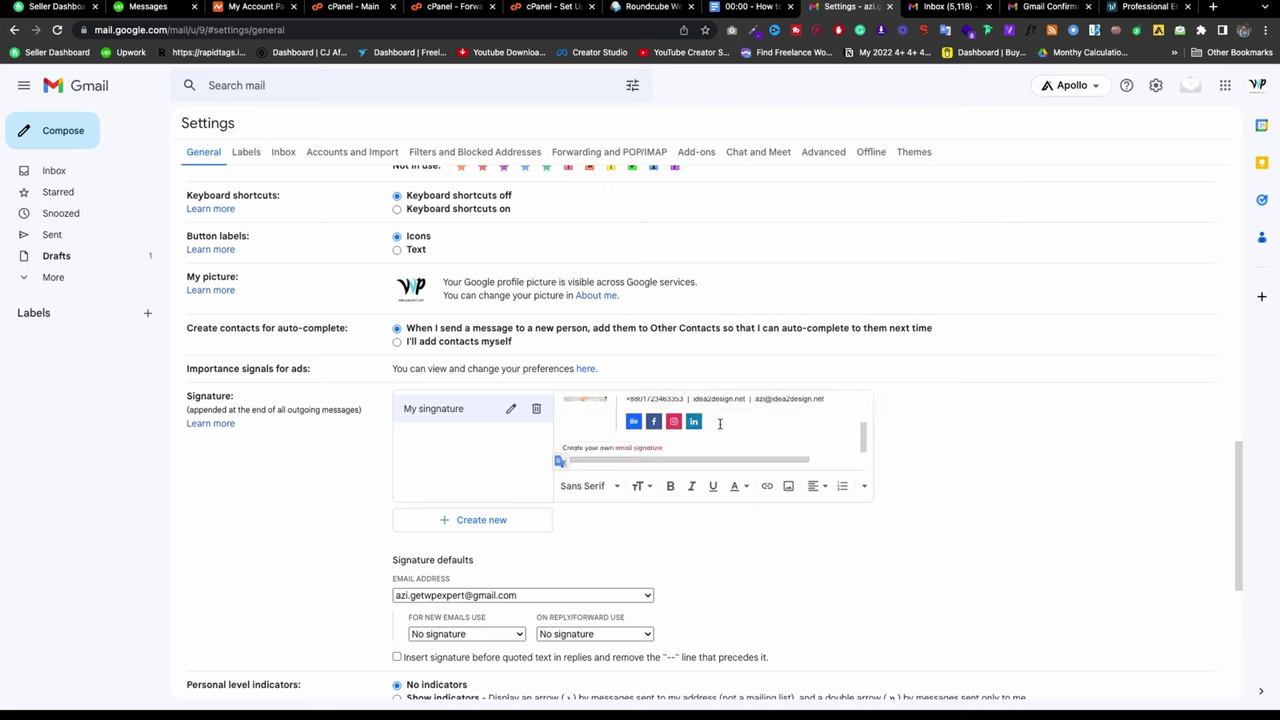
{"action": "left_click", "coordinate": [672, 445]}
{"action": "left_click_drag", "start_coordinate": [616, 448], "coordinate": [669, 447]}
{"action": "key", "text": "BackSpace"}
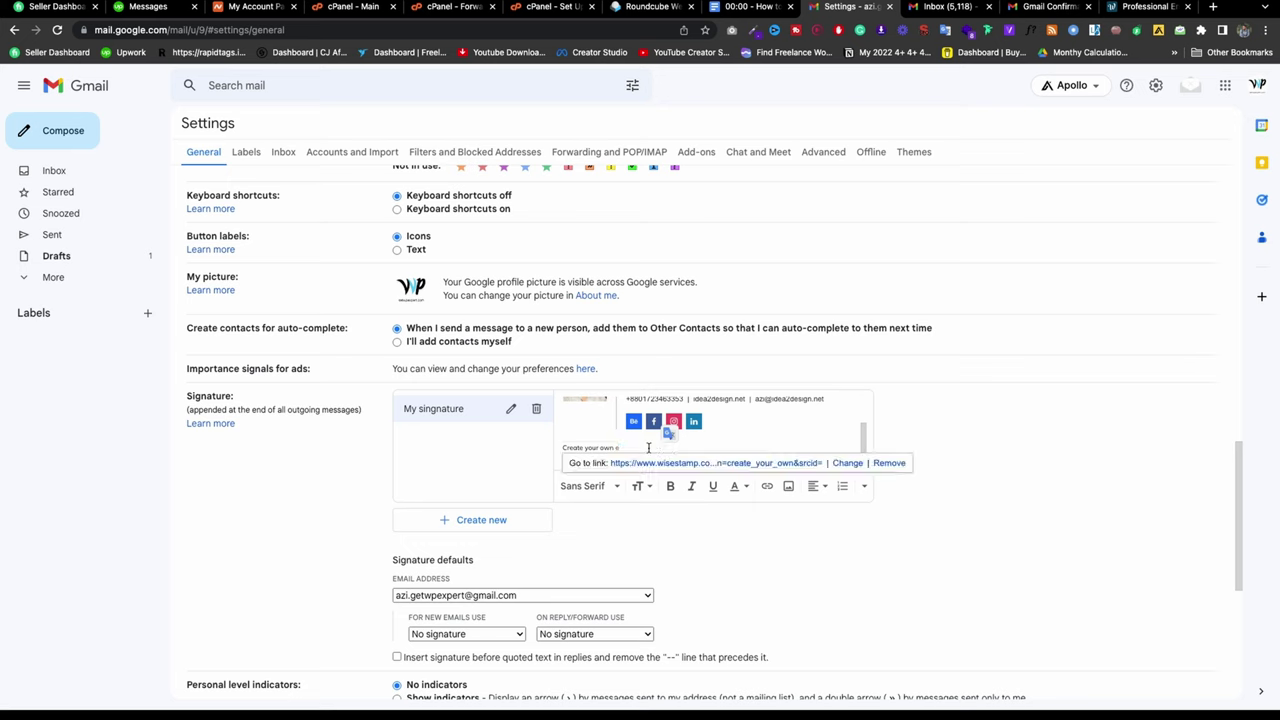
{"action": "left_click", "coordinate": [888, 463]}
{"action": "mouse_move", "coordinate": [597, 448]}
{"action": "left_mouse_down"}
{"action": "mouse_move", "coordinate": [637, 448]}
{"action": "mouse_move", "coordinate": [634, 429]}
{"action": "mouse_move", "coordinate": [571, 448]}
{"action": "left_mouse_up"}
{"action": "key", "text": "BackSpace"}
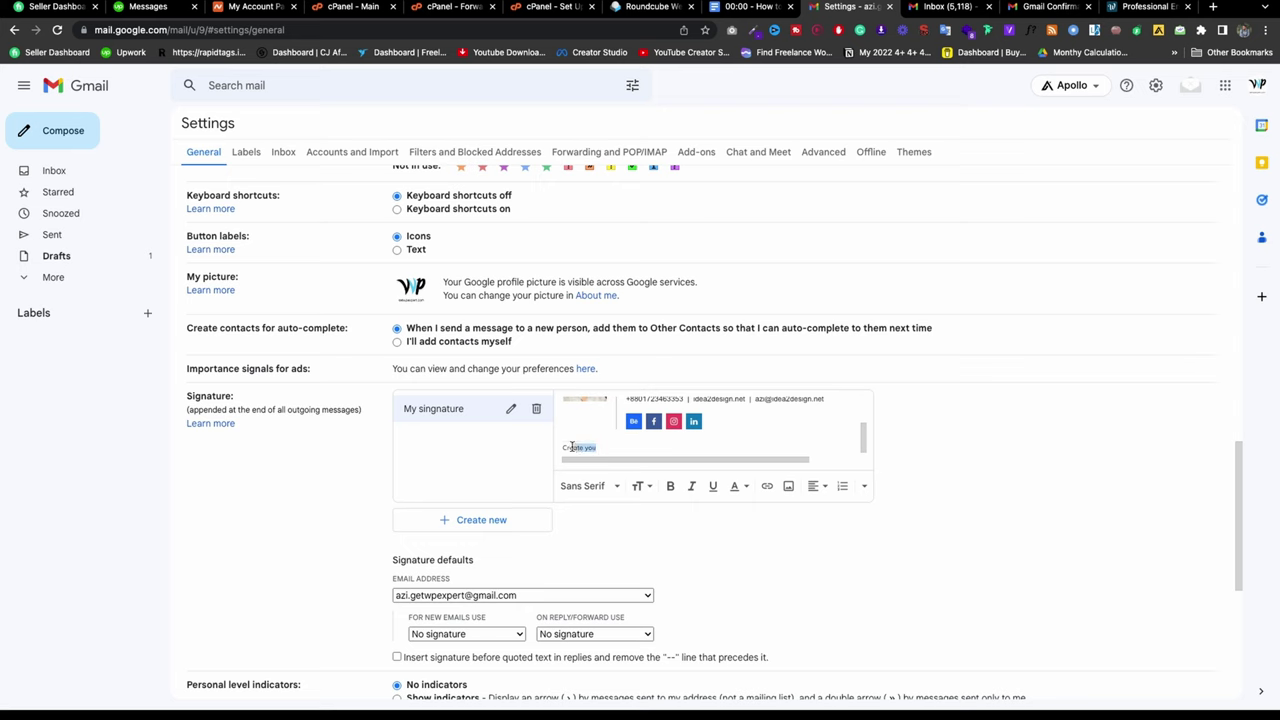
{"action": "key", "text": "BackSpace"}
{"action": "key", "text": "BackSpace"}
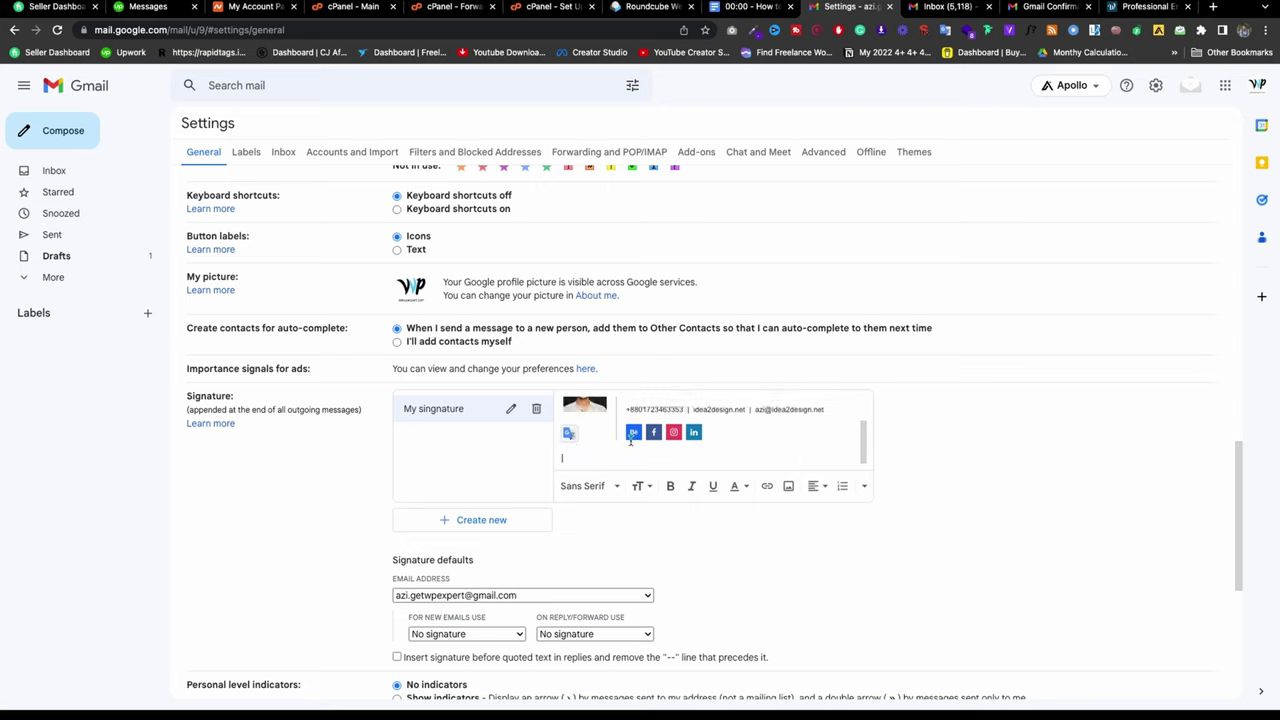
Step: Save the changes to the signature settings
{"action": "scroll", "coordinate": [632, 440], "scroll_direction": "up", "scroll_amount": 2}
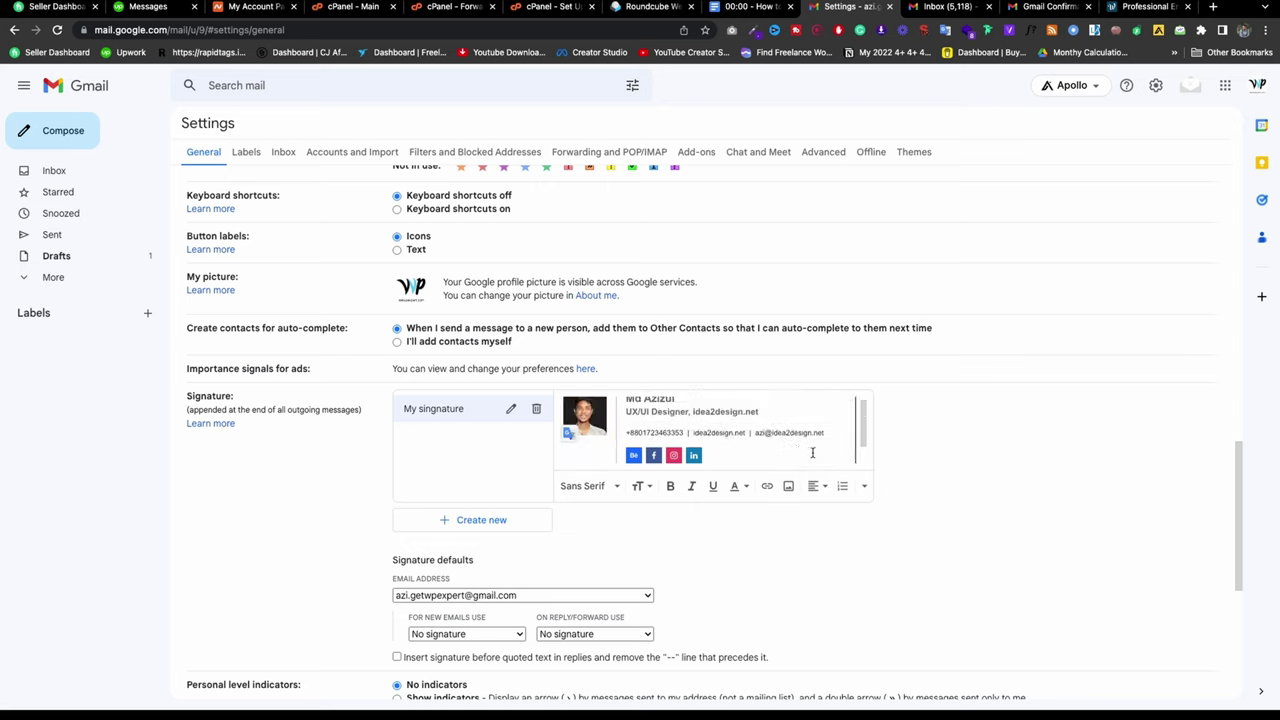
{"action": "scroll", "coordinate": [1085, 260], "scroll_direction": "up", "scroll_amount": 10}
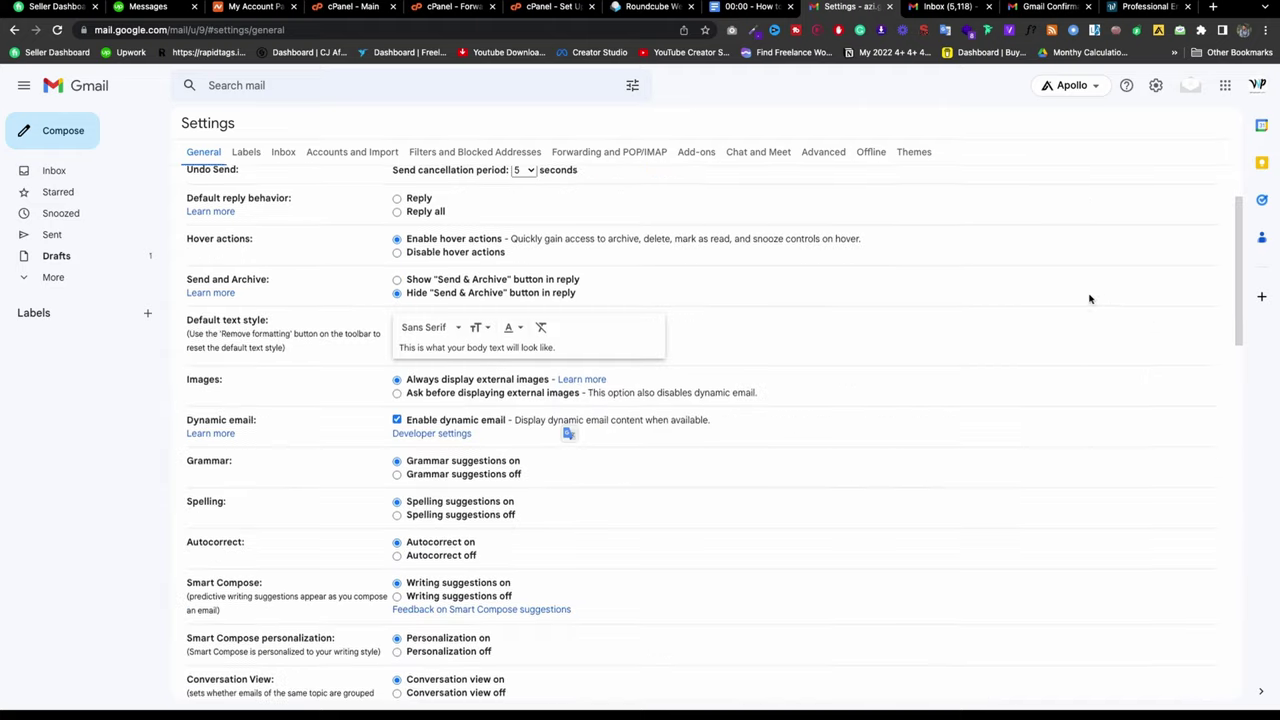
{"action": "scroll", "coordinate": [801, 311], "scroll_direction": "down", "scroll_amount": 15}
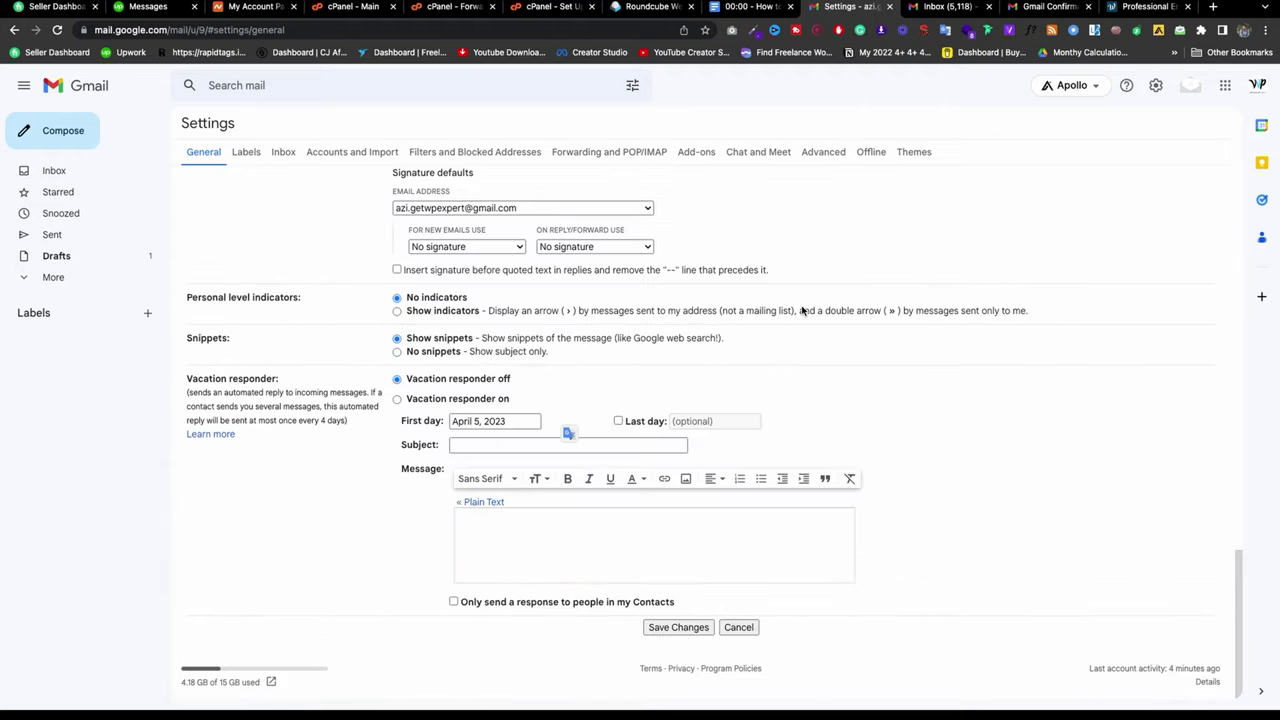
{"action": "left_click", "coordinate": [690, 627]}
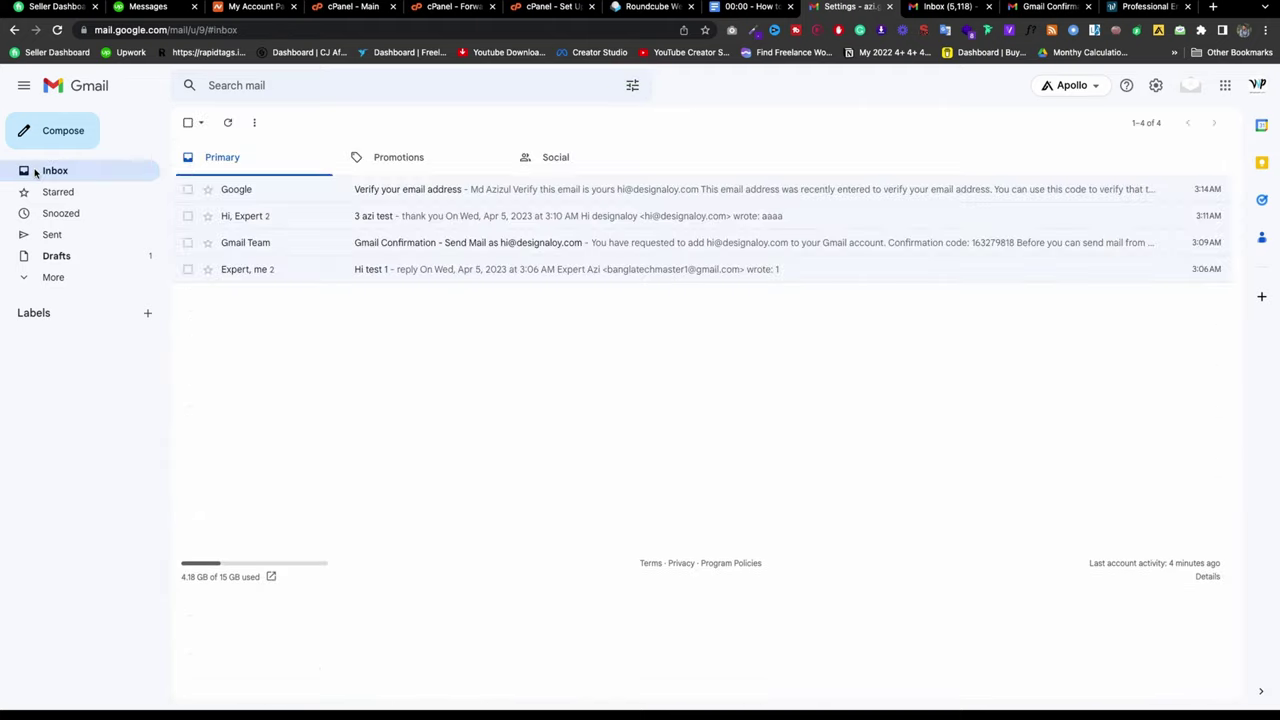
Step: Compose a message from the personal Gmail address with My signature inserted, then return to Inbox
{"action": "left_click", "coordinate": [72, 142]}
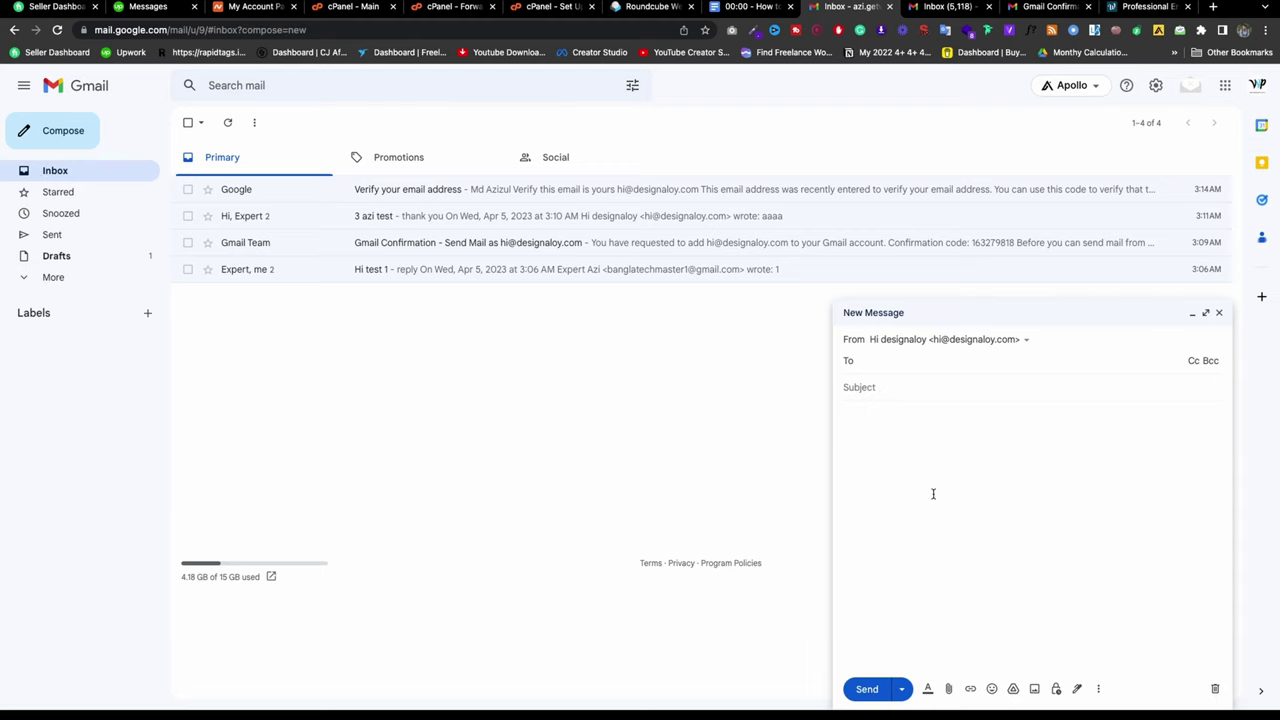
{"action": "left_click", "coordinate": [952, 342]}
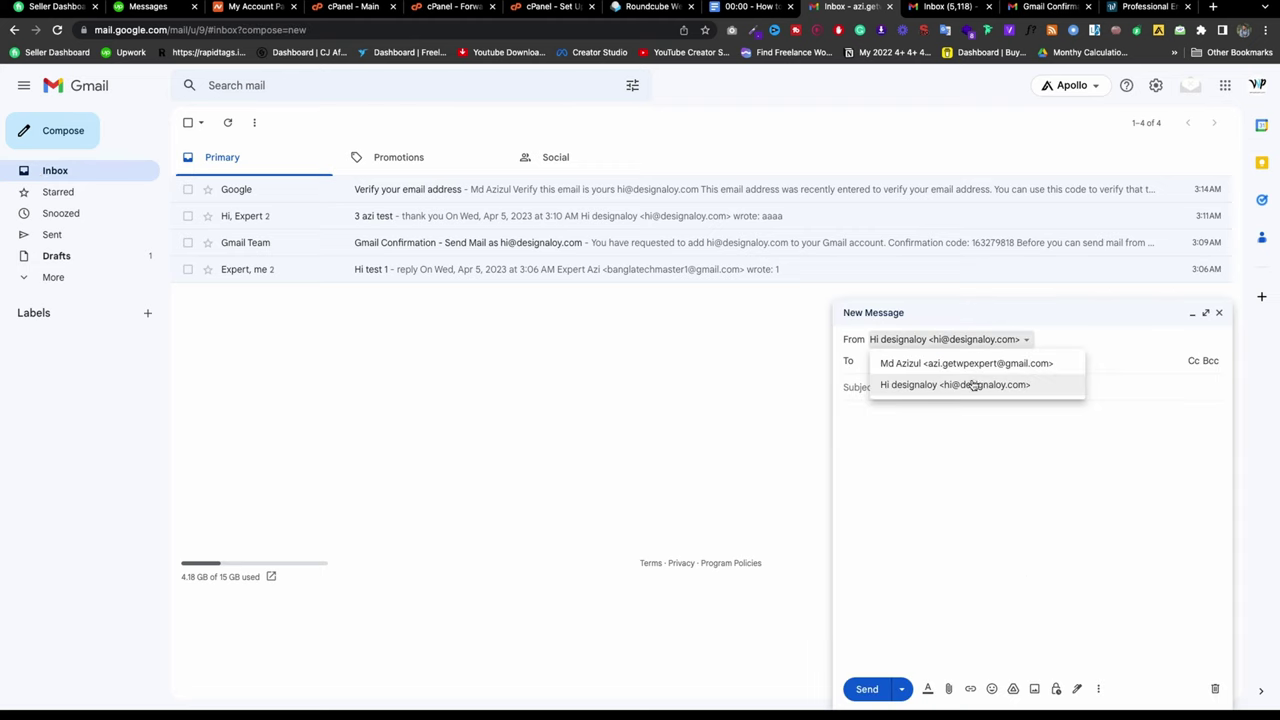
{"action": "left_click", "coordinate": [967, 365]}
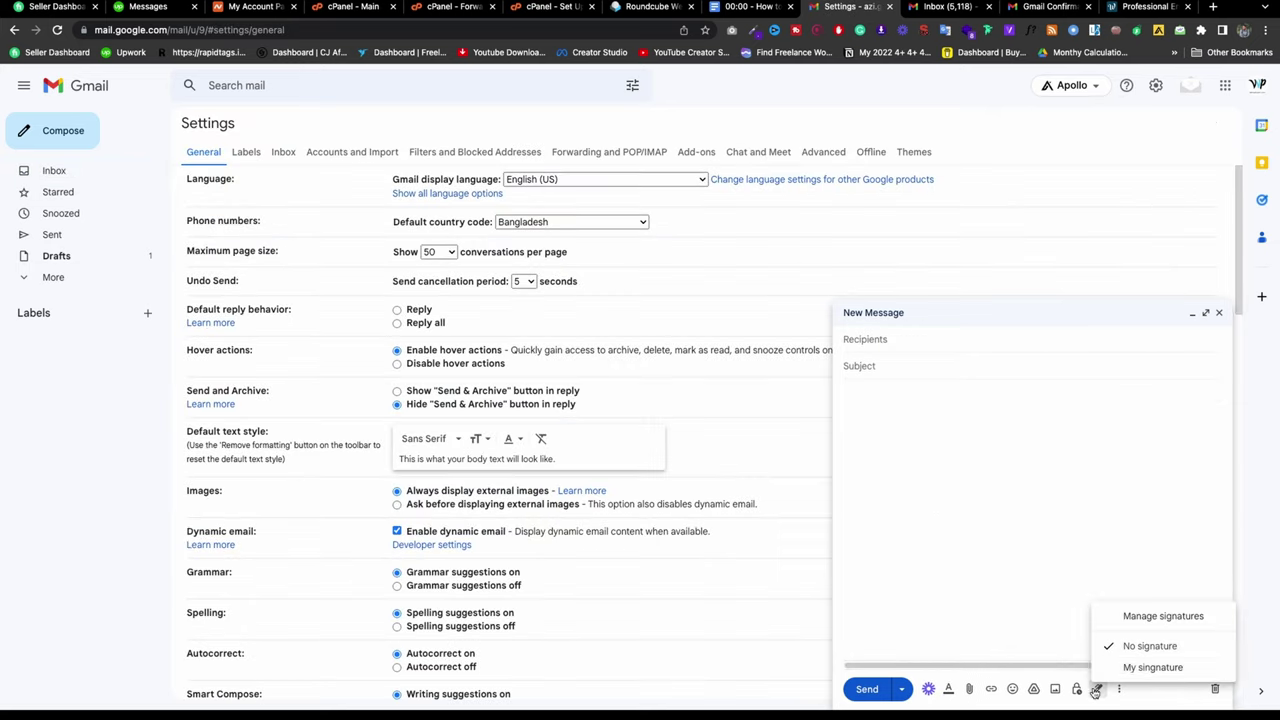
{"action": "left_click", "coordinate": [1112, 665]}
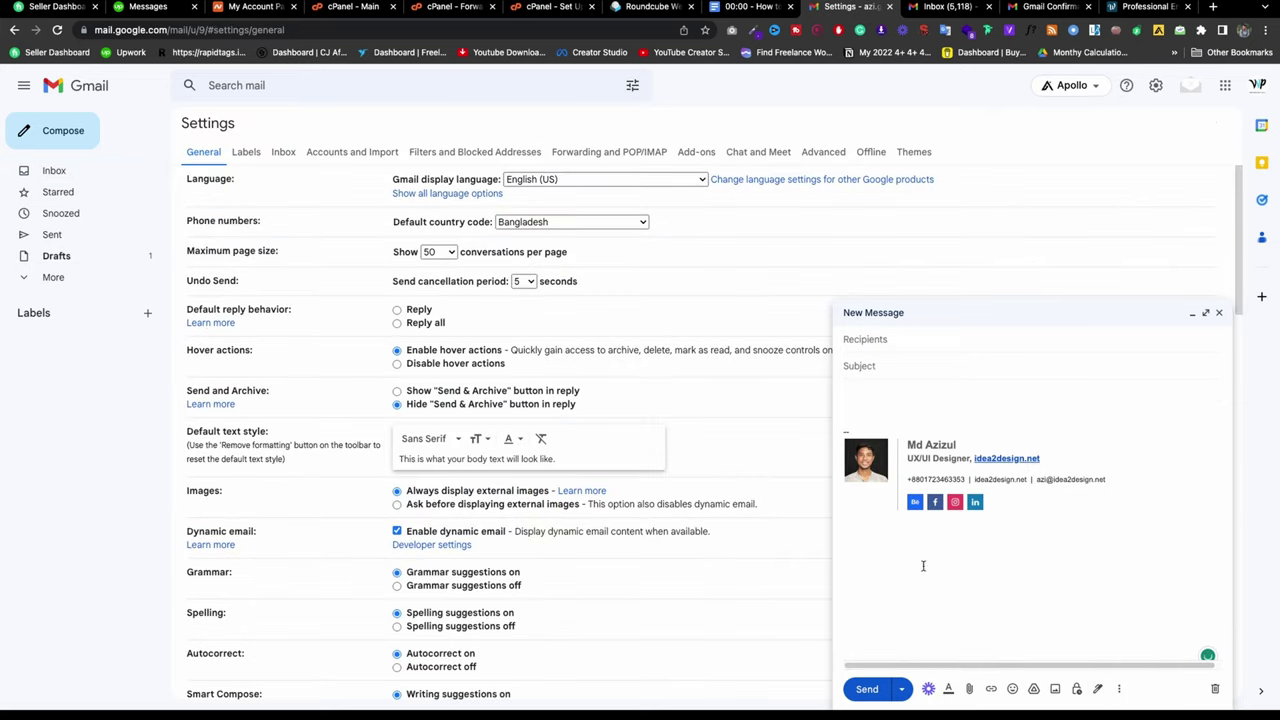
{"action": "scroll", "coordinate": [514, 591], "scroll_direction": "down", "scroll_amount": 15}
{"action": "scroll", "coordinate": [408, 571], "scroll_direction": "up", "scroll_amount": 15}
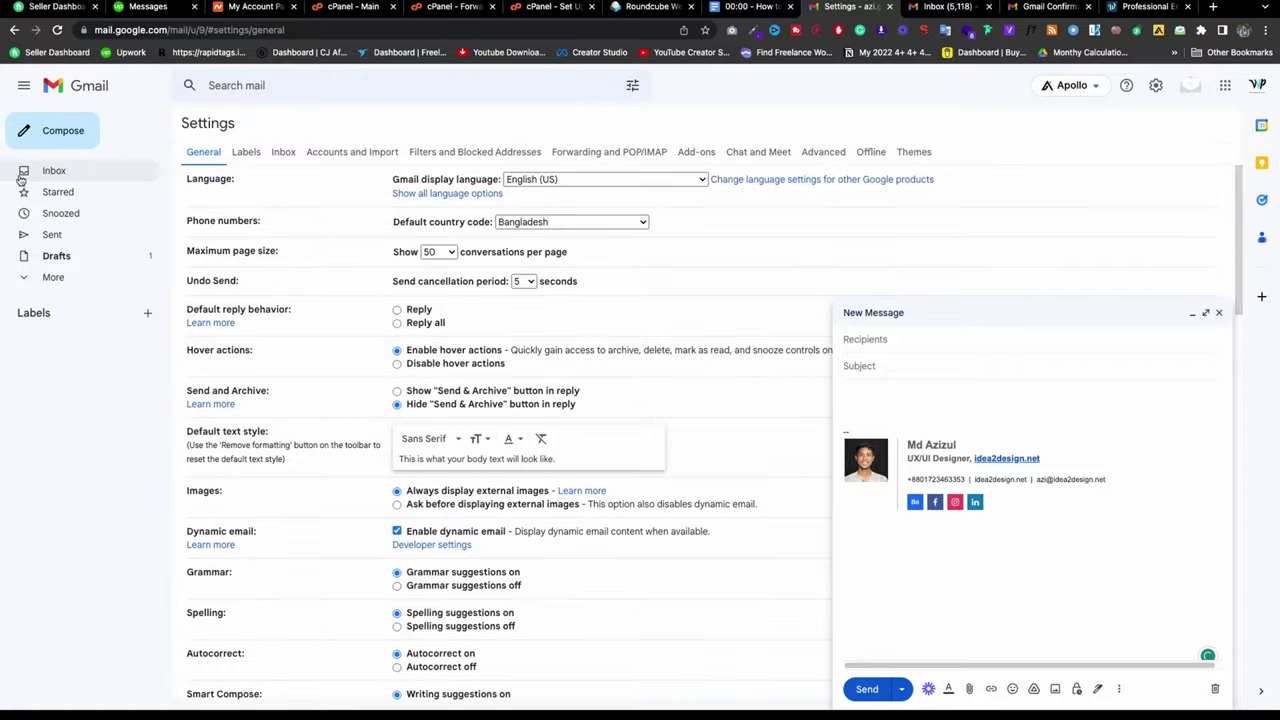
{"action": "left_click", "coordinate": [22, 176]}
Step: Highlight the five timestamped tutorial lines in Google Docs, then open a new Chrome tab
{"action": "left_click", "coordinate": [752, 7]}
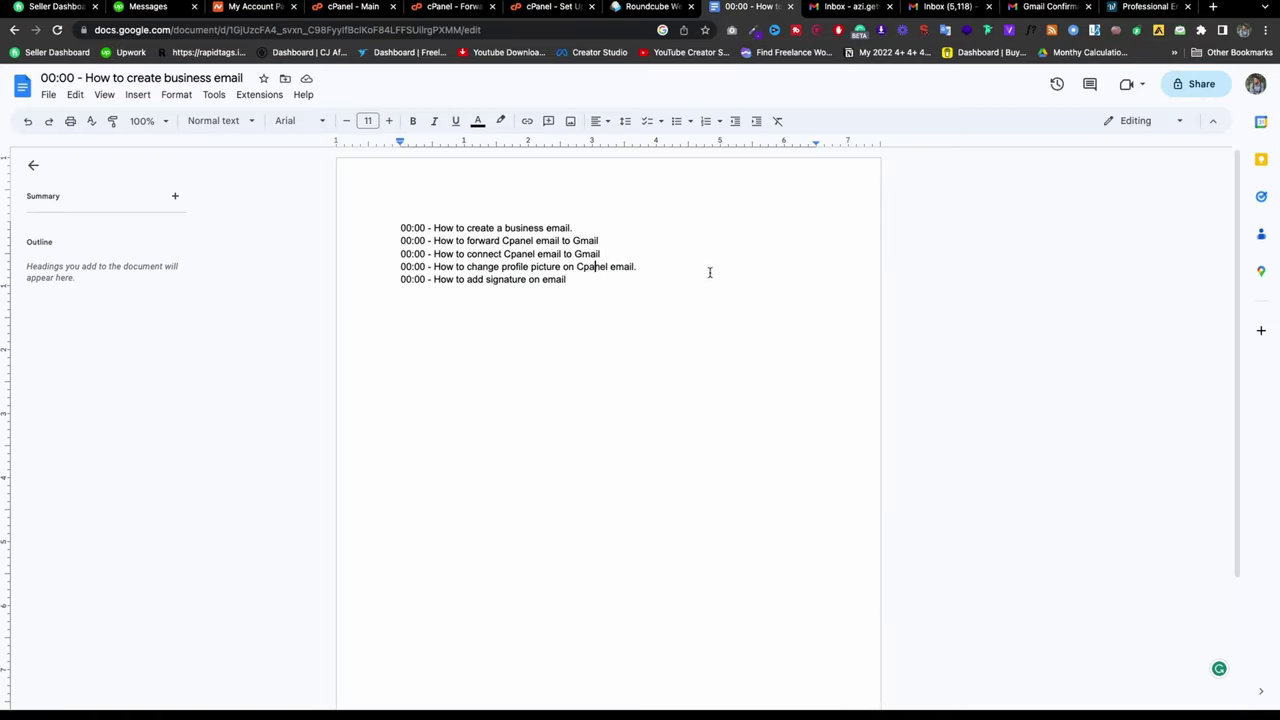
{"action": "left_click_drag", "start_coordinate": [608, 277], "coordinate": [402, 227]}
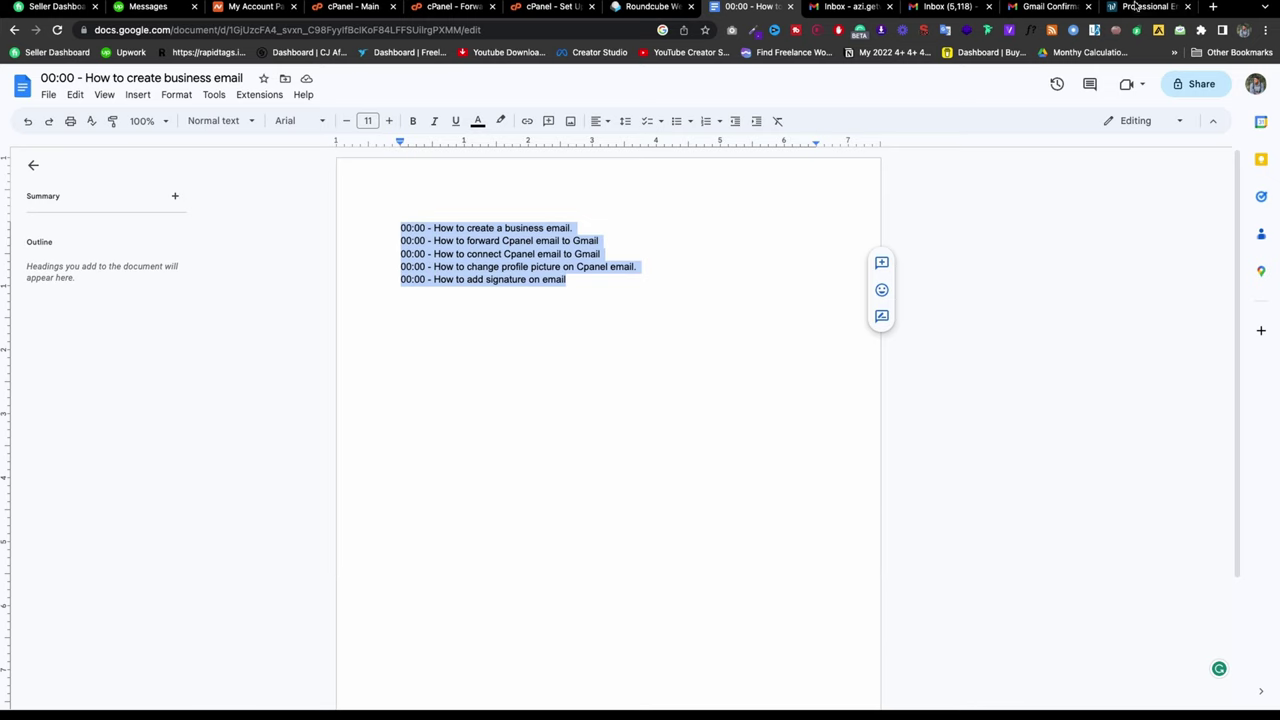
{"action": "left_click", "coordinate": [1213, 7]}
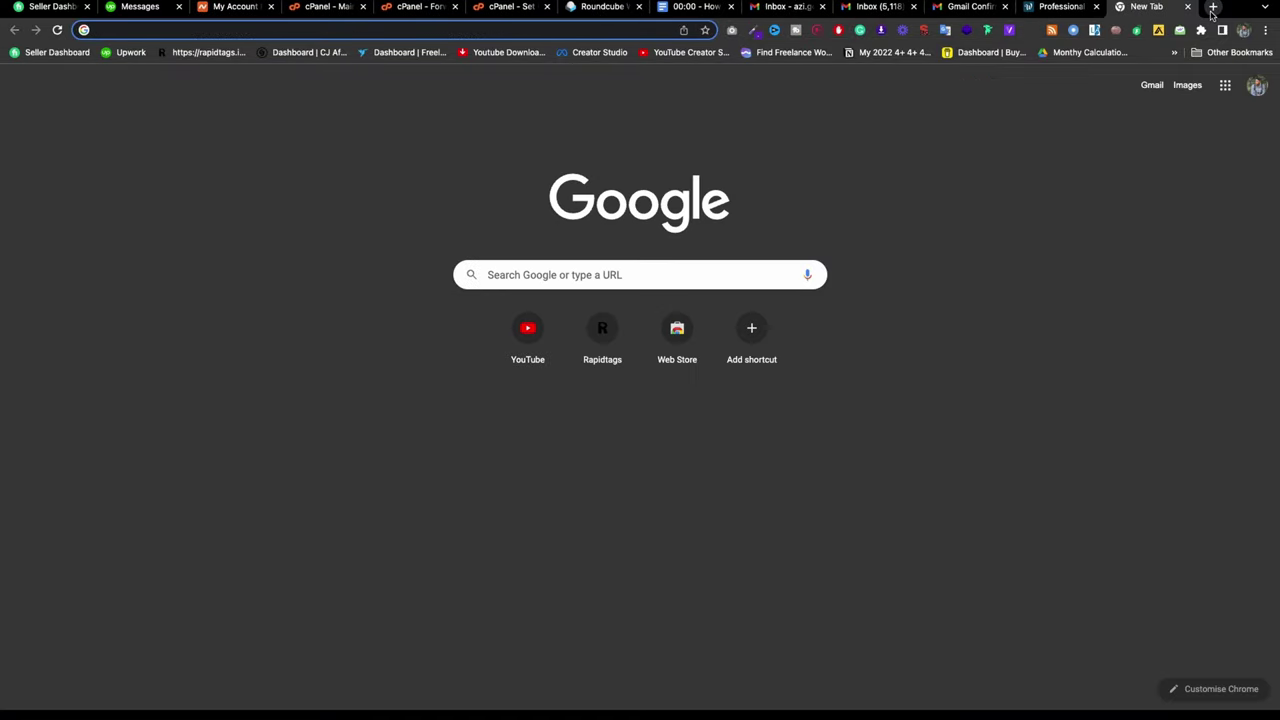
Step: Go to youtube.com and open the channel's page from the address bar suggestion
{"action": "type", "text": "yo"}
{"action": "key", "text": "Return"}
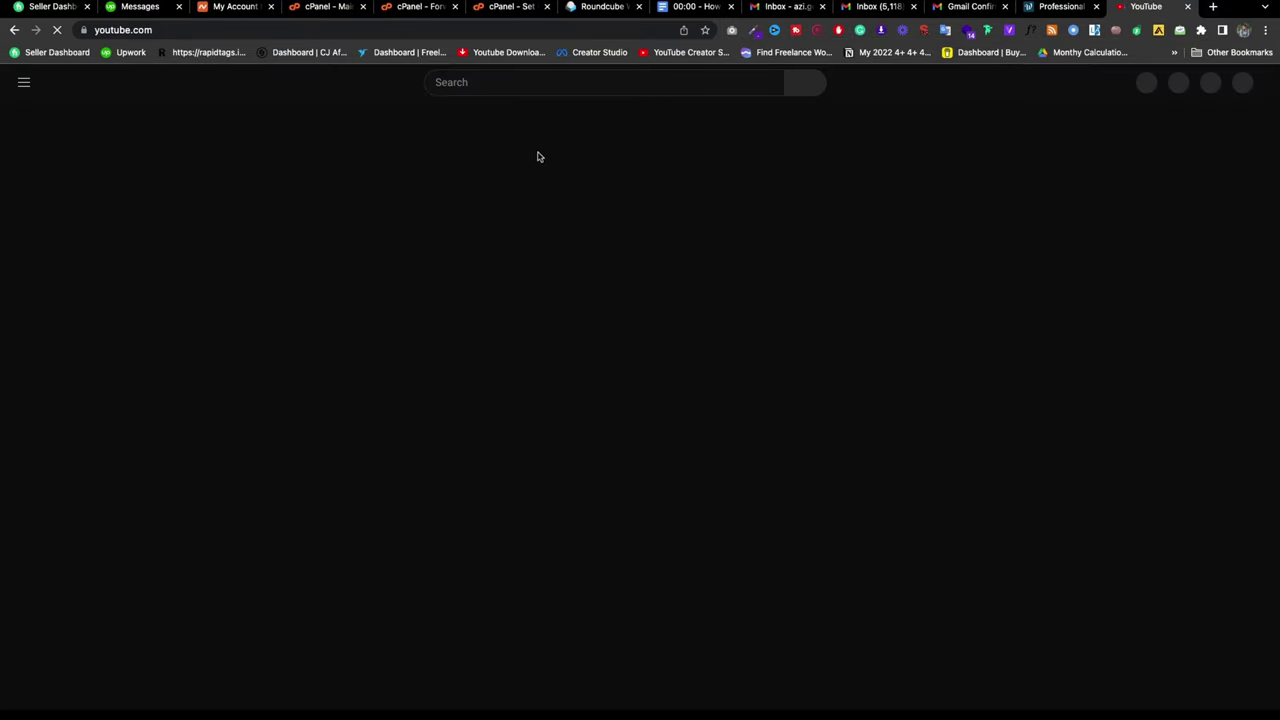
{"action": "left_click", "coordinate": [465, 35]}
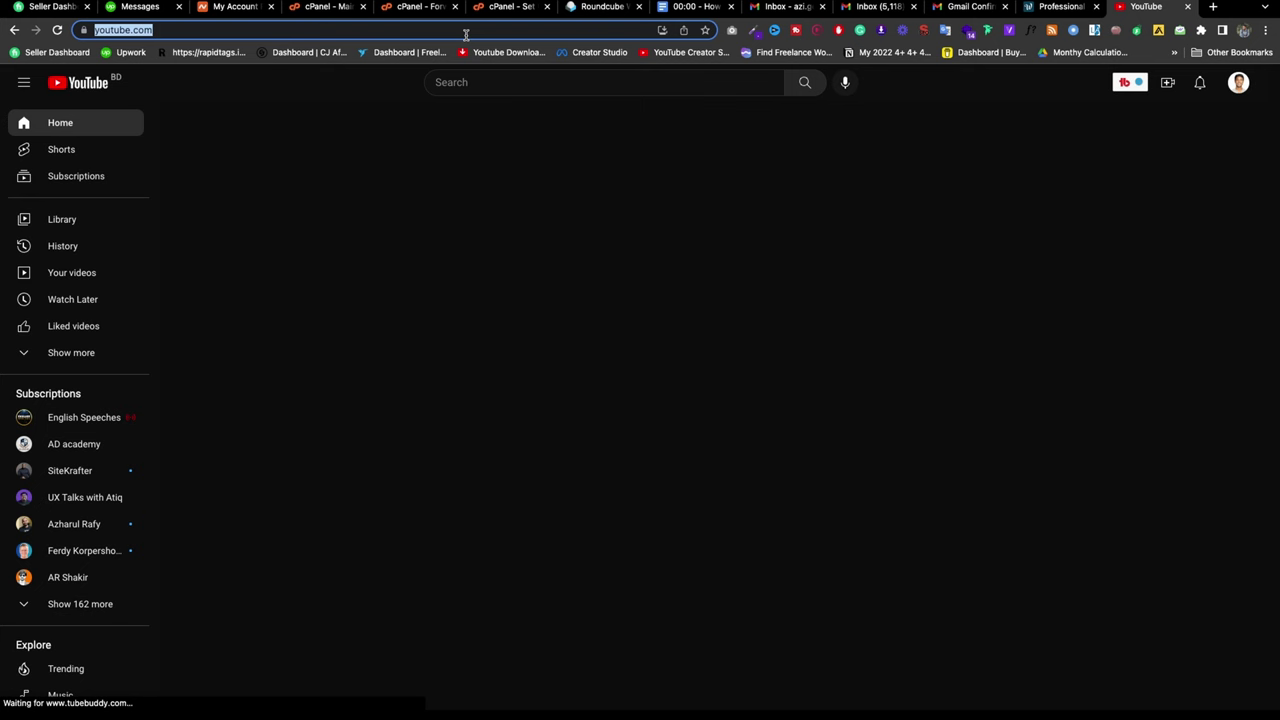
{"action": "left_click", "coordinate": [465, 35]}
{"action": "type", "text": "//www."}
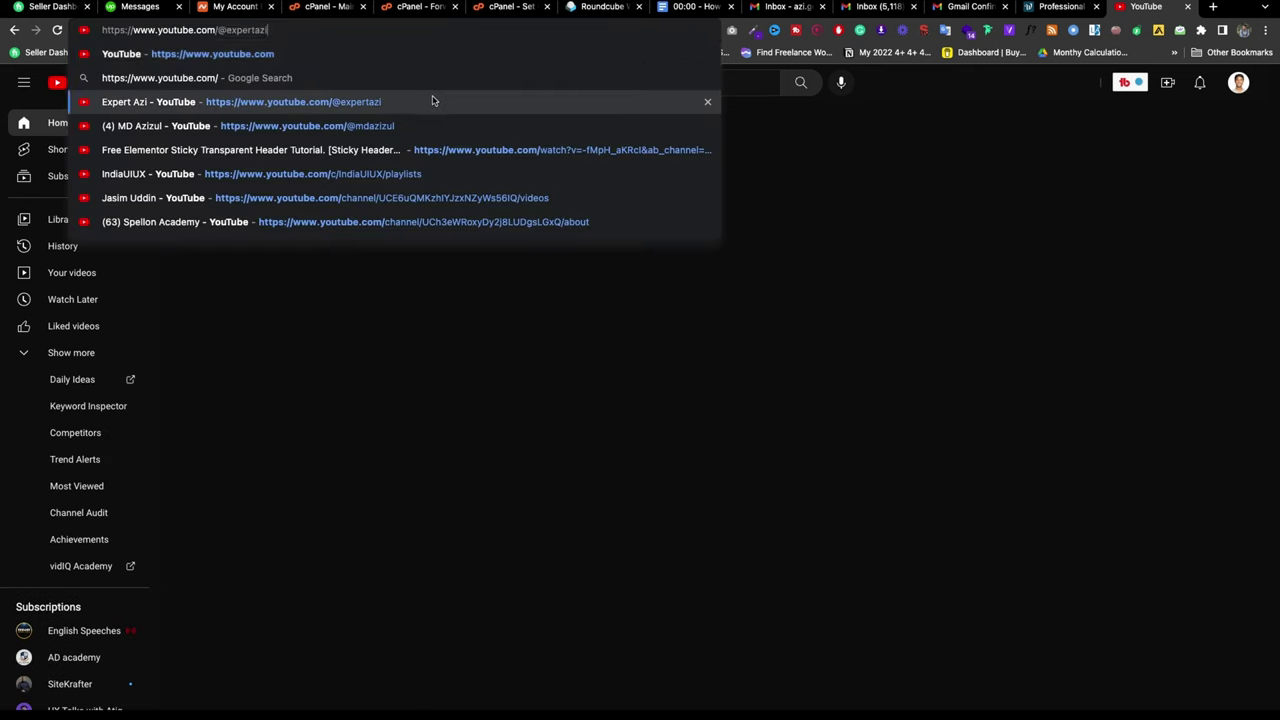
{"action": "left_click", "coordinate": [433, 101]}
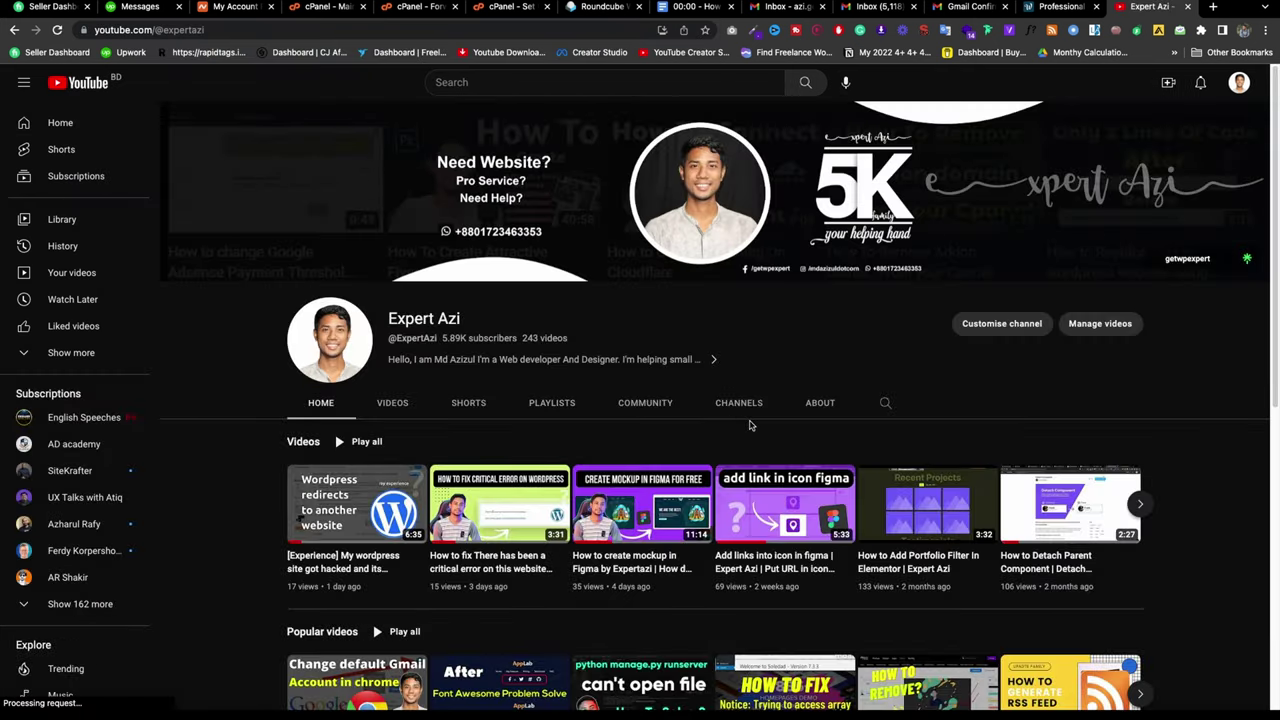
Step: Search the channel for 'email' and scroll through the email tutorial results
{"action": "left_click", "coordinate": [886, 404]}
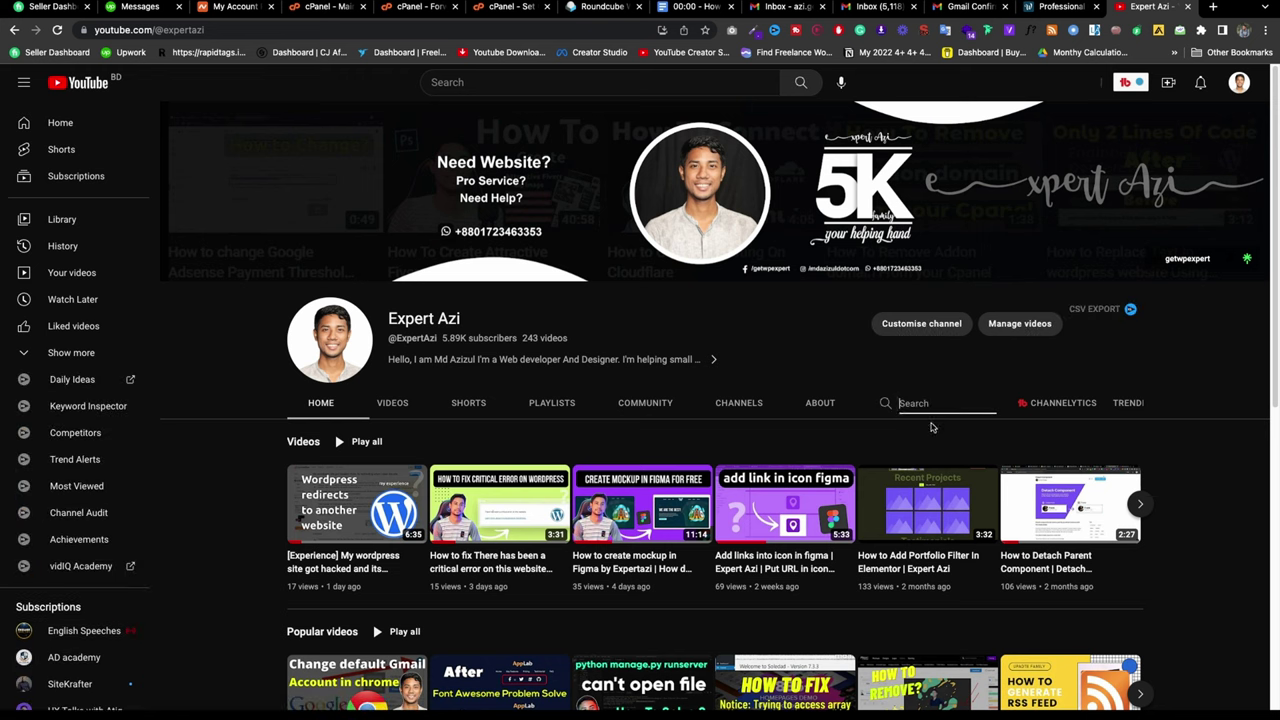
{"action": "type", "text": "email"}
{"action": "key", "text": "Return"}
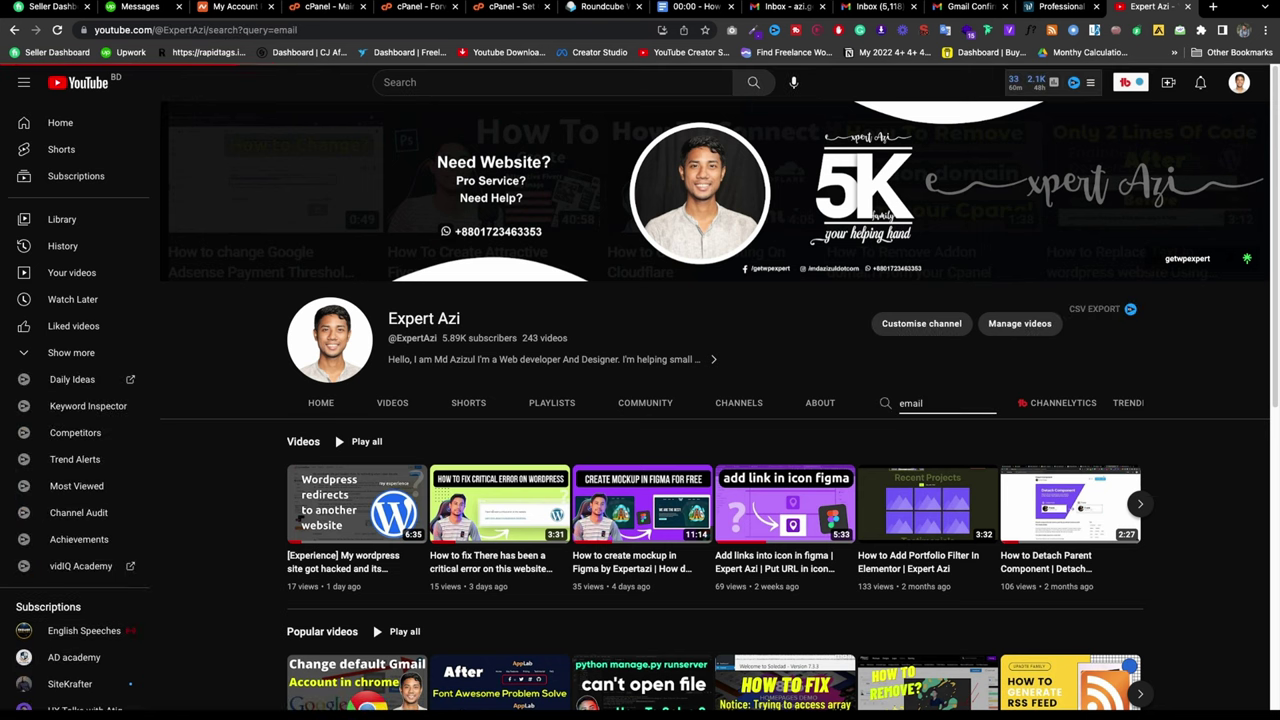
{"action": "scroll", "coordinate": [602, 389], "scroll_direction": "down", "scroll_amount": 1}
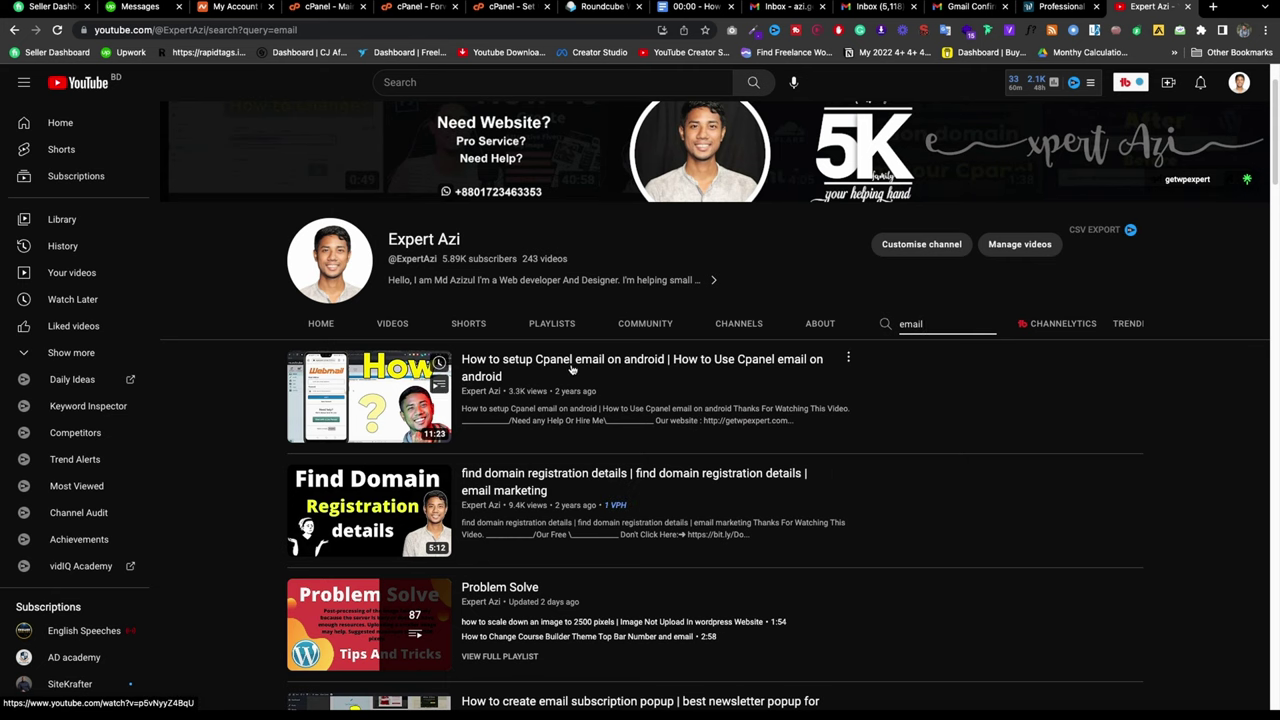
{"action": "scroll", "coordinate": [653, 381], "scroll_direction": "down", "scroll_amount": 6}
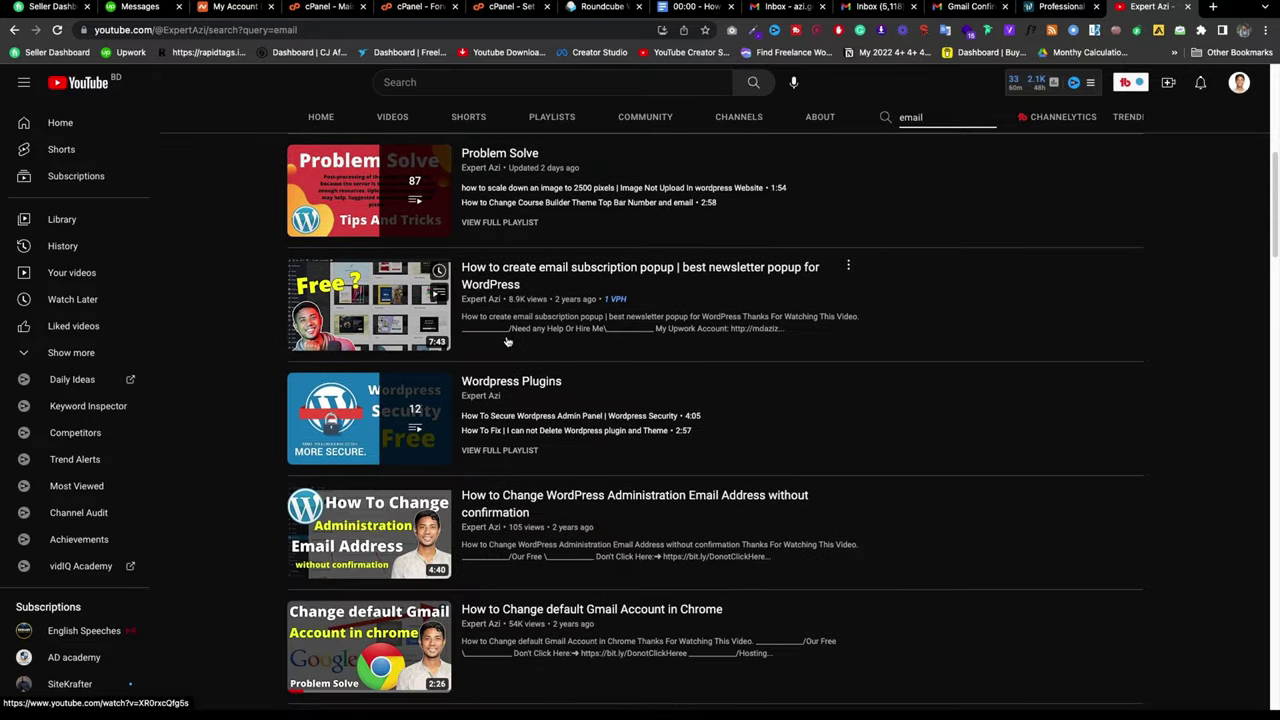
{"action": "scroll", "coordinate": [507, 341], "scroll_direction": "down", "scroll_amount": 3}
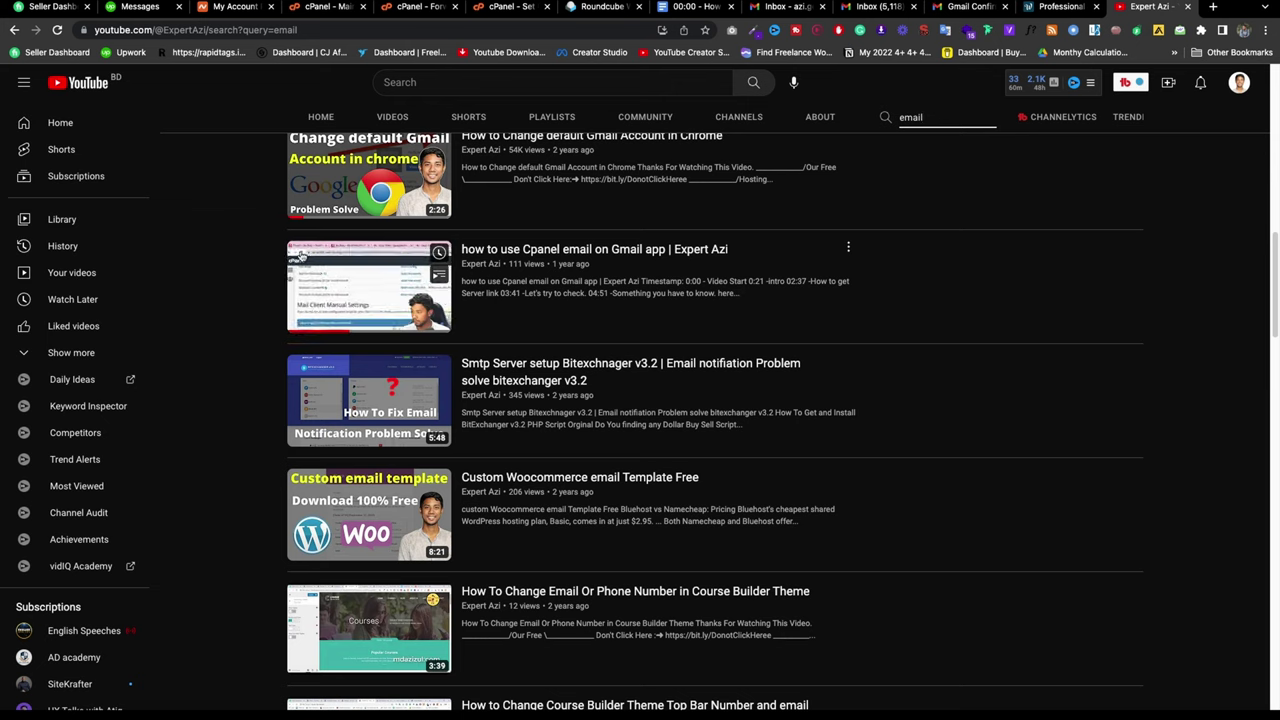
{"action": "mouse_move", "coordinate": [477, 368]}
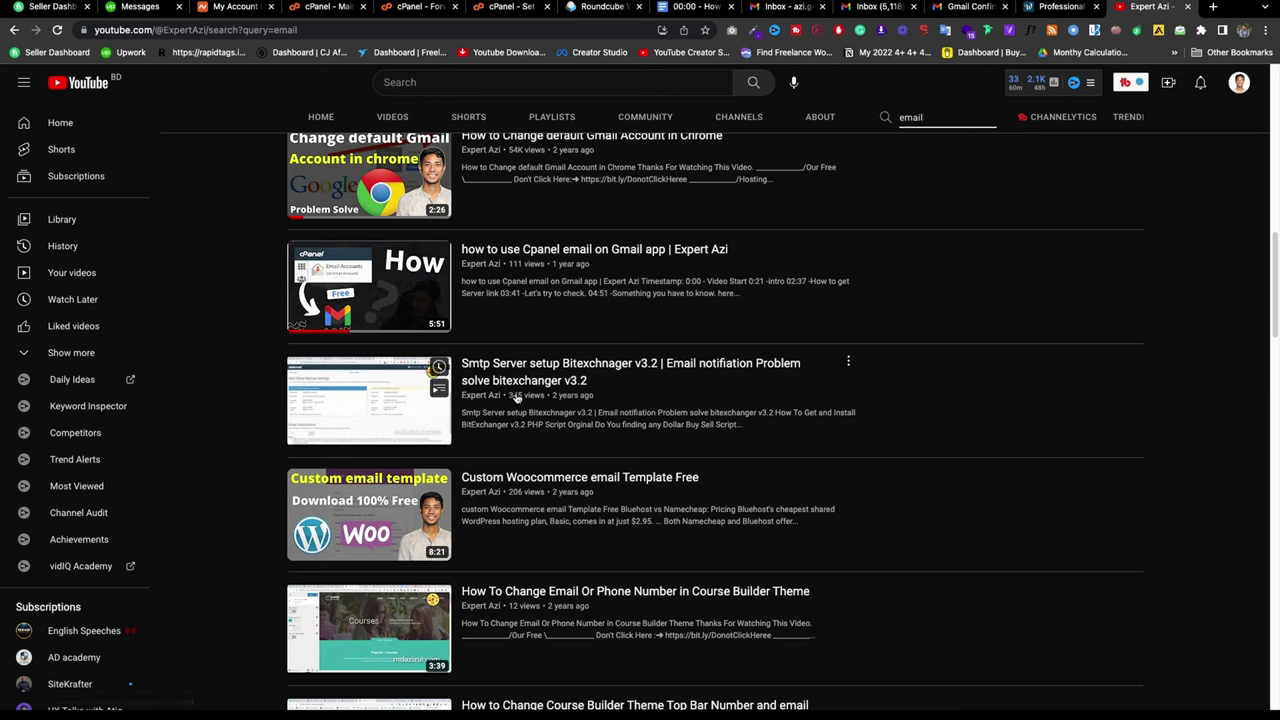
{"action": "scroll", "coordinate": [500, 420], "scroll_direction": "up", "scroll_amount": 3}
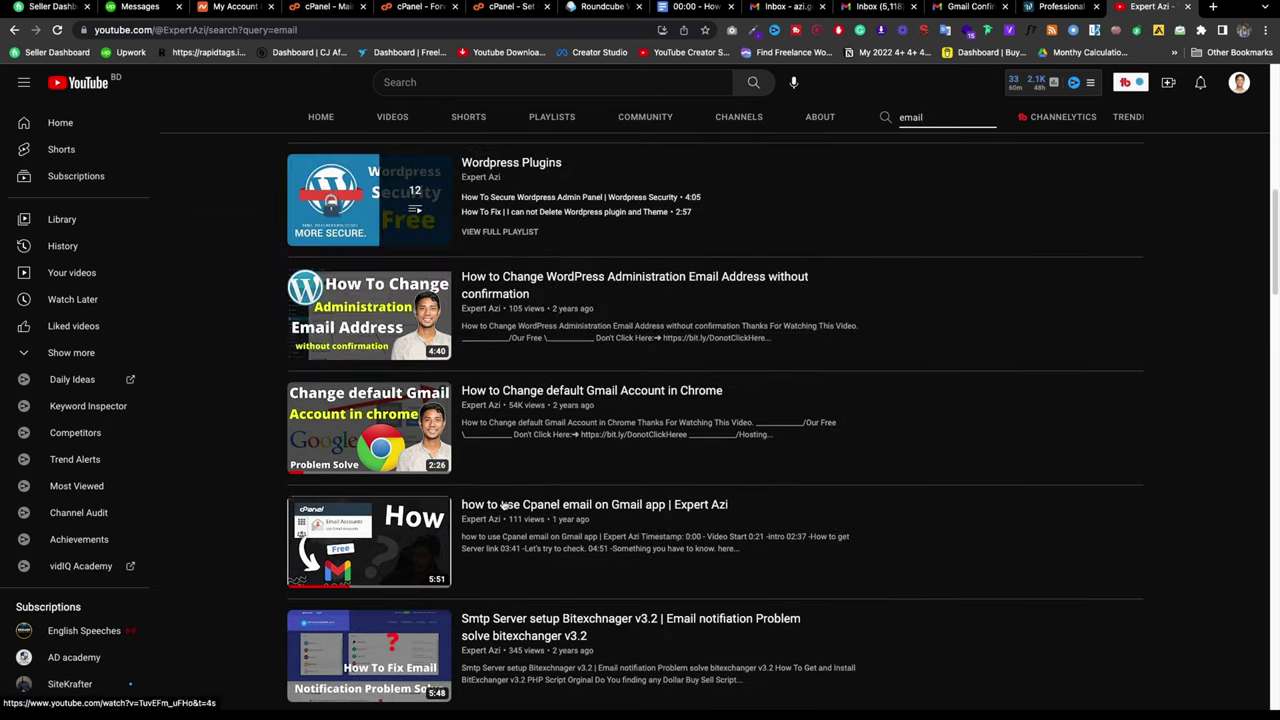
{"action": "scroll", "coordinate": [708, 424], "scroll_direction": "up", "scroll_amount": 8}
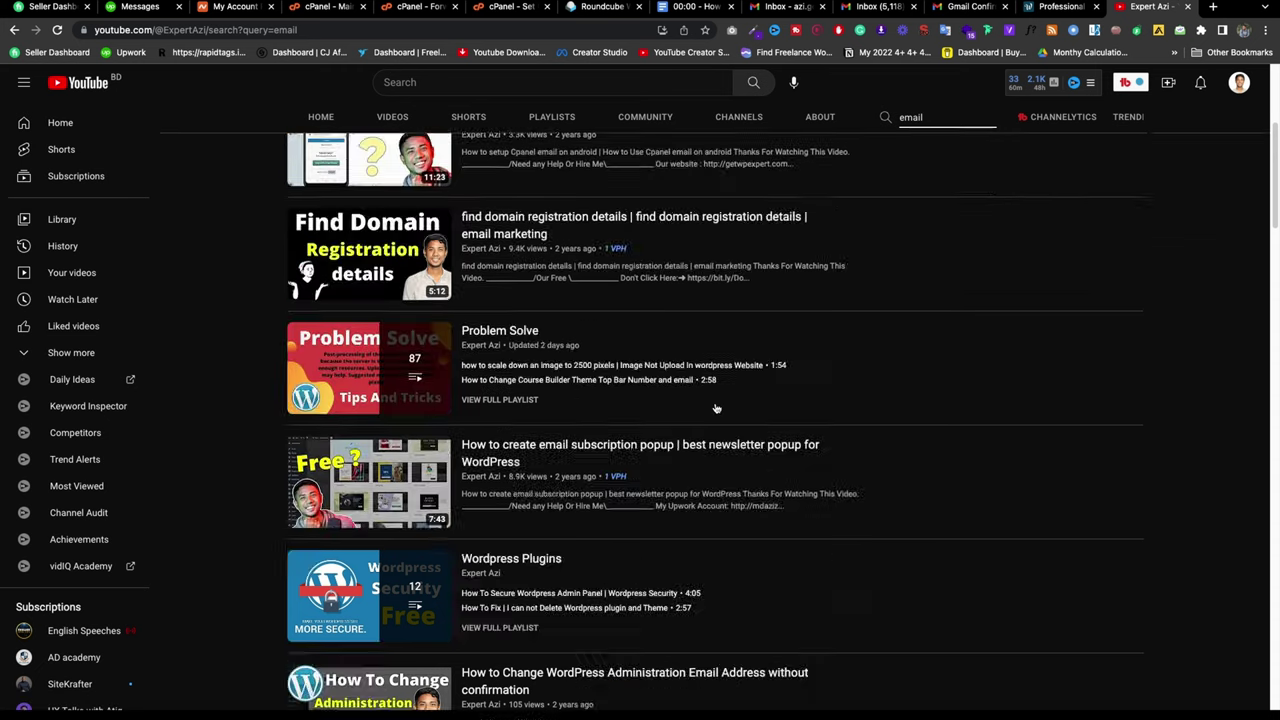